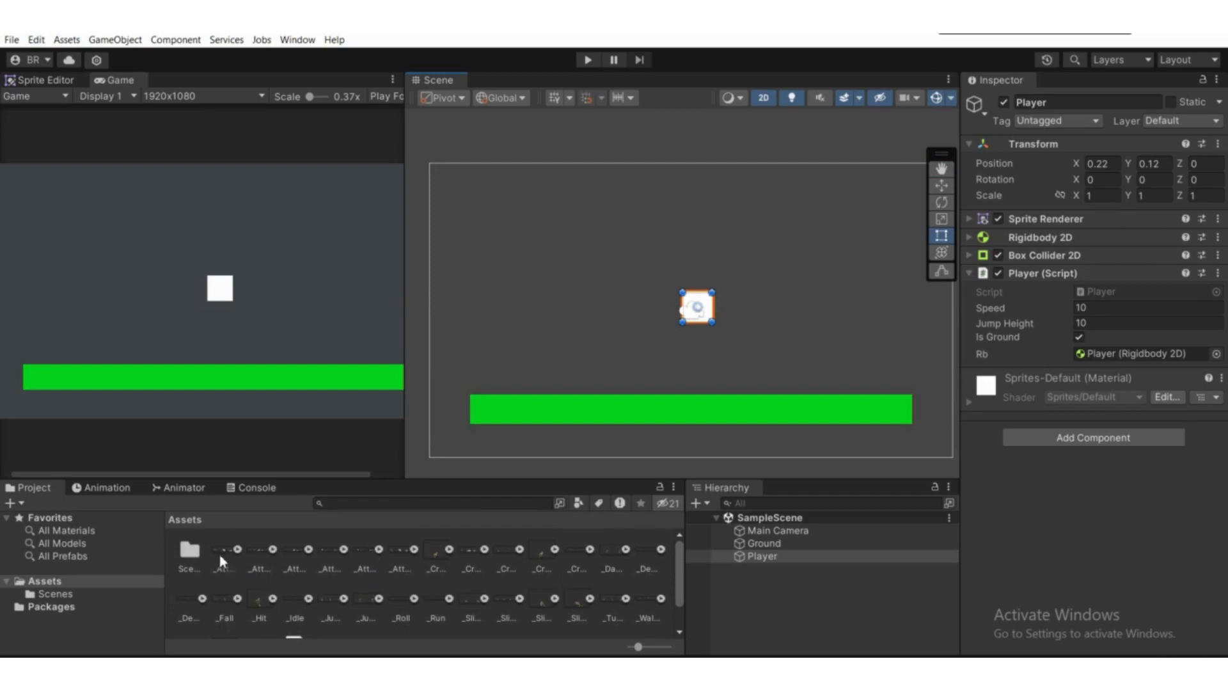
# Examine the attack frames of the _Attack sprite sheet in the Sprite Editor, and return to the Game view.
pyautogui.click(220, 560)
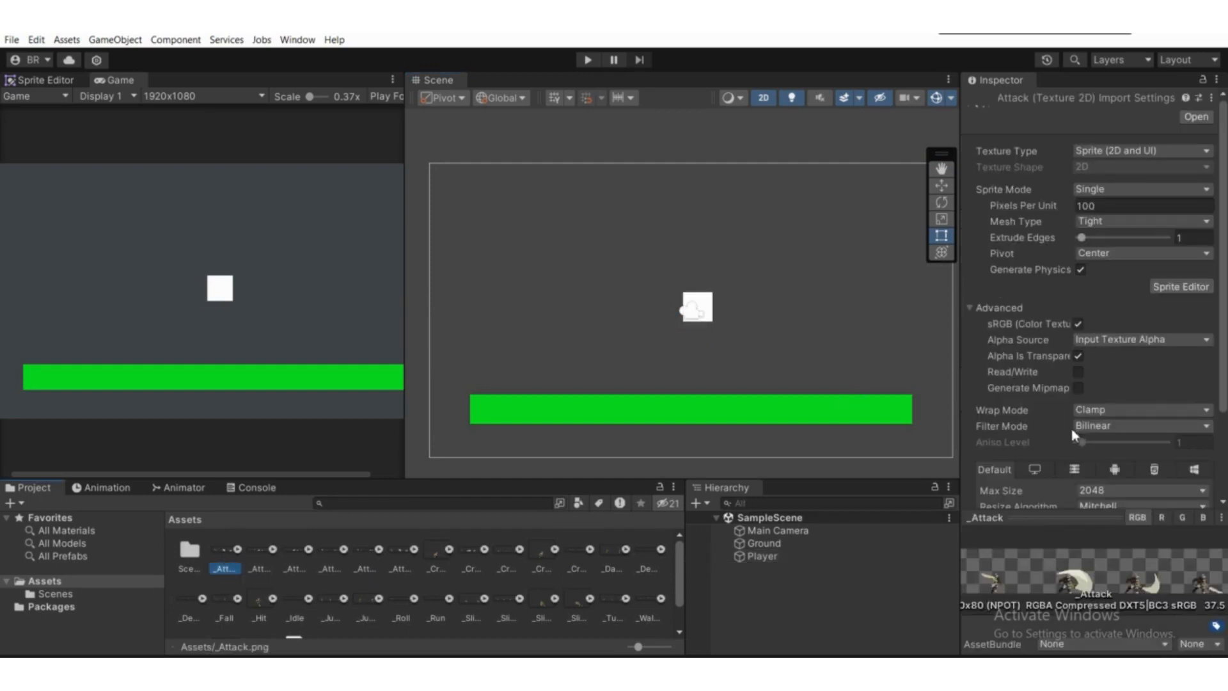
pyautogui.click(46, 80)
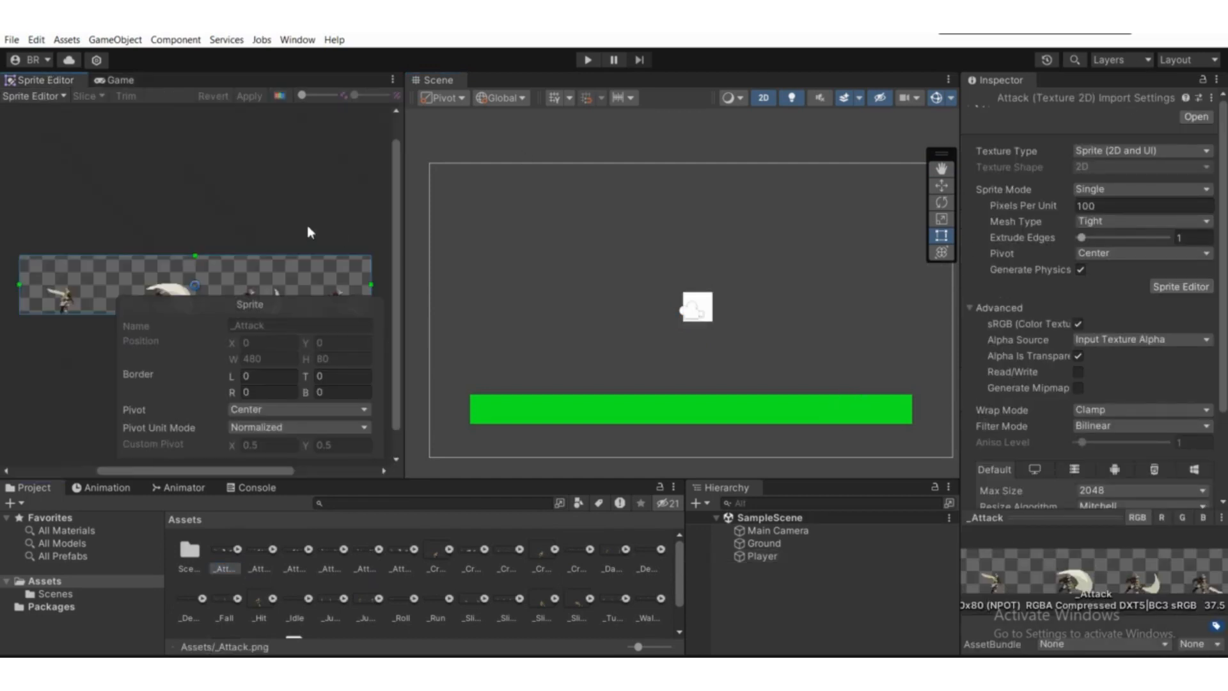
pyautogui.scroll(4, 200, 254)
pyautogui.moveTo(149, 252); pyautogui.dragTo(333, 210, button='middle')
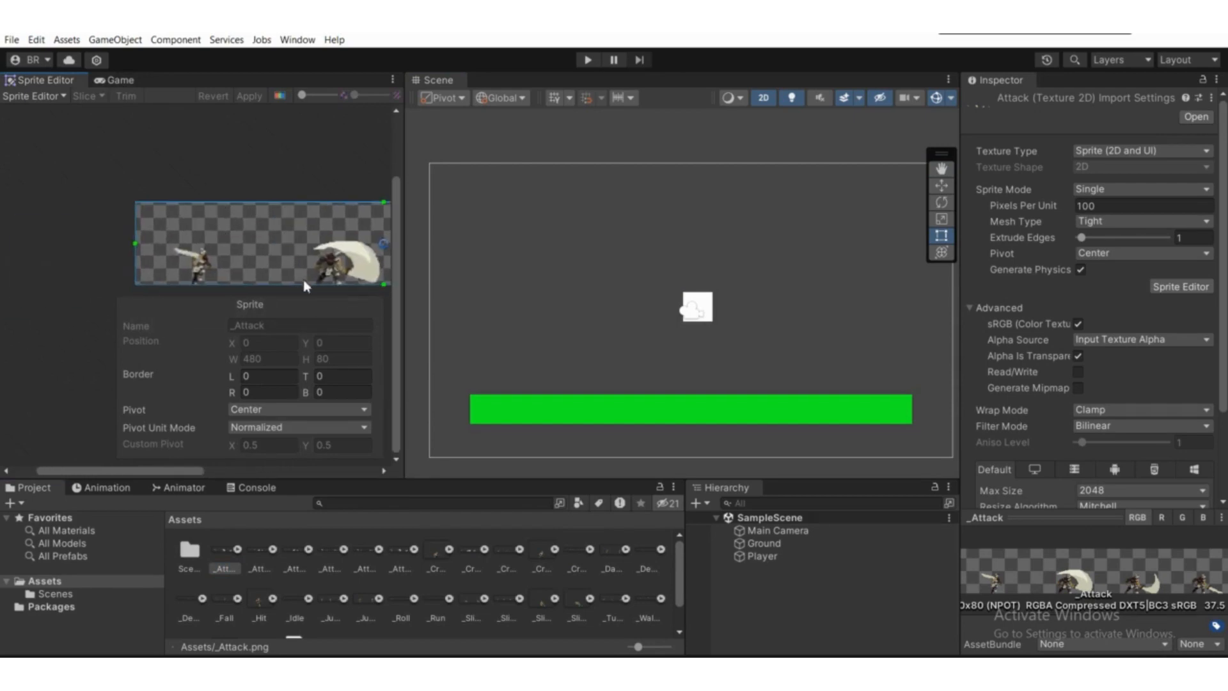
pyautogui.scroll(5, 304, 274)
pyautogui.scroll(-7, 303, 264)
pyautogui.moveTo(303, 261); pyautogui.dragTo(261, 263, button='middle')
pyautogui.scroll(-1, 234, 257)
pyautogui.scroll(1, 267, 265)
pyautogui.scroll(-1, 261, 262)
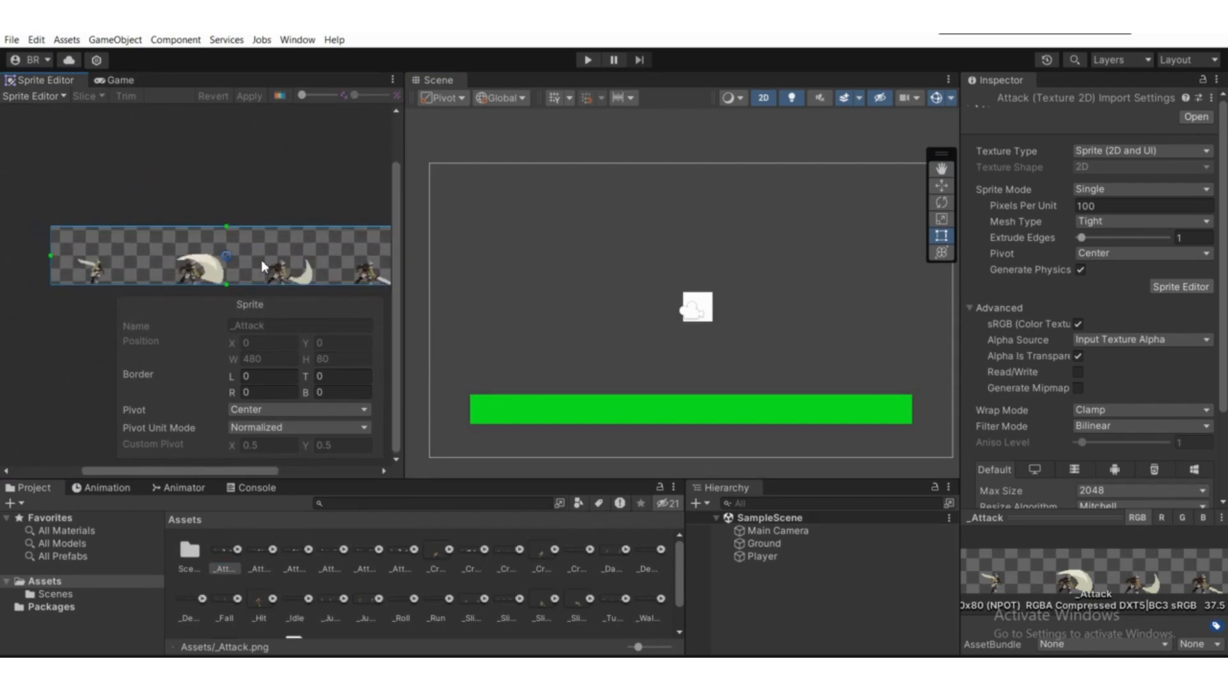
pyautogui.click(125, 80)
pyautogui.scroll(1, 683, 297)
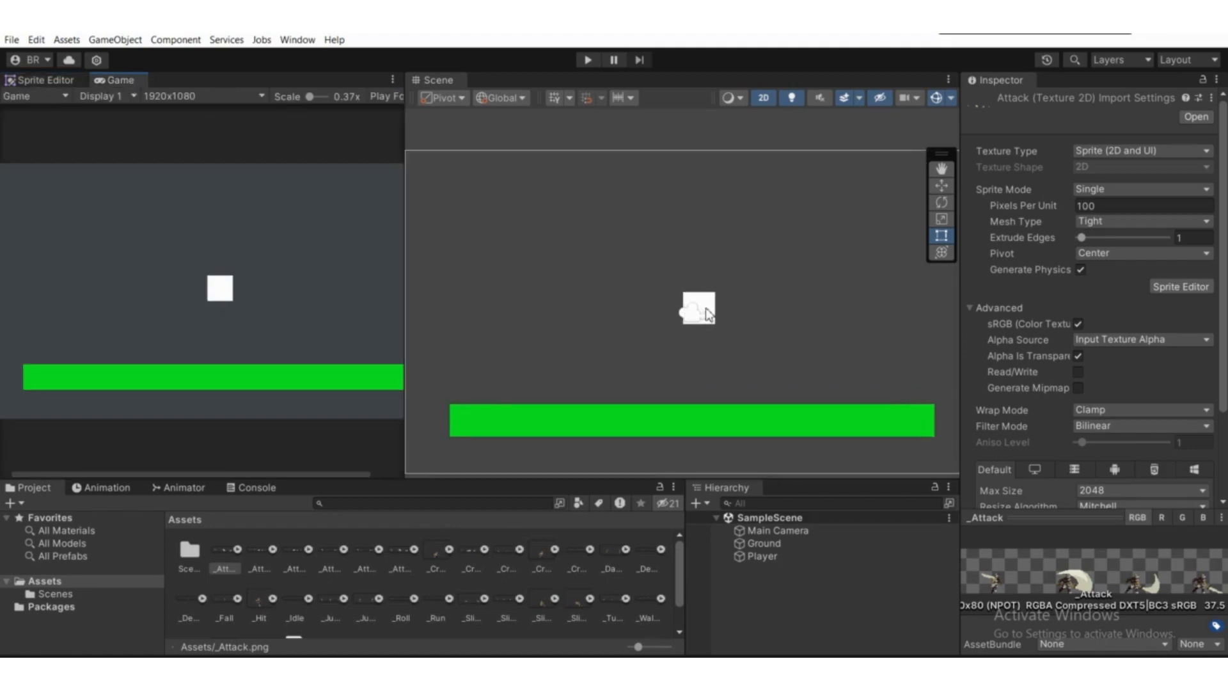
pyautogui.scroll(2, 707, 312)
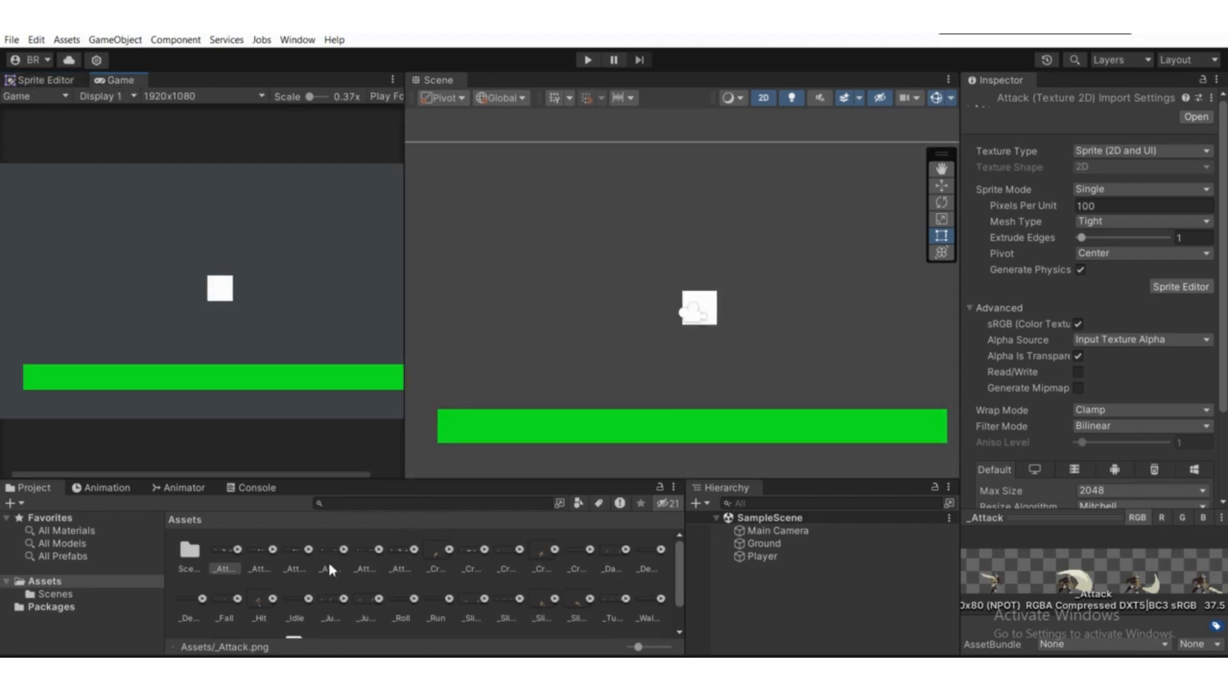
pyautogui.scroll(-1, 211, 554)
pyautogui.scroll(1, 225, 558)
pyautogui.scroll(-1, 233, 557)
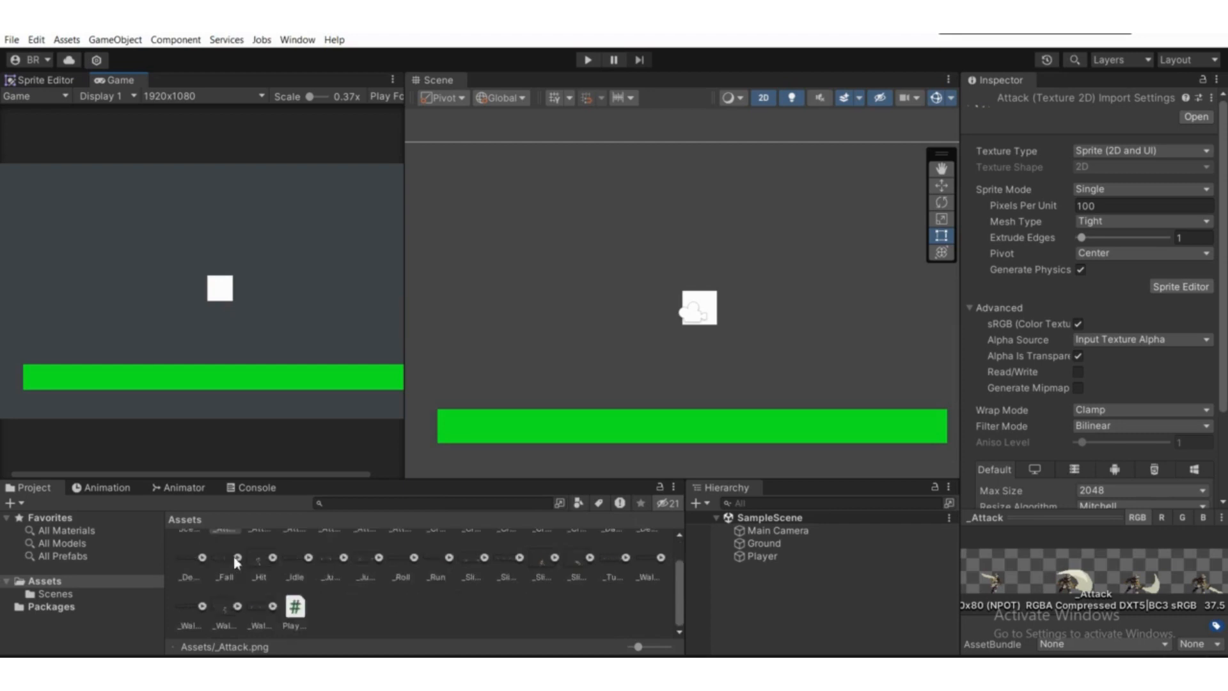
pyautogui.scroll(1, 227, 556)
# Create a new folder named Sprites in the project's Assets folder.
pyautogui.scroll(-1, 213, 557)
pyautogui.click(382, 628)
pyautogui.rightClick(379, 613)
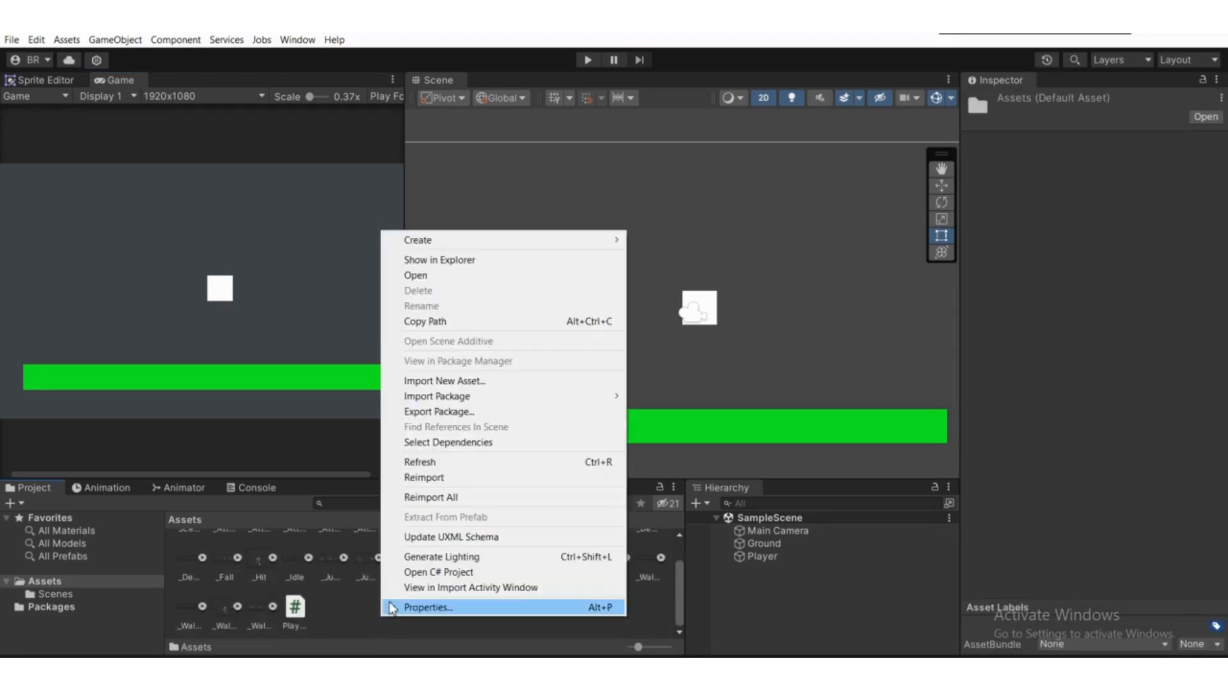
pyautogui.moveTo(462, 241)
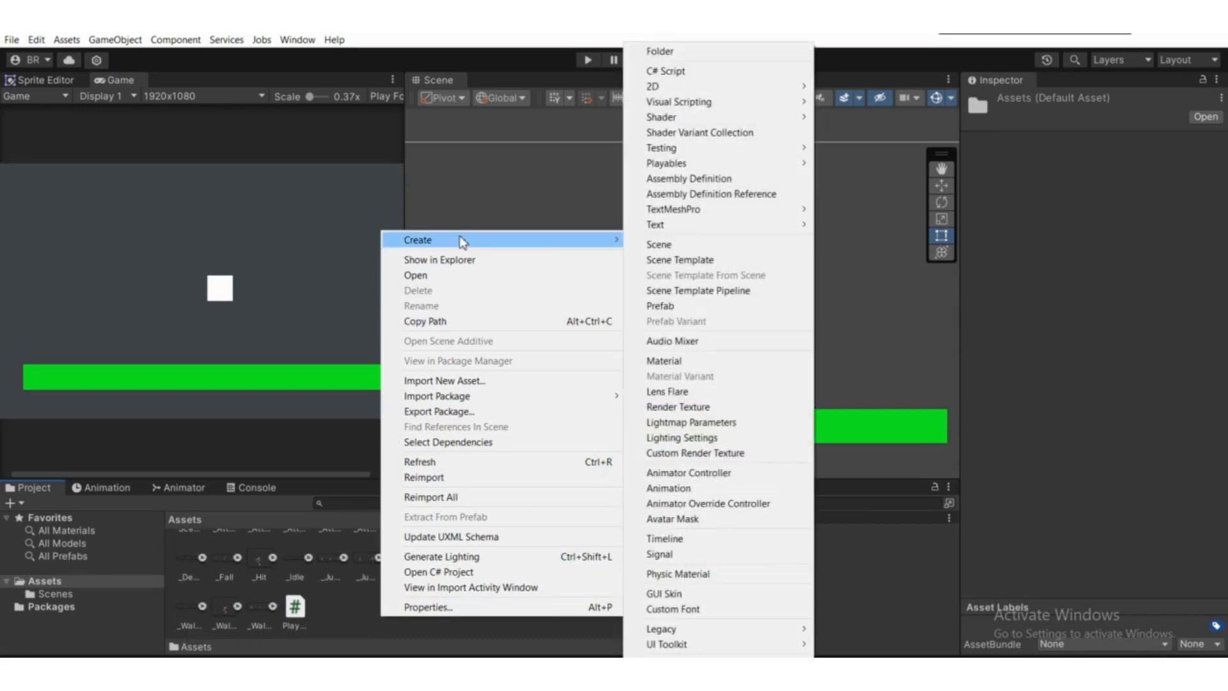
pyautogui.click(683, 52)
pyautogui.write('S')
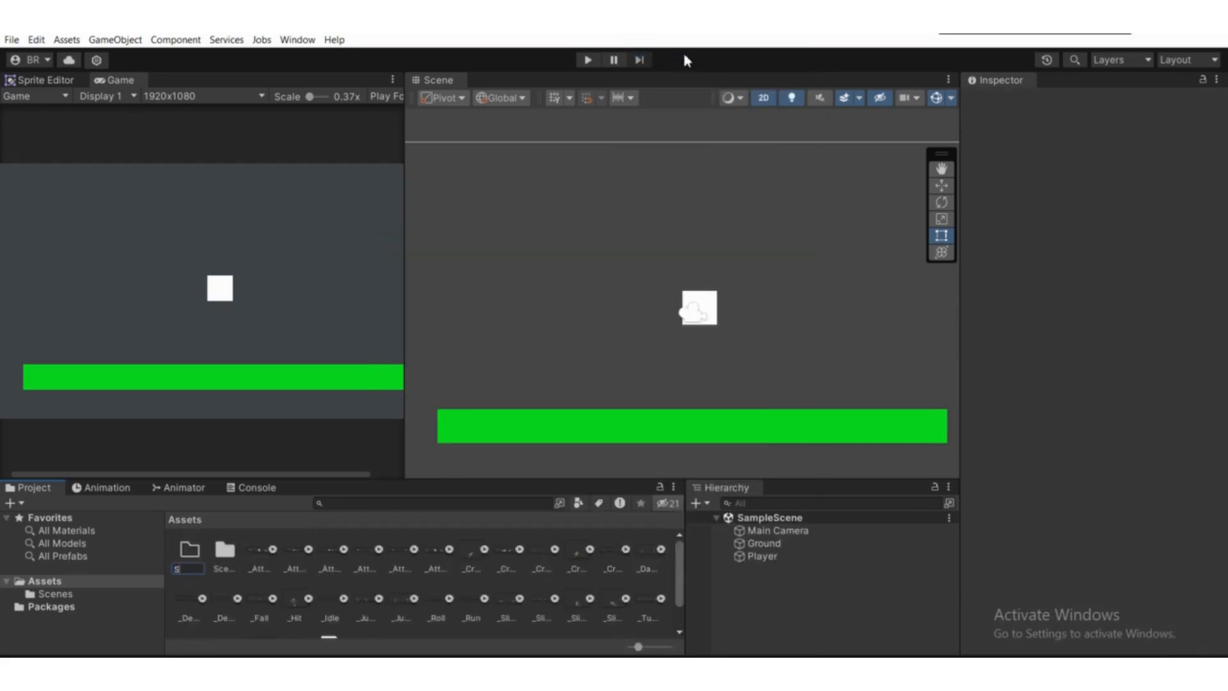
pyautogui.write('prites')
pyautogui.press('Return')
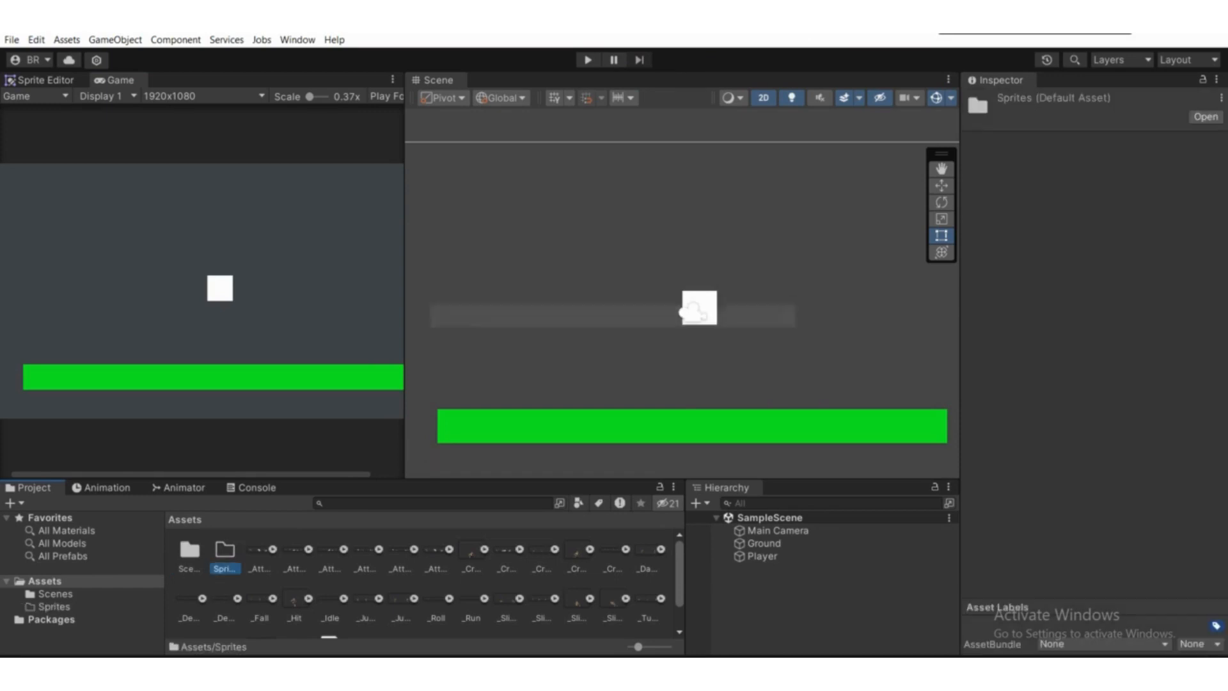
# Move all the character sprite textures, from _Attack through the last wall sprite, into the Sprites folder, leaving the Player script in Assets.
pyautogui.click(259, 552)
pyautogui.scroll(-1, 355, 581)
pyautogui.keyDown('shift'); pyautogui.click(299, 611); pyautogui.keyUp('shift')
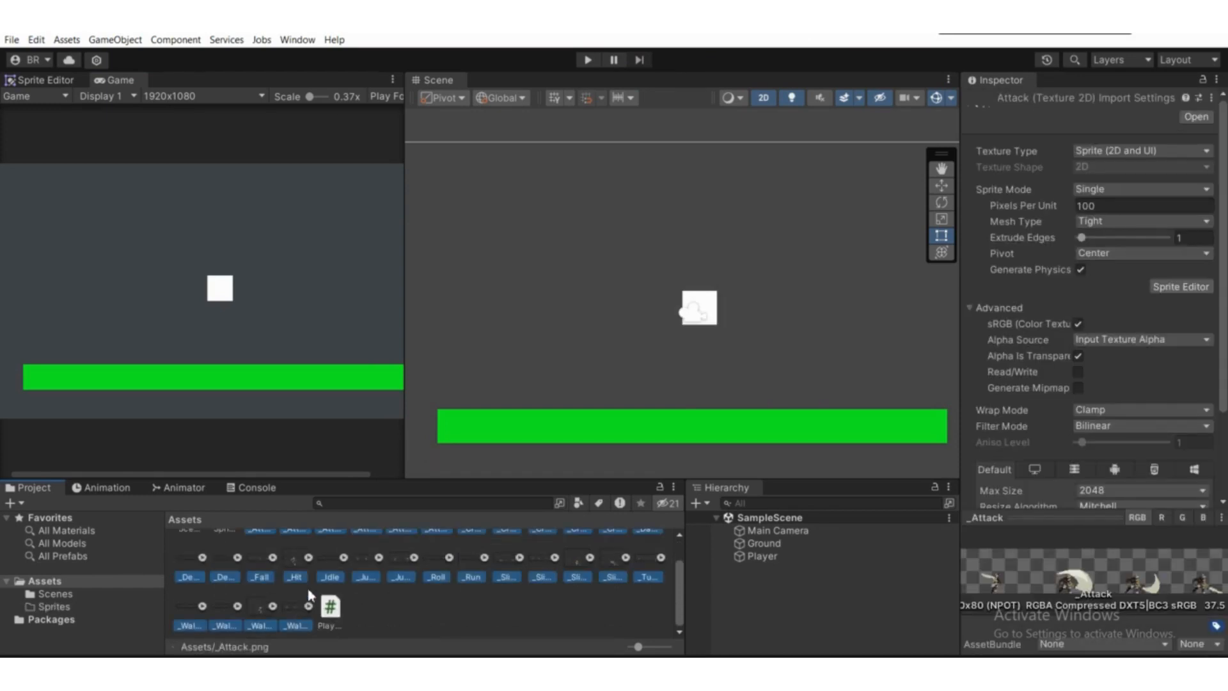
pyautogui.scroll(1, 287, 579)
pyautogui.moveTo(259, 554); pyautogui.dragTo(224, 554)
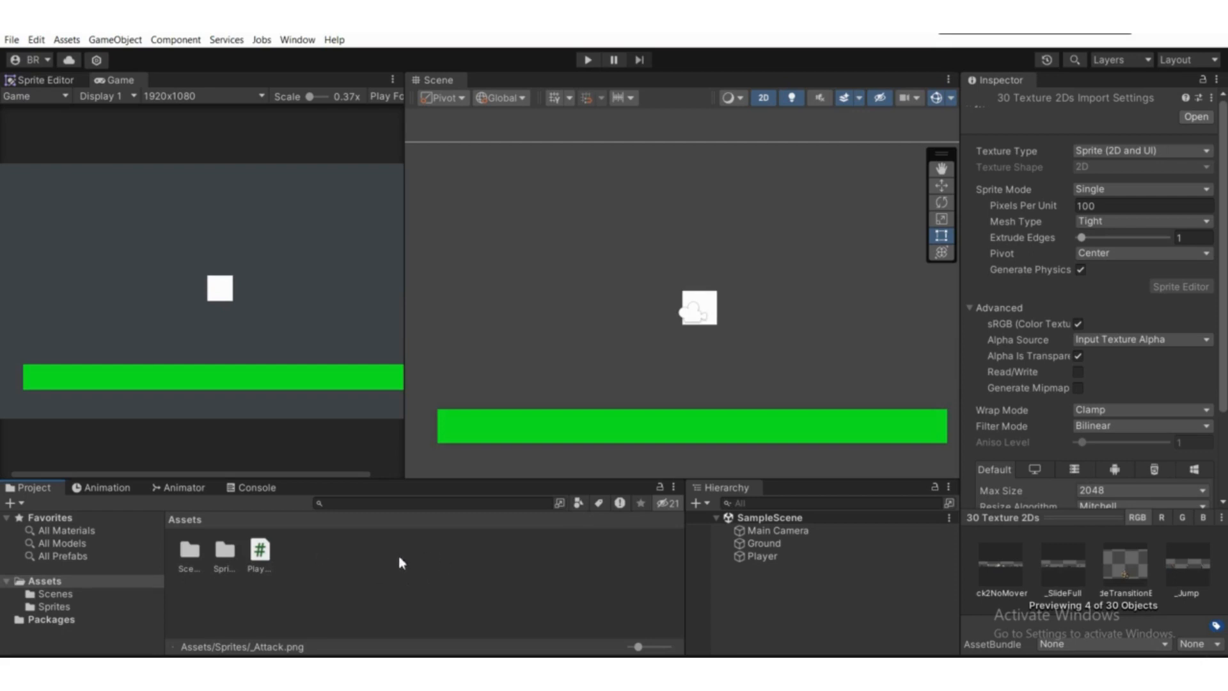
# Select the Player object in the scene and look at its Sprite Renderer component.
pyautogui.click(761, 556)
pyautogui.scroll(2, 801, 334)
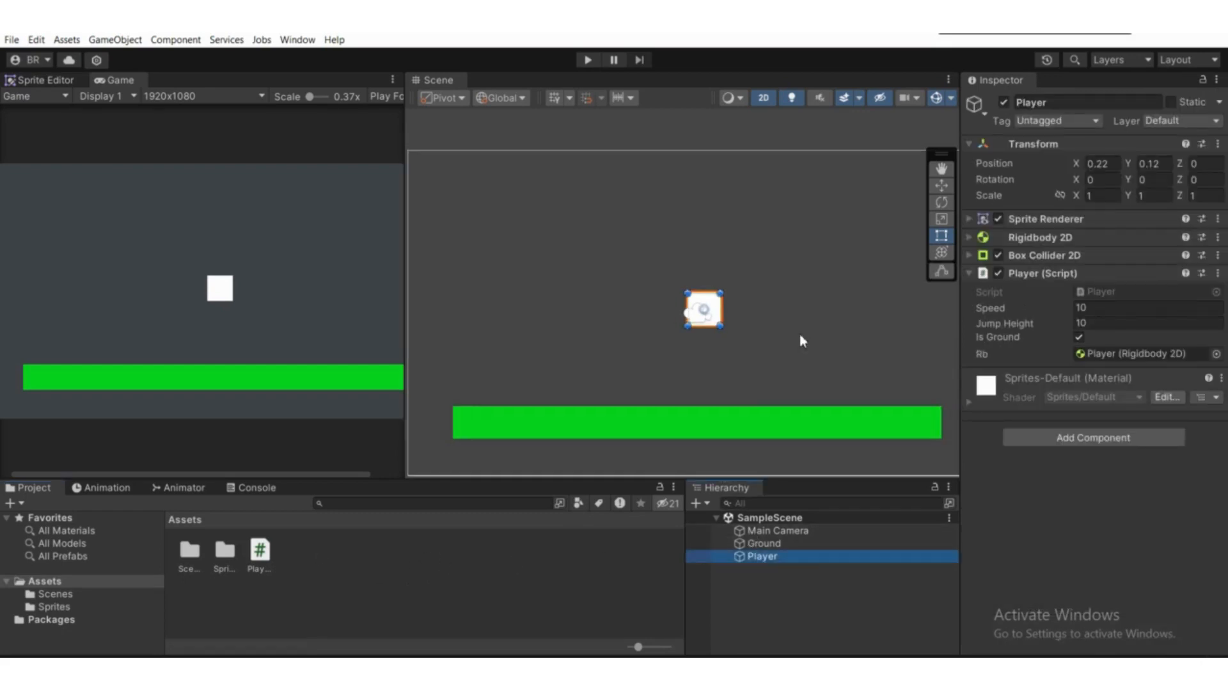
pyautogui.moveTo(798, 333); pyautogui.dragTo(762, 359, button='middle')
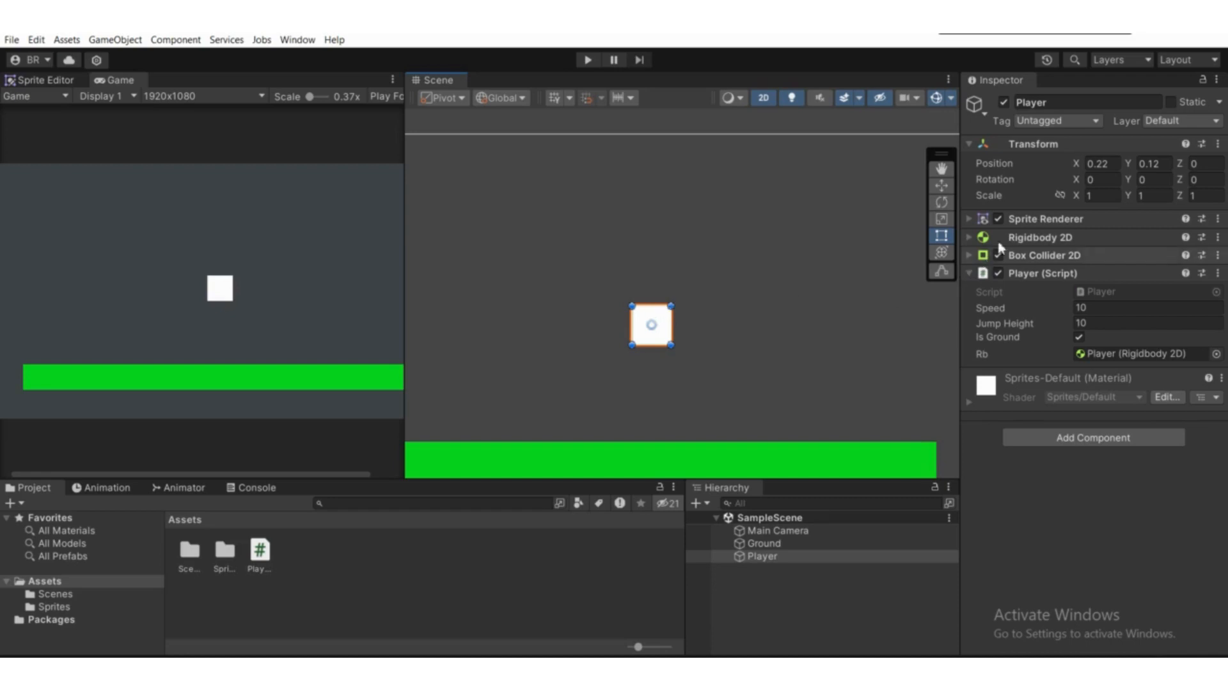
pyautogui.click(1031, 220)
pyautogui.click(1046, 219)
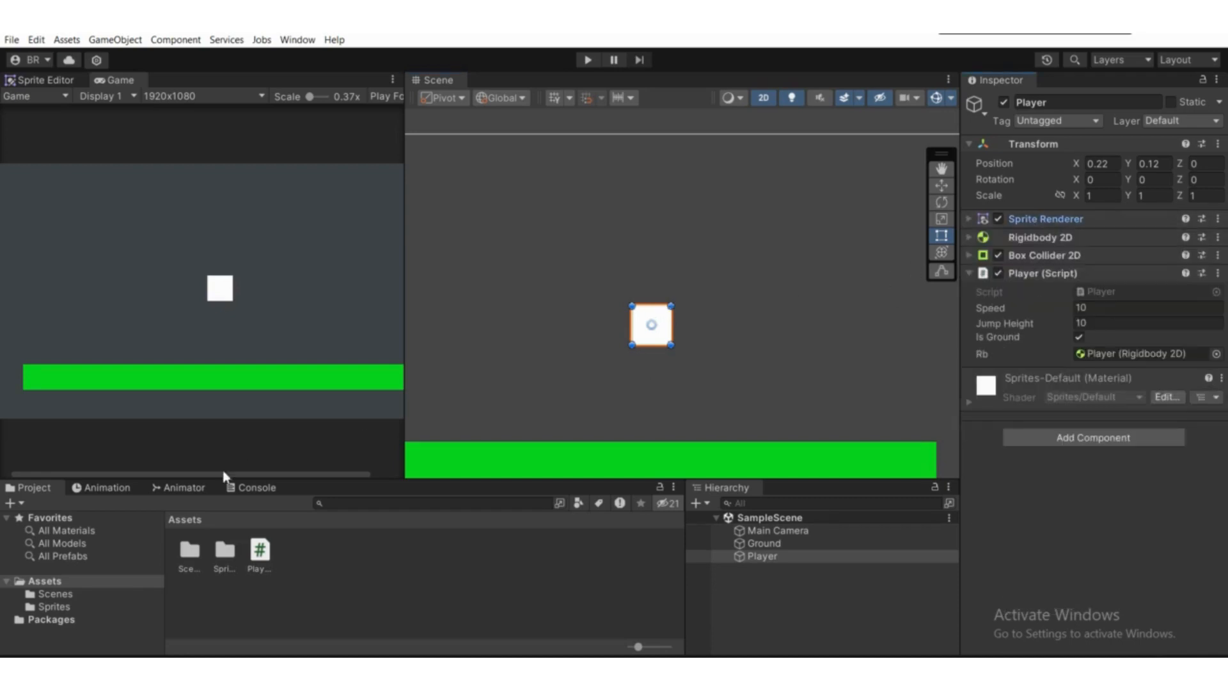
# Open the _Idle texture from the Sprites folder in the Sprite Editor.
pyautogui.click(217, 554)
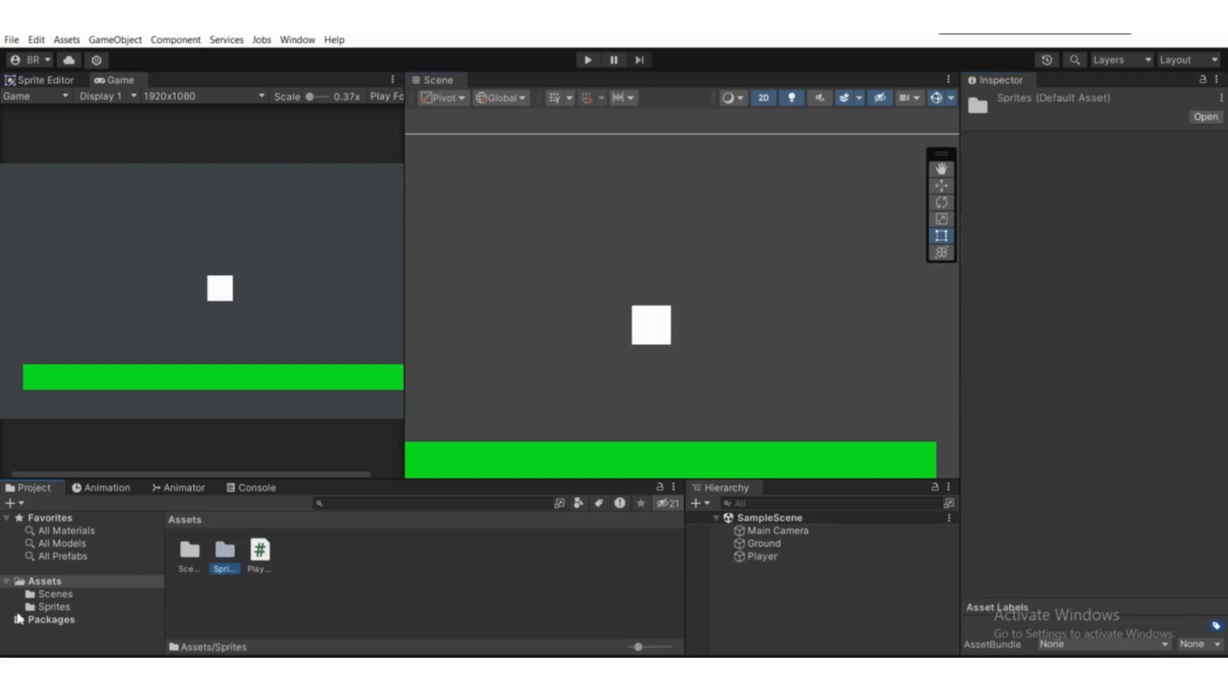
pyautogui.click(90, 608)
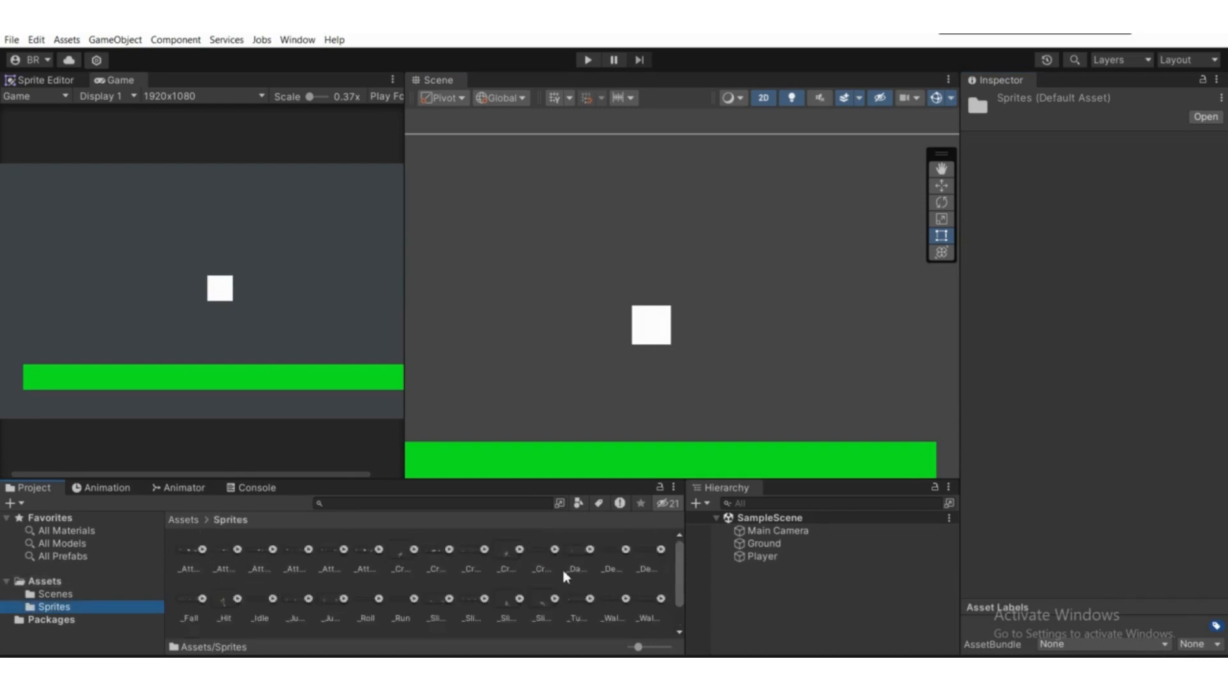
pyautogui.scroll(-1, 333, 602)
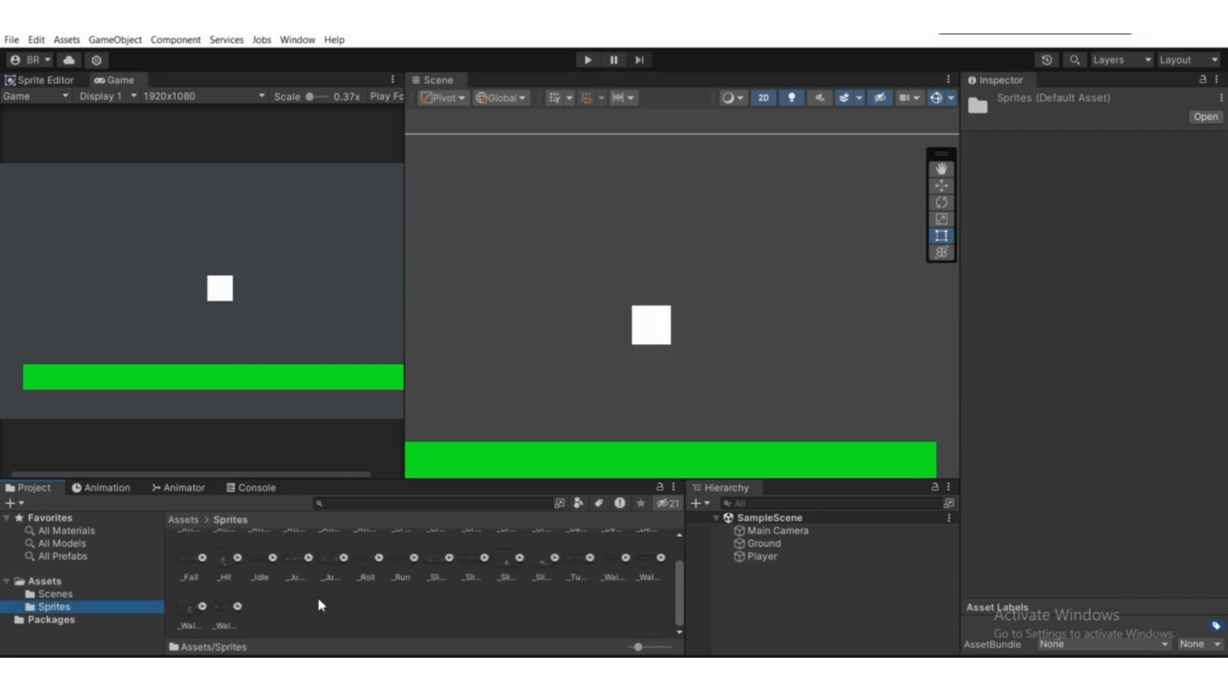
pyautogui.scroll(1, 476, 577)
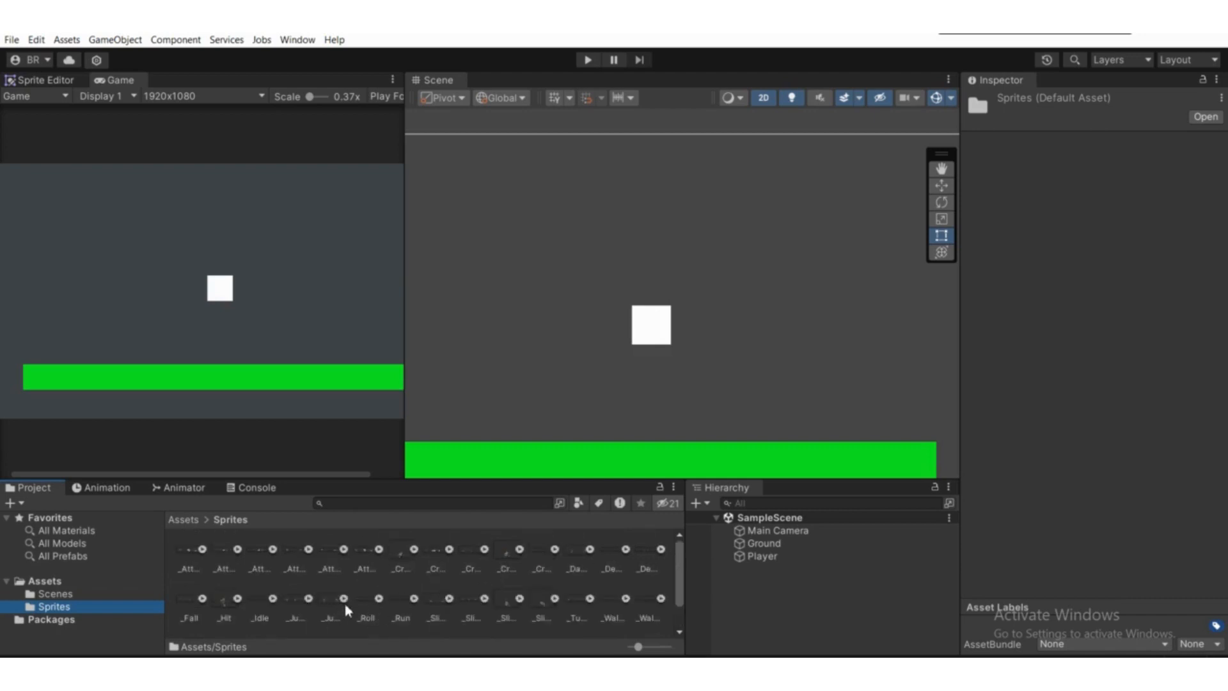
pyautogui.click(266, 605)
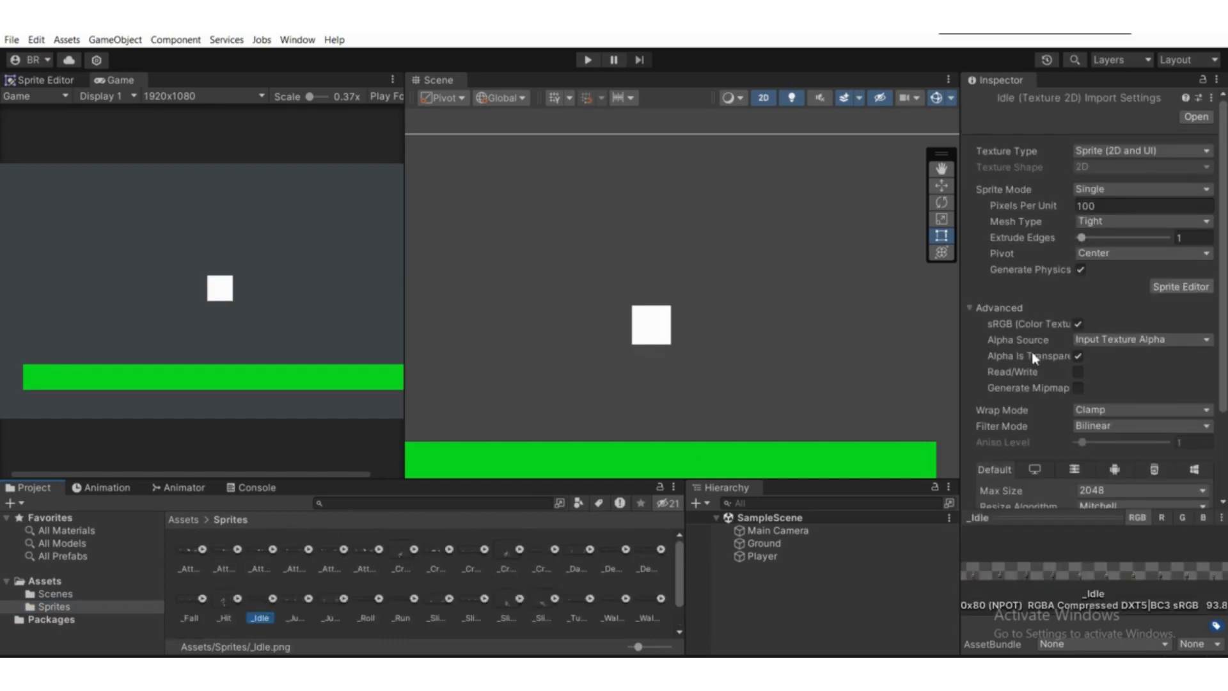
pyautogui.click(1173, 291)
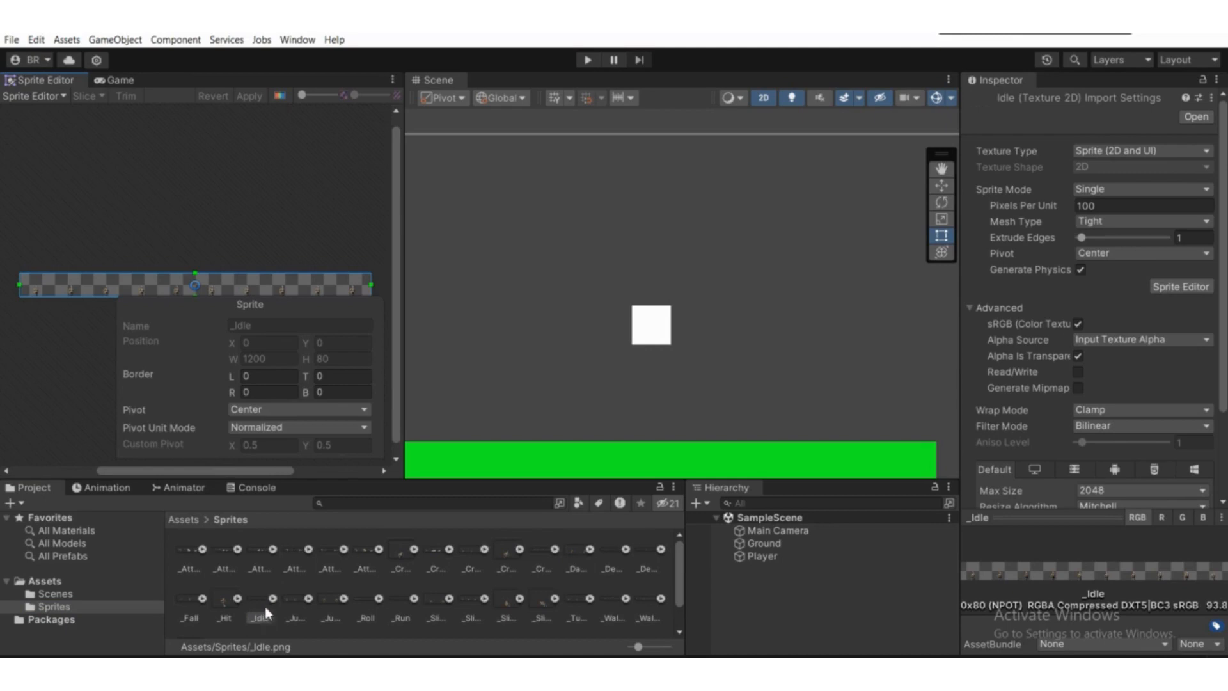
# Examine the individual idle frames along the _Idle sprite sheet in the Sprite Editor.
pyautogui.scroll(3, 86, 288)
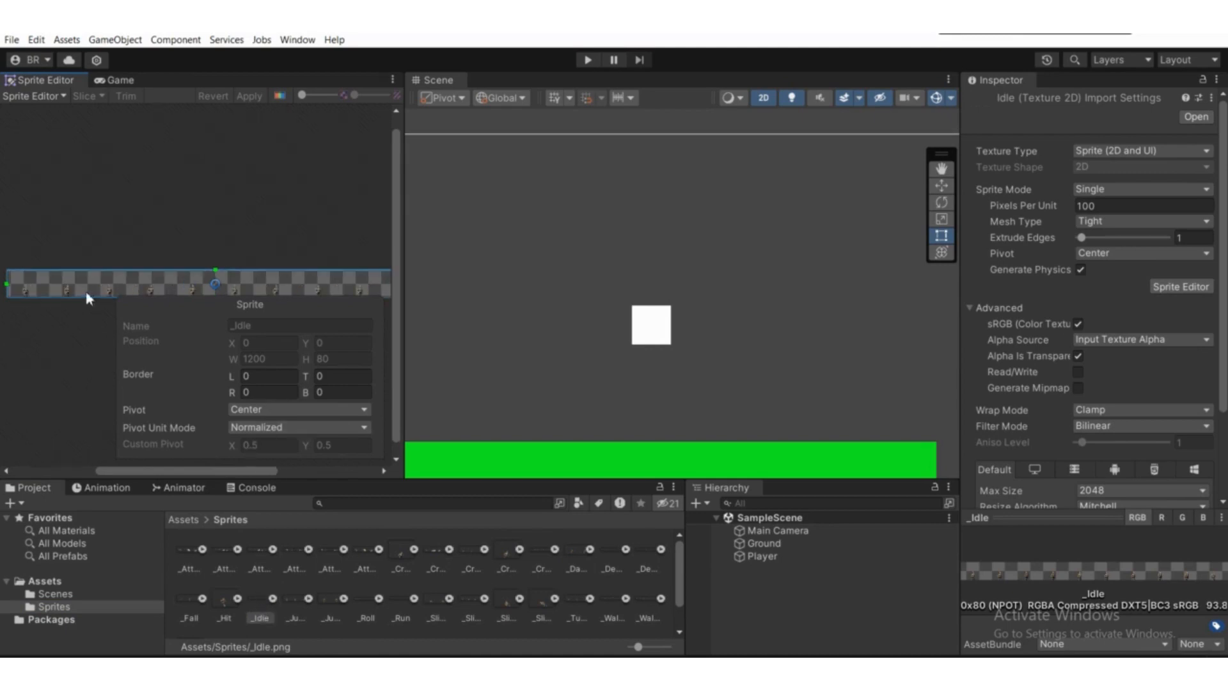
pyautogui.moveTo(103, 286); pyautogui.dragTo(289, 272, button='middle')
pyautogui.scroll(6, 272, 248)
pyautogui.scroll(-4, 231, 283)
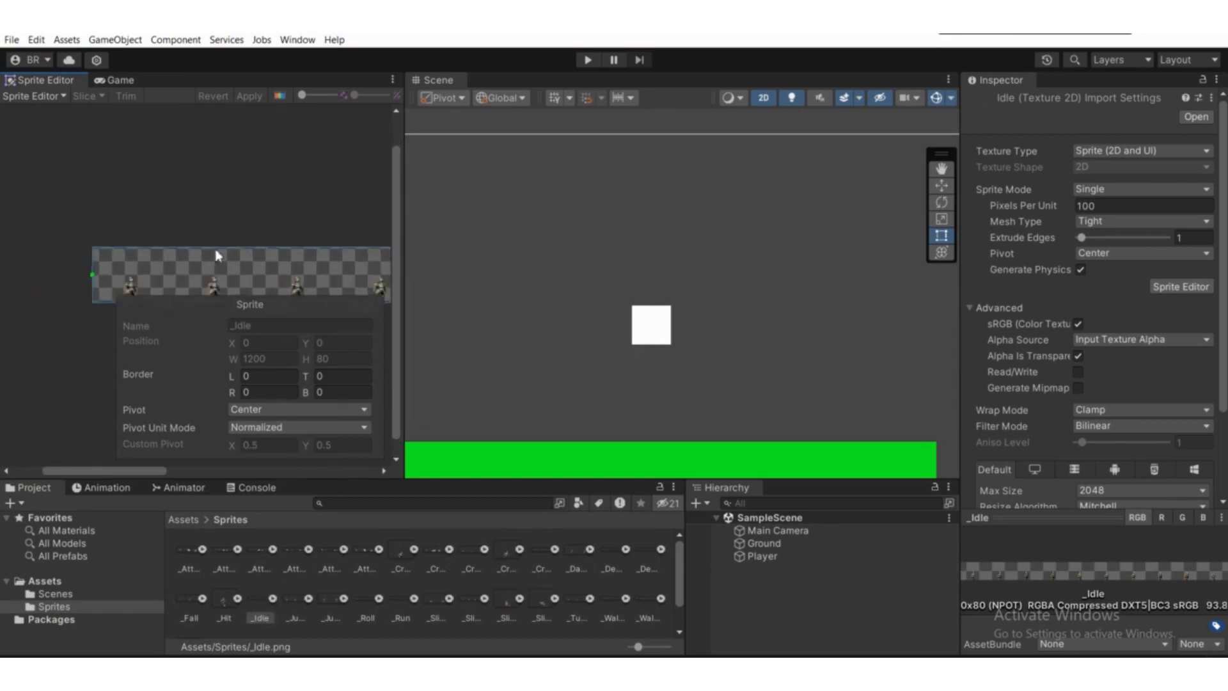
pyautogui.moveTo(117, 205); pyautogui.dragTo(160, 200, button='middle')
pyautogui.scroll(2, 113, 288)
pyautogui.scroll(-3, 114, 288)
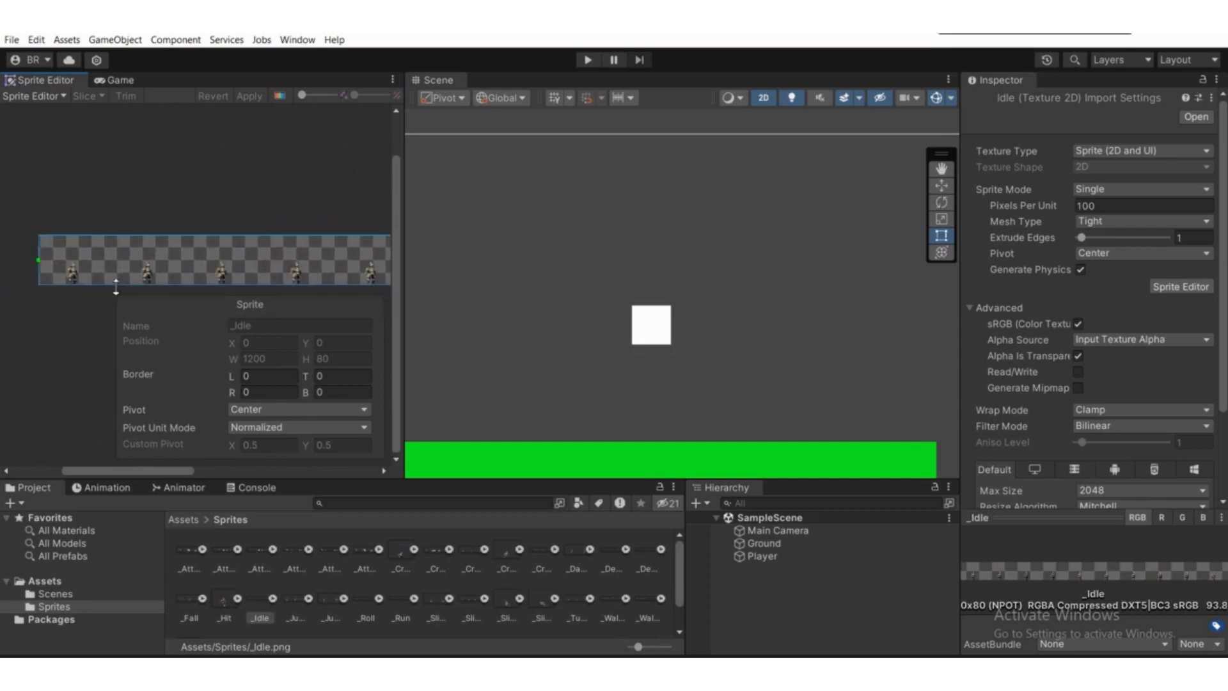
pyautogui.moveTo(142, 288); pyautogui.dragTo(101, 290, button='middle')
pyautogui.scroll(-3, 238, 269)
pyautogui.moveTo(244, 266); pyautogui.dragTo(112, 271, button='middle')
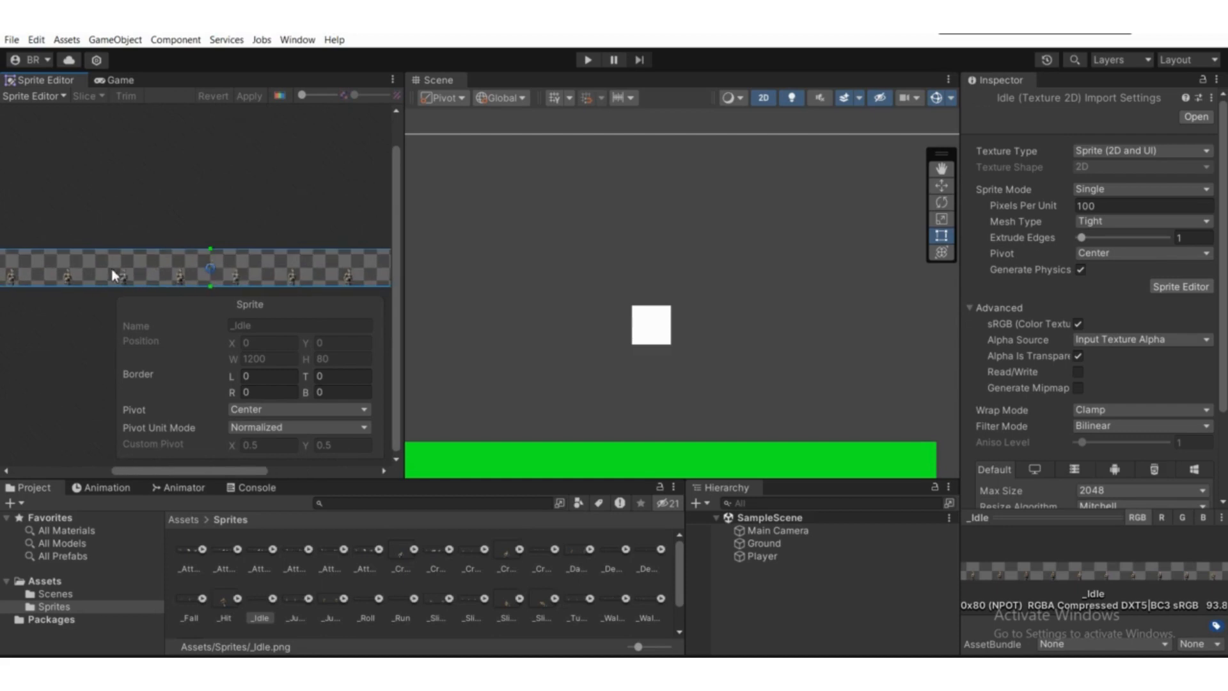
pyautogui.moveTo(234, 261); pyautogui.dragTo(280, 257, button='middle')
pyautogui.scroll(-2, 294, 252)
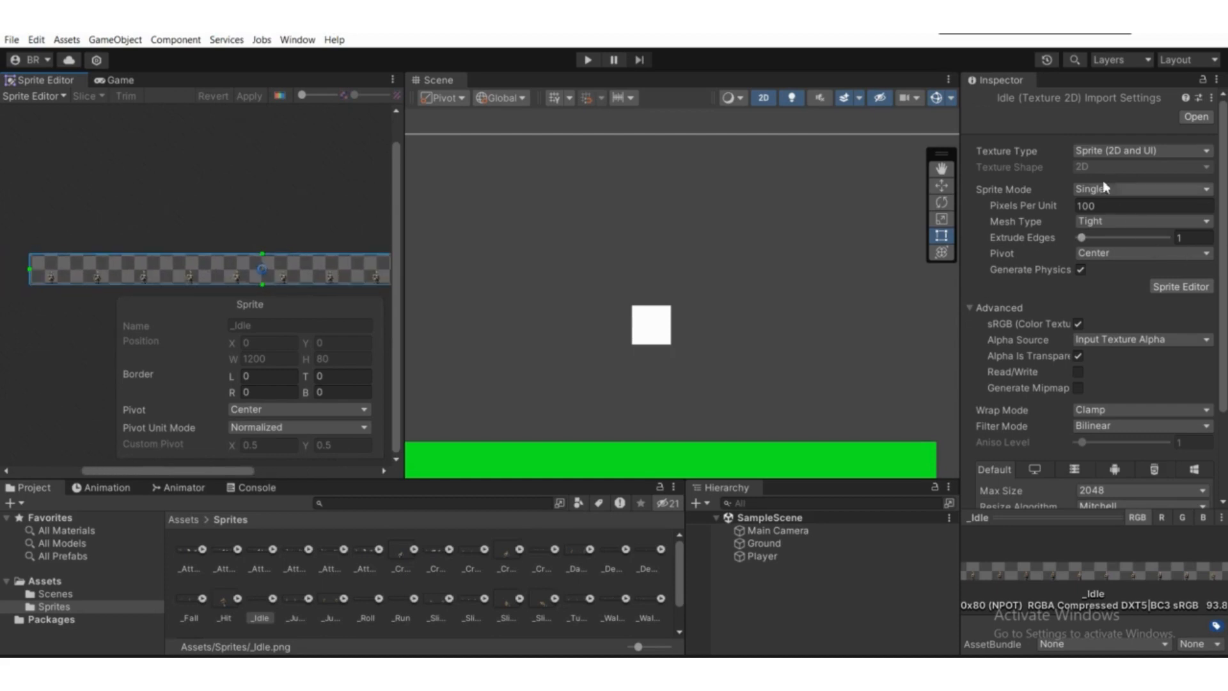
# Set the _Idle texture's Sprite Mode to Multiple and its Filter Mode to Point (no filter).
pyautogui.click(1088, 190)
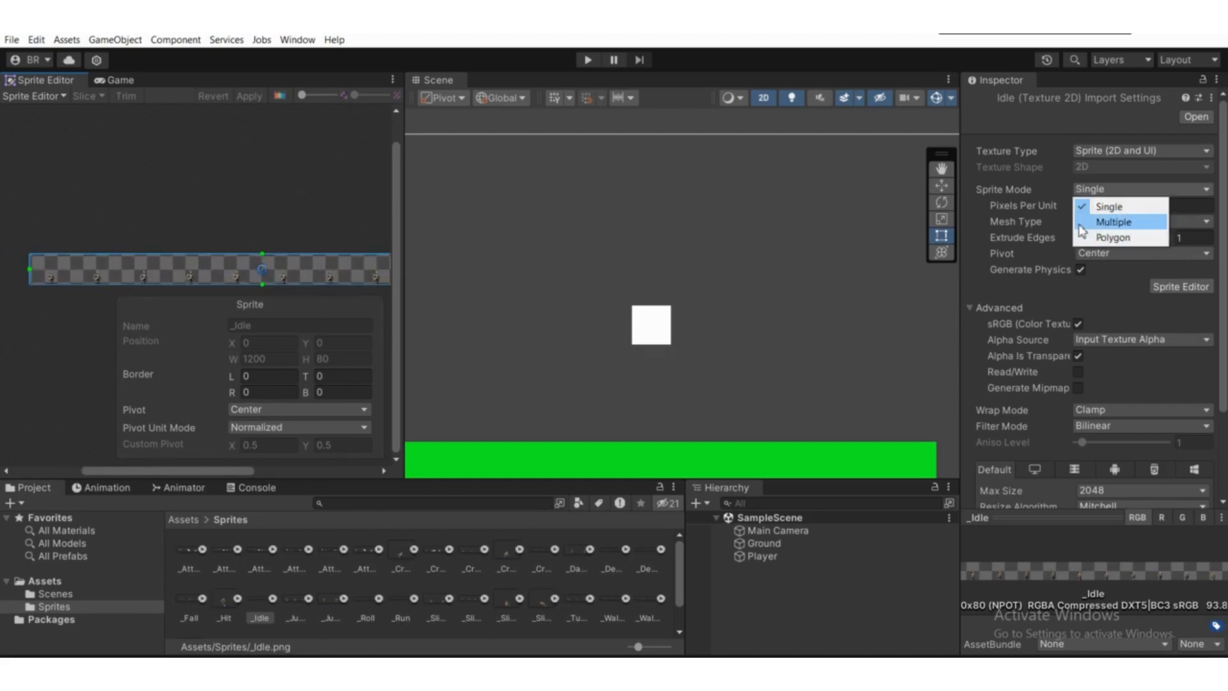
pyautogui.click(1081, 224)
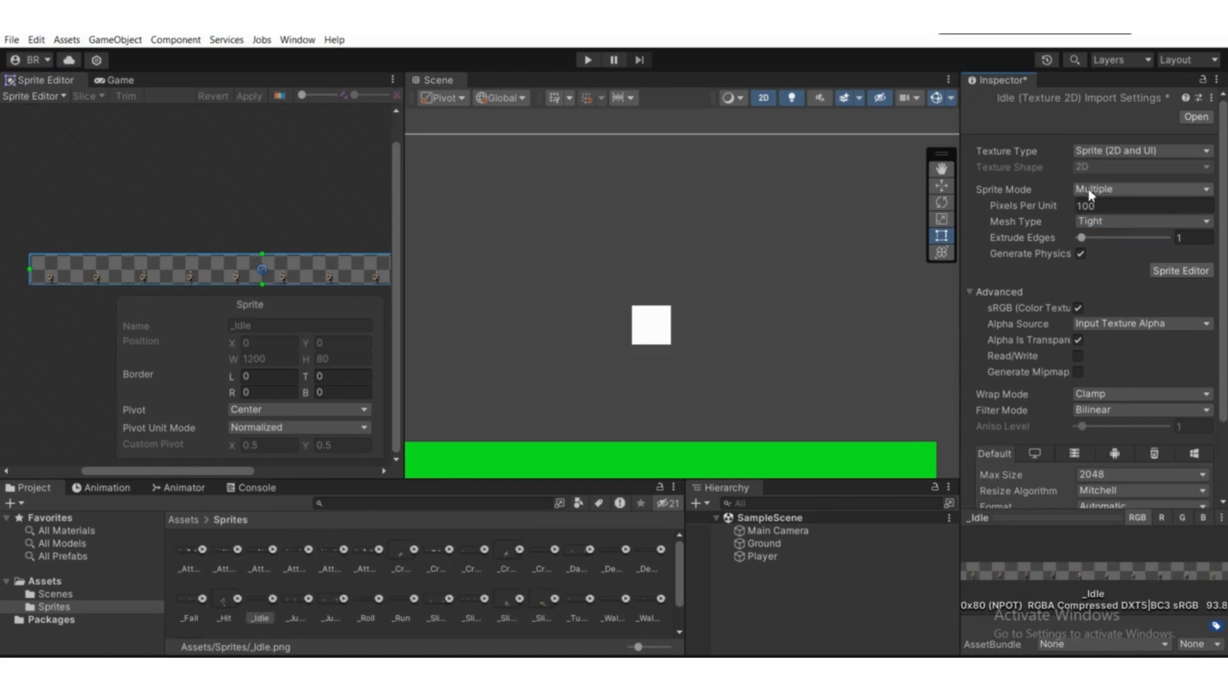
pyautogui.click(1080, 394)
pyautogui.click(1092, 413)
pyautogui.click(1091, 414)
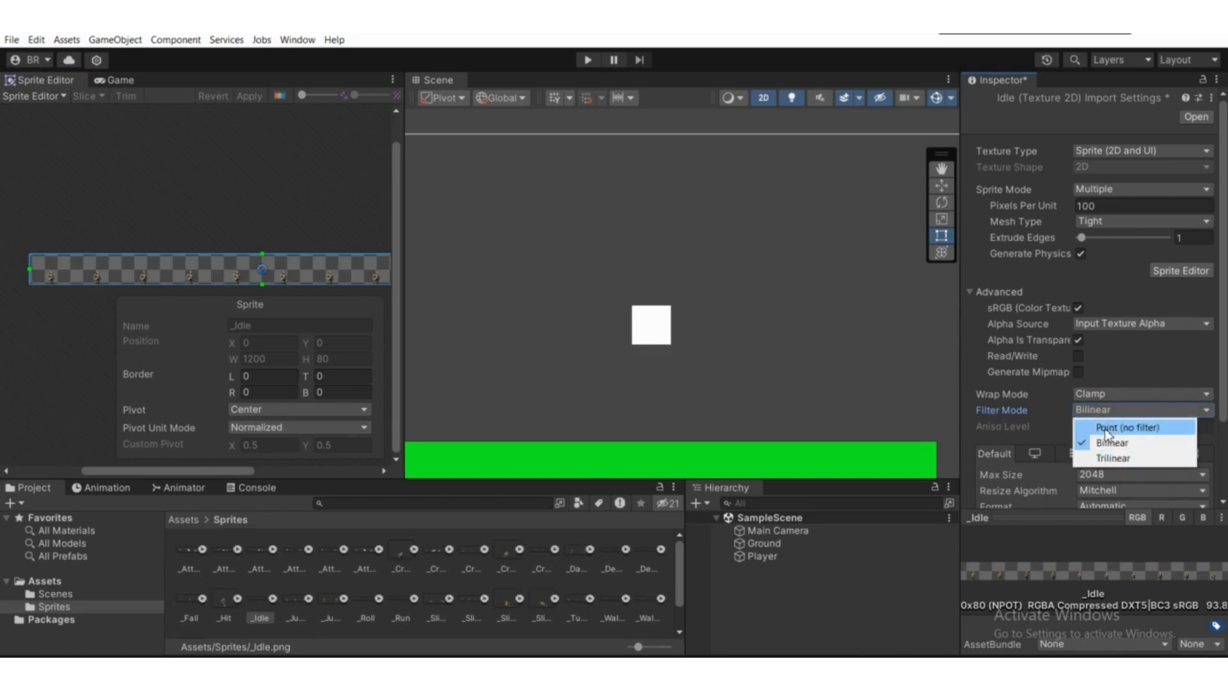
pyautogui.click(1104, 429)
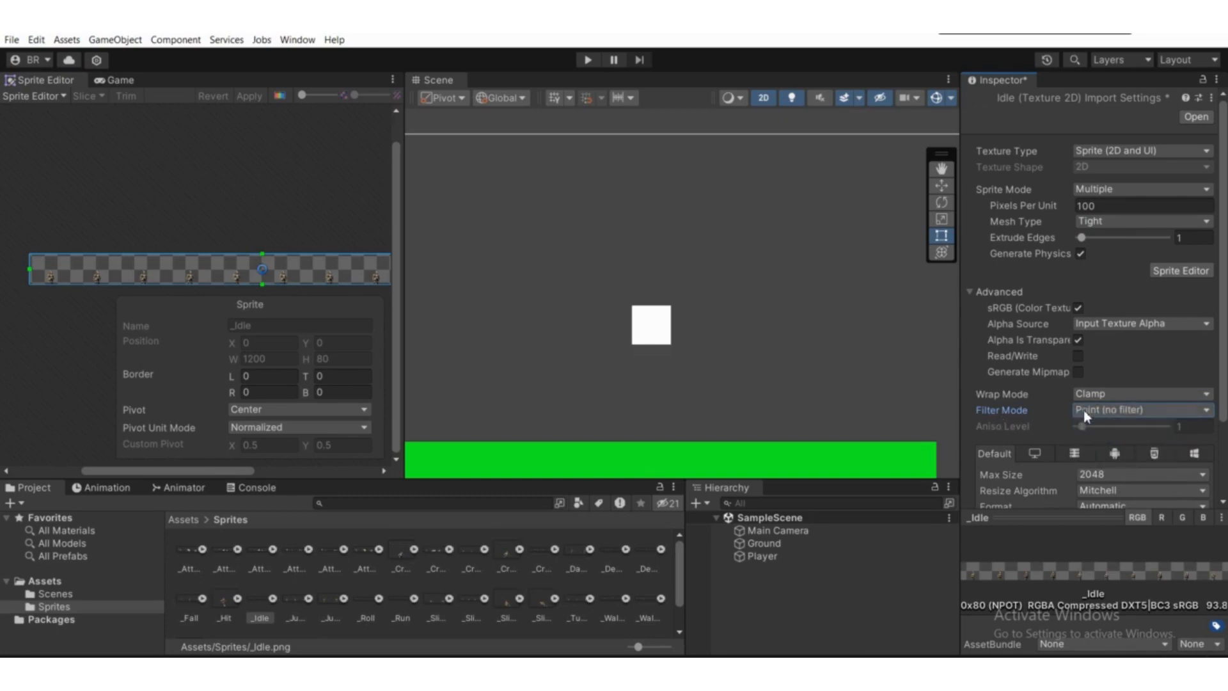
# Set the _Idle texture's Compression to None in the default platform import settings.
pyautogui.scroll(-3, 1084, 415)
pyautogui.click(1141, 427)
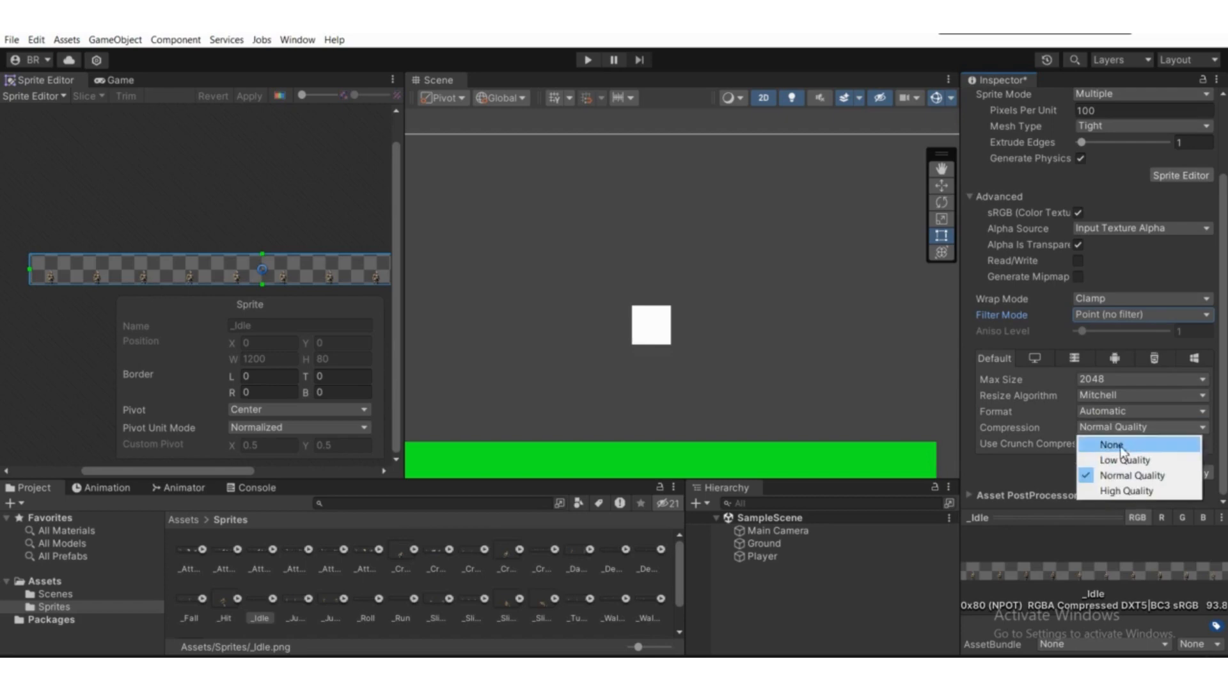
pyautogui.click(1087, 441)
# Set the _Idle texture's Pixels Per Unit to 16 and apply the import settings.
pyautogui.scroll(3, 1102, 325)
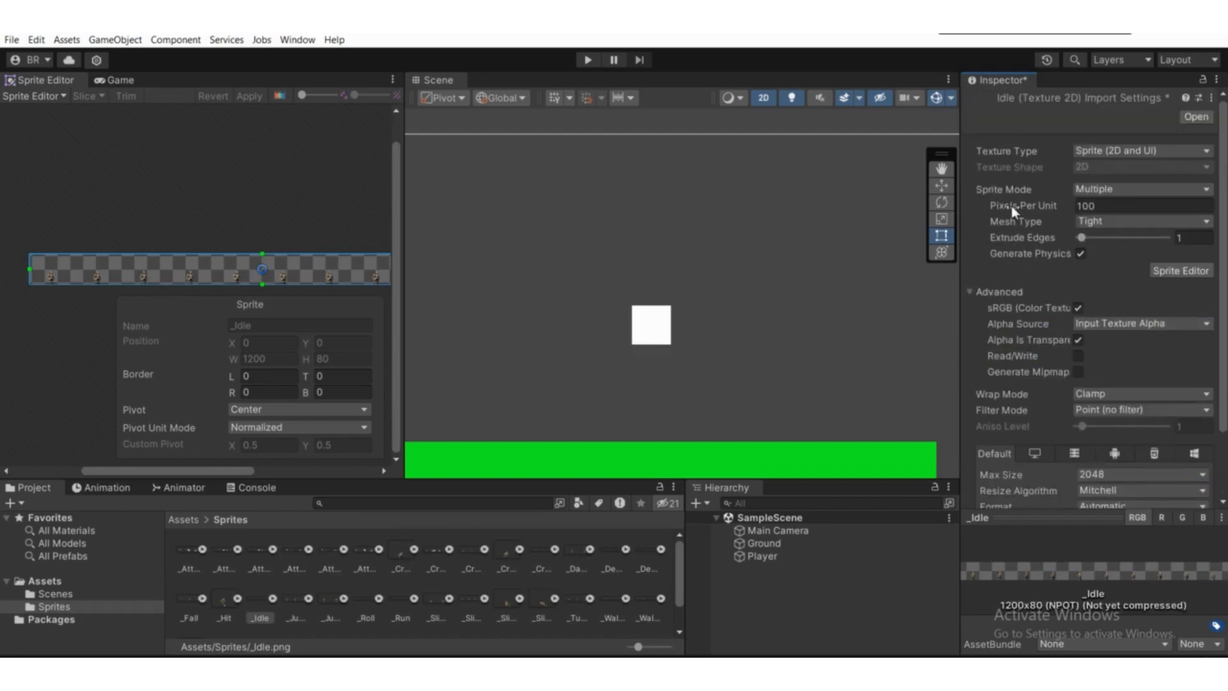
pyautogui.click(1100, 205)
pyautogui.click(1100, 205)
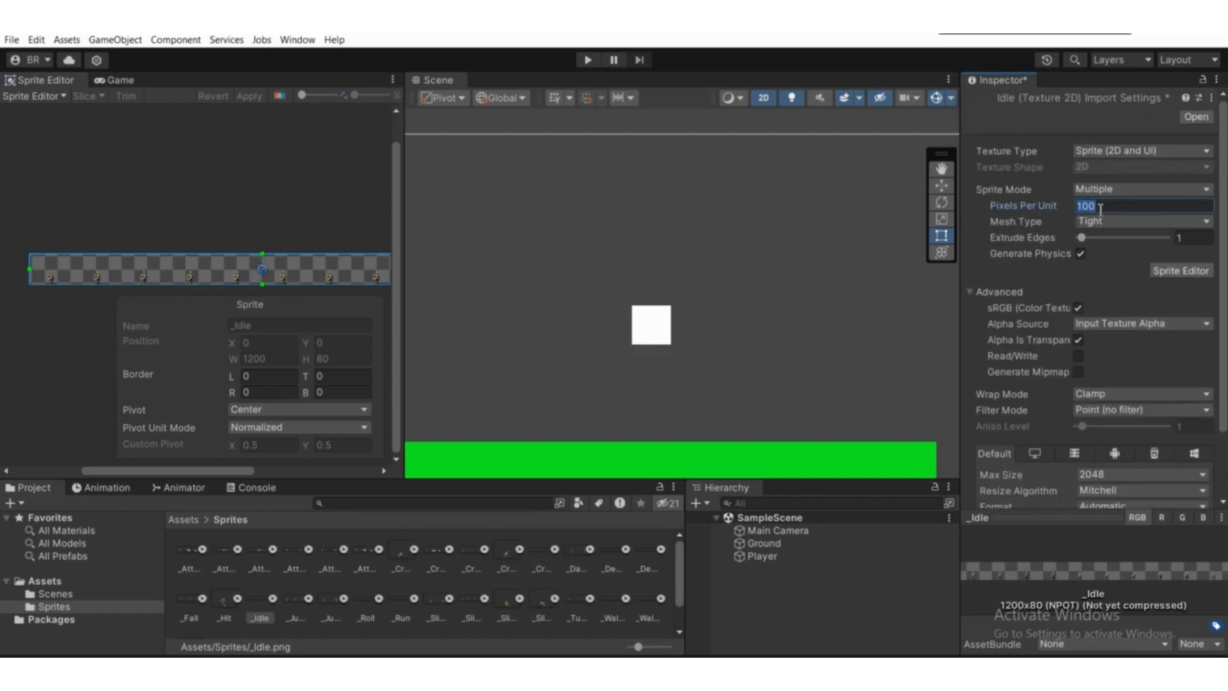
pyautogui.write('16')
pyautogui.scroll(-2, 1123, 386)
pyautogui.click(1195, 473)
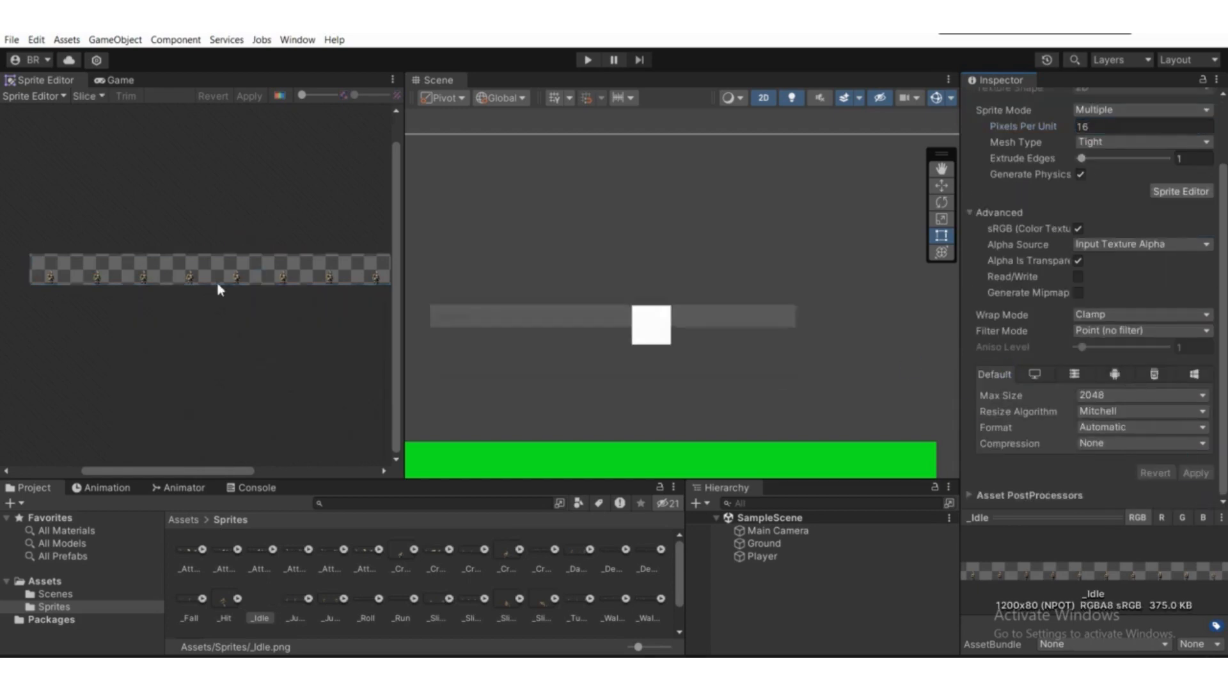
# Inspect the _Idle sheet from end to end in the Sprite Editor to see how its frames are laid out.
pyautogui.scroll(4, 151, 278)
pyautogui.scroll(-6, 160, 280)
pyautogui.scroll(3, 159, 278)
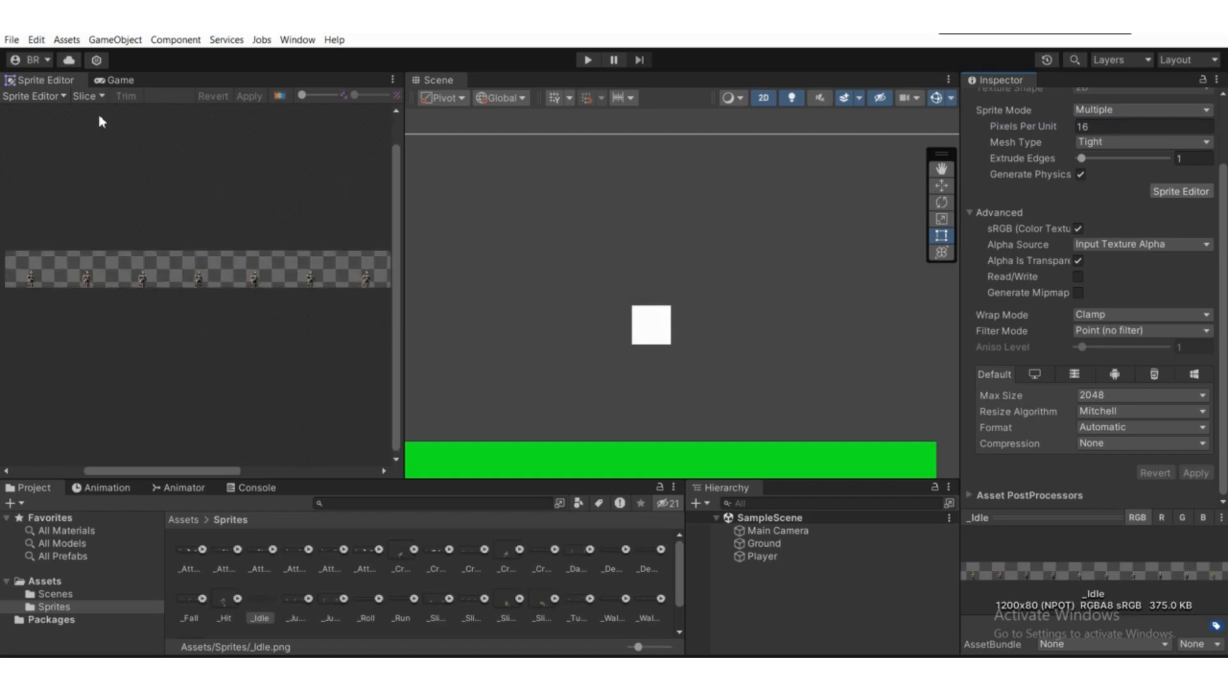
pyautogui.scroll(-2, 147, 284)
pyautogui.scroll(1, 157, 291)
pyautogui.scroll(3, 163, 285)
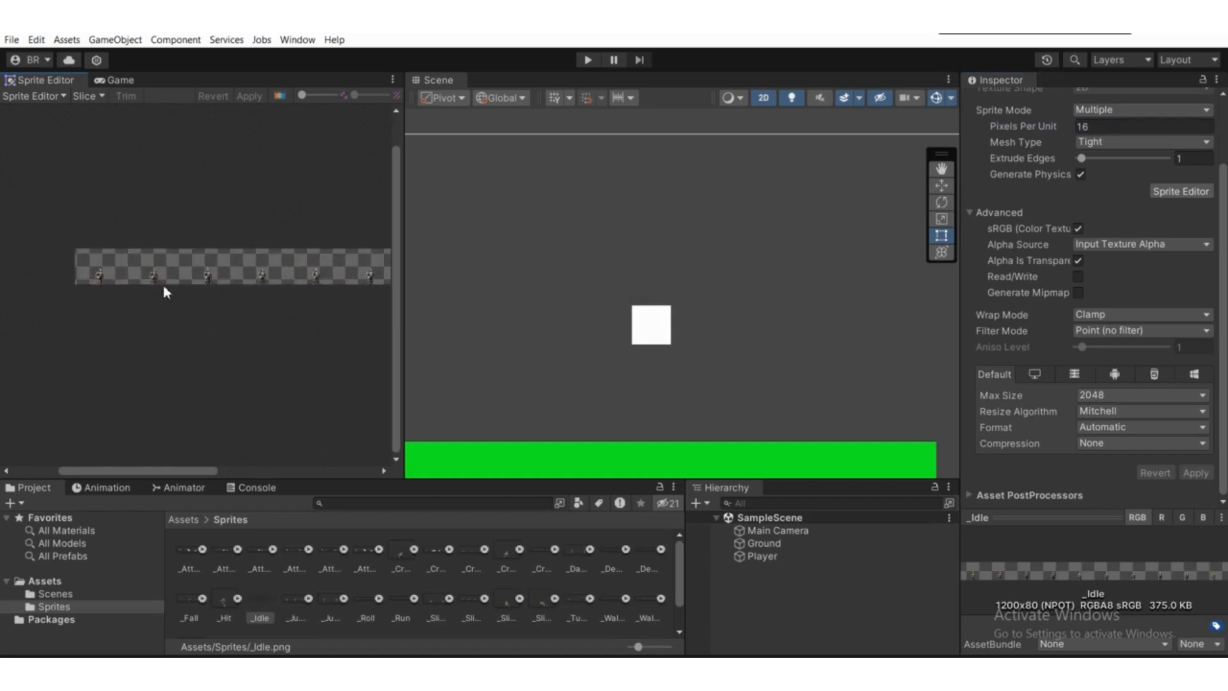
pyautogui.scroll(-2, 276, 286)
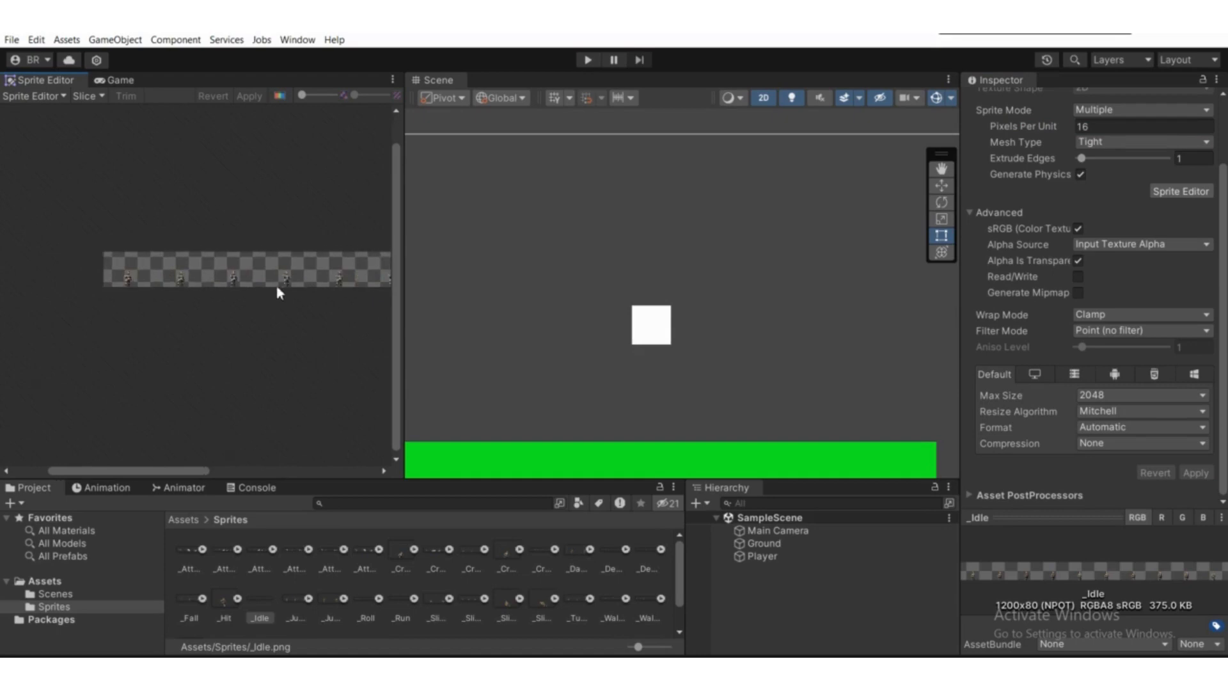
pyautogui.moveTo(276, 286); pyautogui.dragTo(210, 286, button='middle')
pyautogui.scroll(3, 312, 279)
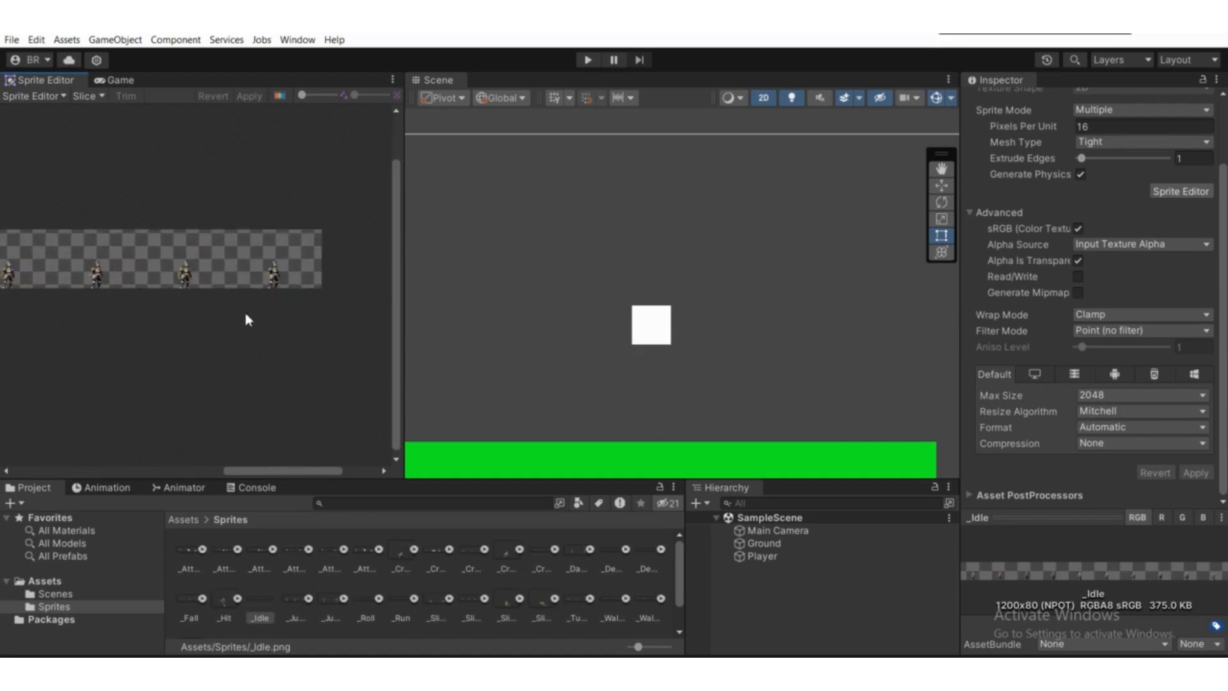
pyautogui.scroll(-5, 248, 317)
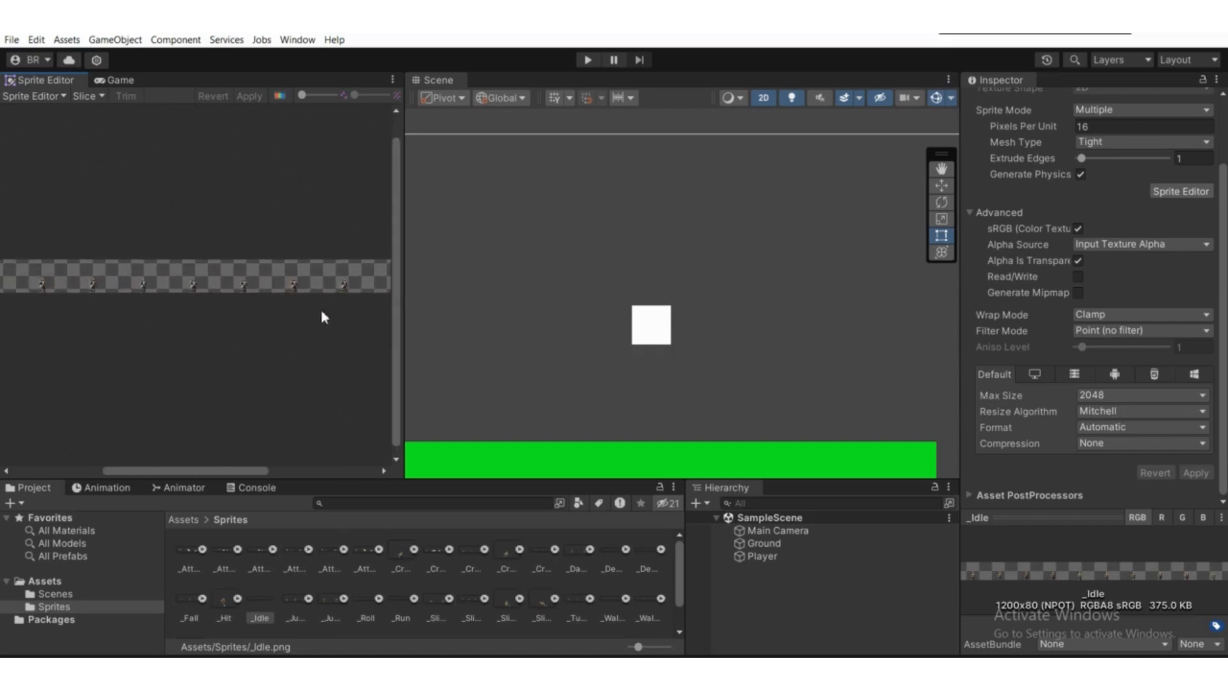
pyautogui.moveTo(321, 311); pyautogui.dragTo(424, 317, button='middle')
pyautogui.scroll(1, 198, 289)
pyautogui.scroll(-2, 198, 289)
pyautogui.scroll(1, 198, 289)
pyautogui.scroll(-1, 197, 289)
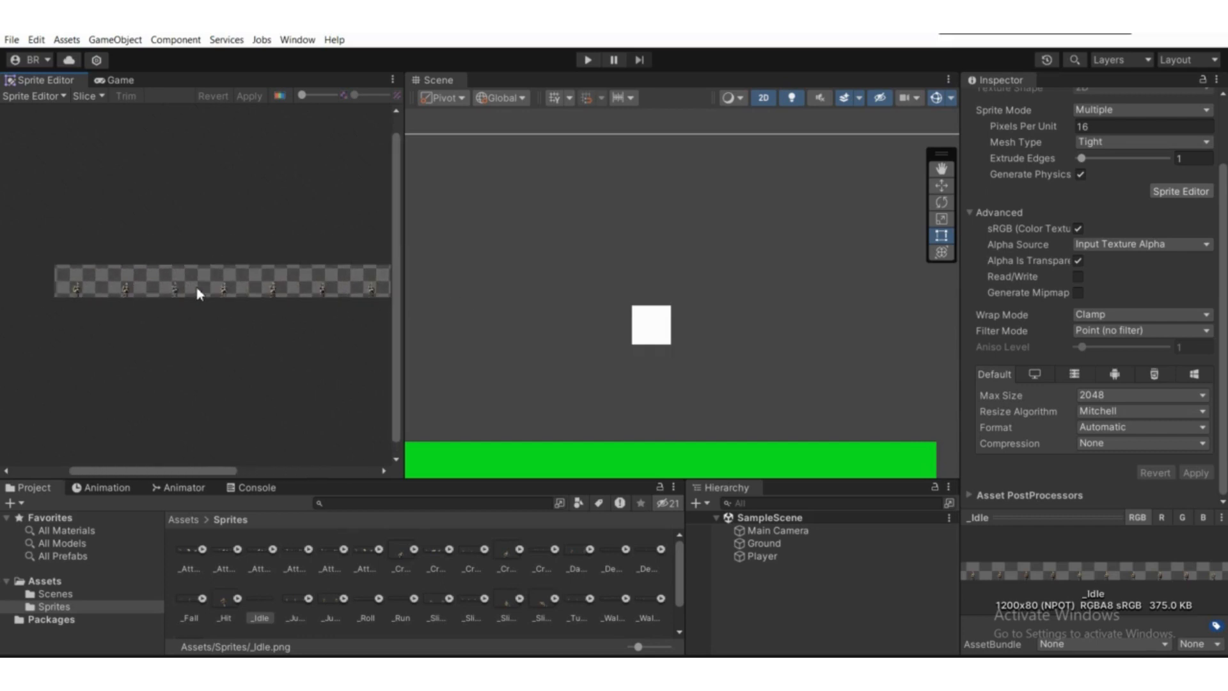
# Set the slicing type for the _Idle sprite sheet to Grid By Cell Count.
pyautogui.click(94, 97)
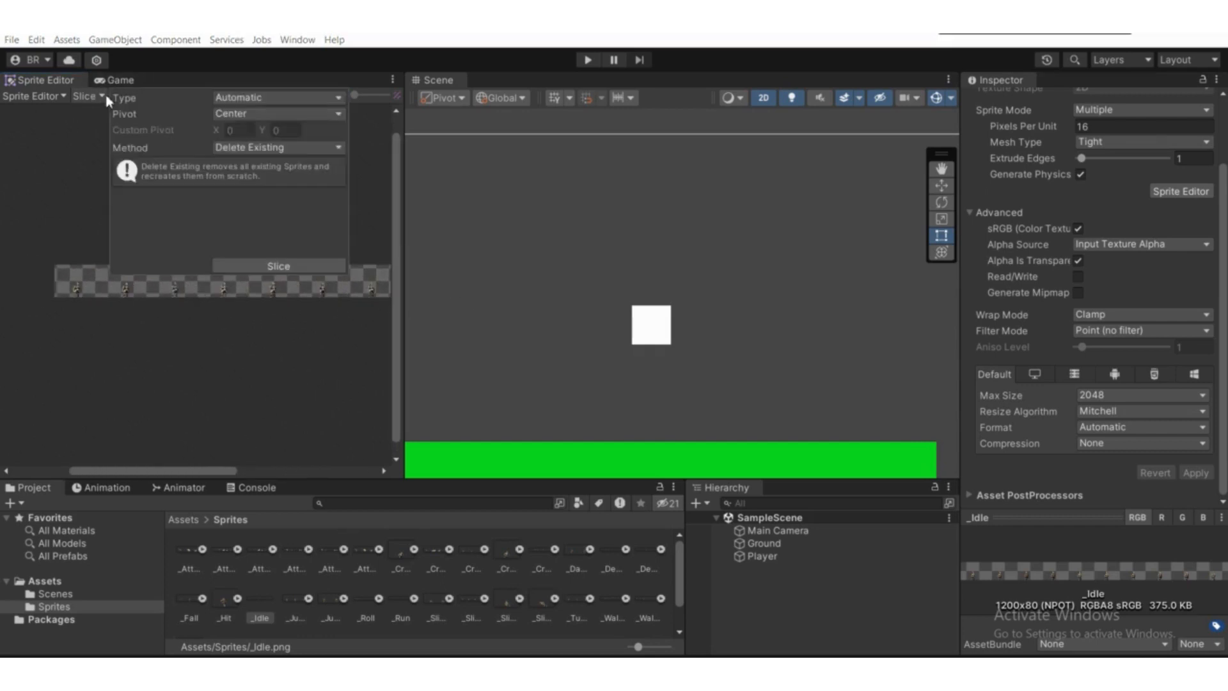
pyautogui.click(279, 99)
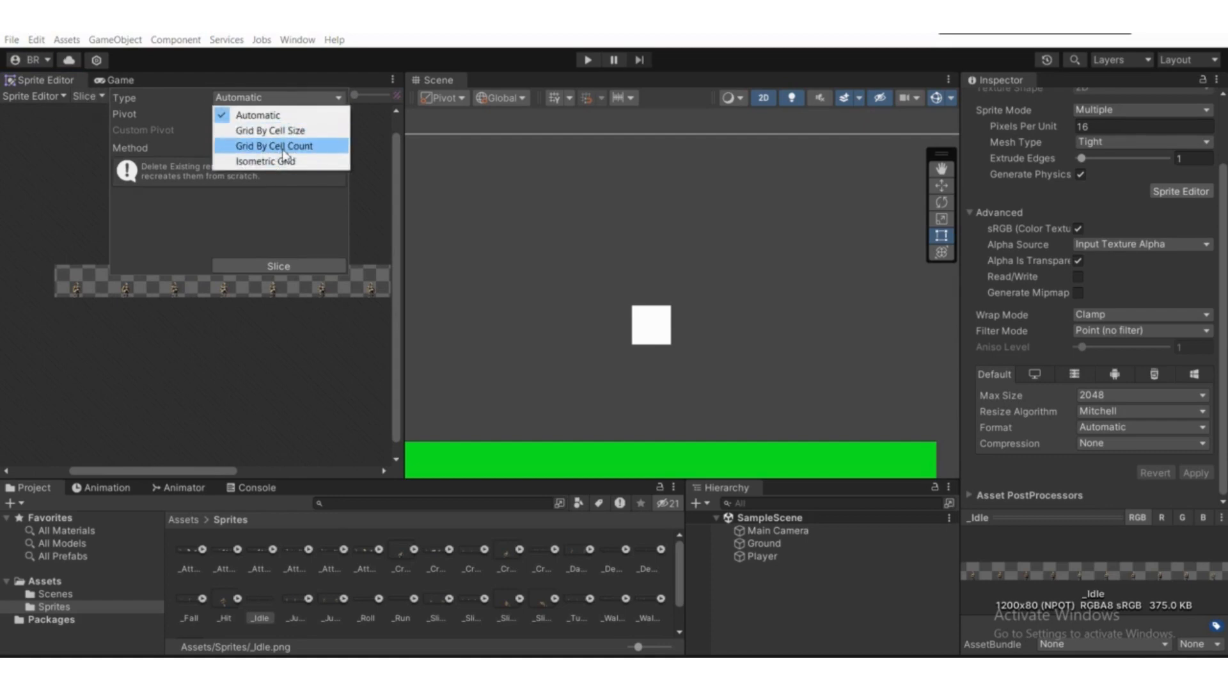
pyautogui.click(284, 147)
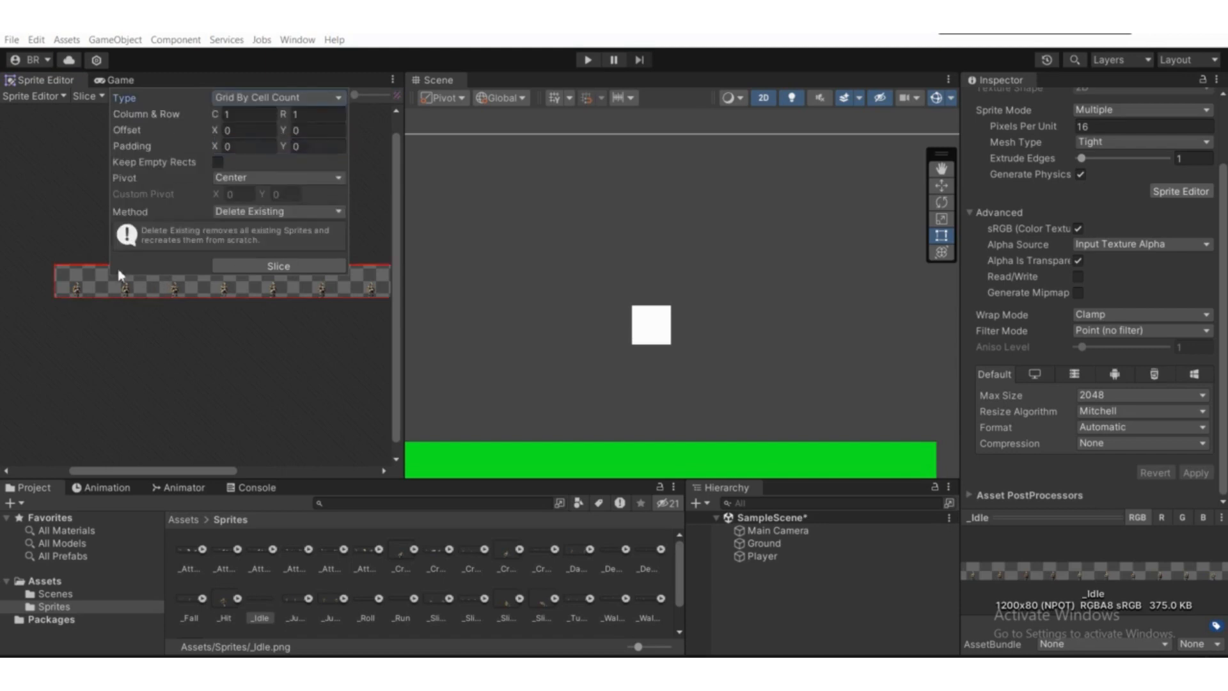
pyautogui.click(295, 345)
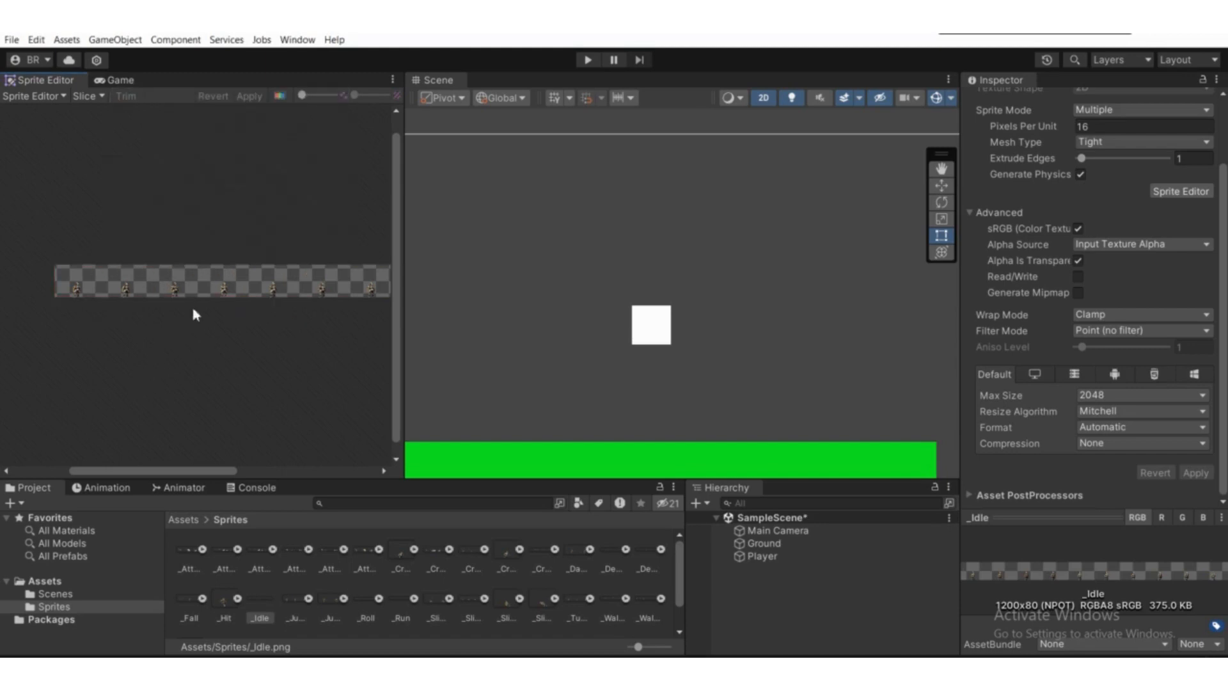
# Count the frames on the _Idle sheet, slice it into 10 columns and 1 row, and apply the slices.
pyautogui.scroll(2, 70, 295)
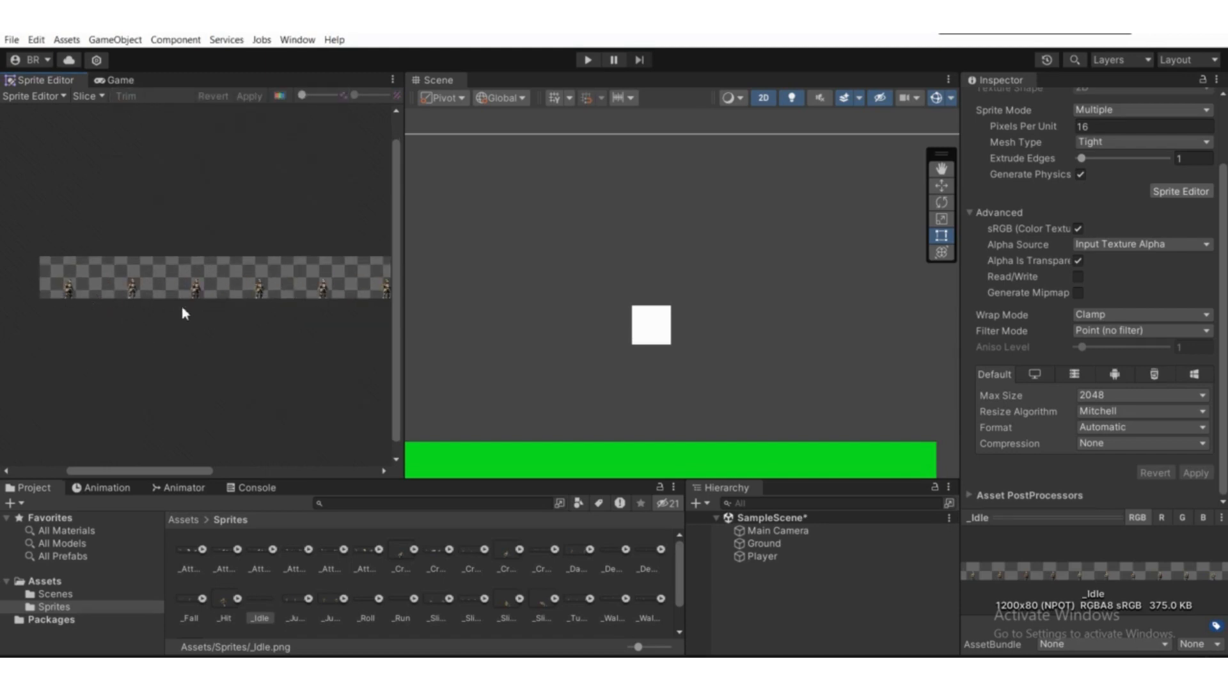
pyautogui.scroll(-2, 182, 305)
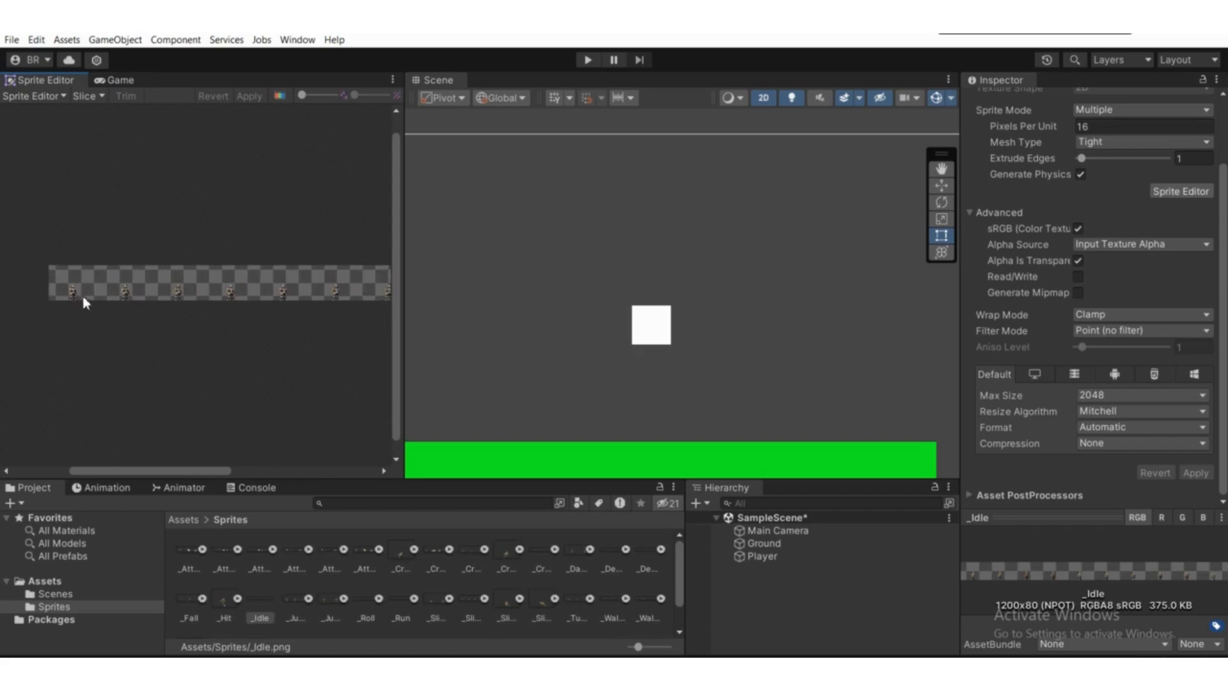
pyautogui.moveTo(170, 294); pyautogui.dragTo(105, 295, button='middle')
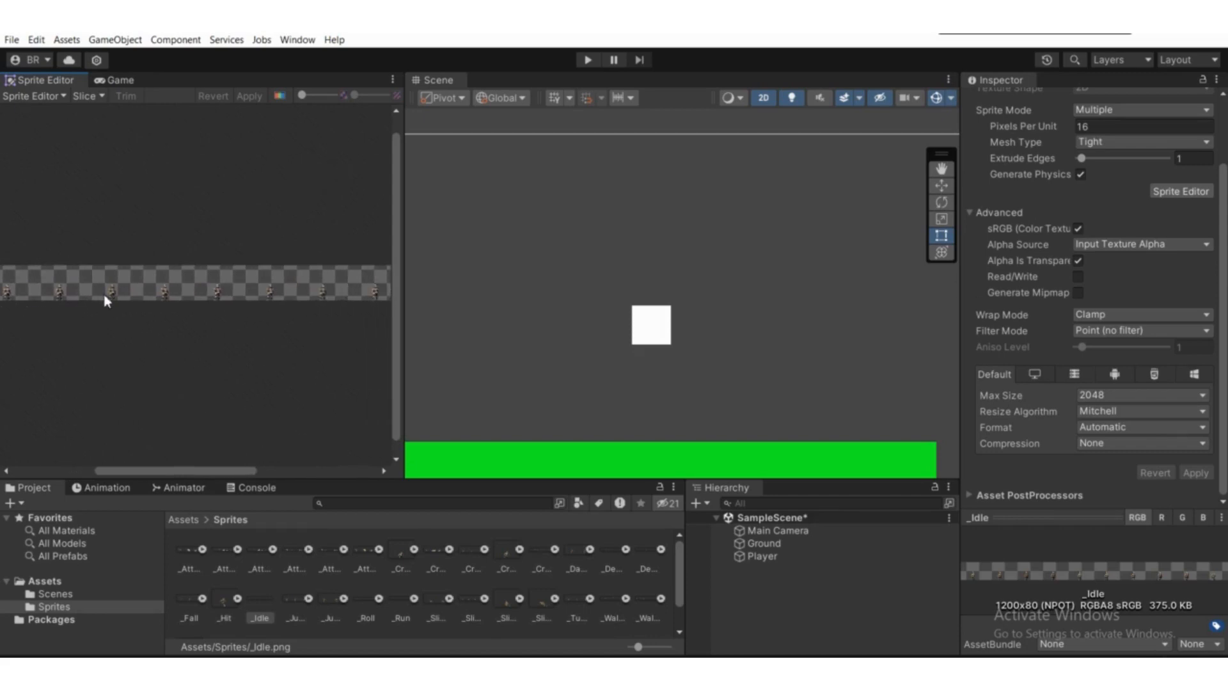
pyautogui.moveTo(279, 298); pyautogui.dragTo(139, 303, button='middle')
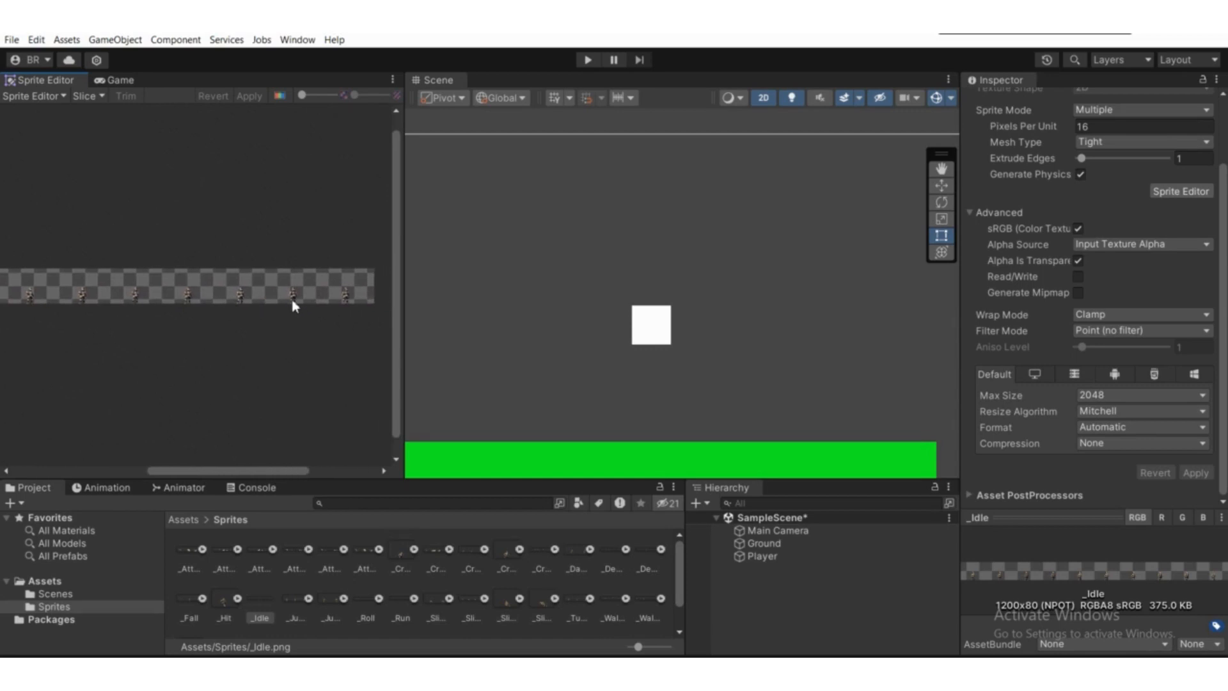
pyautogui.scroll(-3, 224, 305)
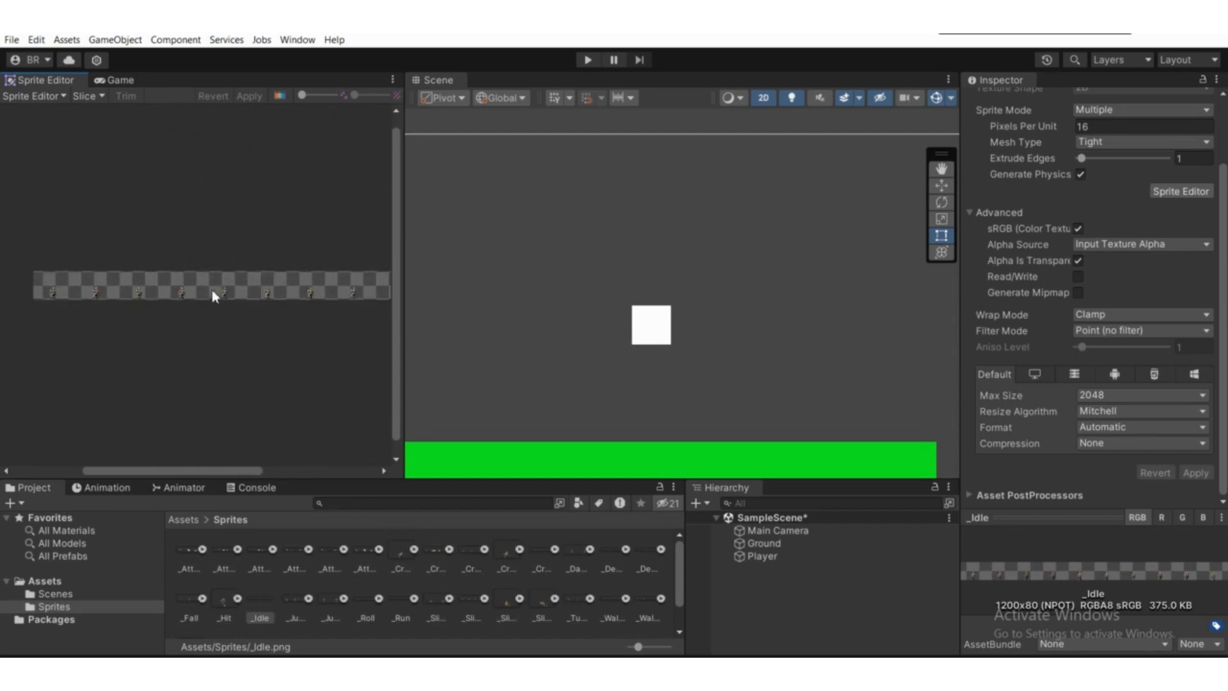
pyautogui.click(96, 96)
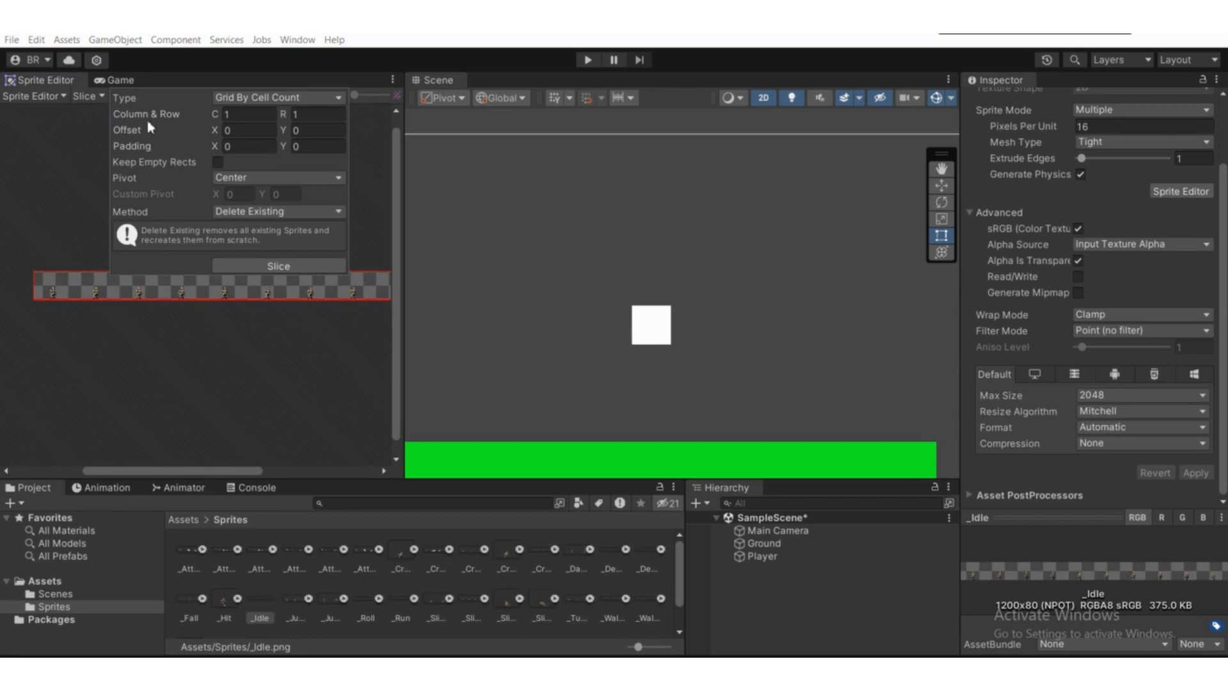
pyautogui.click(272, 118)
pyautogui.click(256, 267)
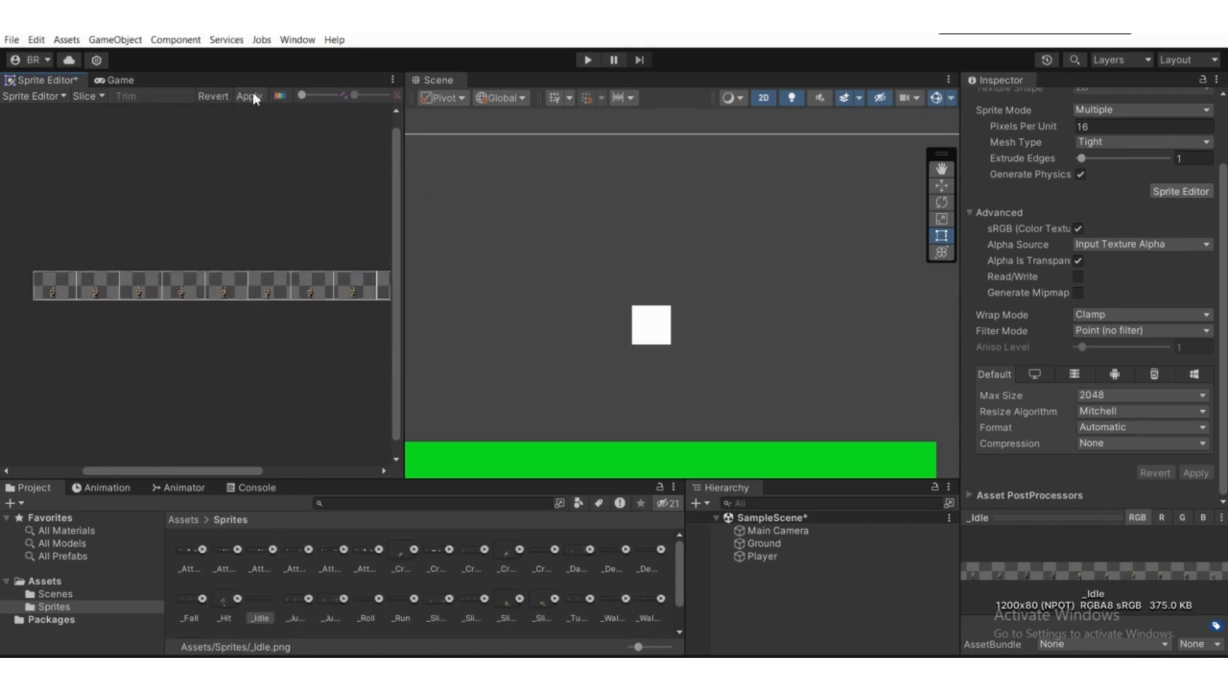
pyautogui.click(254, 99)
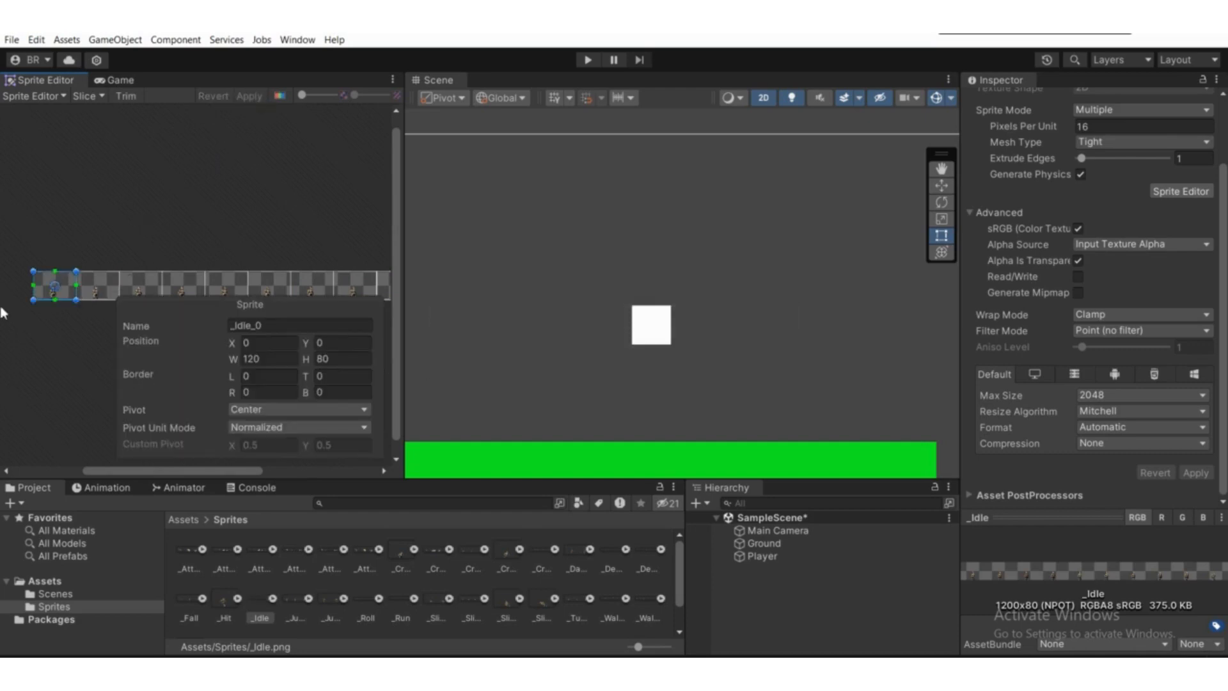
# Expand the sliced _Idle sprites and assign _Idle_0 as the sprite of the Player's Sprite Renderer.
pyautogui.scroll(3, 46, 301)
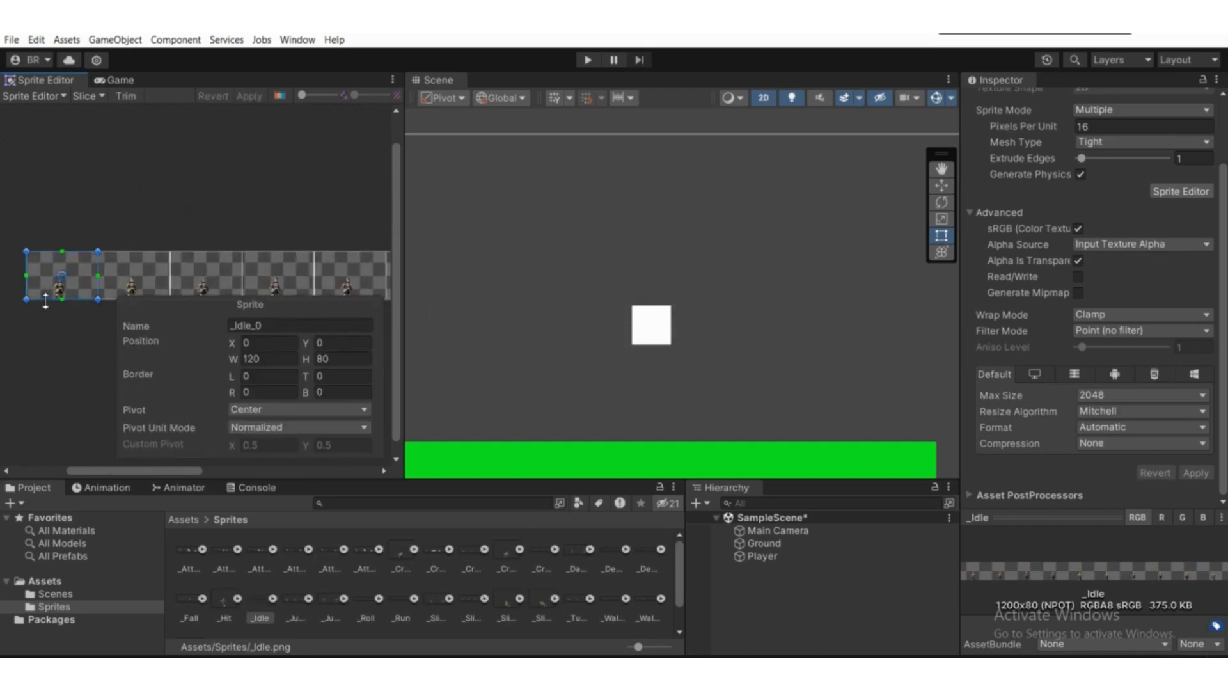
pyautogui.click(273, 598)
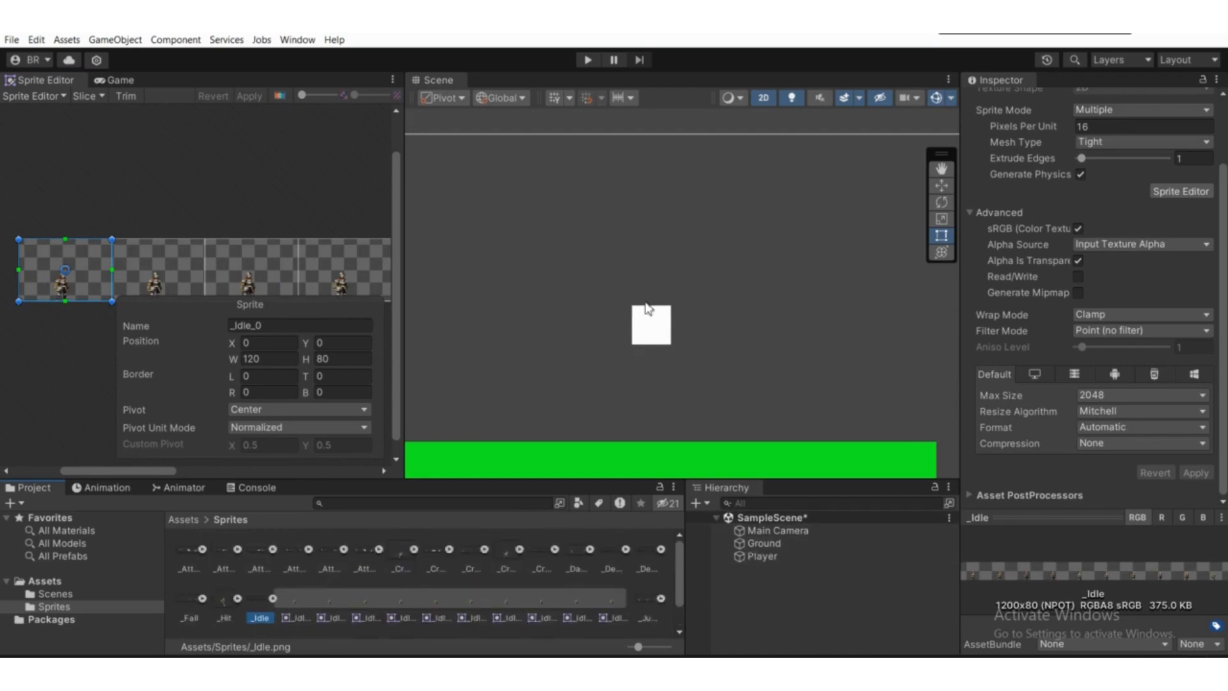
pyautogui.click(774, 558)
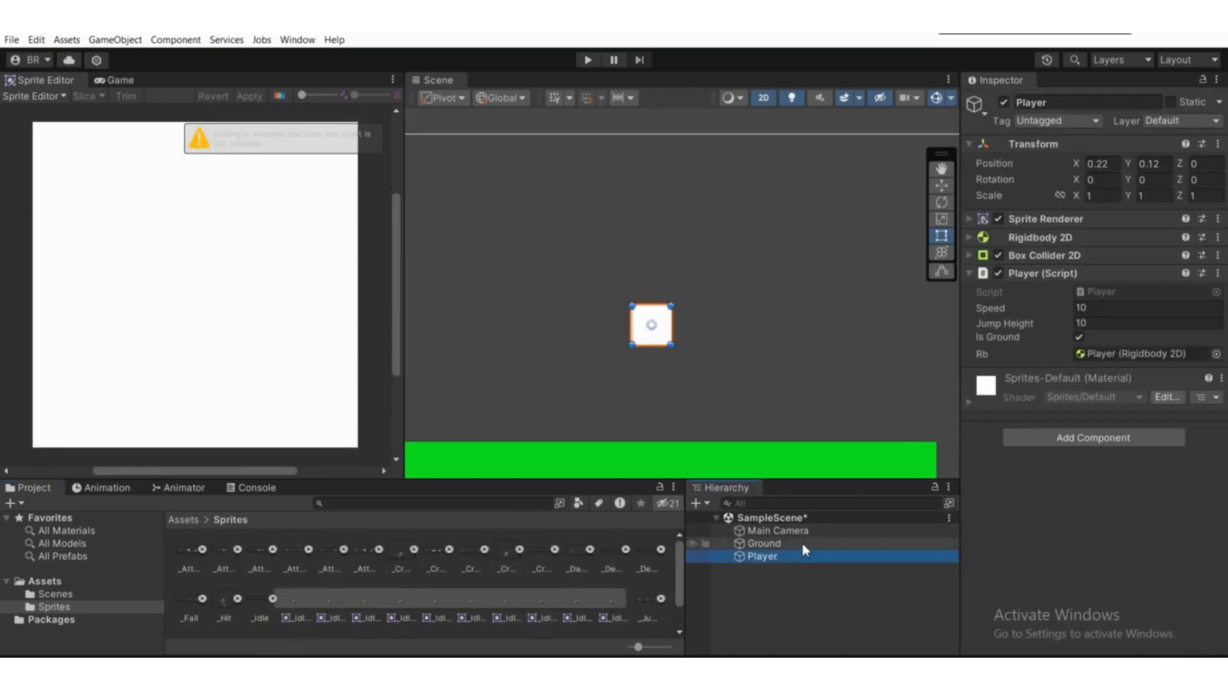
pyautogui.click(1039, 220)
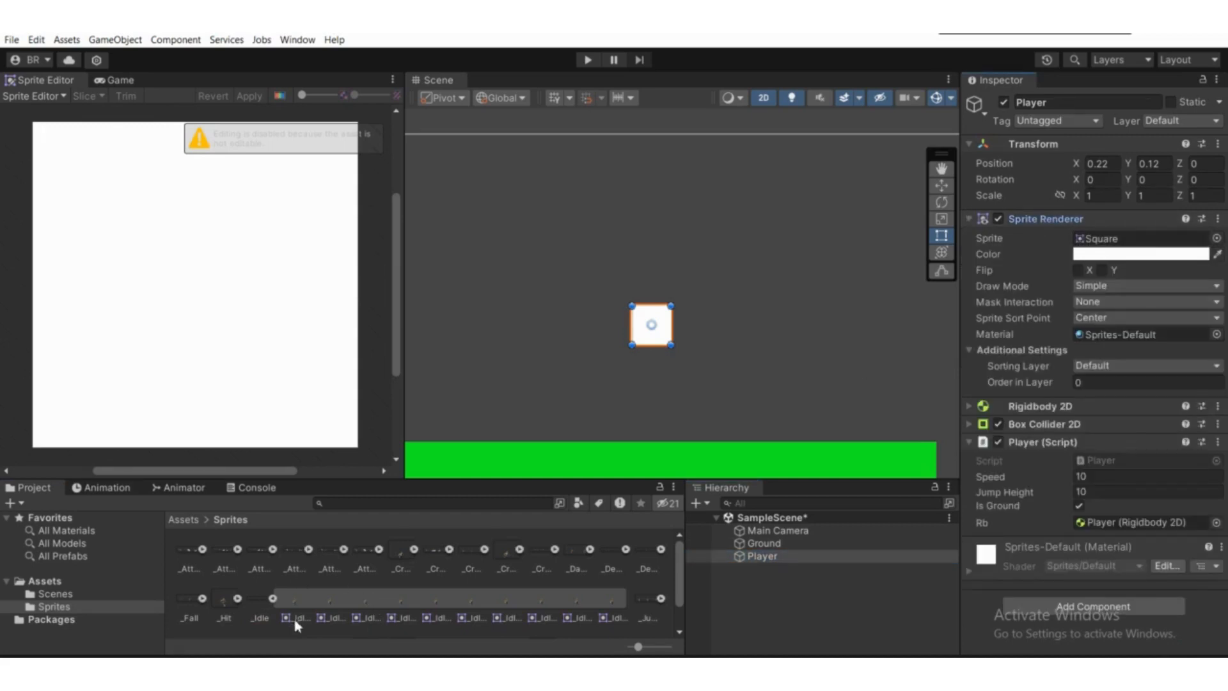
pyautogui.moveTo(294, 603); pyautogui.dragTo(1105, 249)
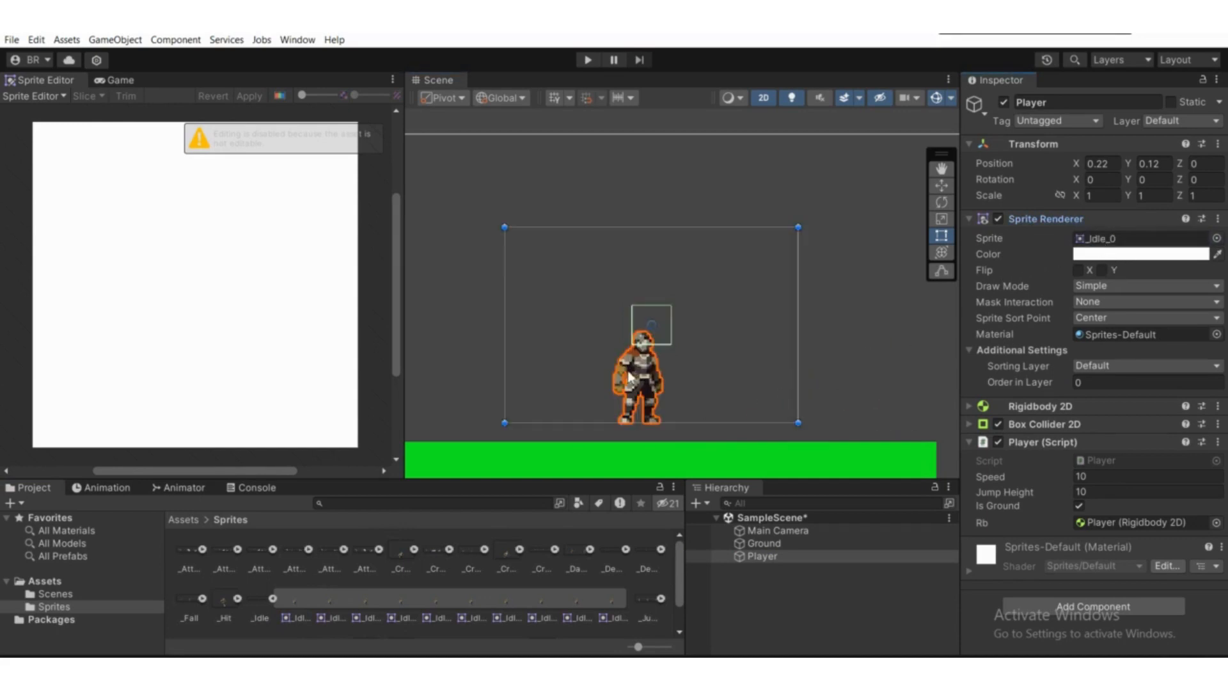
# Check the Player's new knight sprite against the ground in the Scene and Game views.
pyautogui.scroll(-2, 624, 369)
pyautogui.scroll(1, 623, 369)
pyautogui.scroll(-2, 624, 369)
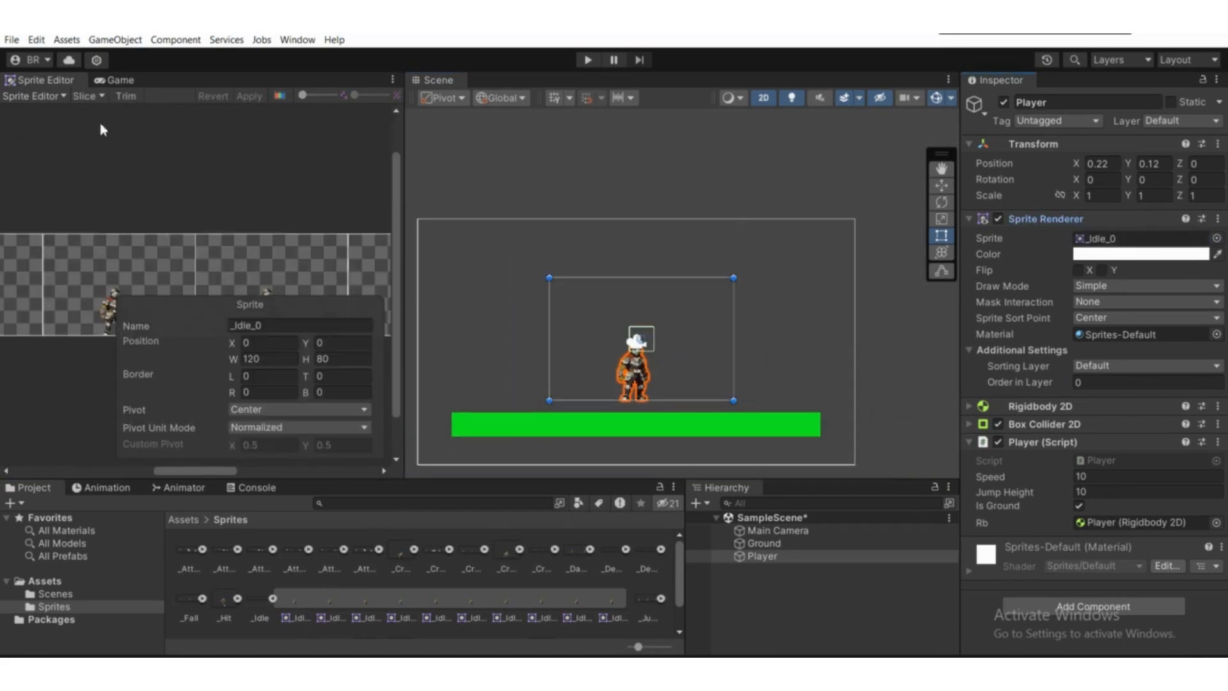
pyautogui.click(121, 80)
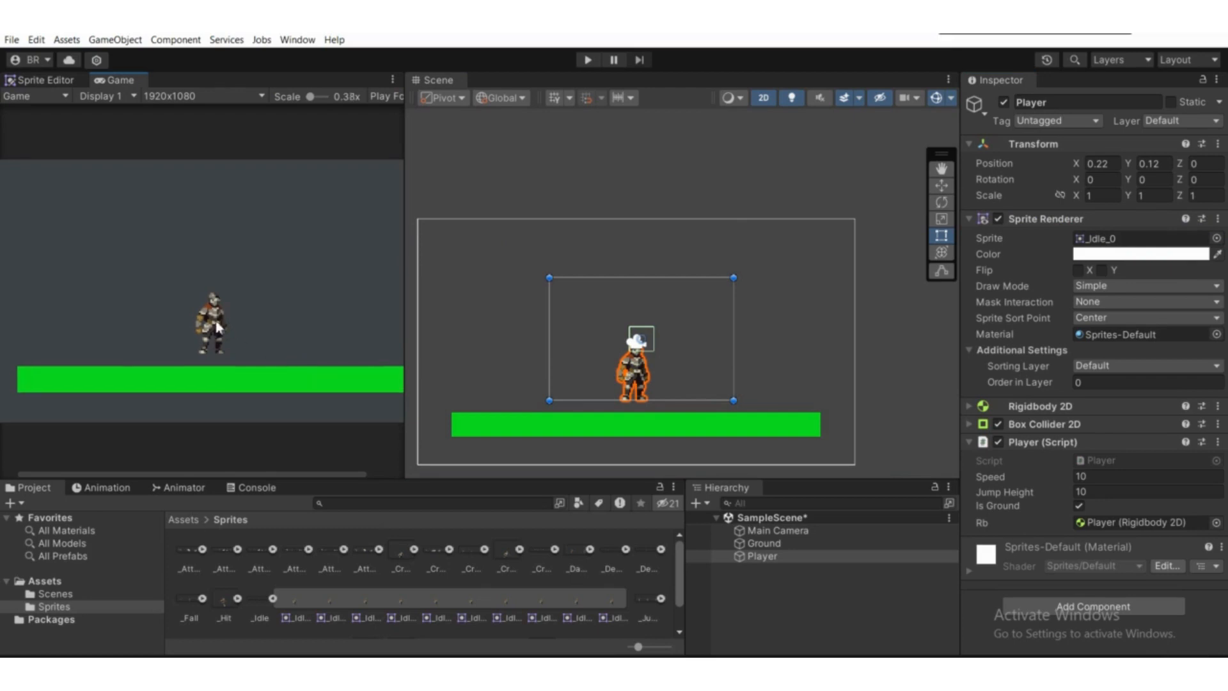
pyautogui.scroll(-2, 304, 373)
pyautogui.scroll(1, 638, 377)
# Fit the Player's Box Collider 2D around the knight, about 1.11 by 2.32 in size with an offset of about -0.33, -1.37.
pyautogui.scroll(2, 638, 377)
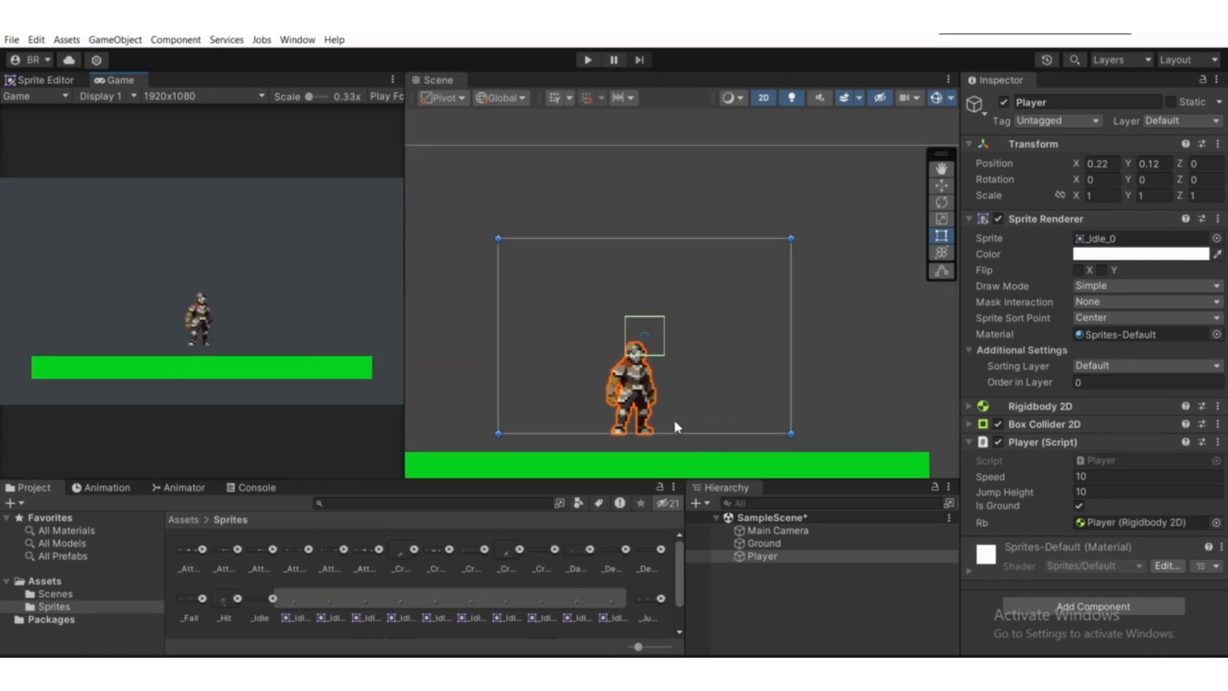
pyautogui.moveTo(674, 420); pyautogui.dragTo(721, 375, button='middle')
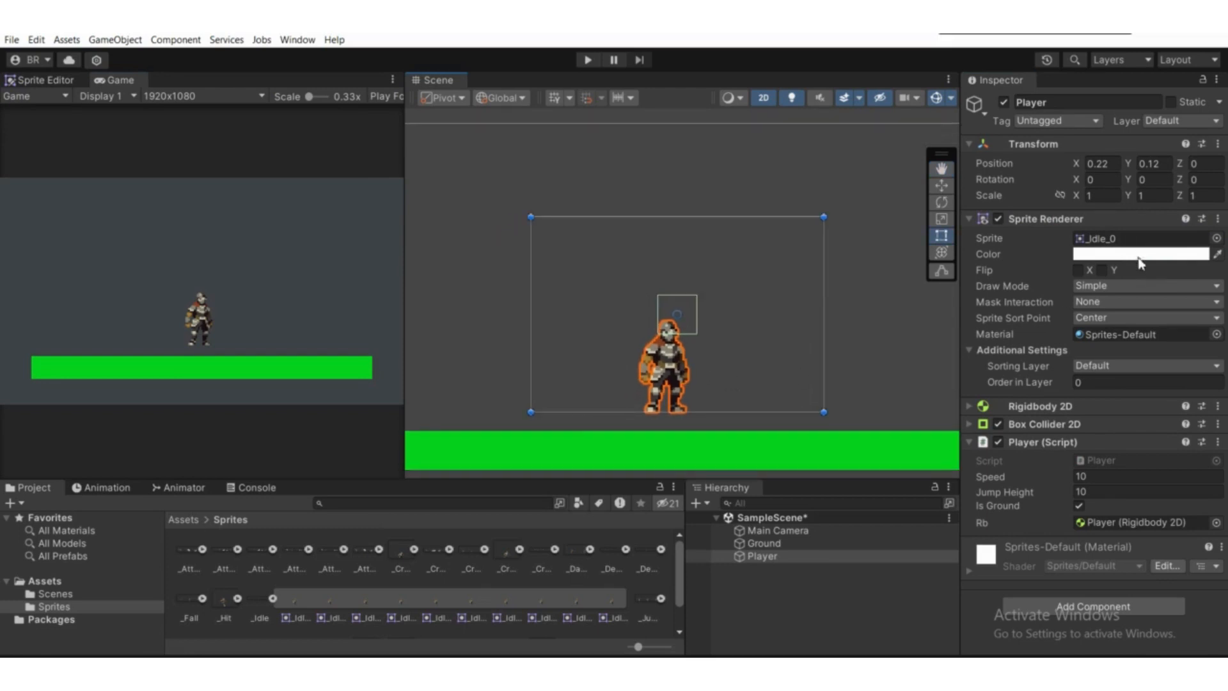
pyautogui.click(1024, 426)
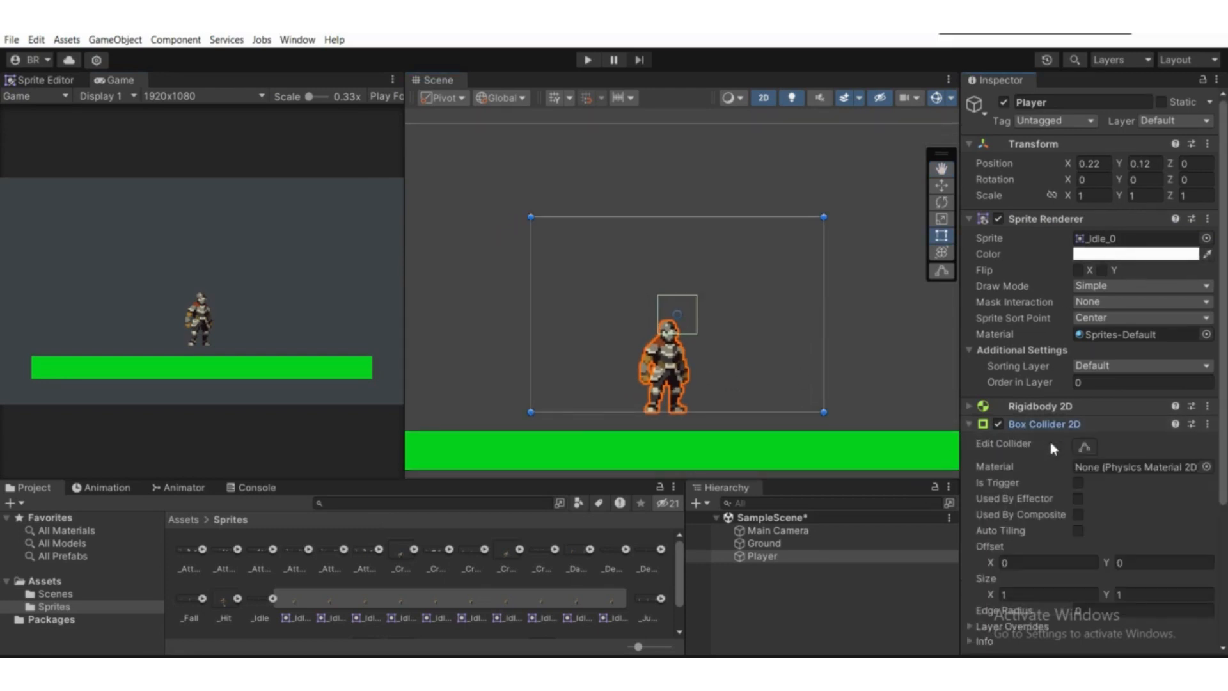
pyautogui.click(1084, 447)
pyautogui.scroll(1, 750, 350)
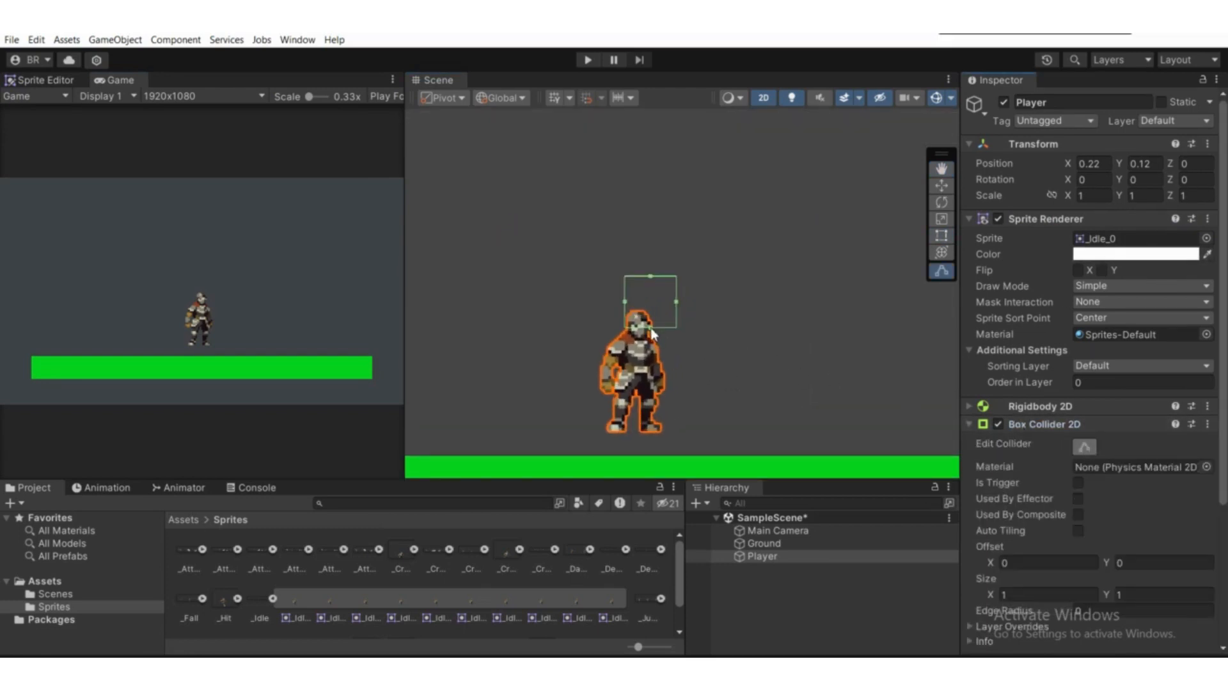
pyautogui.moveTo(651, 328); pyautogui.dragTo(644, 433)
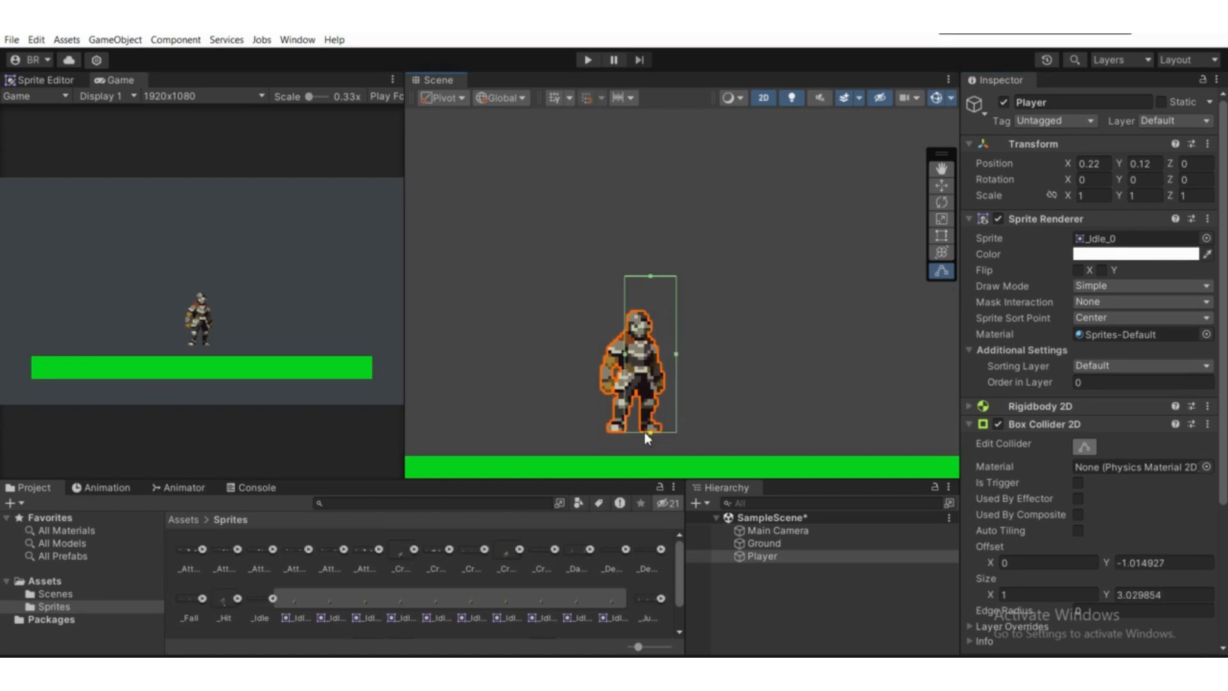
pyautogui.moveTo(626, 355); pyautogui.dragTo(662, 355)
pyautogui.moveTo(633, 282); pyautogui.dragTo(633, 313)
pyautogui.scroll(-2, 651, 345)
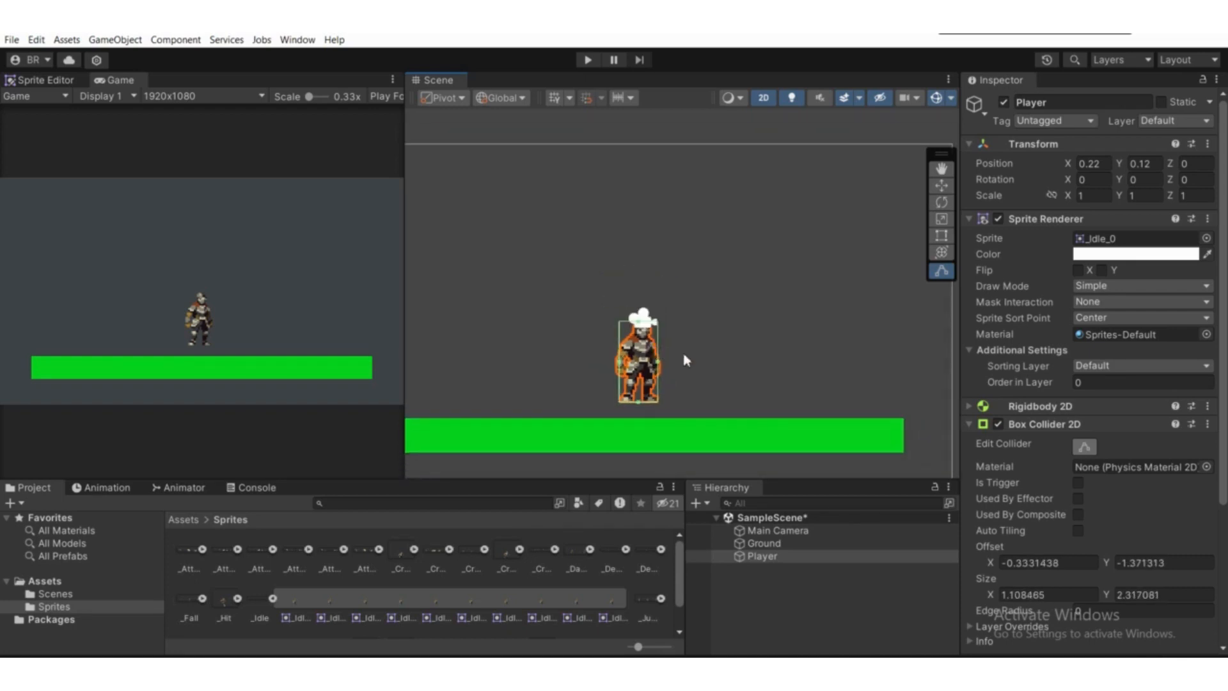
pyautogui.click(1081, 447)
# Collapse the Player's Sprite Renderer, Box Collider 2D and Transform components.
pyautogui.click(1034, 218)
pyautogui.scroll(-1, 864, 279)
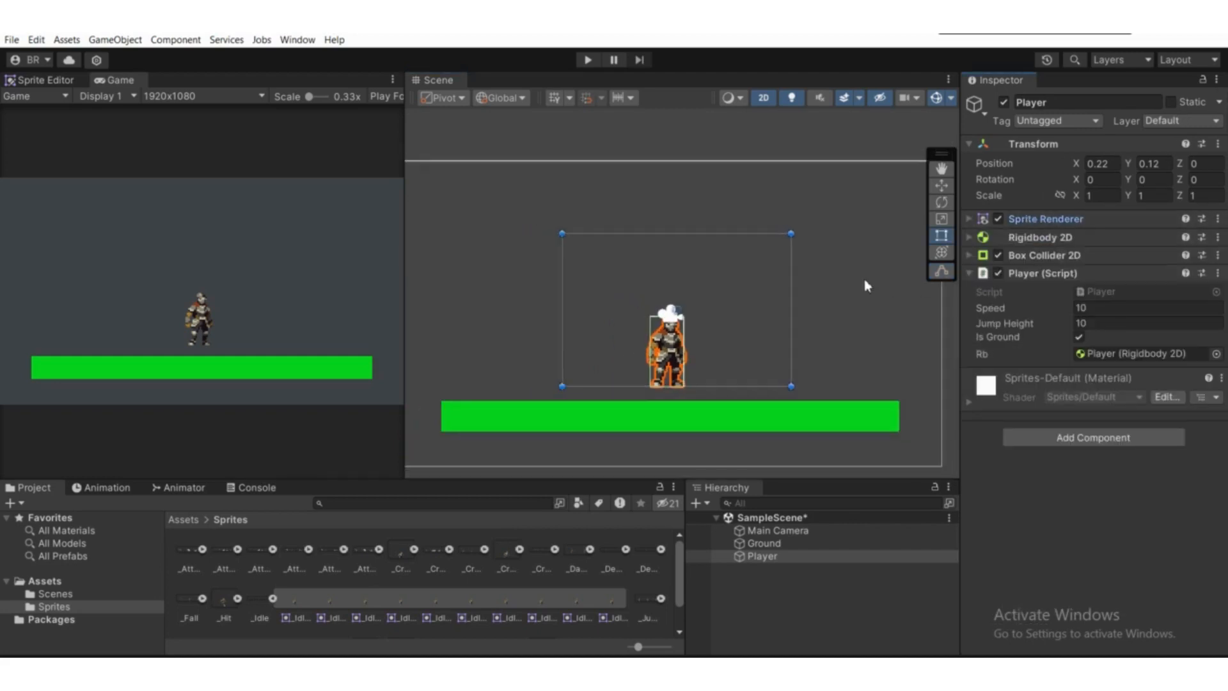
pyautogui.click(1034, 144)
# Create a new folder named Prefab in the project's Assets folder.
pyautogui.click(45, 581)
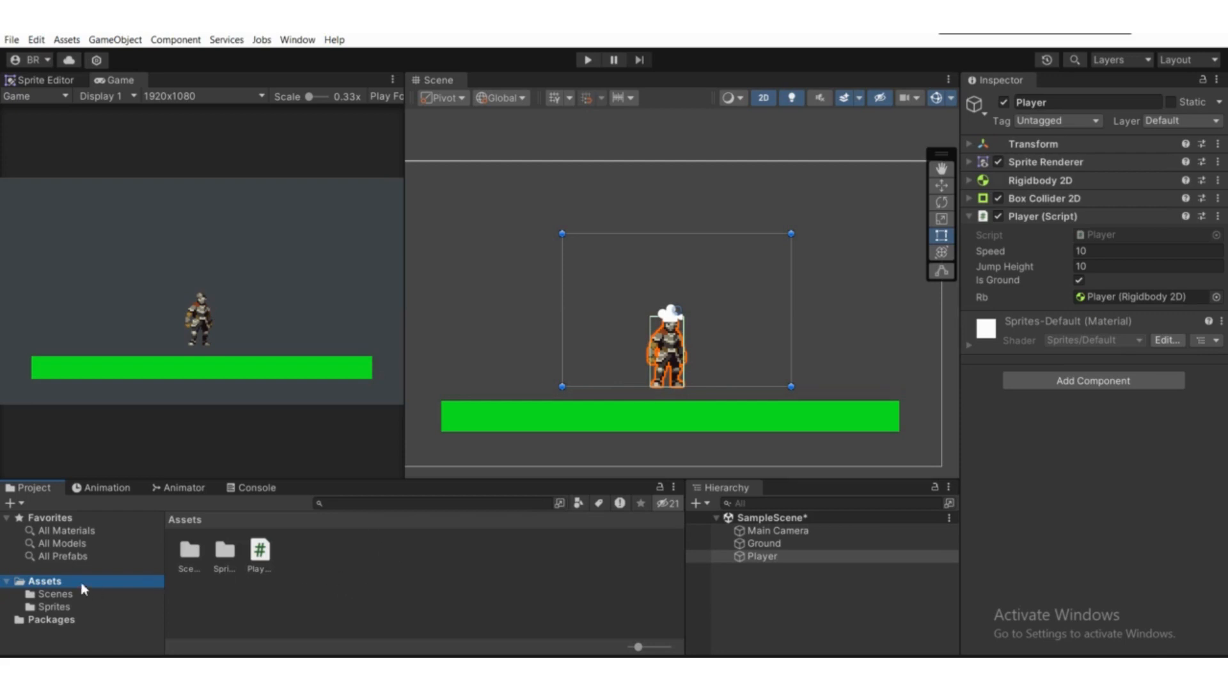
pyautogui.rightClick(364, 574)
pyautogui.moveTo(465, 193)
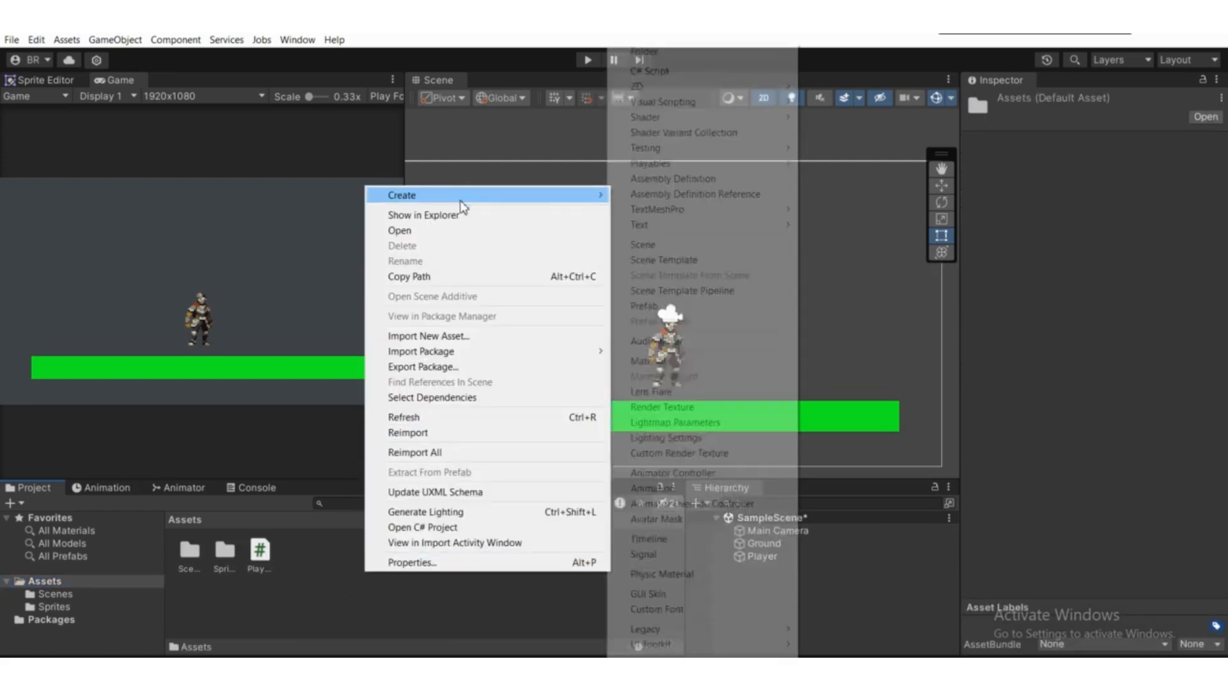
pyautogui.click(679, 54)
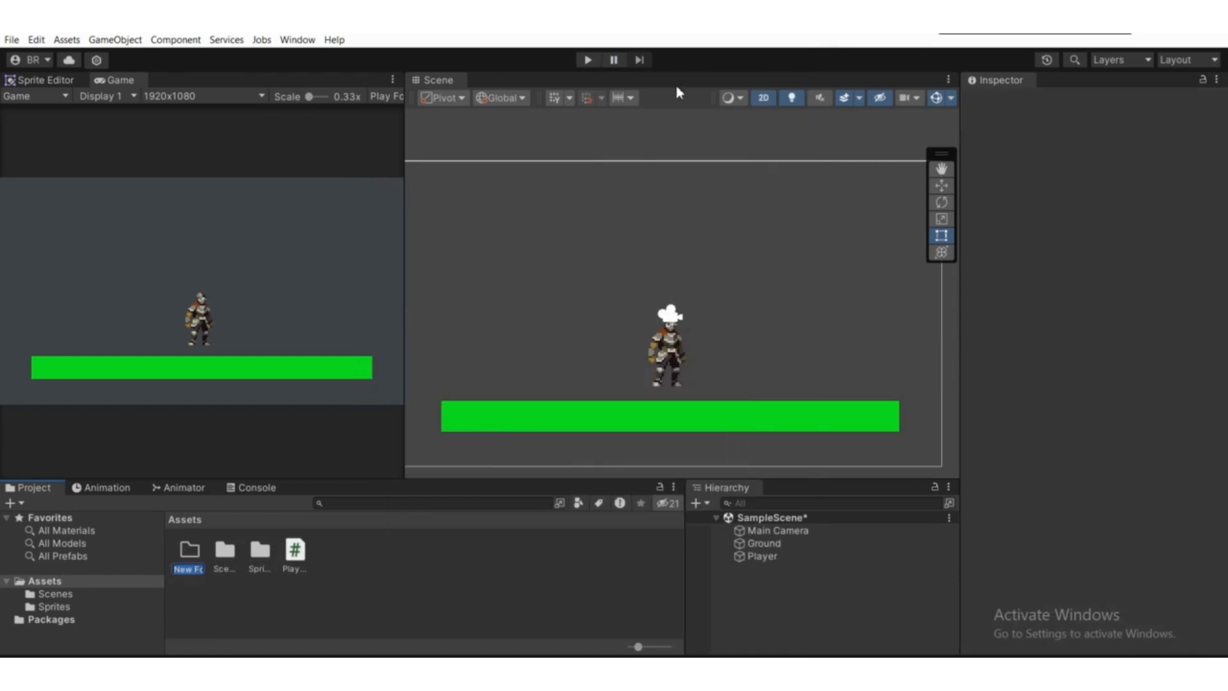
pyautogui.write('Prefab')
pyautogui.press('Return')
# Turn the scene's Player into a prefab stored in the Prefab folder and look at it briefly in prefab editing mode.
pyautogui.moveTo(766, 560); pyautogui.dragTo(188, 561)
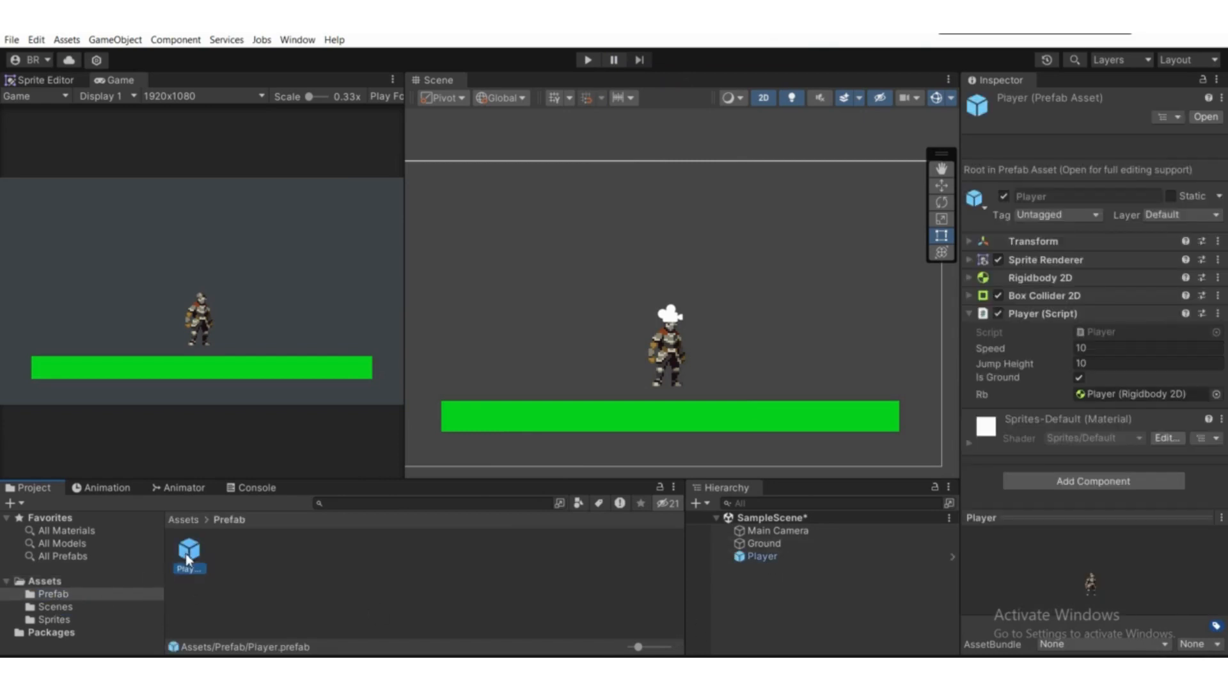
pyautogui.doubleClick(188, 555)
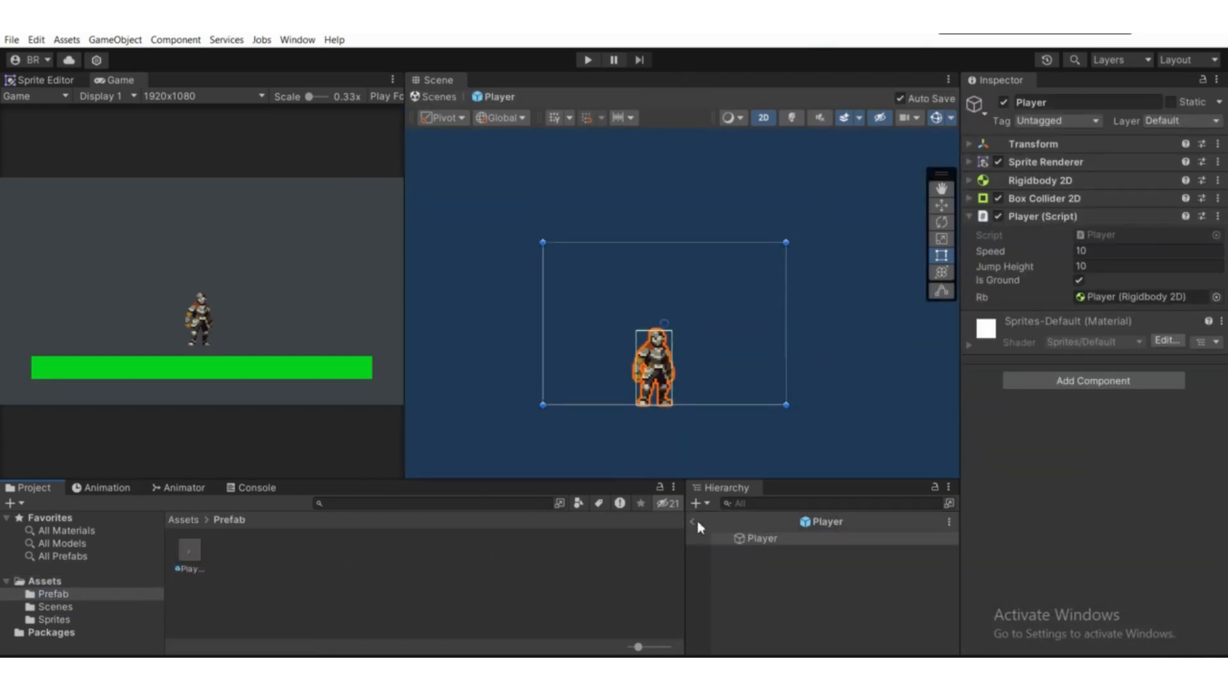
pyautogui.click(696, 523)
# Replace the scene's Player by deleting it and placing an instance of the Player prefab just above the ground.
pyautogui.click(771, 558)
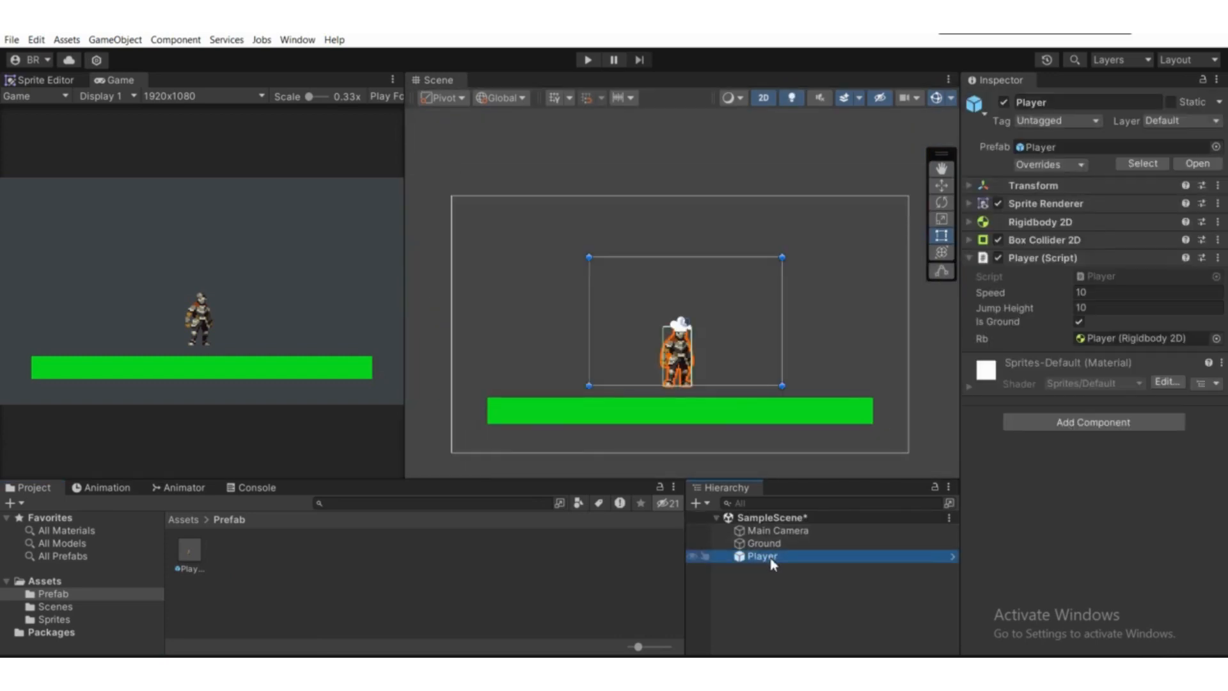
pyautogui.press('Delete')
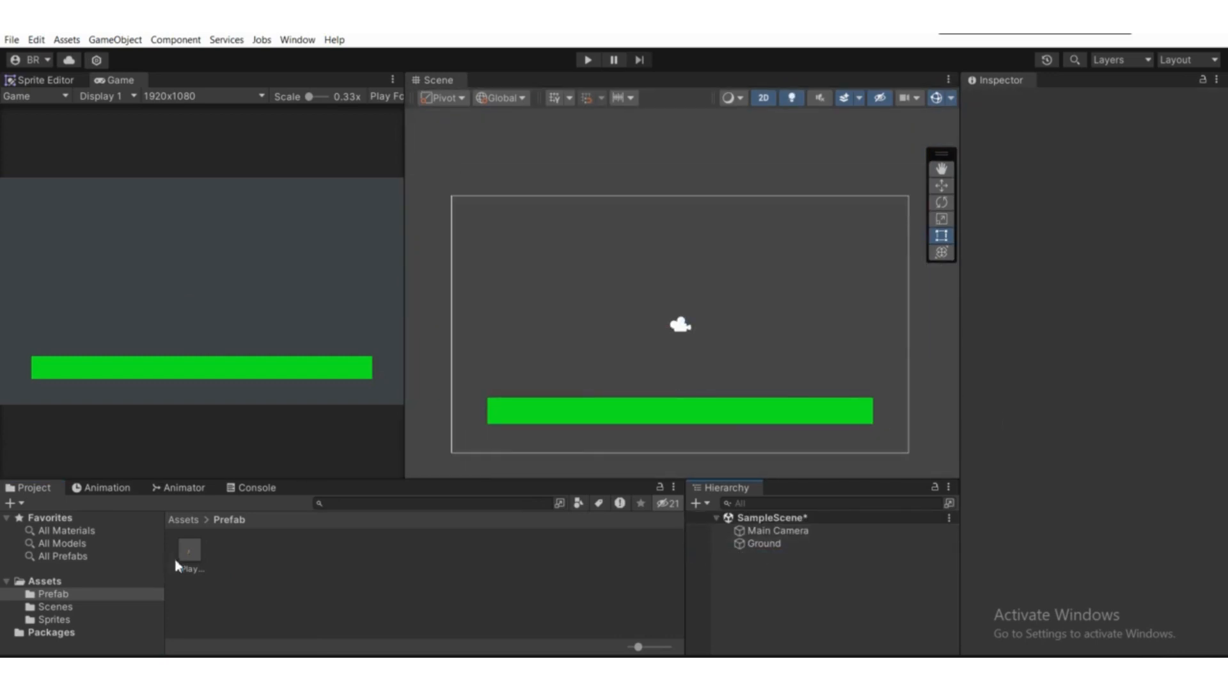
pyautogui.click(192, 554)
pyautogui.moveTo(194, 551); pyautogui.dragTo(719, 340)
pyautogui.scroll(1, 721, 345)
pyautogui.scroll(-1, 720, 344)
pyautogui.scroll(-1, 719, 339)
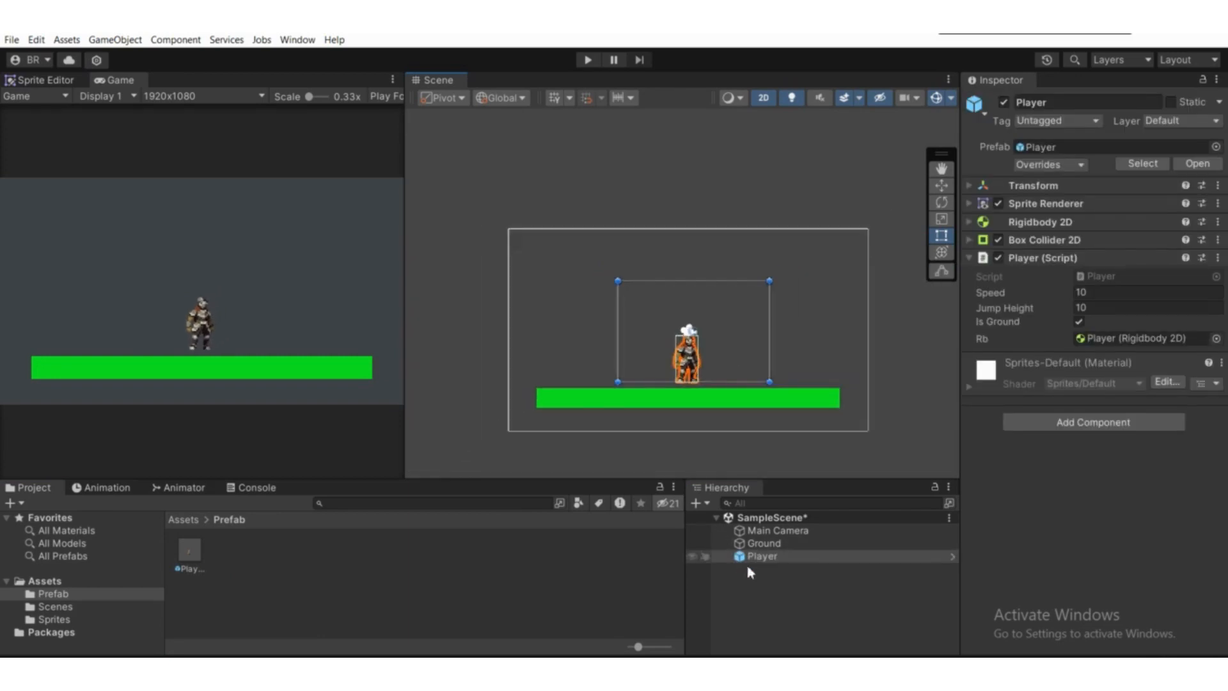
pyautogui.click(775, 568)
pyautogui.scroll(1, 652, 330)
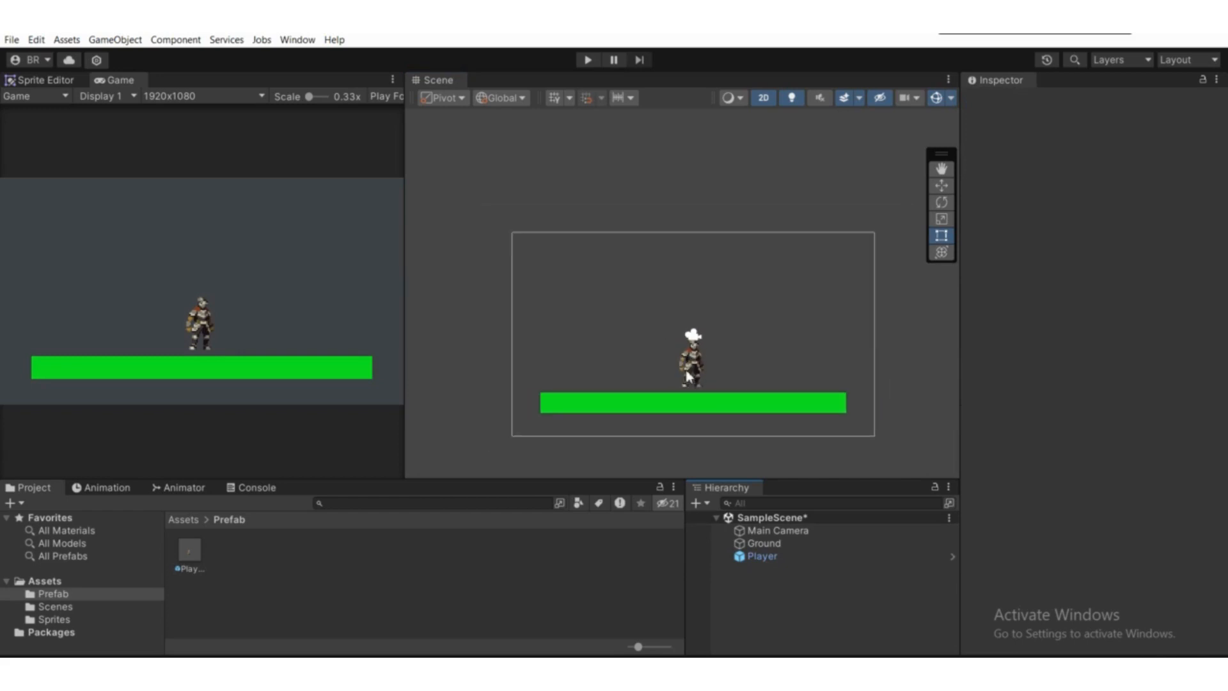
pyautogui.click(773, 556)
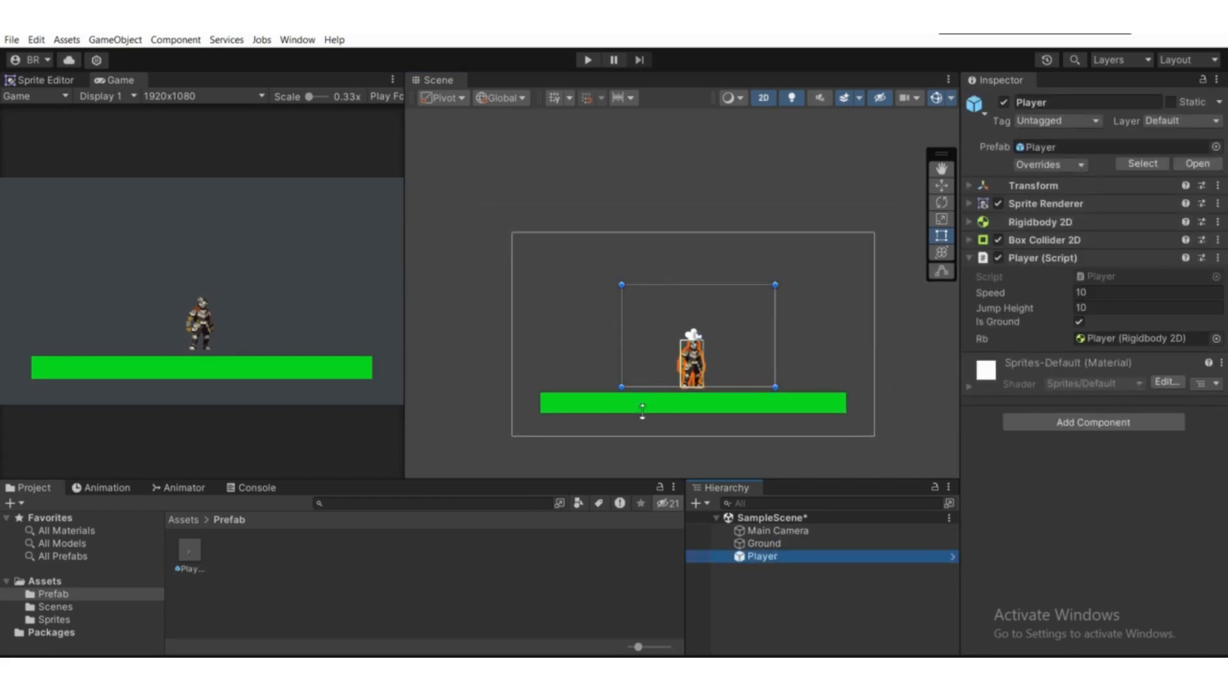
pyautogui.scroll(2, 709, 343)
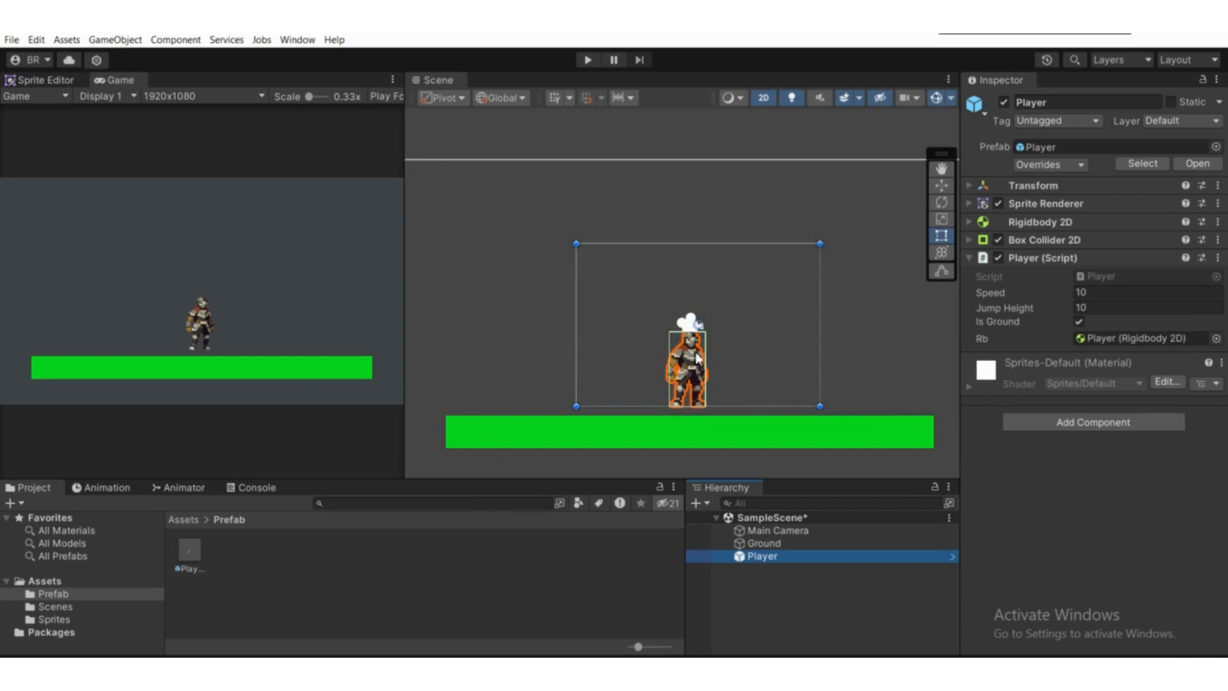
pyautogui.scroll(-1, 646, 358)
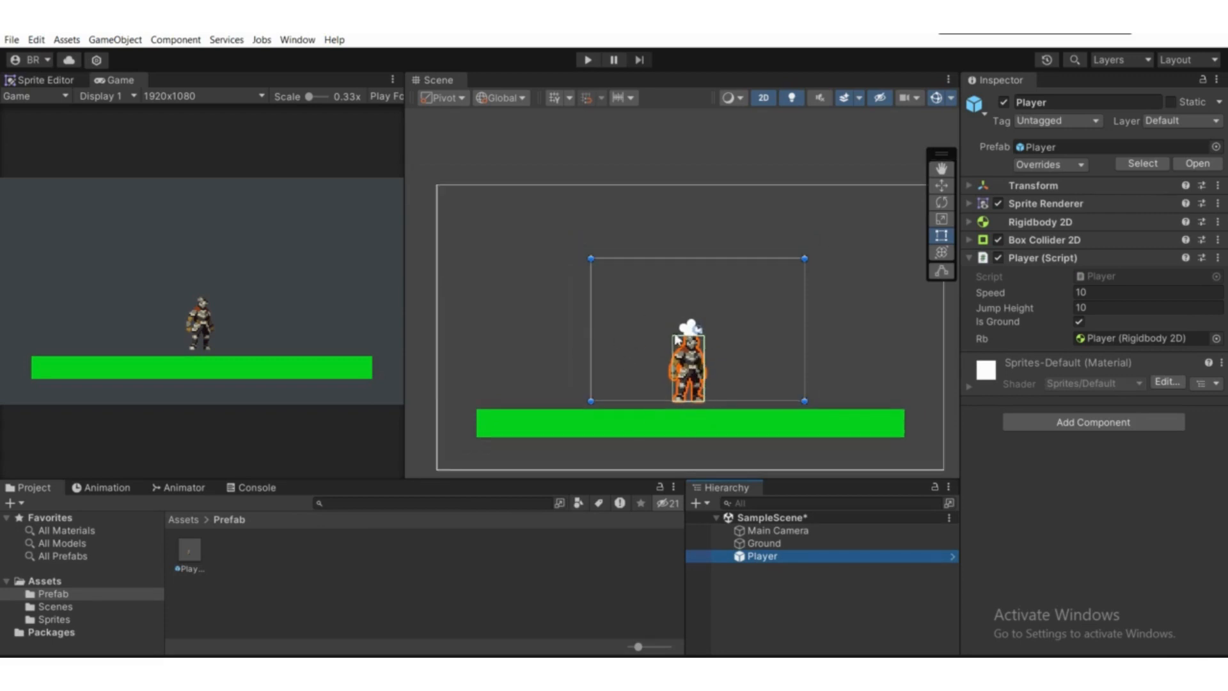
# Create a new folder named Animation in the Assets folder and open it.
pyautogui.click(46, 581)
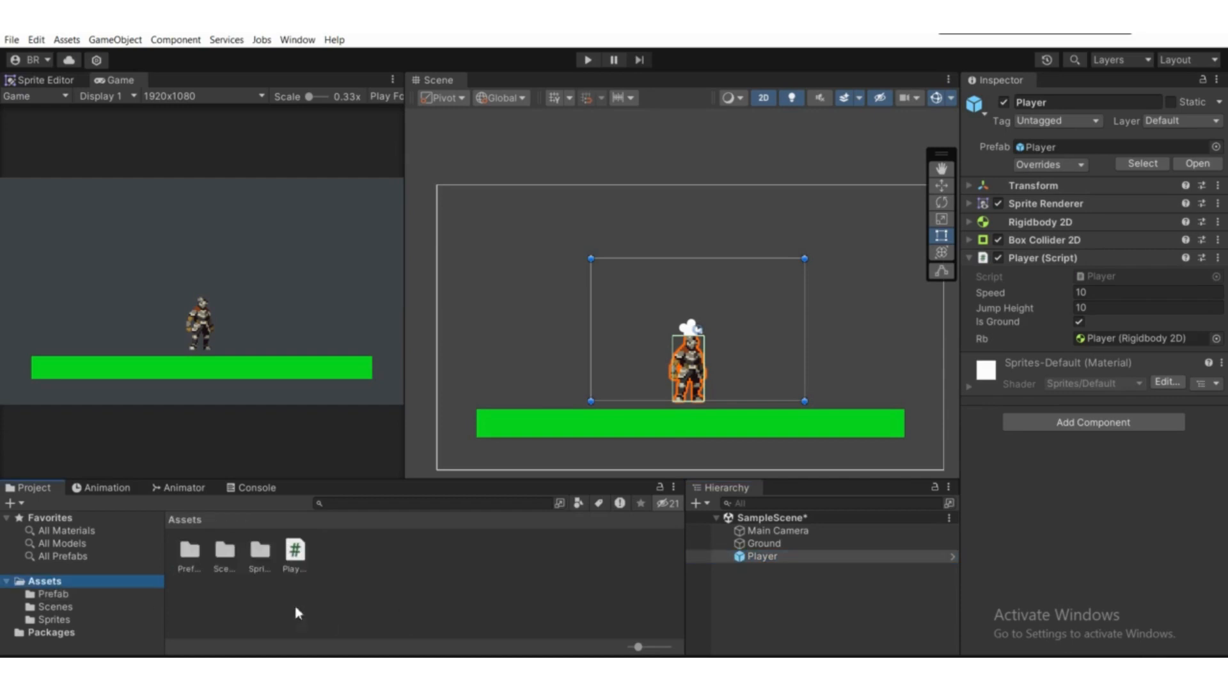
pyautogui.rightClick(326, 586)
pyautogui.moveTo(448, 214)
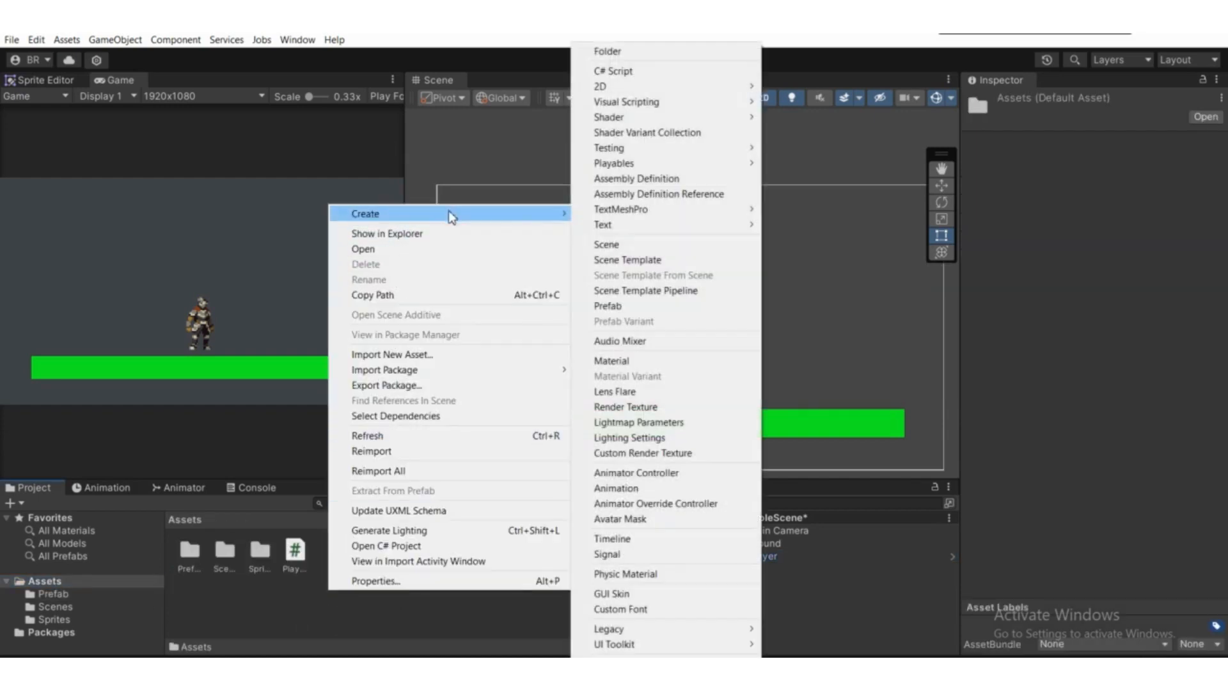
pyautogui.click(639, 50)
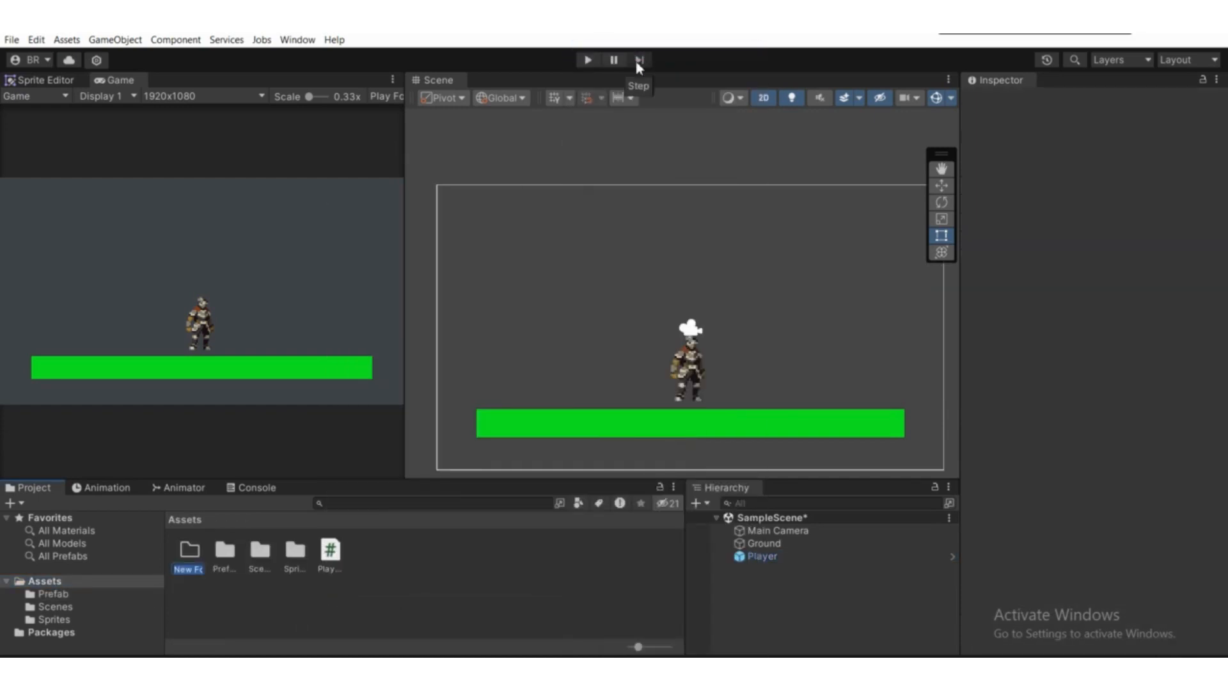
pyautogui.write('Animal')
pyautogui.write('ion')
pyautogui.press('Return')
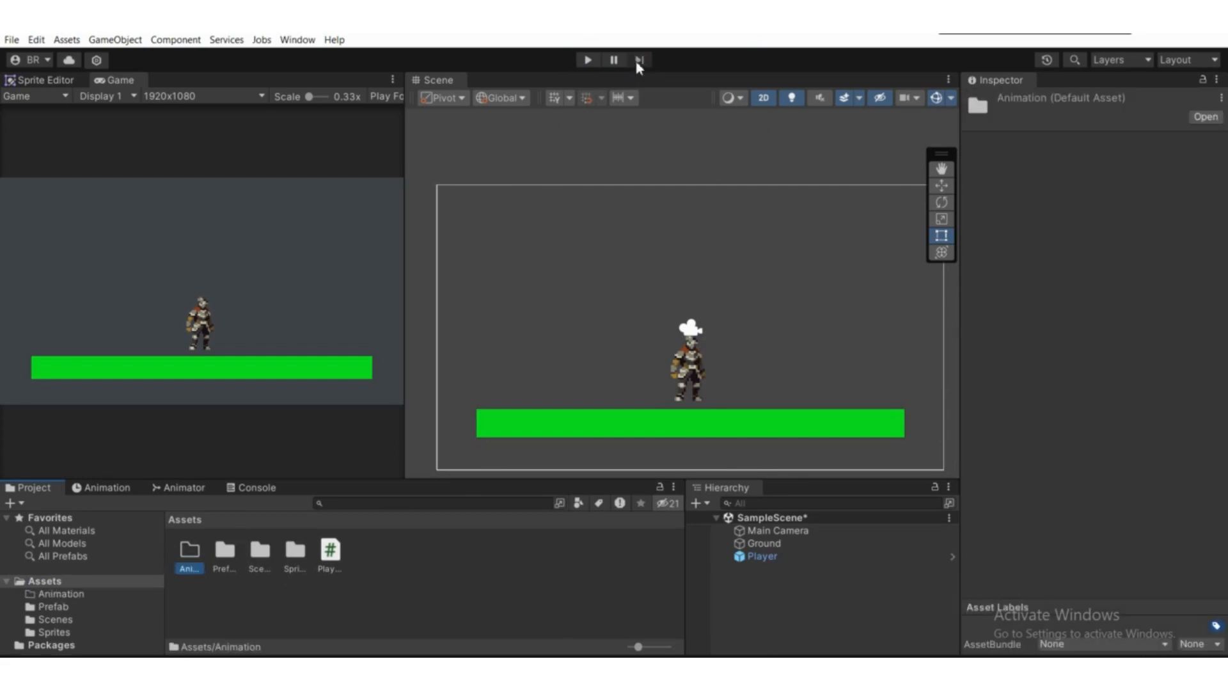
pyautogui.doubleClick(191, 554)
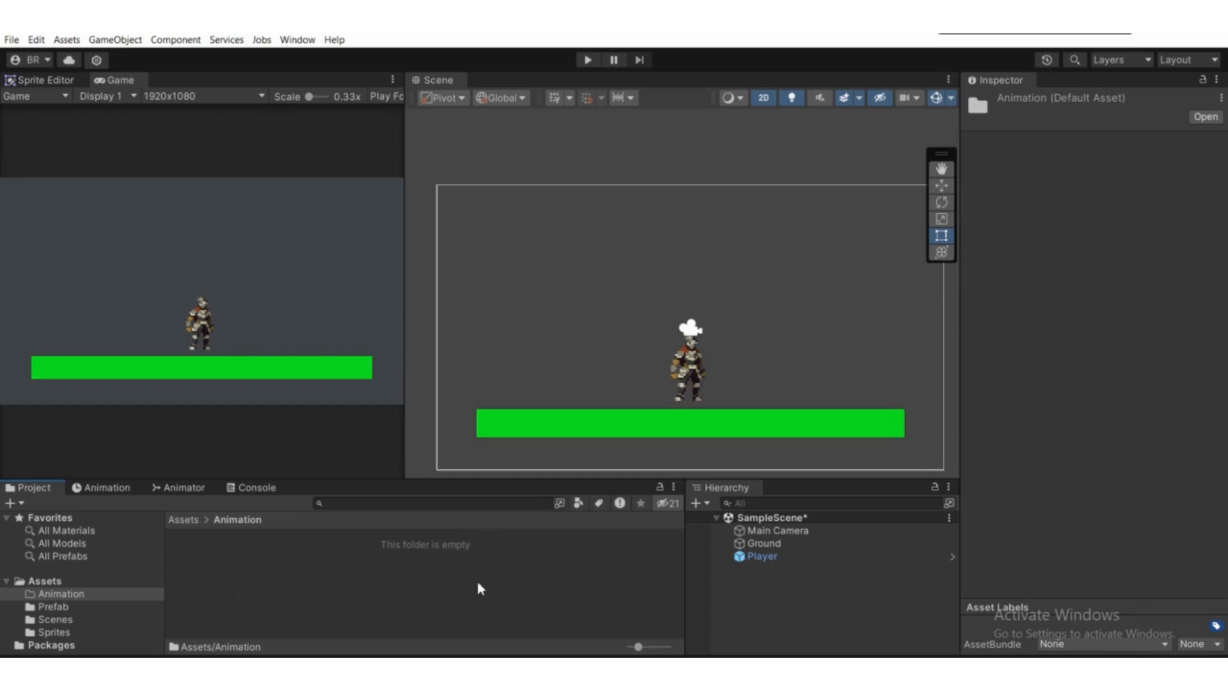
# Review the prefab overrides of the Player instance in the scene.
pyautogui.click(755, 558)
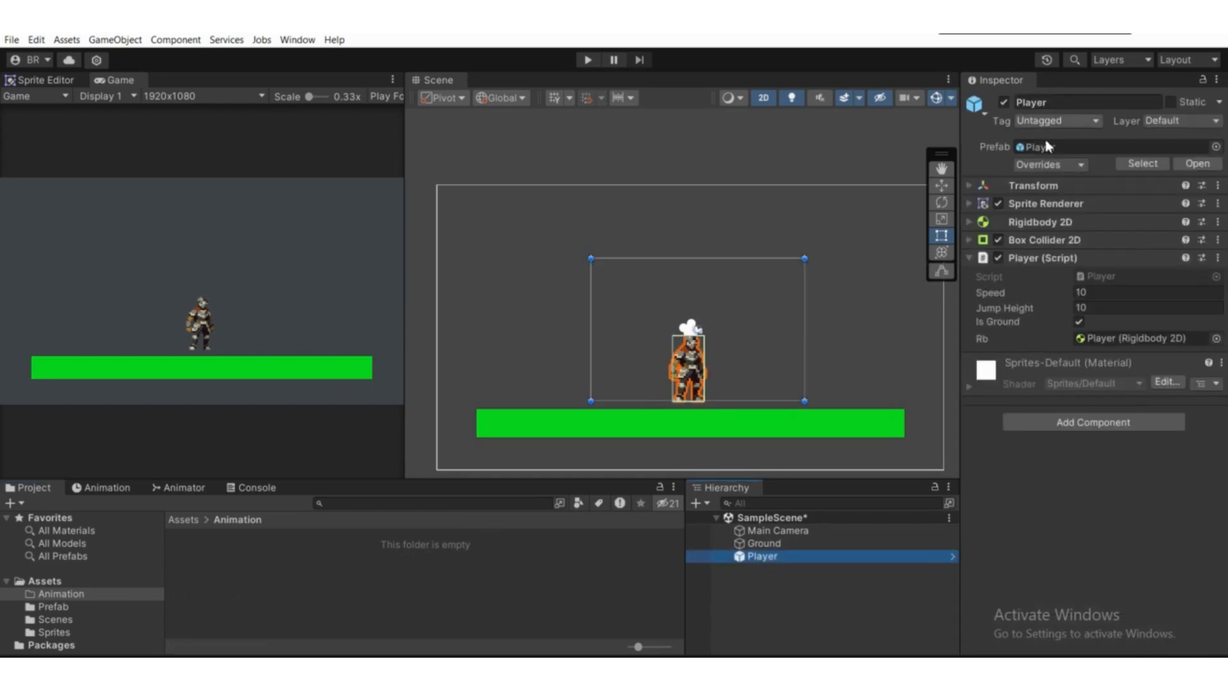
pyautogui.click(1057, 164)
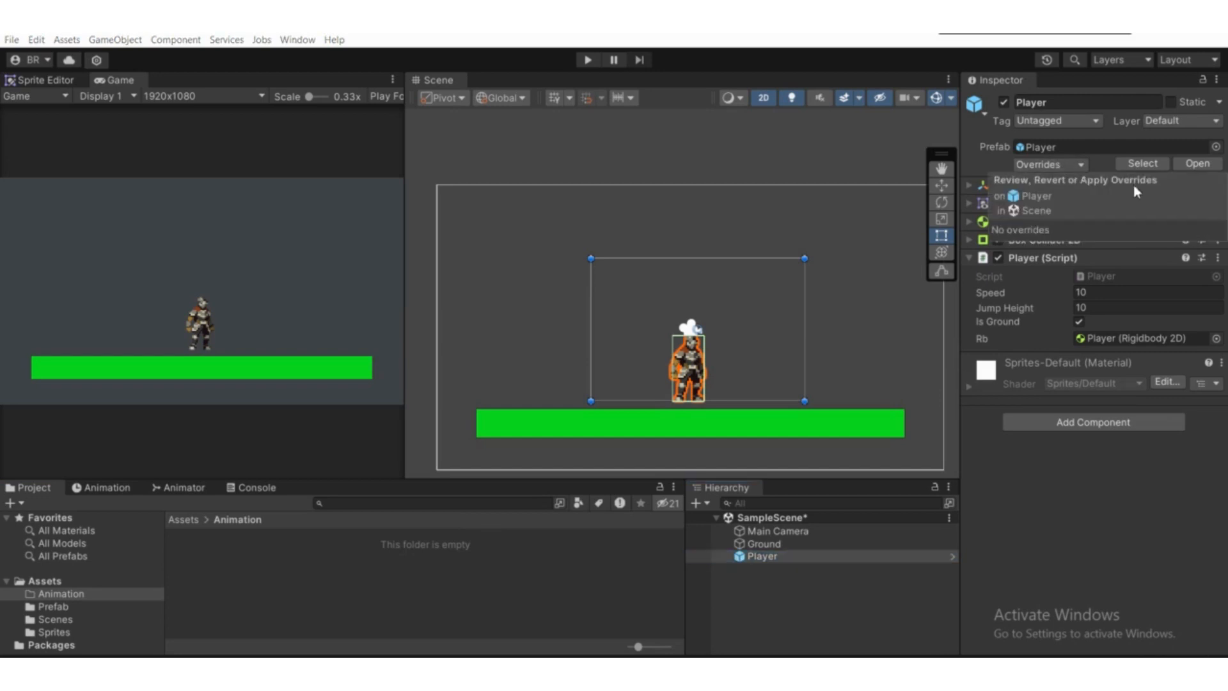
pyautogui.click(252, 565)
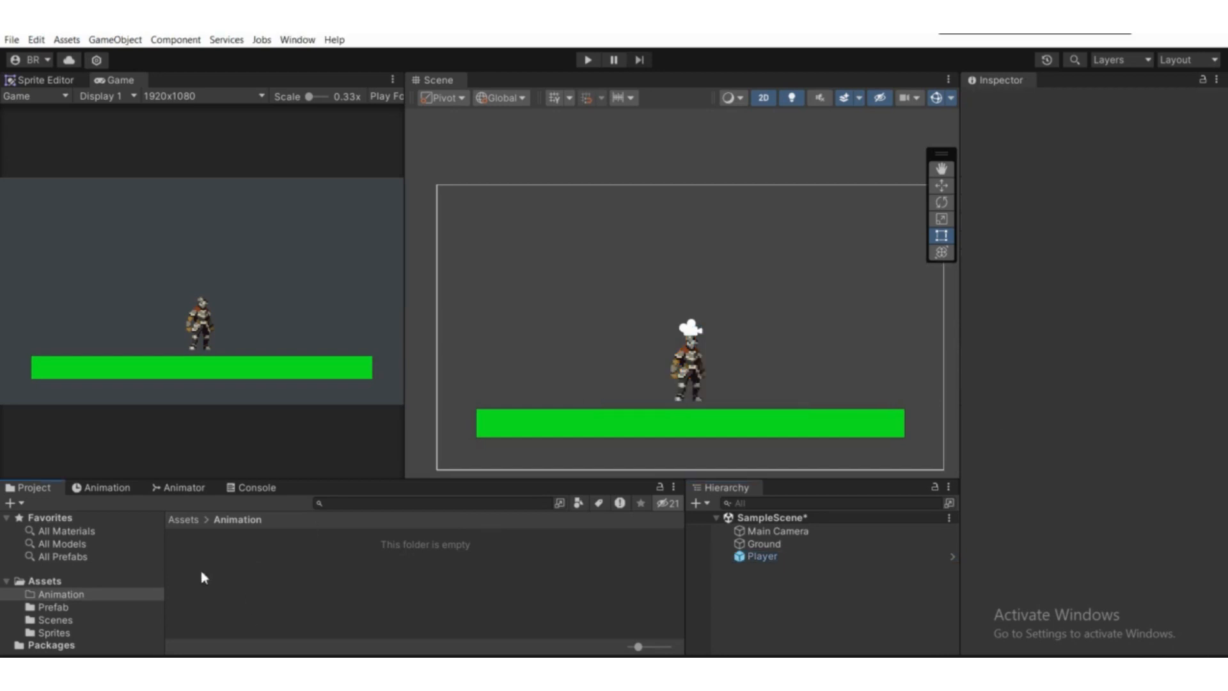
# Create a subfolder named Player_Animation inside the Animation folder.
pyautogui.rightClick(218, 570)
pyautogui.moveTo(278, 192)
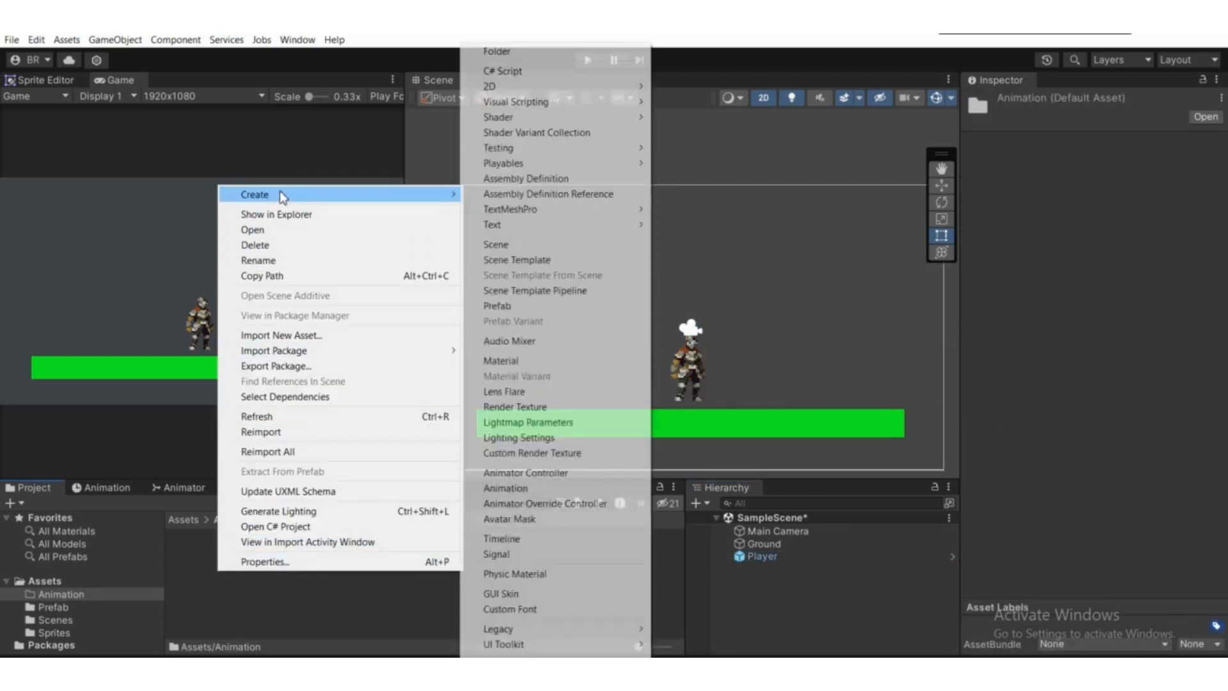
pyautogui.click(511, 53)
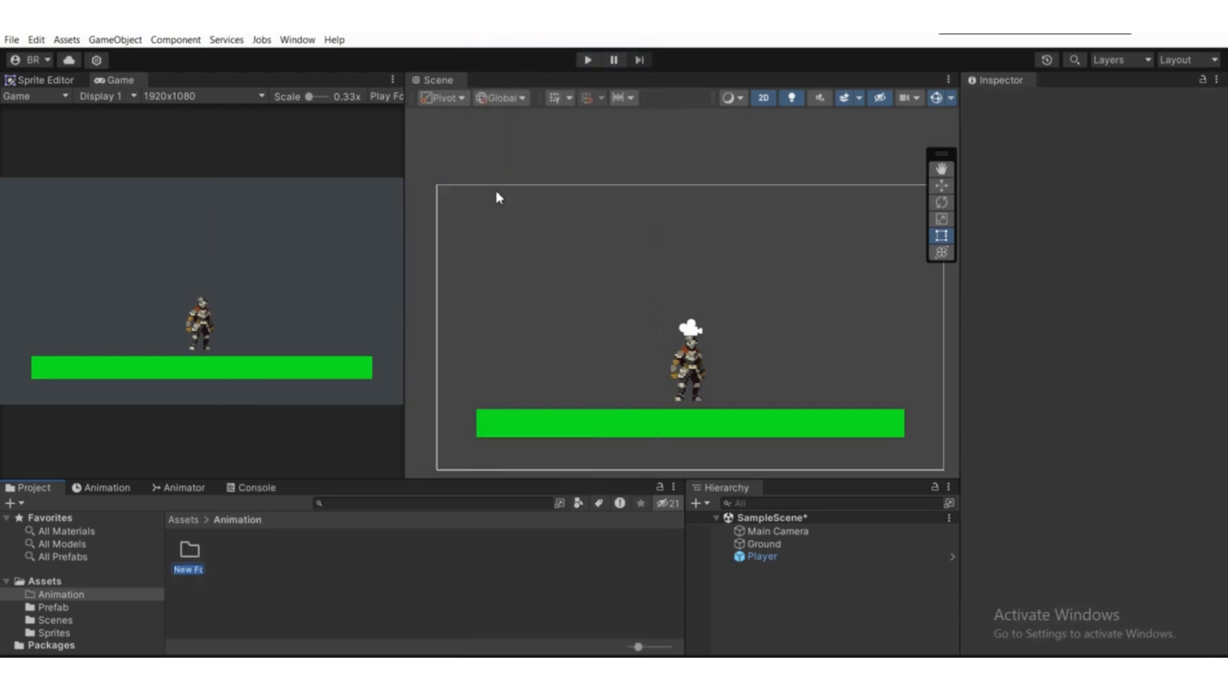
pyautogui.write('Player')
pyautogui.write('_Anima')
pyautogui.write('tion')
pyautogui.press('Return')
# Examine the sliced _Idle sheet from the Sprites folder in the Sprite Editor, including its first and last frames.
pyautogui.click(87, 582)
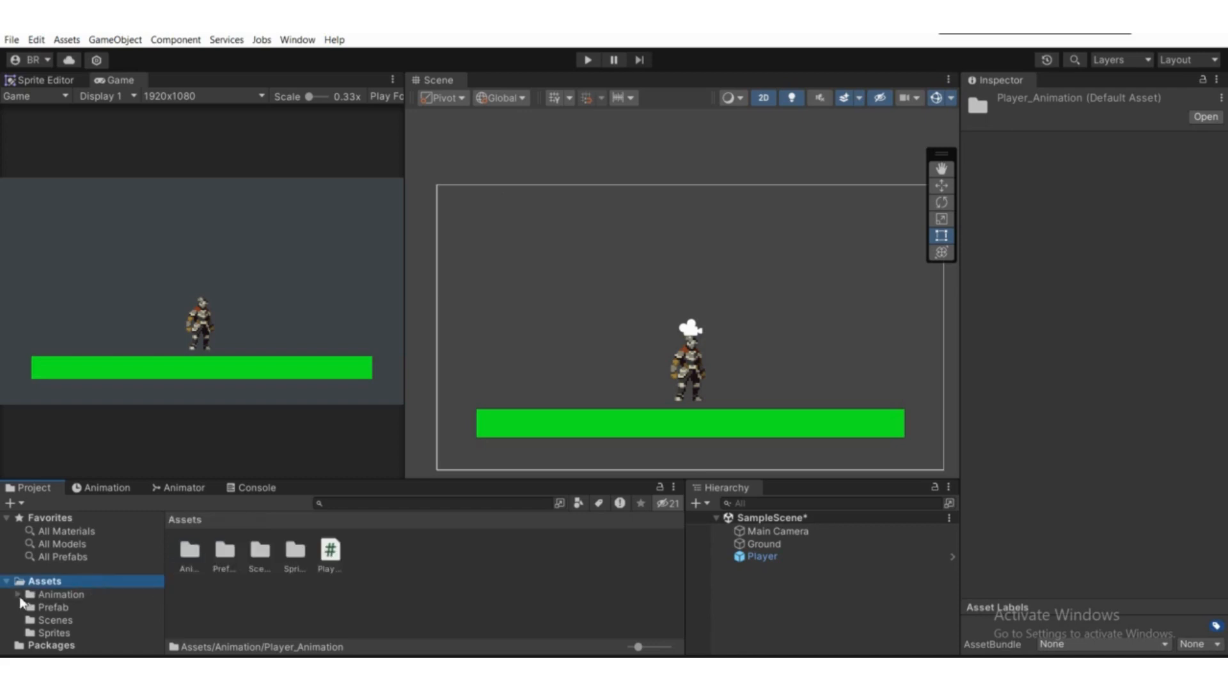
pyautogui.click(58, 632)
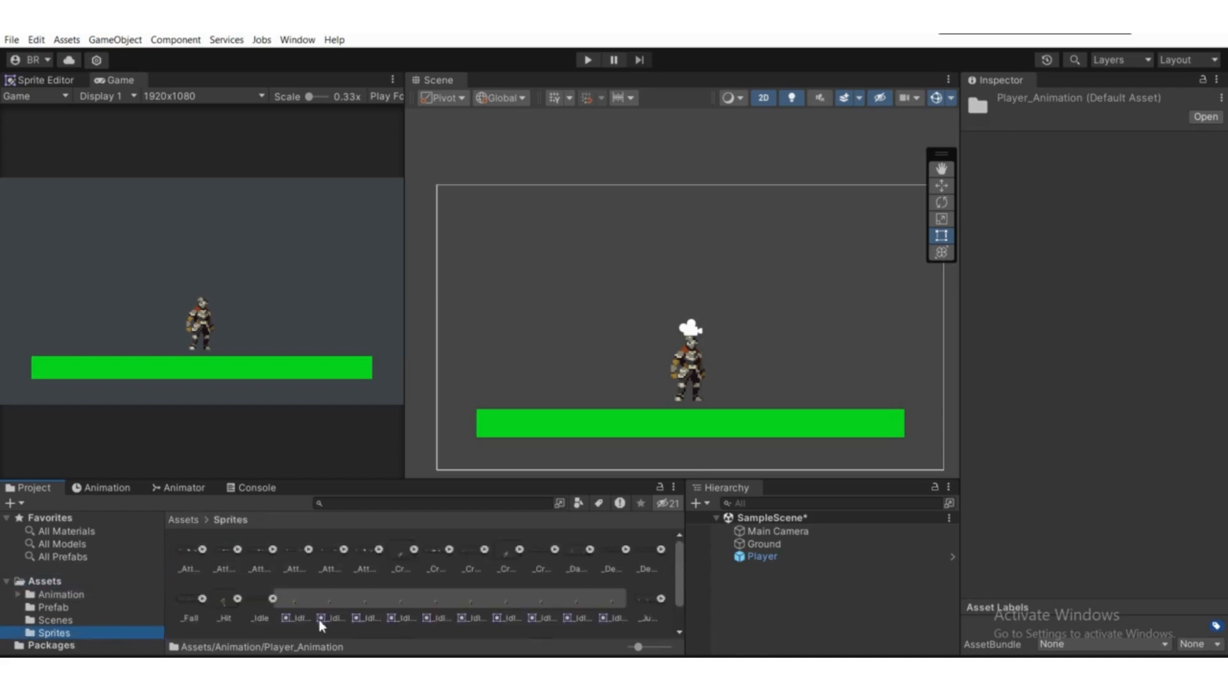
pyautogui.click(260, 604)
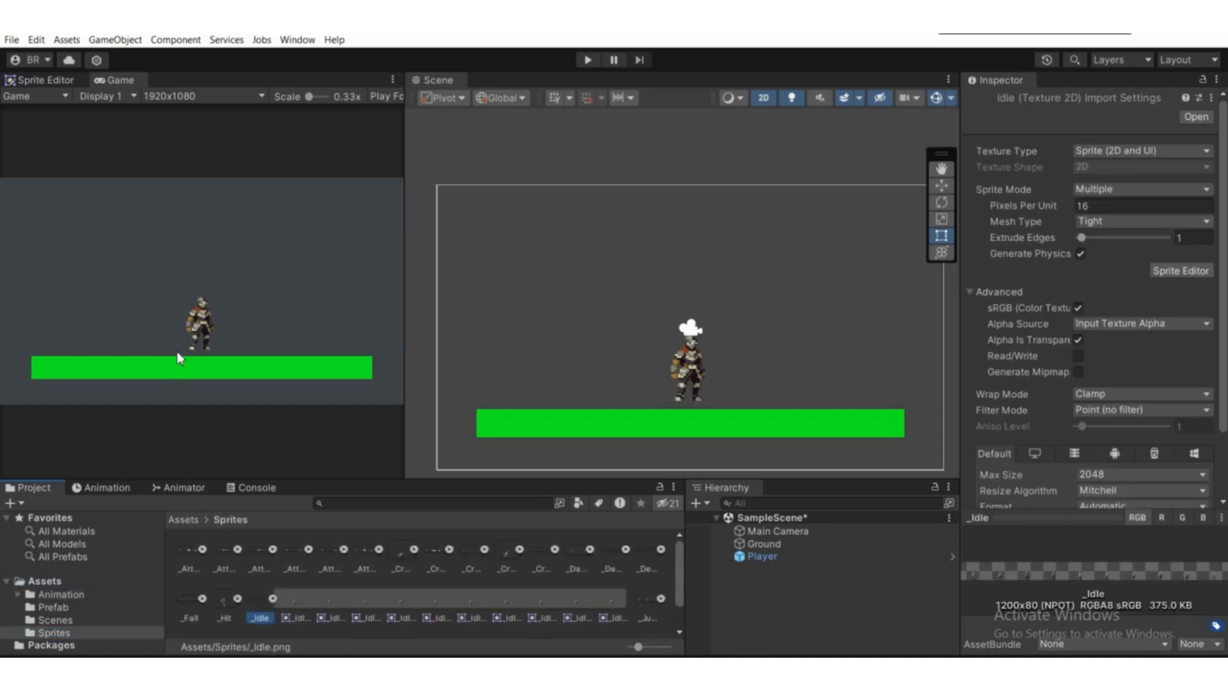
pyautogui.click(57, 80)
pyautogui.scroll(-3, 160, 243)
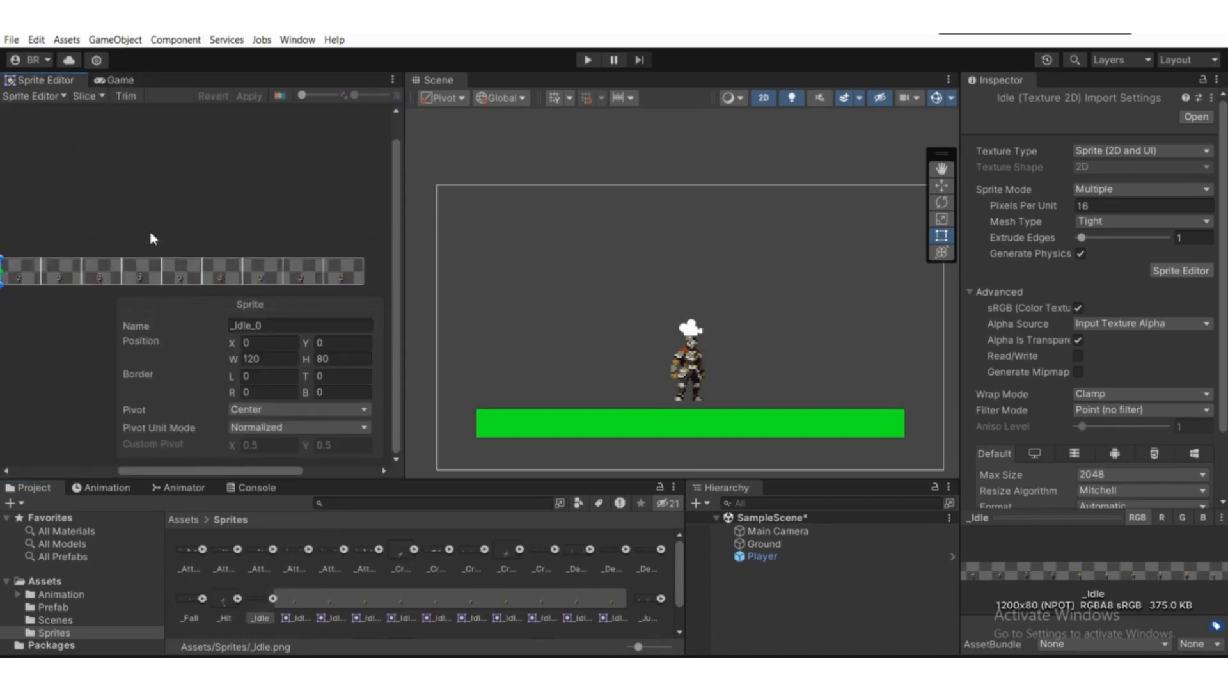
pyautogui.click(292, 602)
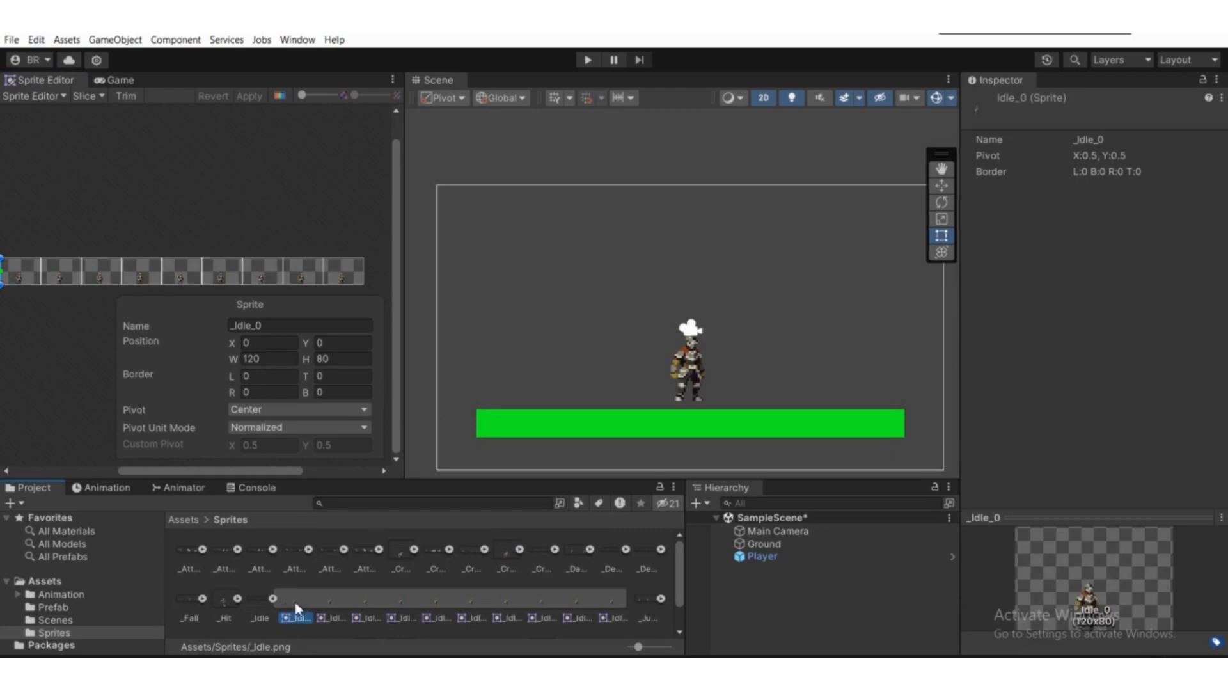
pyautogui.click(612, 606)
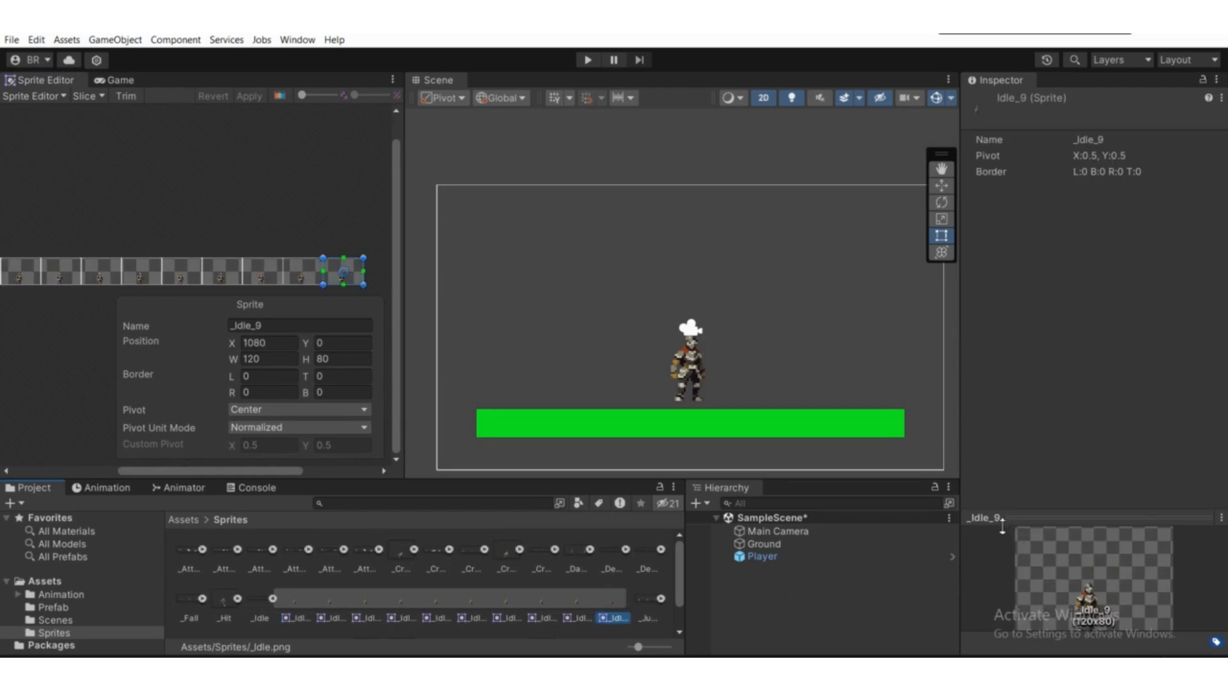
# Start a new animation on the Player from all the sliced sprites _Idle_0 through _Idle_9.
pyautogui.click(294, 605)
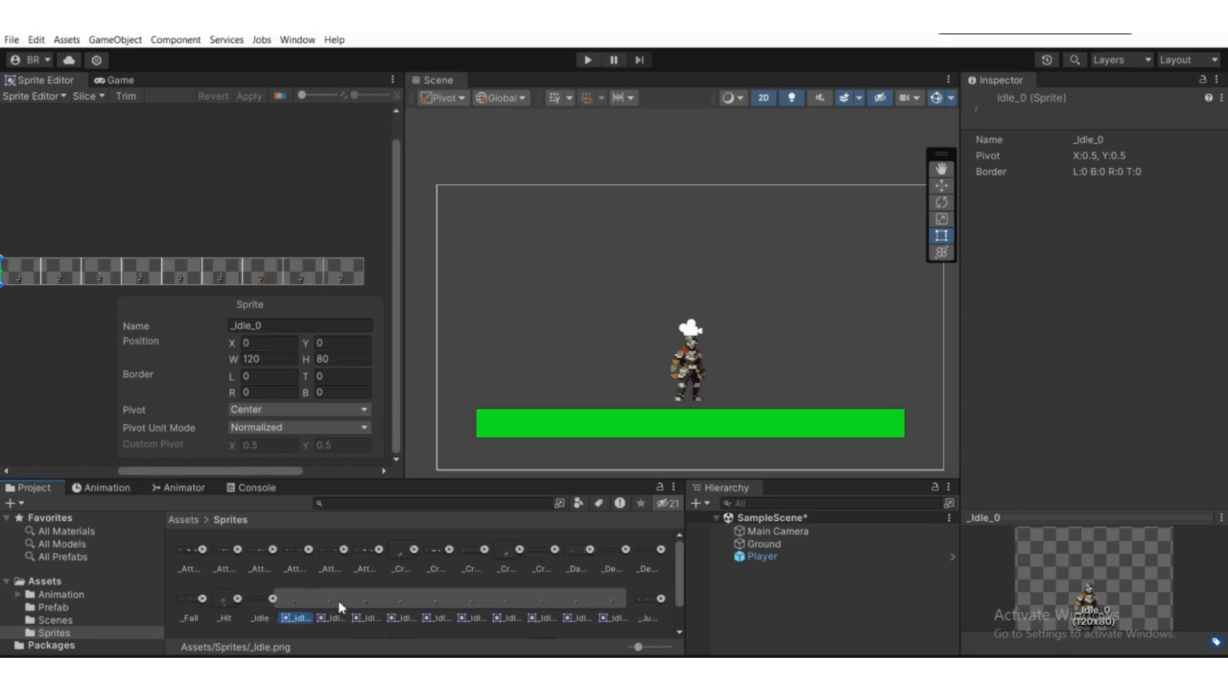
pyautogui.keyDown('shift'); pyautogui.click(615, 600); pyautogui.keyUp('shift')
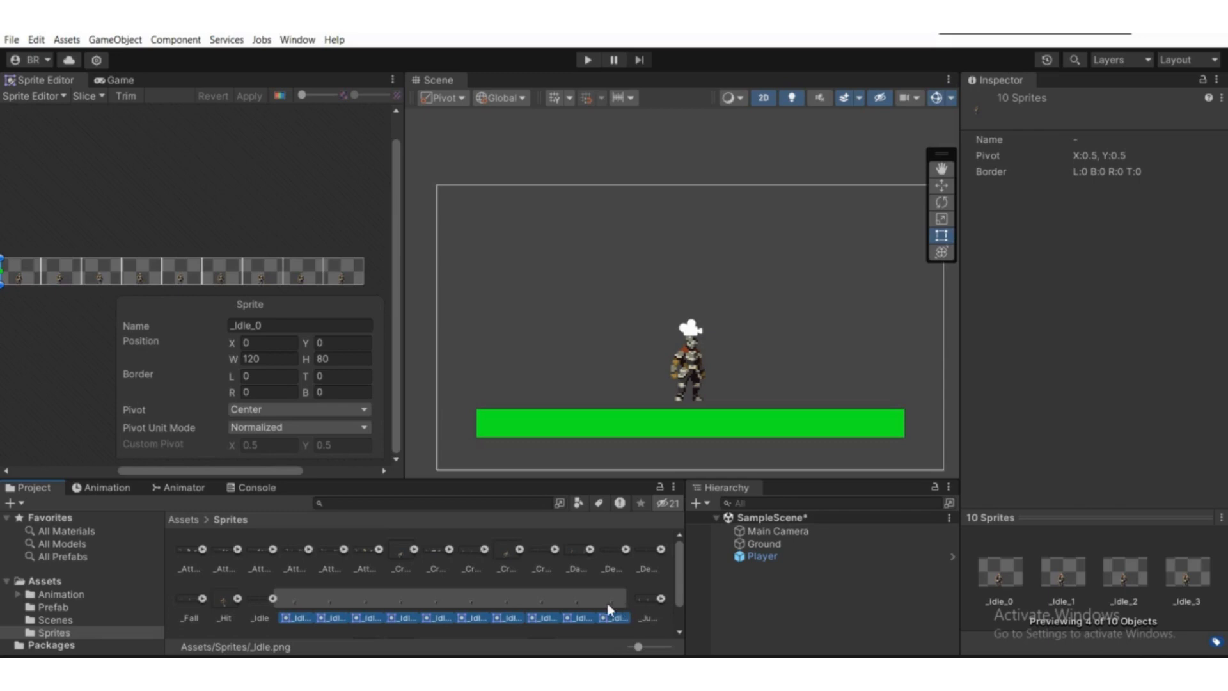
pyautogui.moveTo(612, 605); pyautogui.dragTo(776, 561)
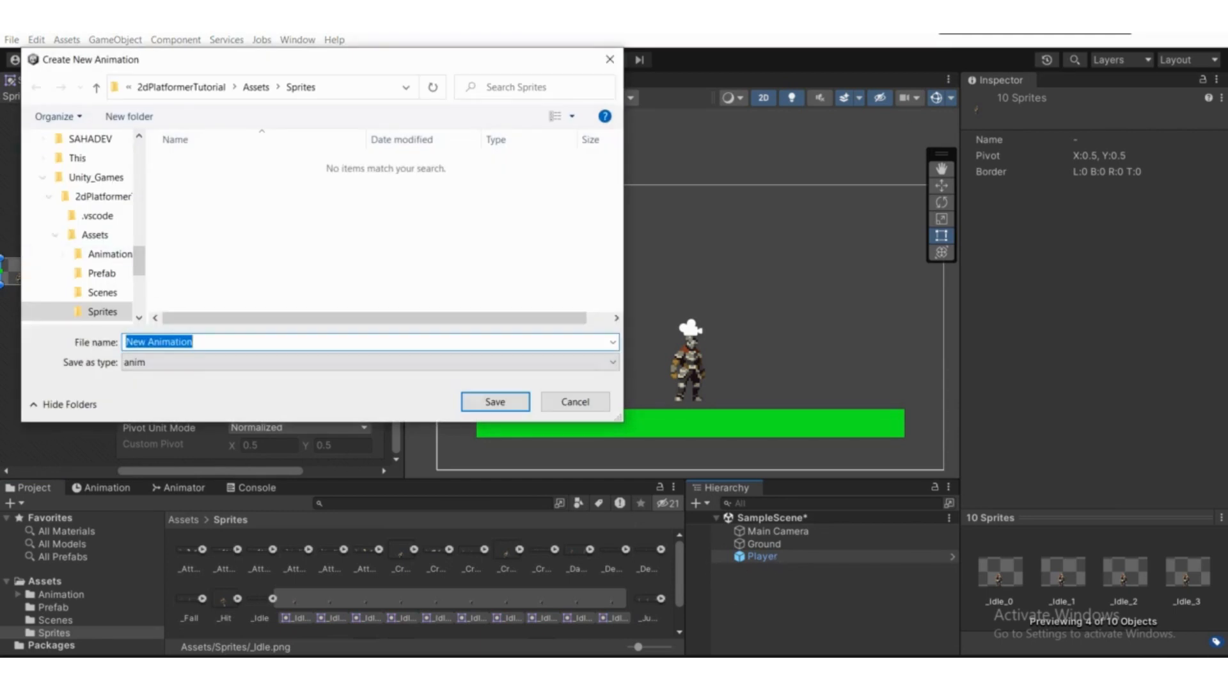
# Save the new animation clip as Player_Idle in the Assets/Animation/Player_Animation folder.
pyautogui.click(256, 88)
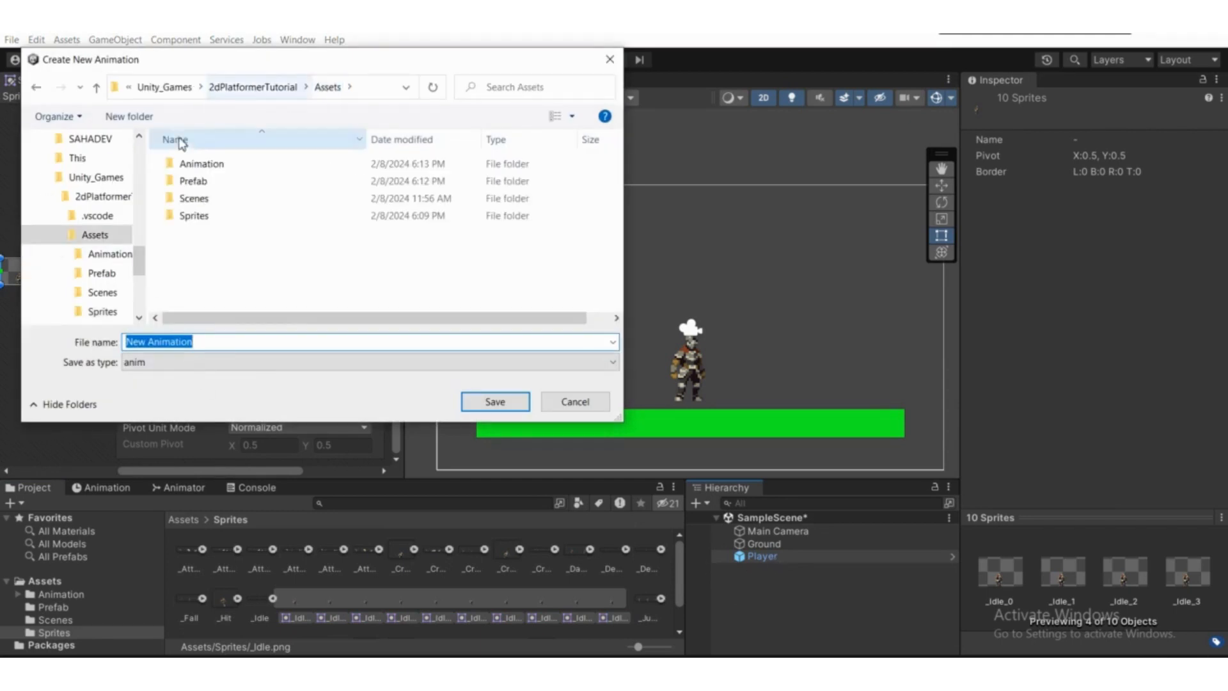
pyautogui.doubleClick(202, 165)
pyautogui.doubleClick(204, 165)
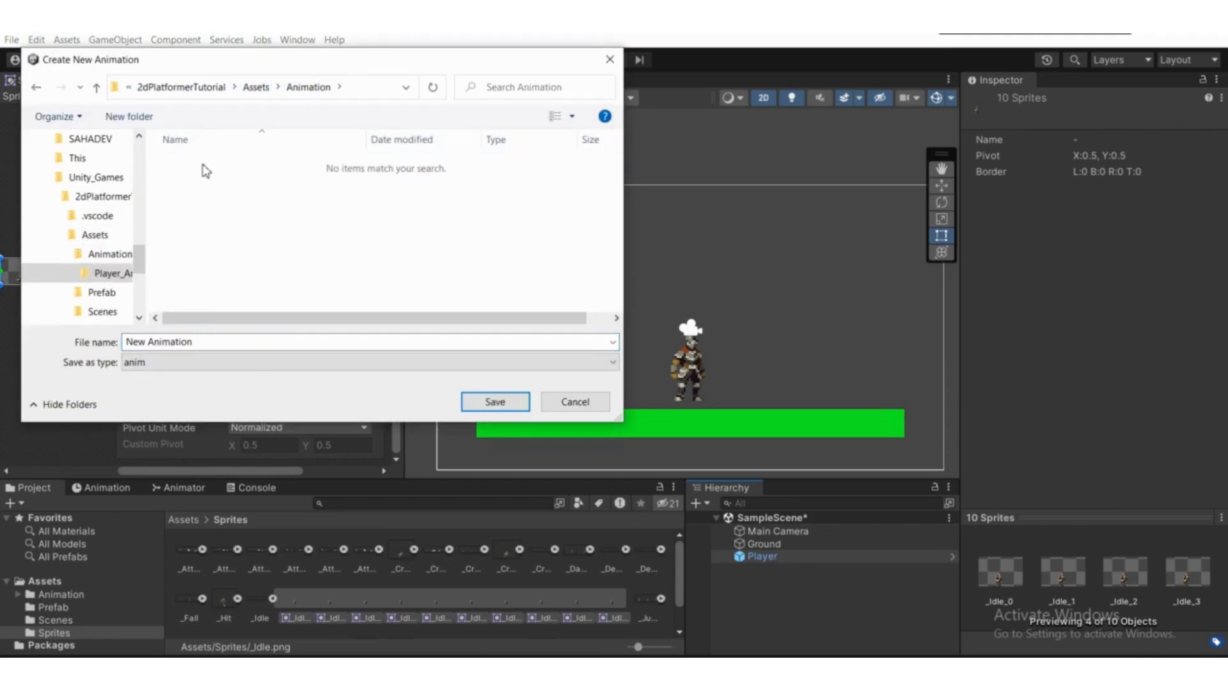
pyautogui.click(210, 343)
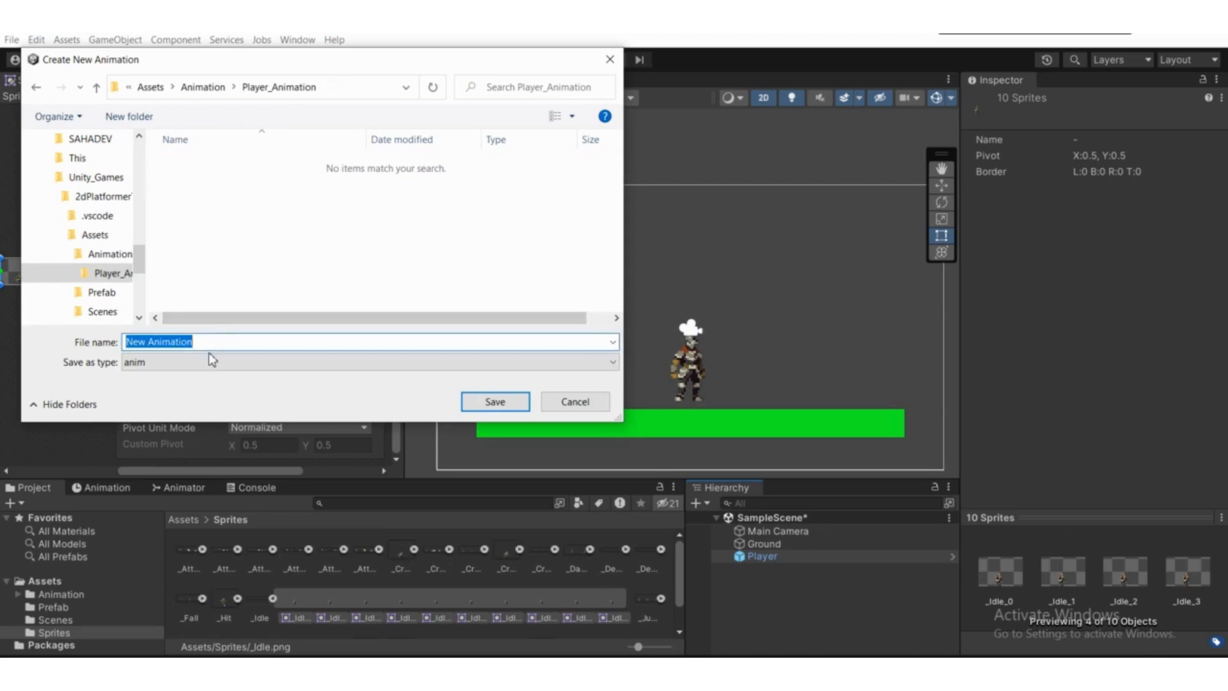
pyautogui.write('Pla')
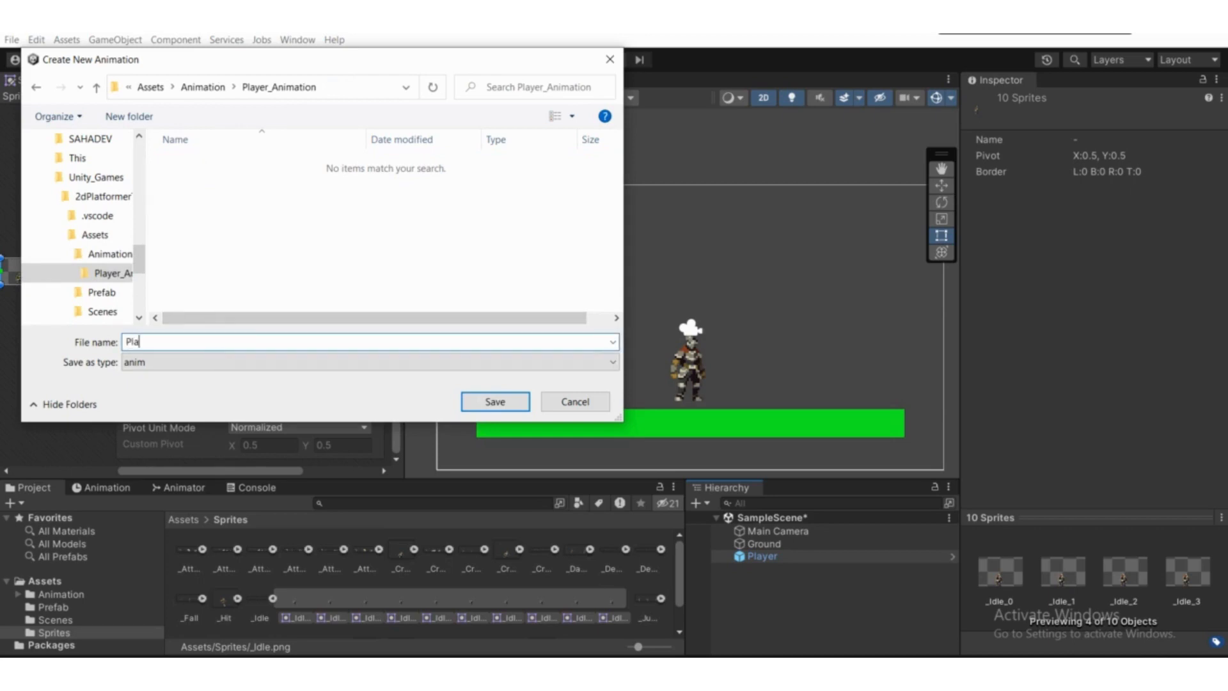
pyautogui.write('yer_Idle')
pyautogui.click(515, 402)
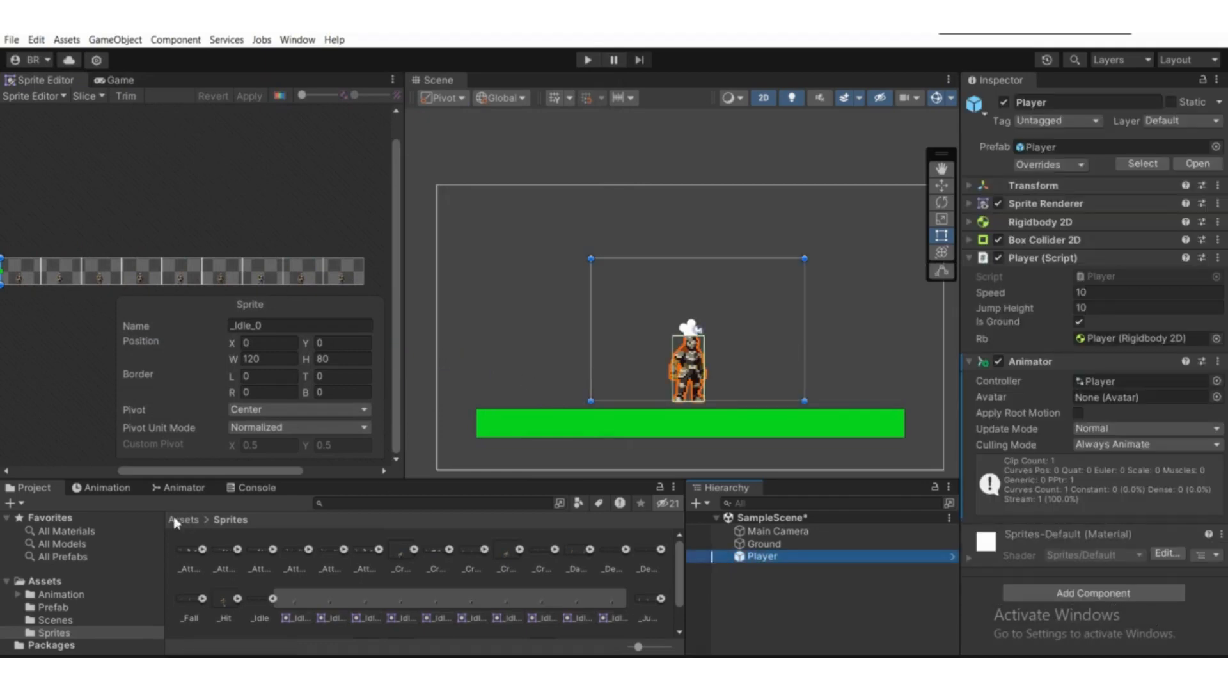
# Show the Game view alongside the scene and bring up the Player_Idle clip's timeline in the Animation window.
pyautogui.click(112, 77)
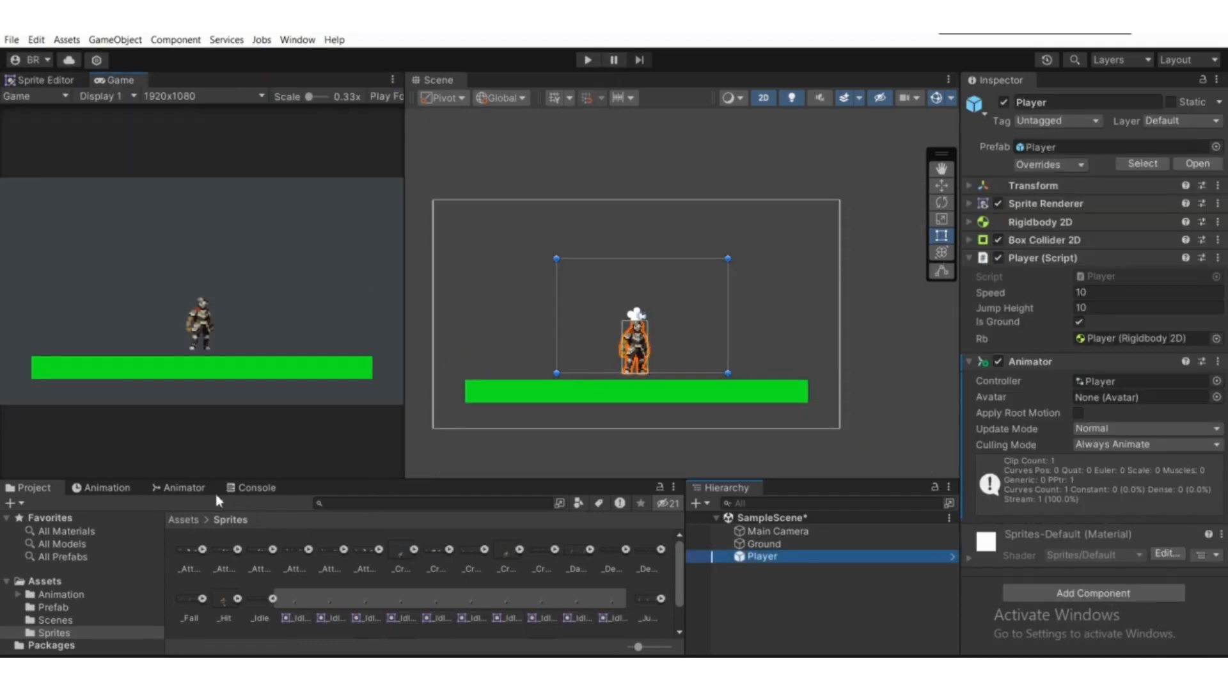
pyautogui.click(113, 488)
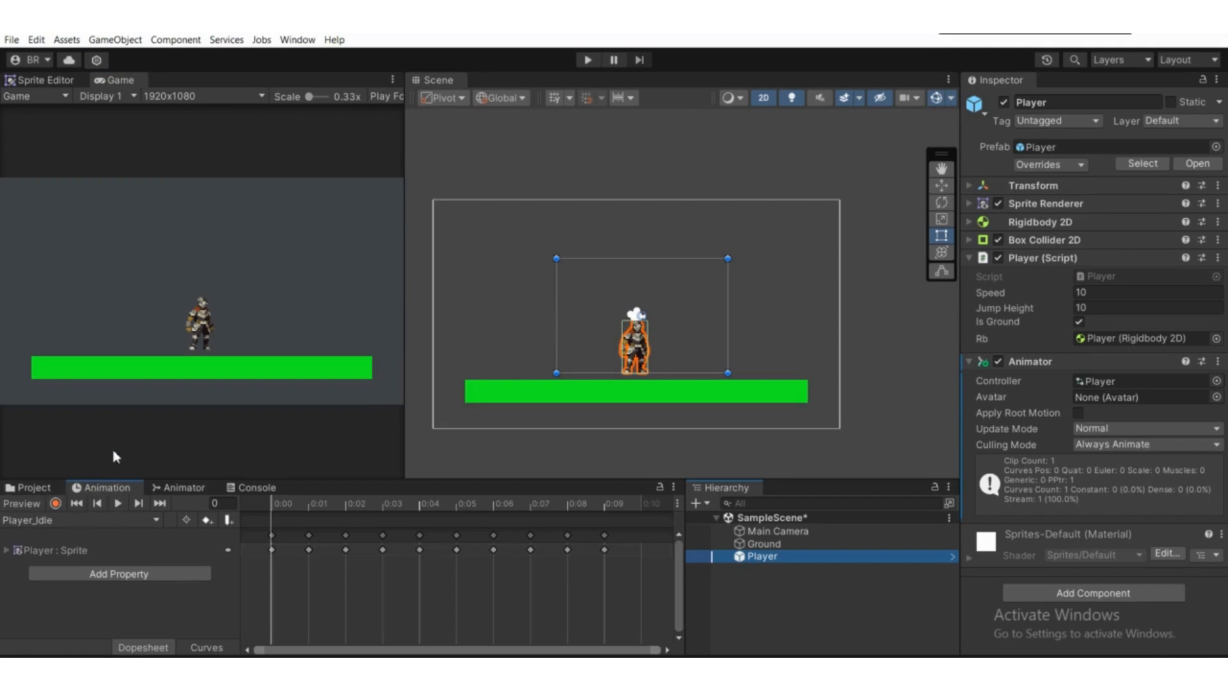
pyautogui.click(298, 40)
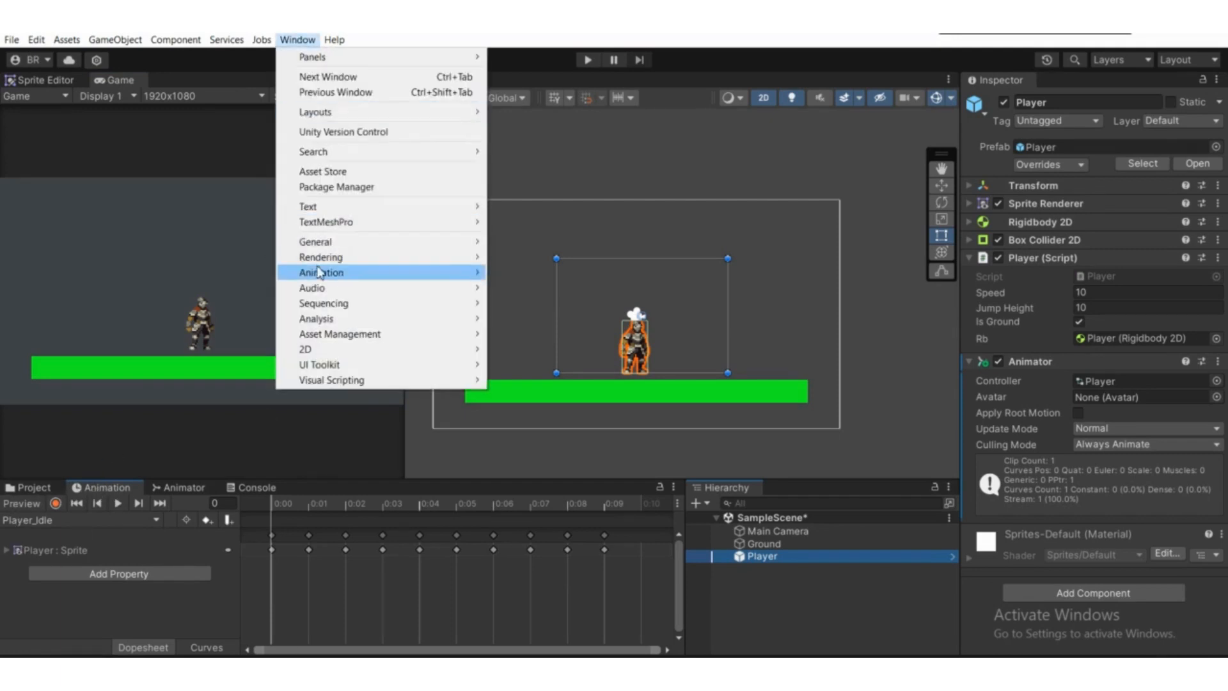
pyautogui.moveTo(323, 246)
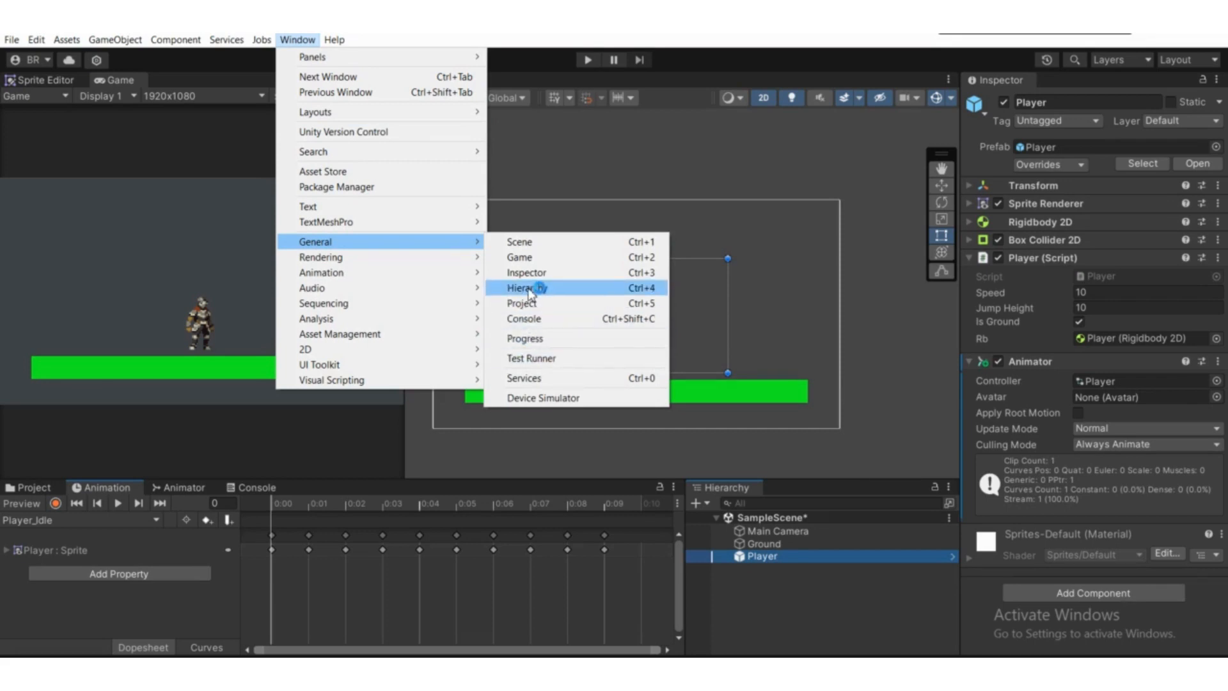
pyautogui.moveTo(345, 272)
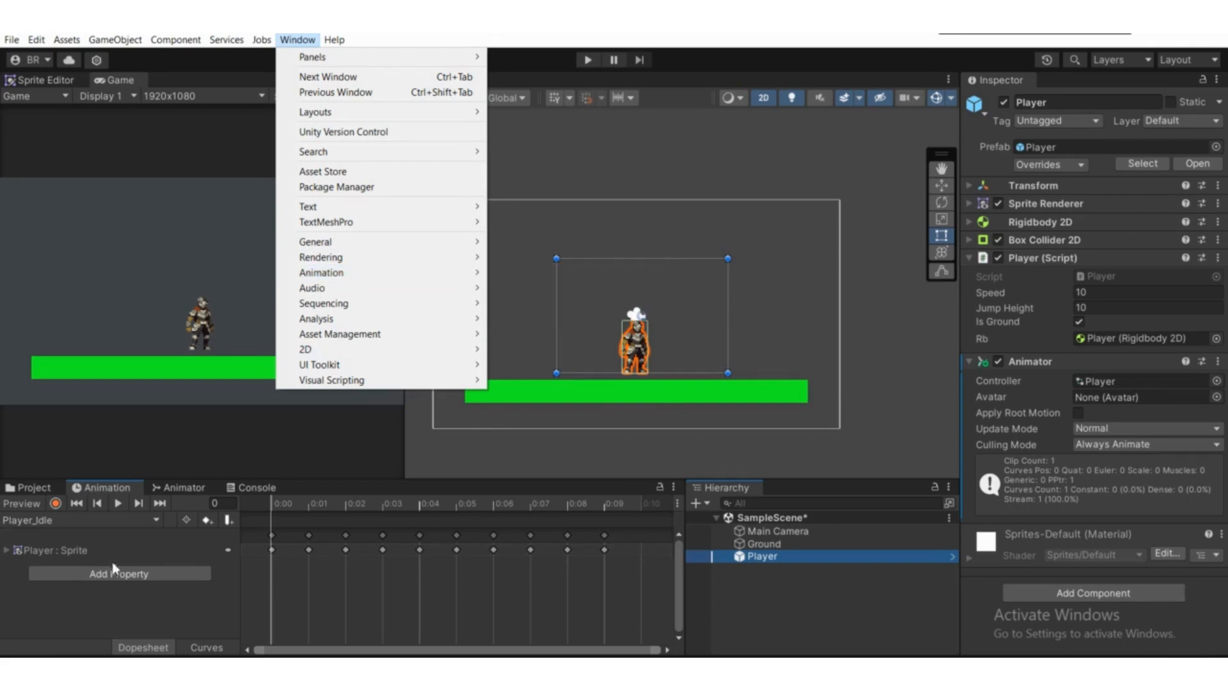
pyautogui.click(188, 490)
pyautogui.click(268, 491)
pyautogui.click(130, 492)
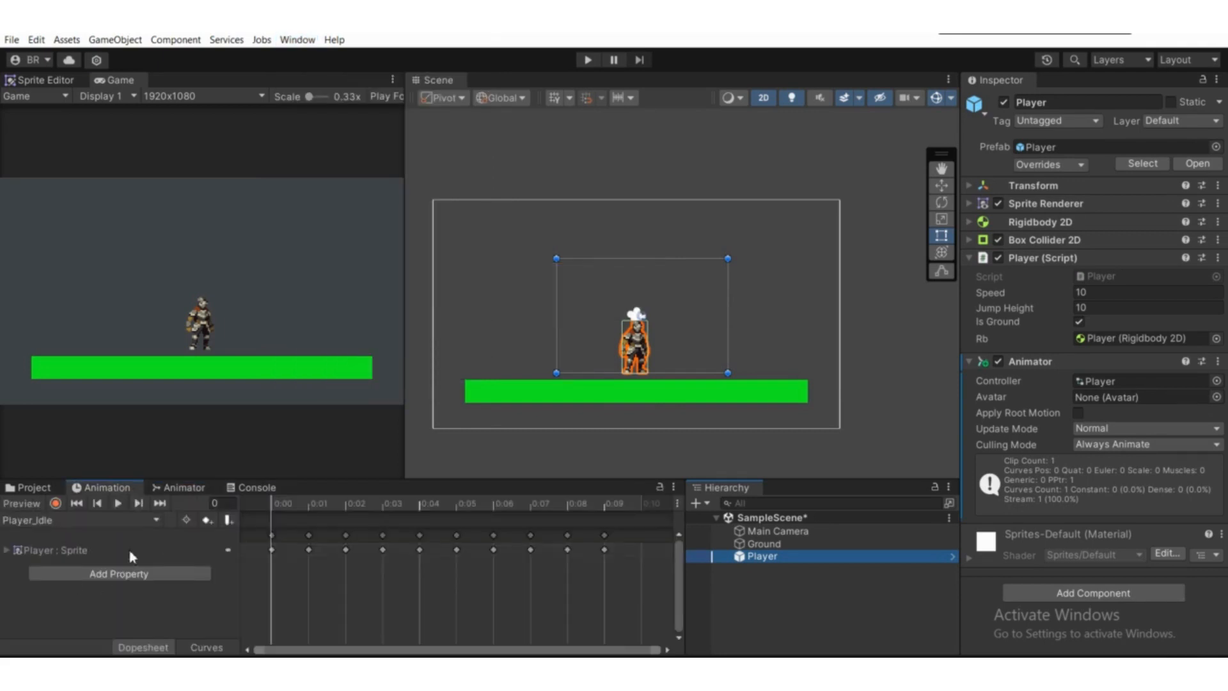
# Preview the Player_Idle clip on the knight in the Game view, then return the playhead to frame 0.
pyautogui.click(119, 504)
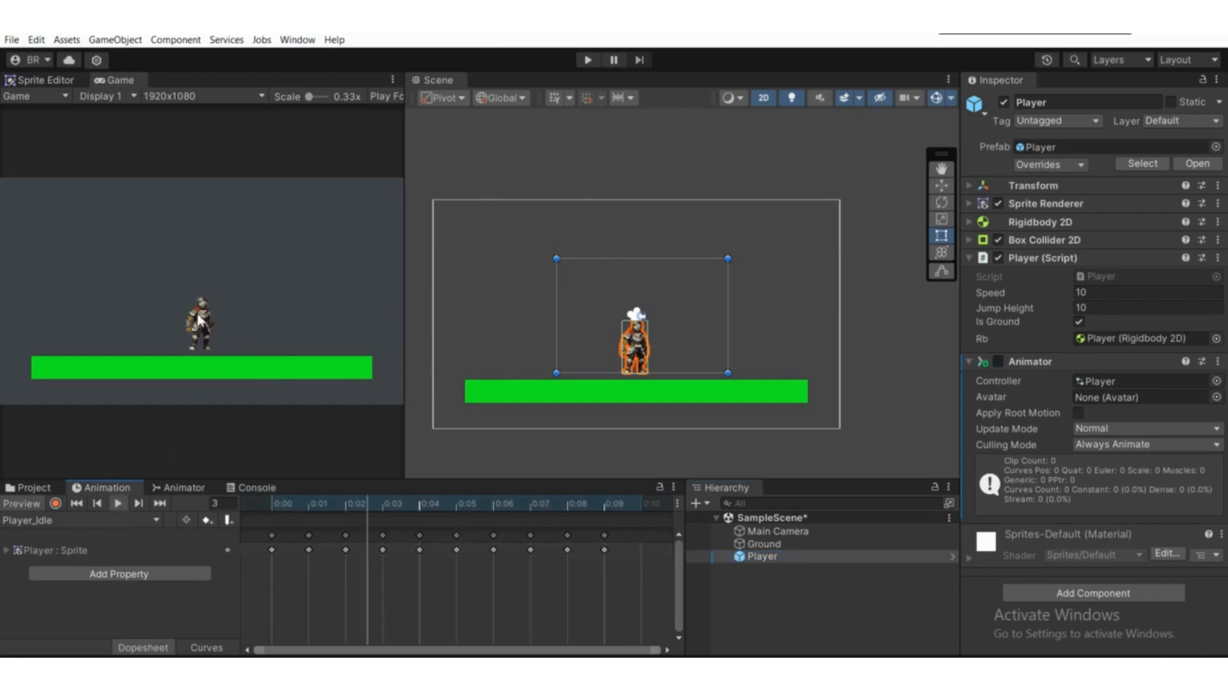
pyautogui.scroll(3, 200, 342)
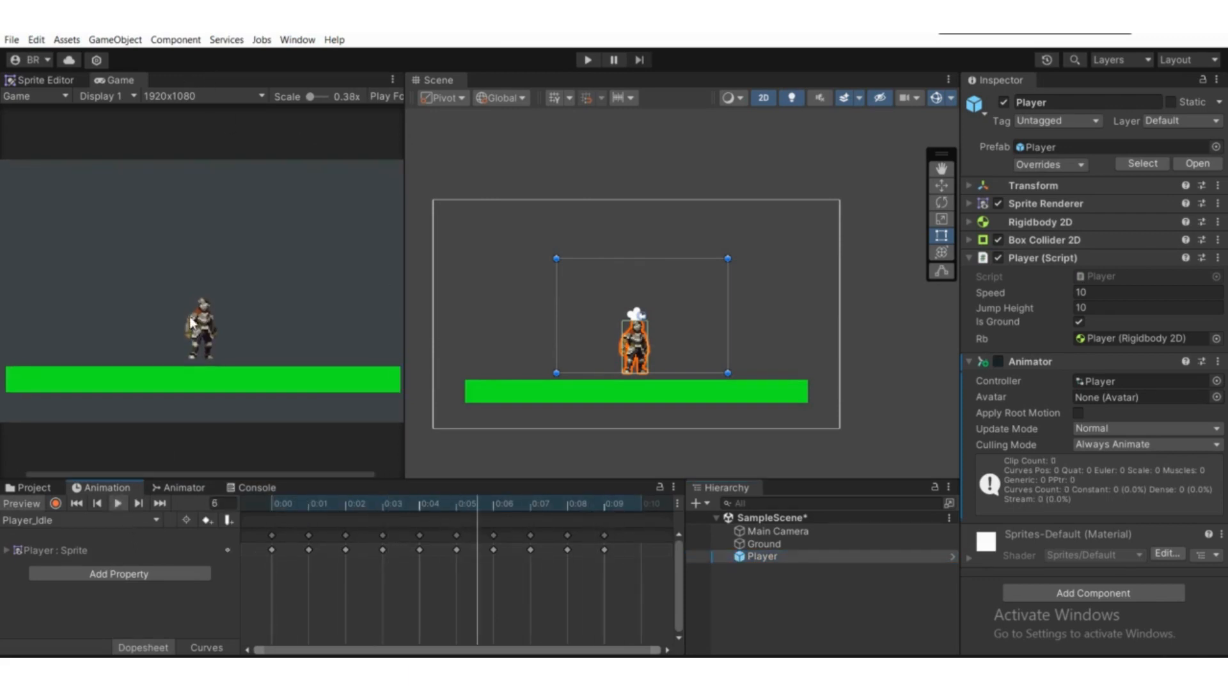
pyautogui.scroll(1, 200, 342)
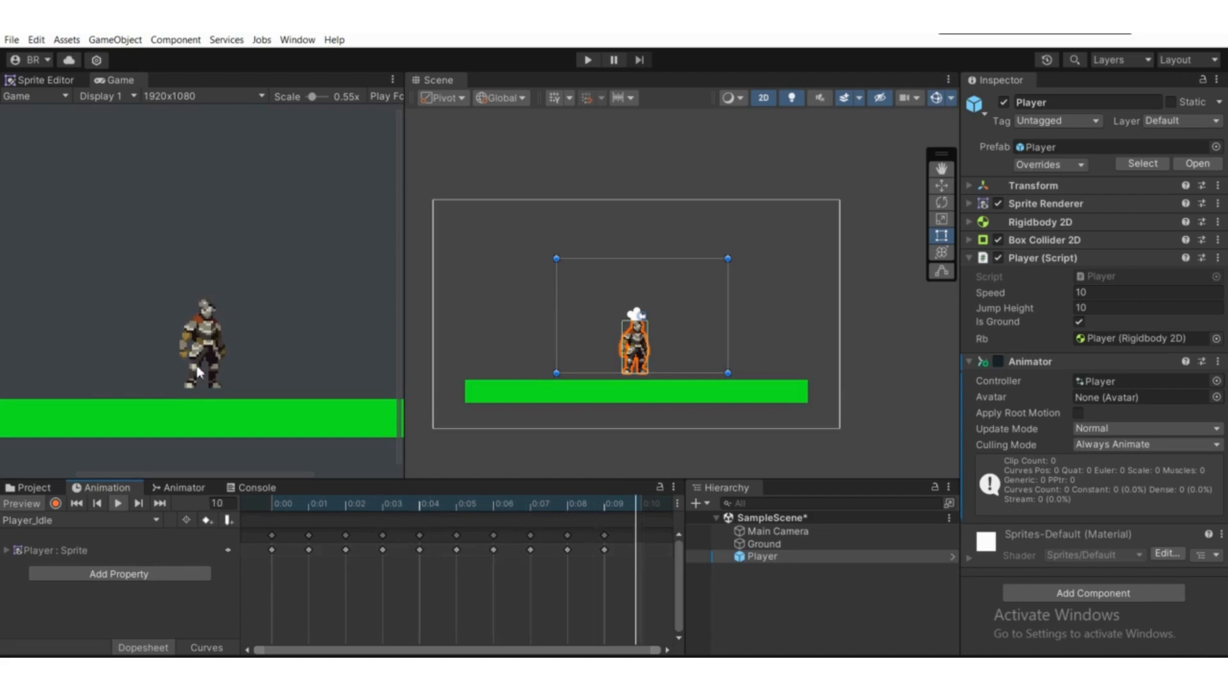
pyautogui.scroll(-4, 214, 344)
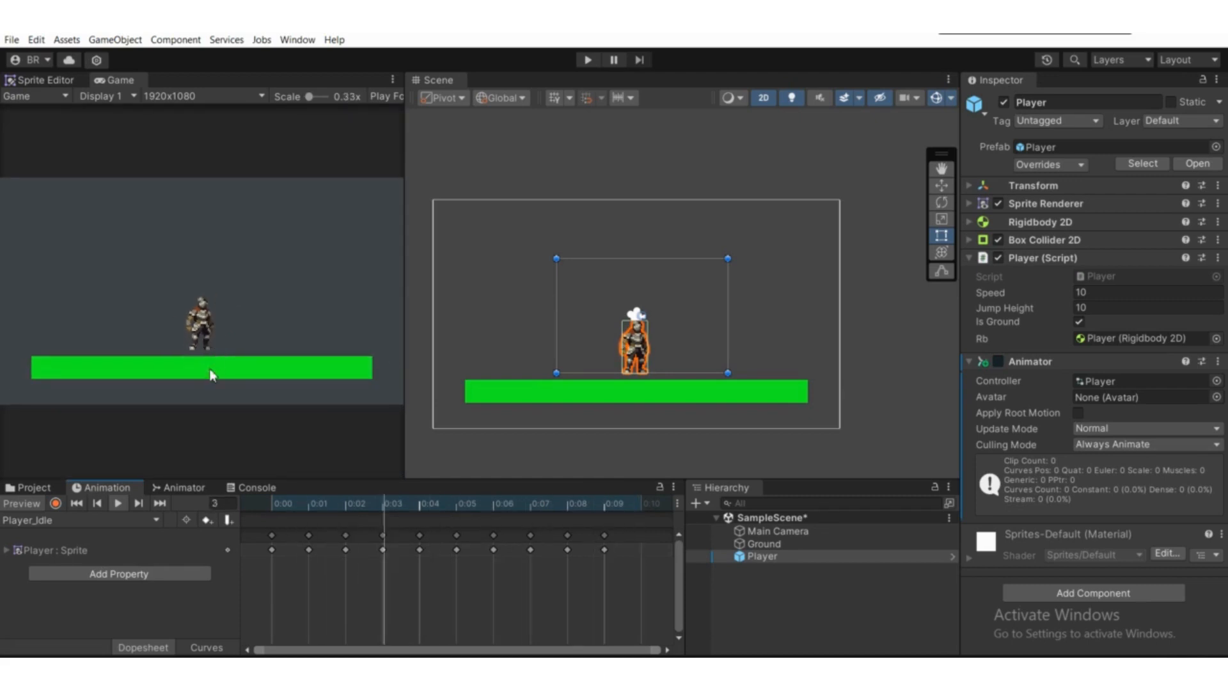
pyautogui.click(284, 505)
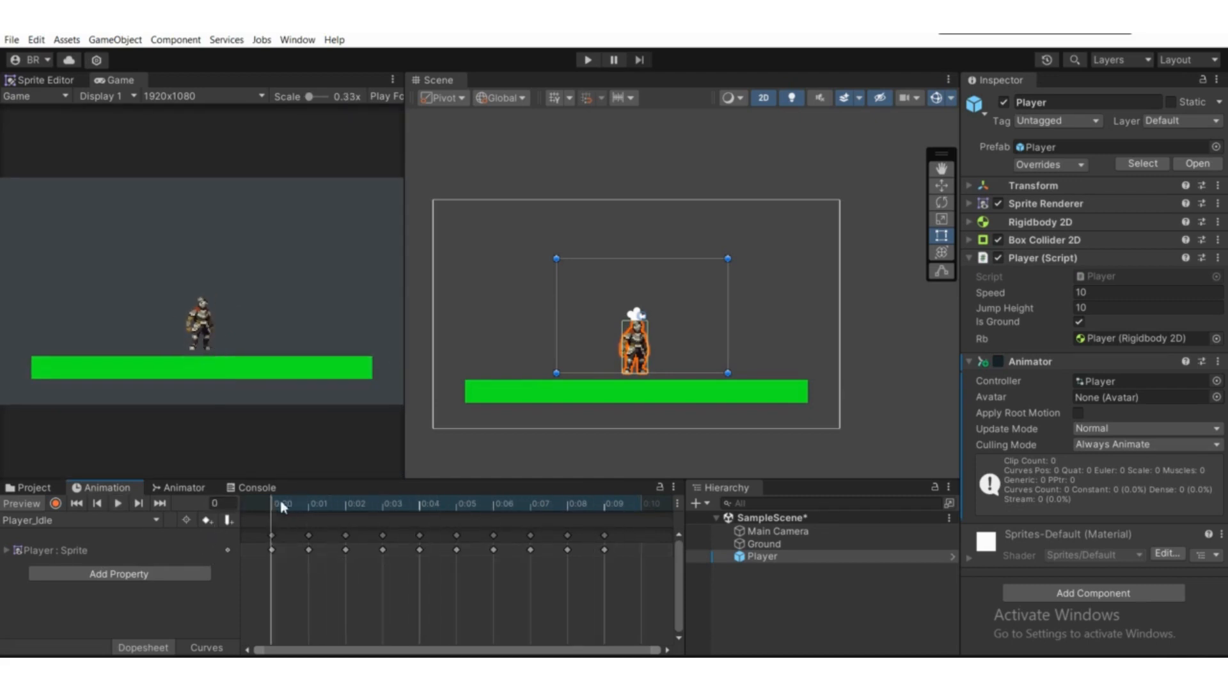
# Inspect the Player_Idle clip and the animator controller in the Player_Animation folder.
pyautogui.click(34, 487)
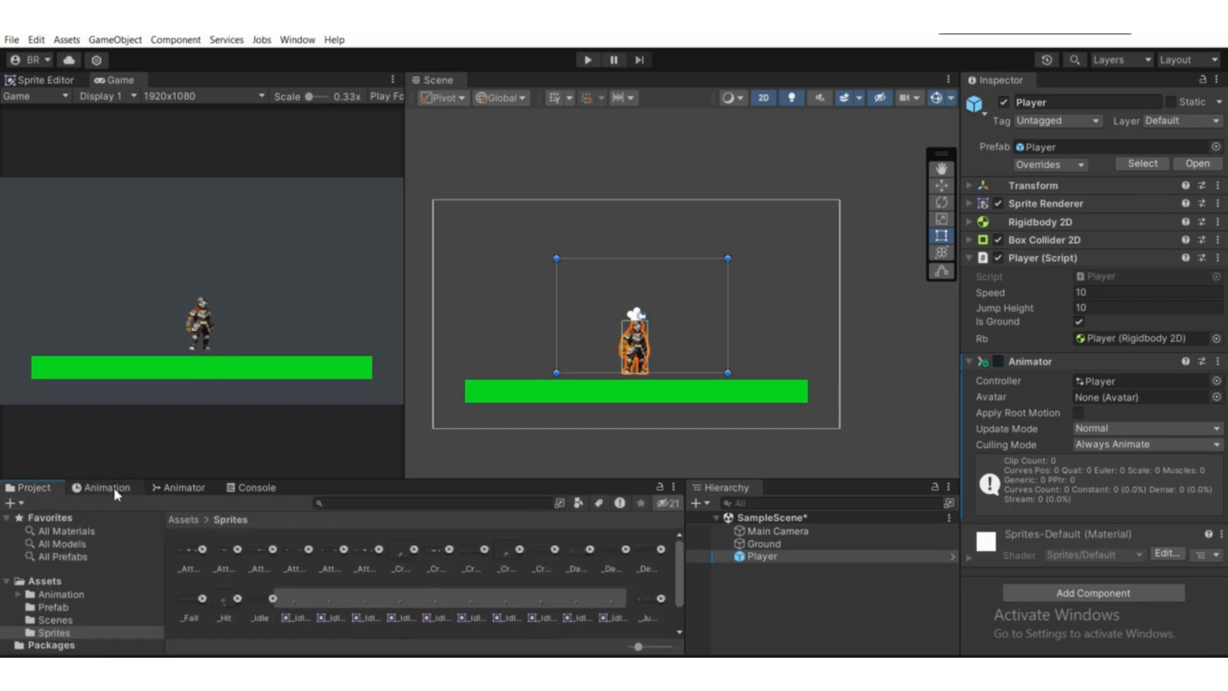
pyautogui.click(51, 594)
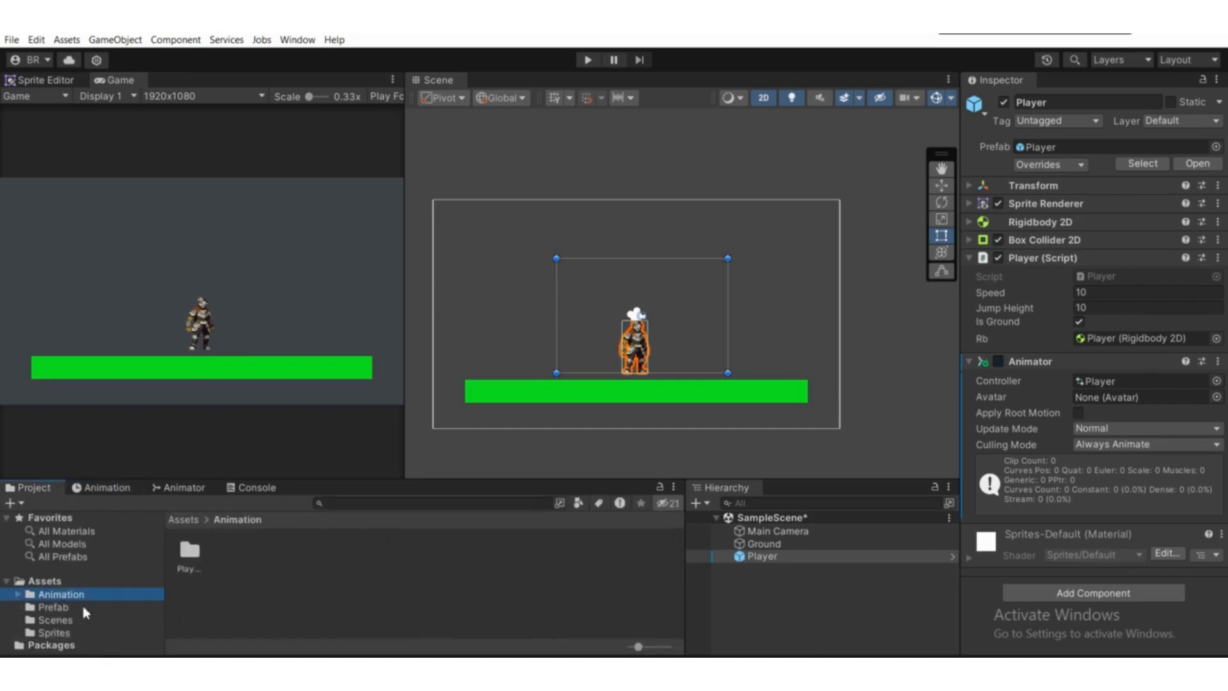
pyautogui.click(18, 594)
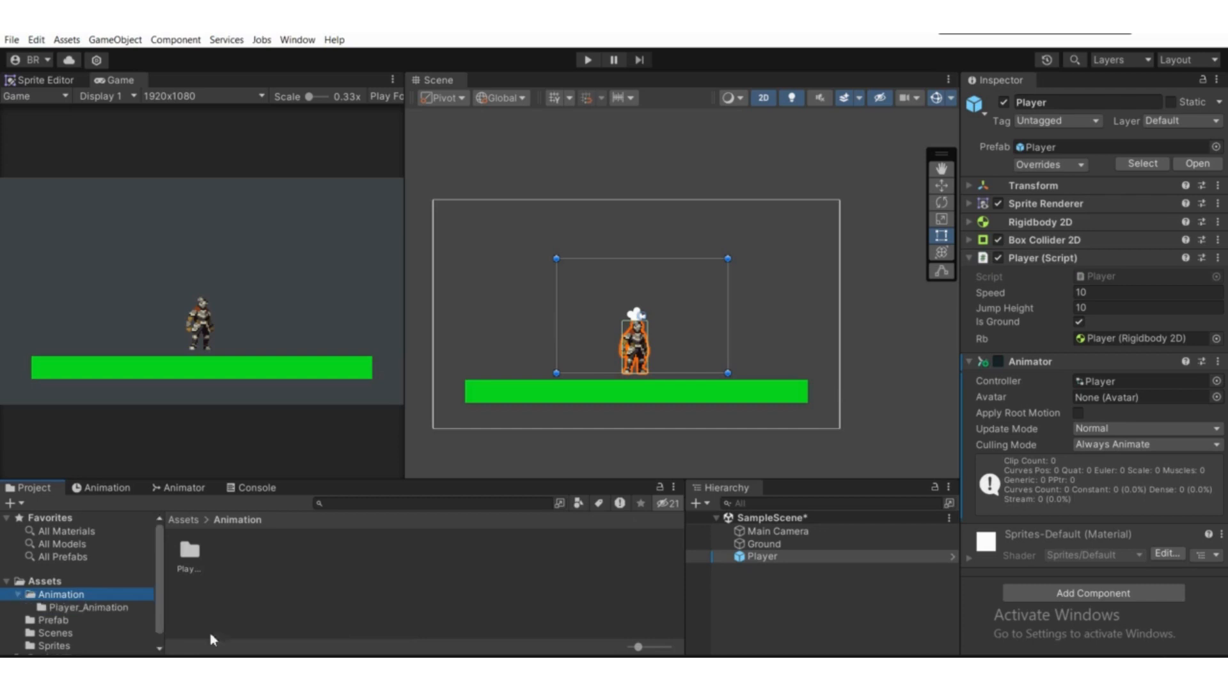
pyautogui.click(94, 608)
pyautogui.click(239, 595)
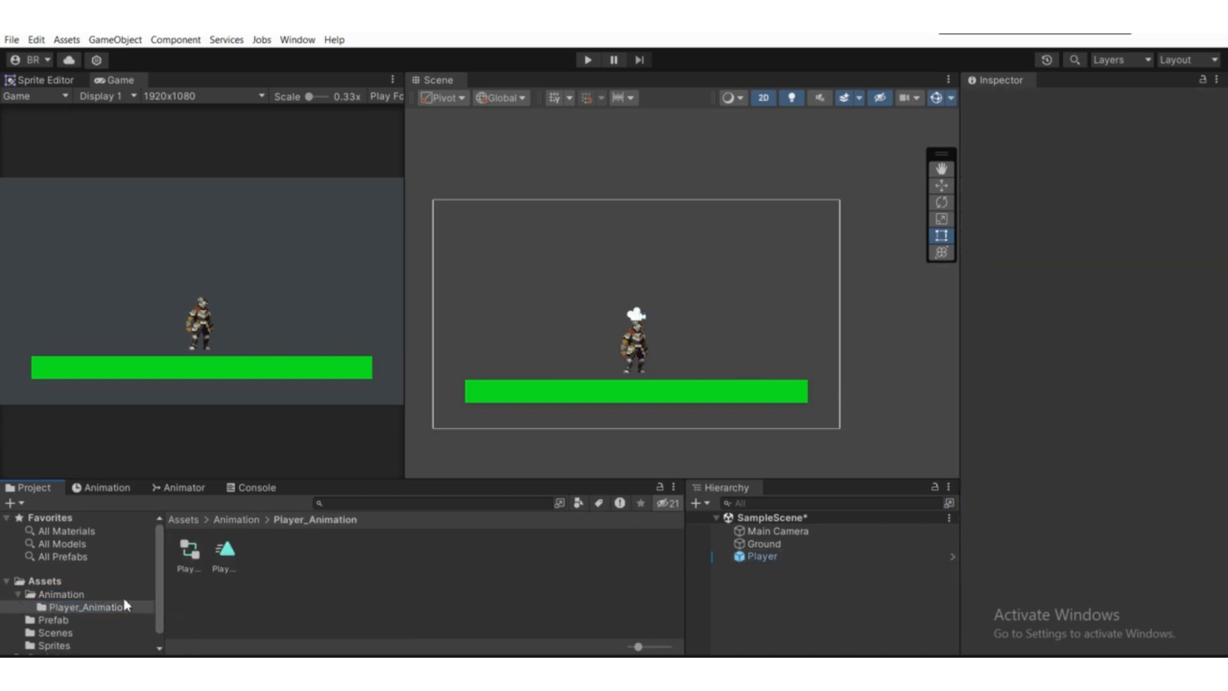
pyautogui.click(225, 558)
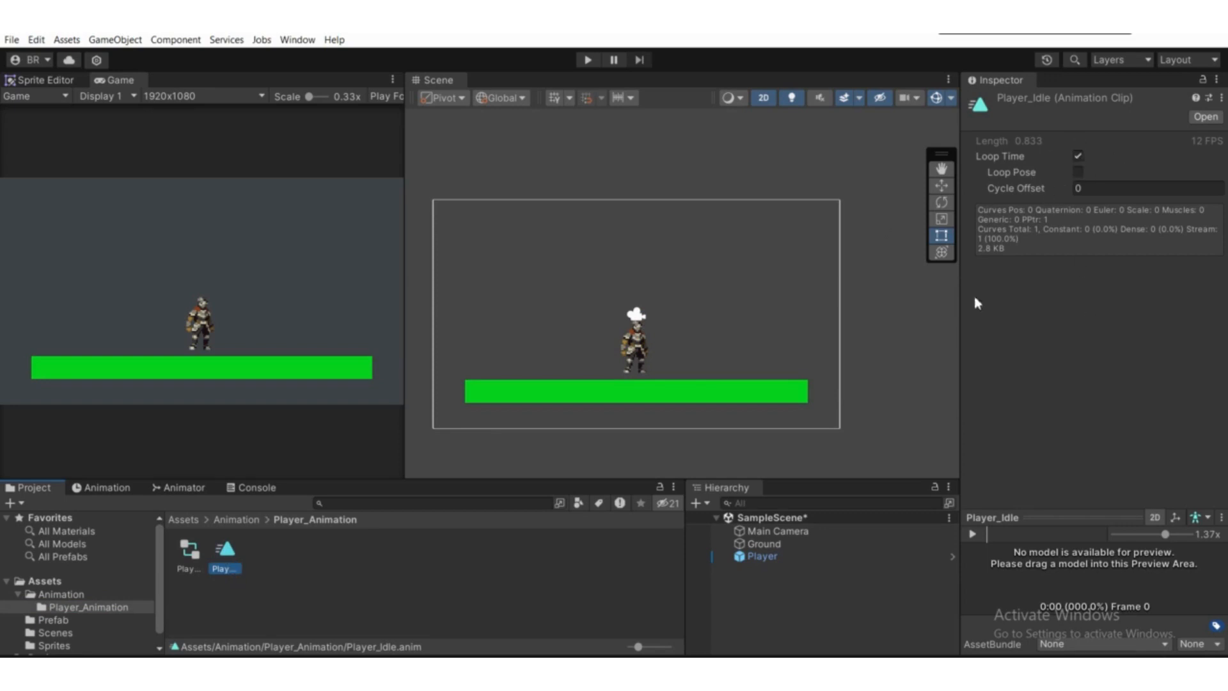
pyautogui.click(286, 552)
# Apply all overrides of the scene's Player, including its Animator, to the prefab, and show the Prefab folder.
pyautogui.moveTo(189, 554); pyautogui.dragTo(839, 557)
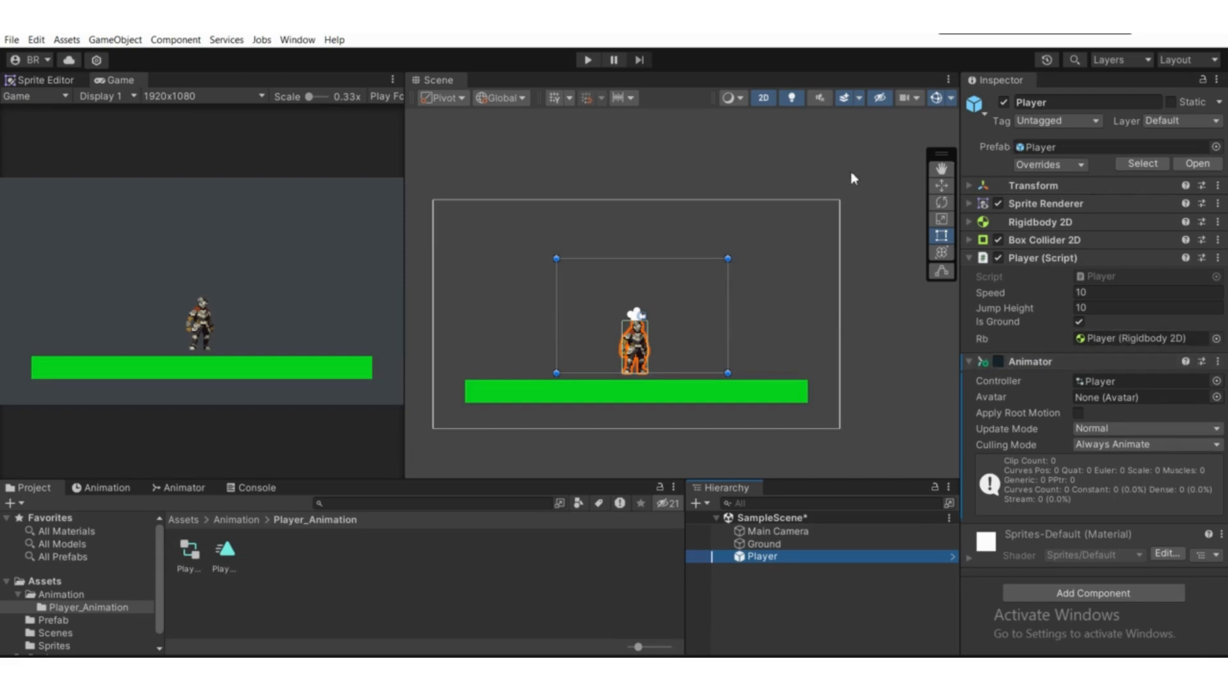
pyautogui.click(1044, 164)
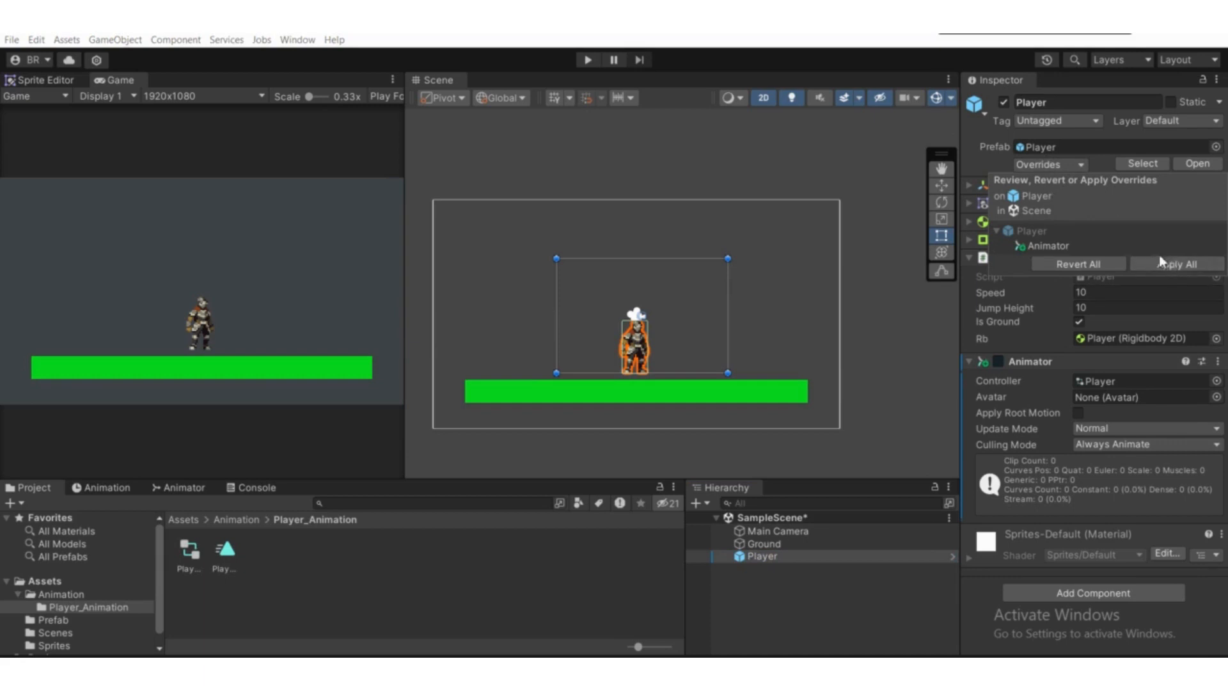
pyautogui.click(1186, 264)
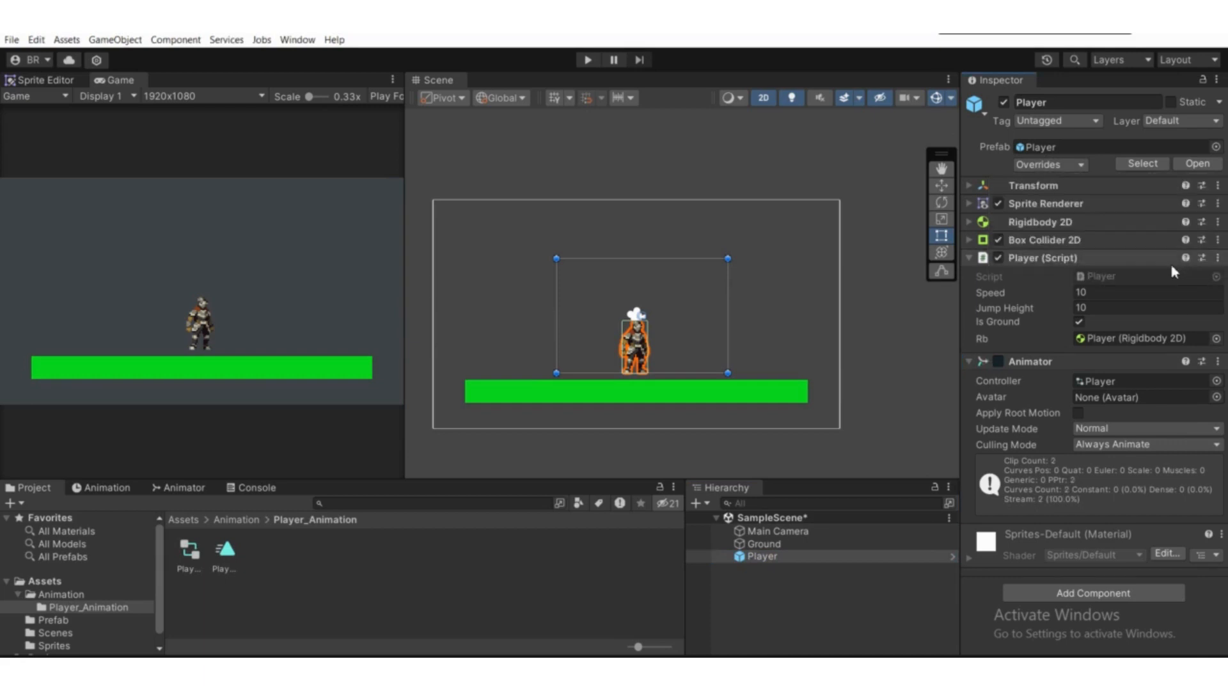
pyautogui.click(52, 620)
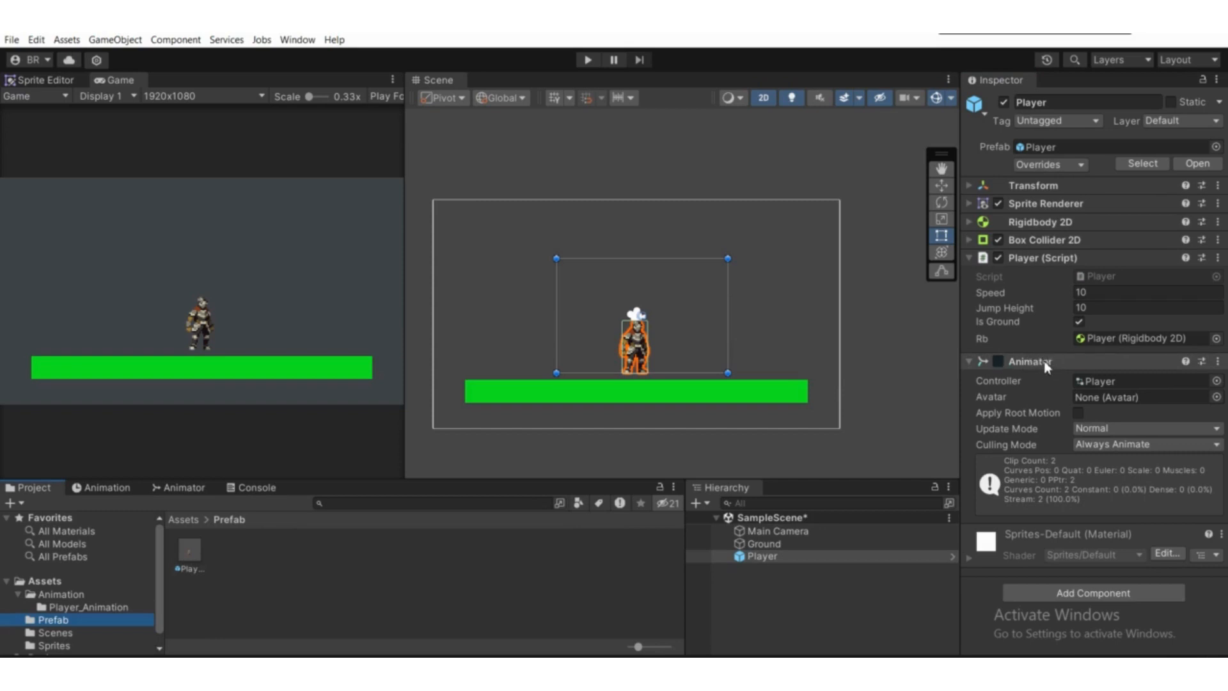
pyautogui.scroll(-3, 609, 344)
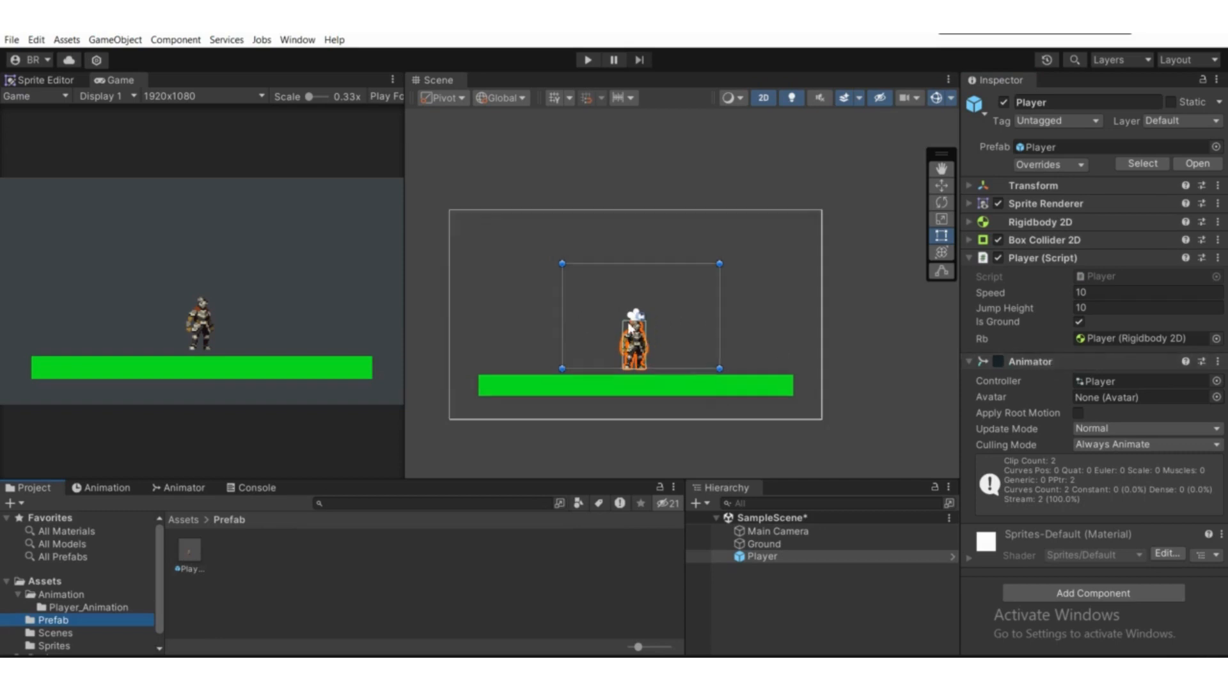
pyautogui.click(242, 489)
pyautogui.click(19, 504)
pyautogui.click(30, 488)
pyautogui.scroll(-4, 756, 417)
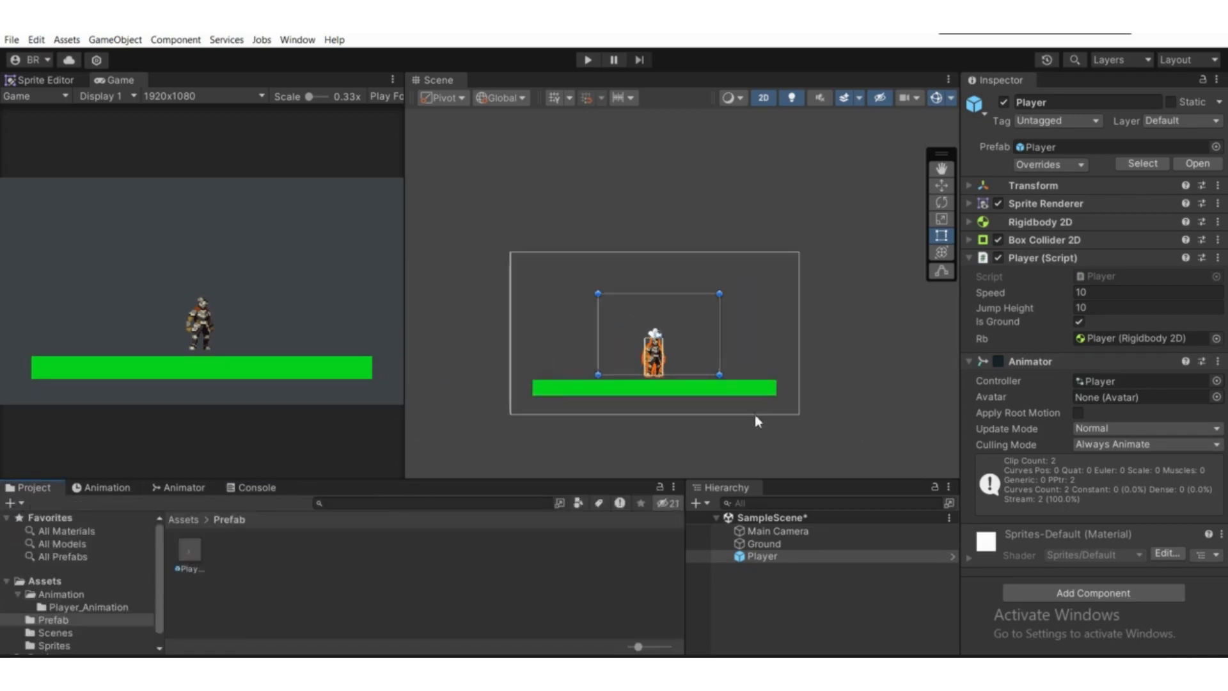
pyautogui.scroll(1, 754, 416)
pyautogui.moveTo(704, 442); pyautogui.dragTo(660, 455, button='middle')
pyautogui.scroll(5, 653, 453)
pyautogui.scroll(-3, 597, 378)
pyautogui.scroll(2, 597, 374)
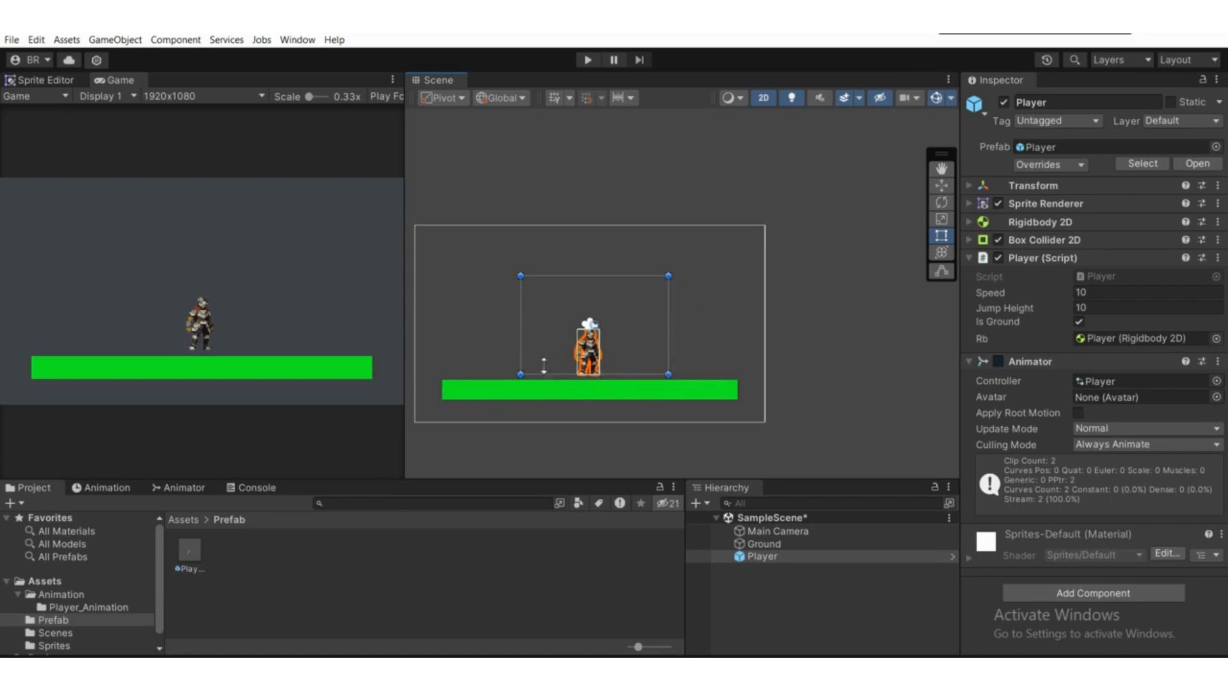
# Play-test the scene, moving the Player both ways along the ground to check the idle animation, and stop the game.
pyautogui.click(587, 59)
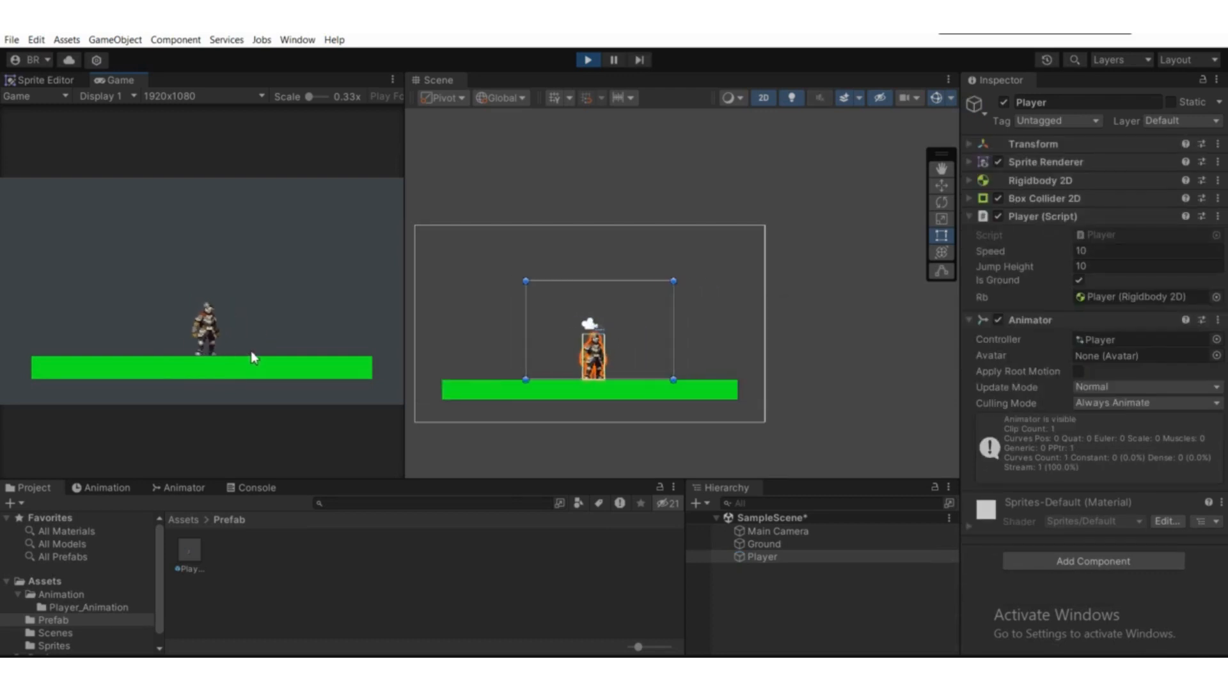
pyautogui.press('d')
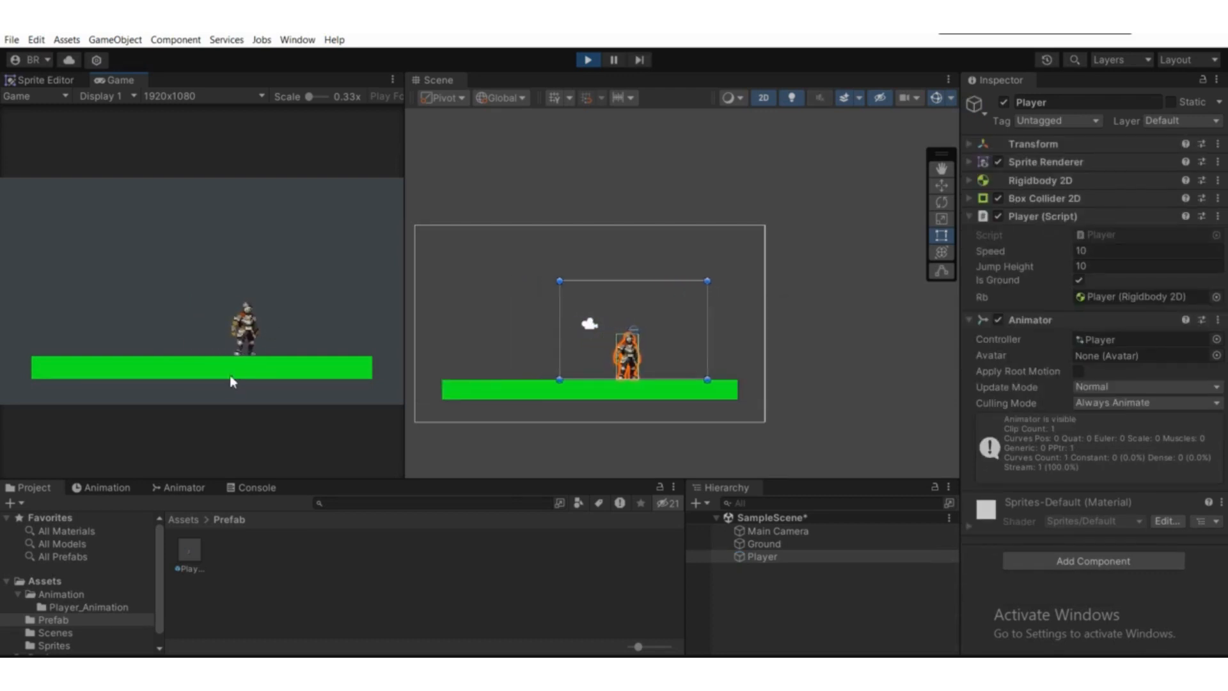
pyautogui.press('a')
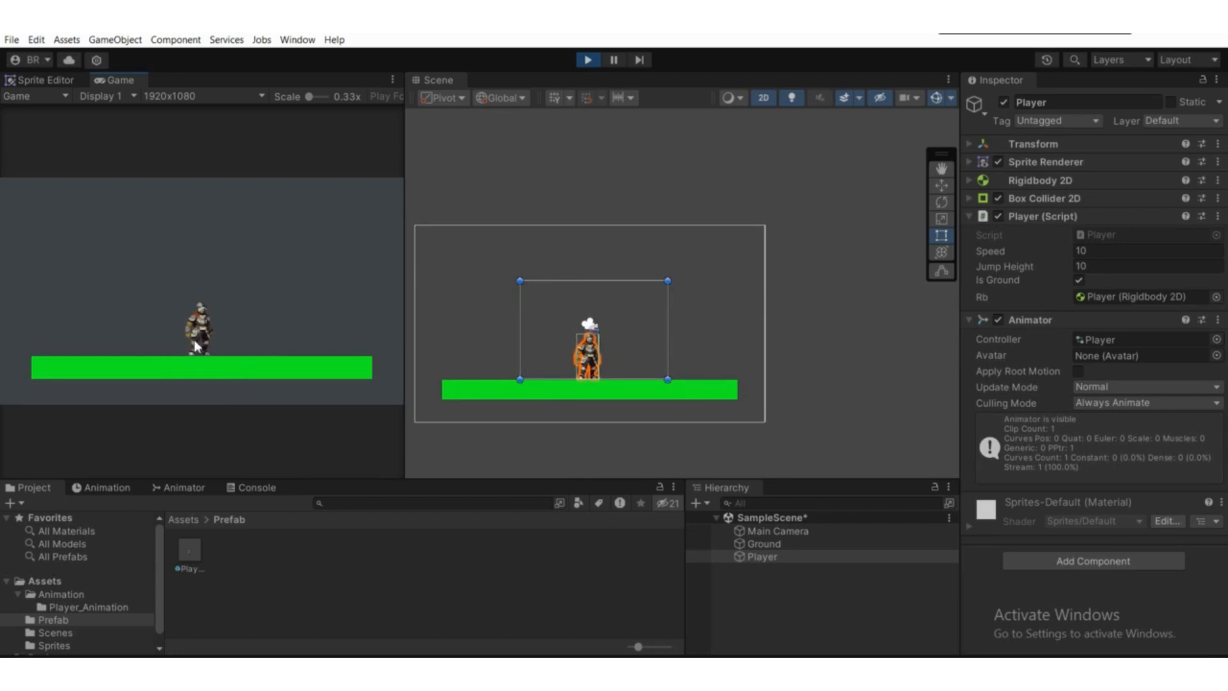
pyautogui.click(587, 59)
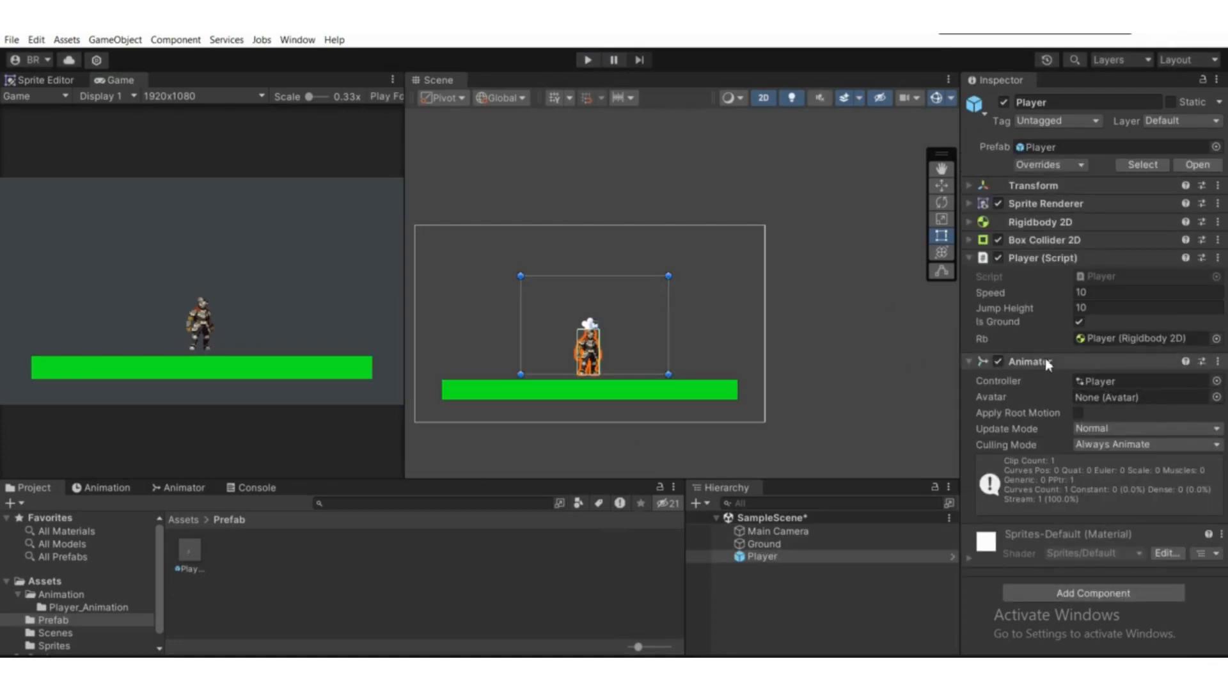
# Collapse the Player's Animator component, locate the Player script, and open Player.cs in Visual Studio Code at the Update method.
pyautogui.click(1047, 361)
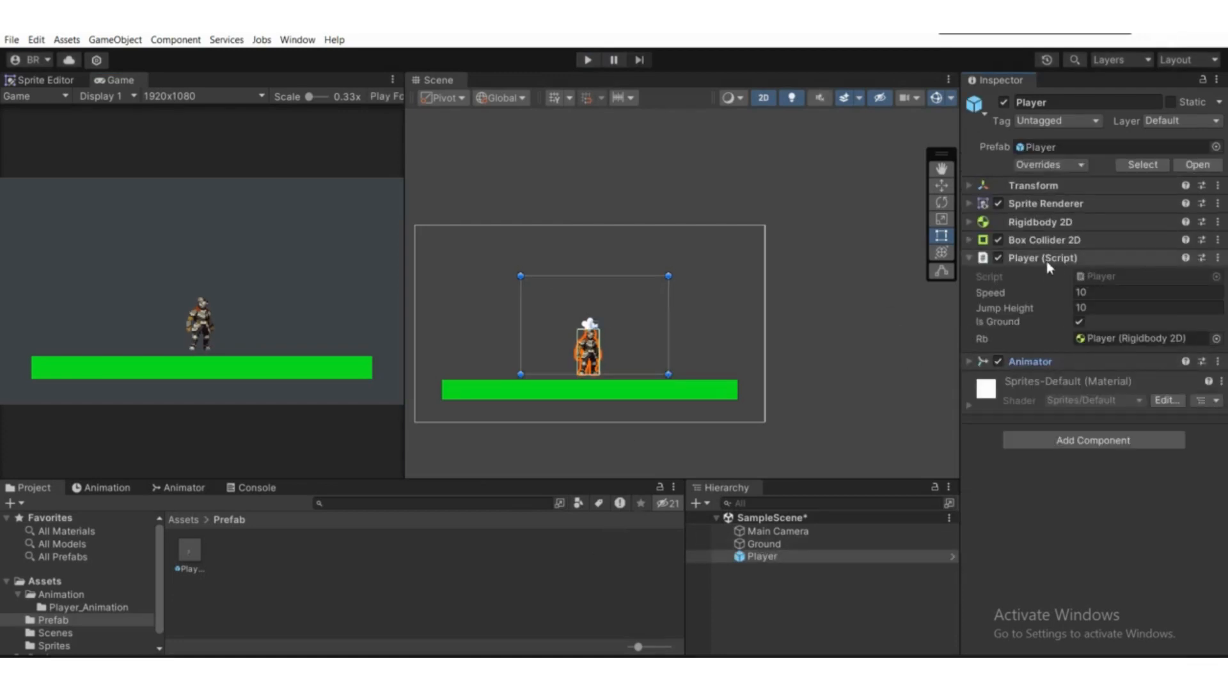
pyautogui.click(1130, 276)
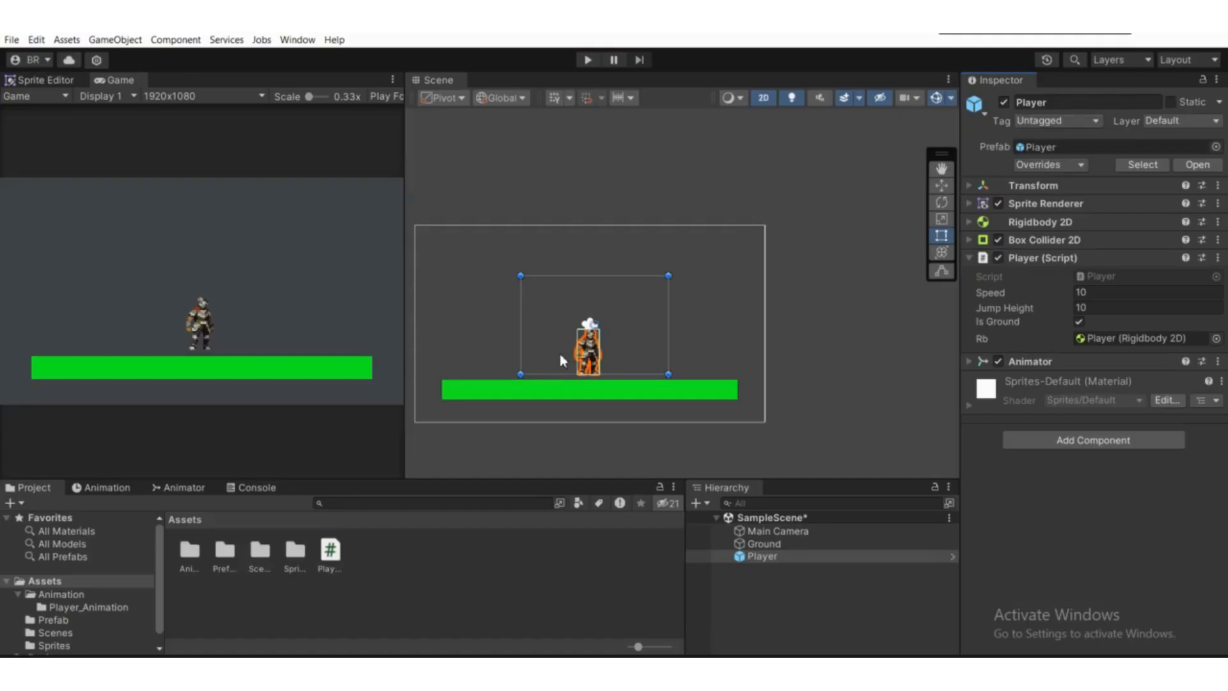
pyautogui.scroll(-1, 561, 356)
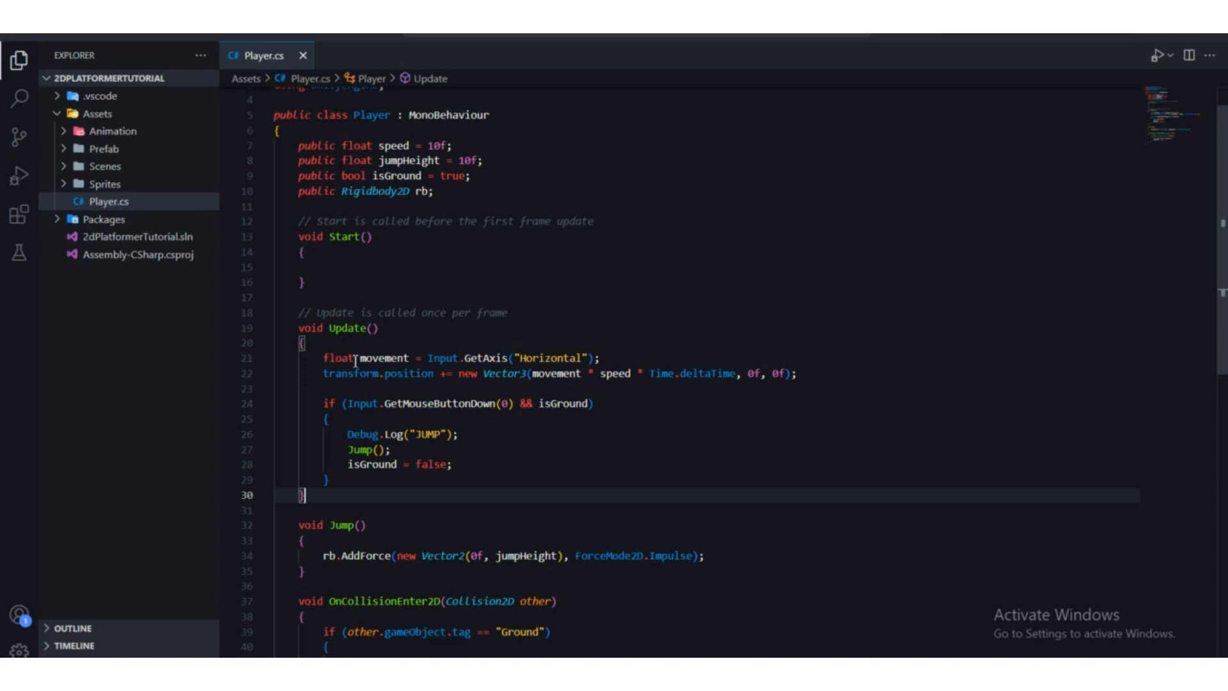
# Add a public float movement field below isGround, and make Update assign the horizontal input to it instead of a local float.
pyautogui.scroll(1, 356, 361)
pyautogui.click(477, 215)
pyautogui.press('Return')
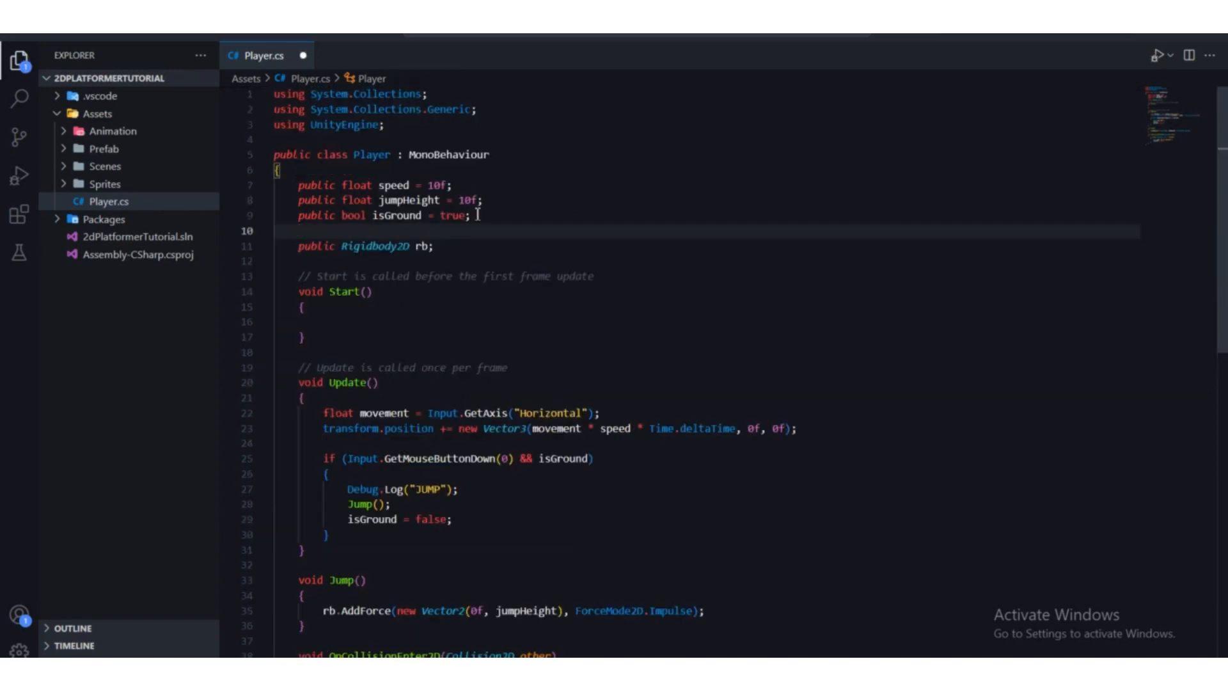
pyautogui.write('public float movement;')
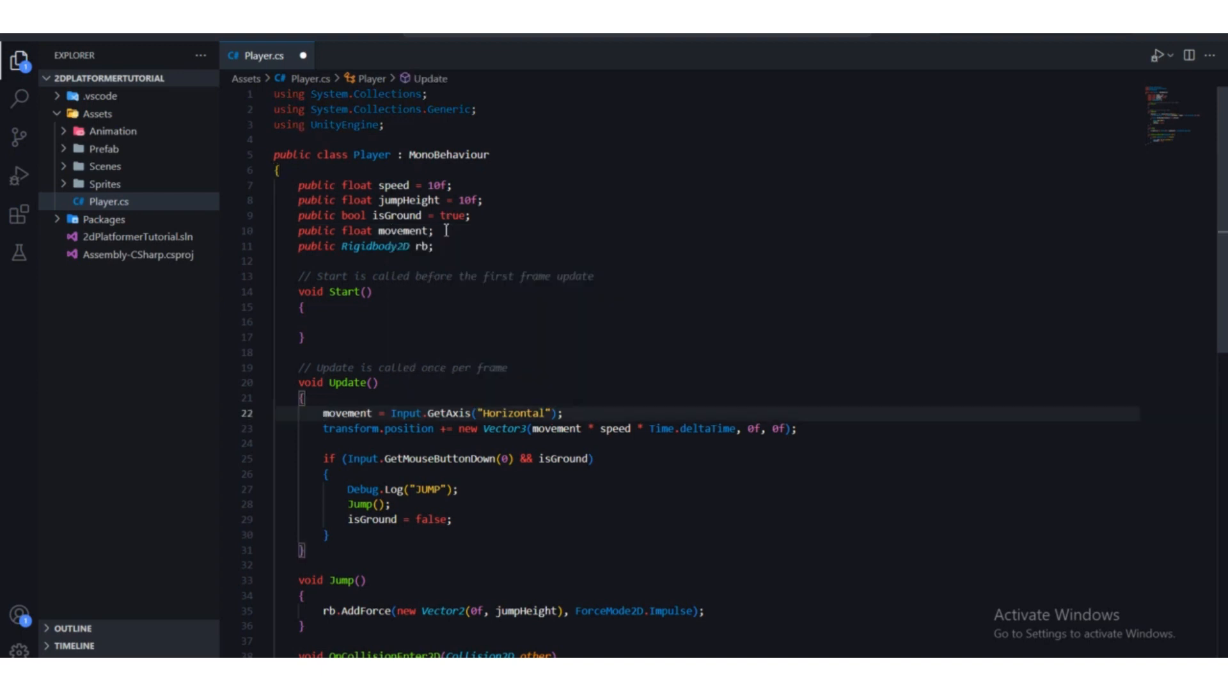
# Review the movement field's declaration and its uses in Update, in the Input.GetAxis assignment and the transform.position line.
pyautogui.click(448, 230)
pyautogui.moveTo(447, 231); pyautogui.dragTo(288, 232)
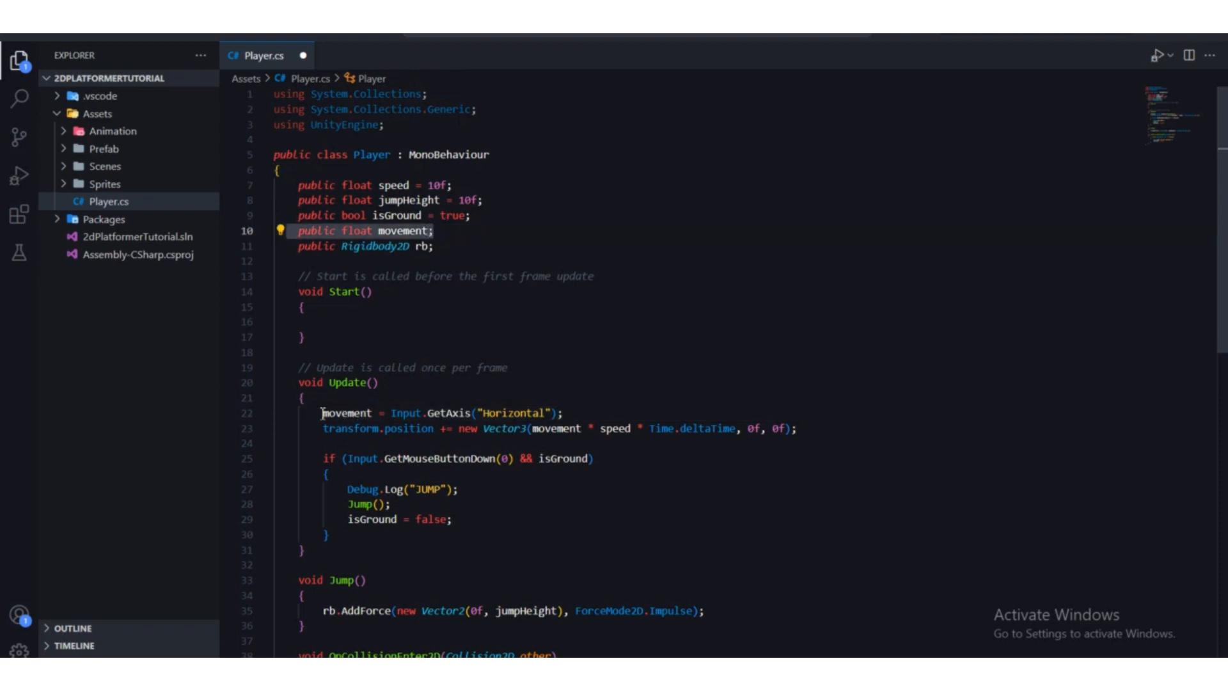
pyautogui.moveTo(322, 412); pyautogui.dragTo(392, 414)
pyautogui.click(568, 416)
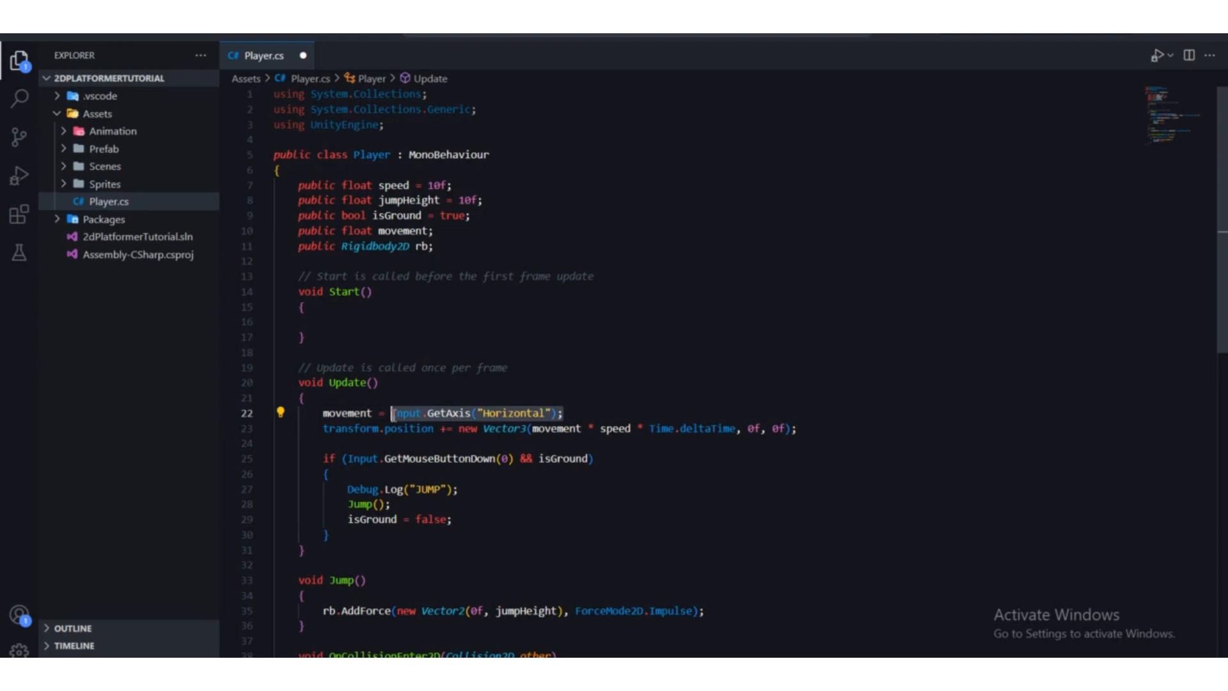
pyautogui.click(584, 403)
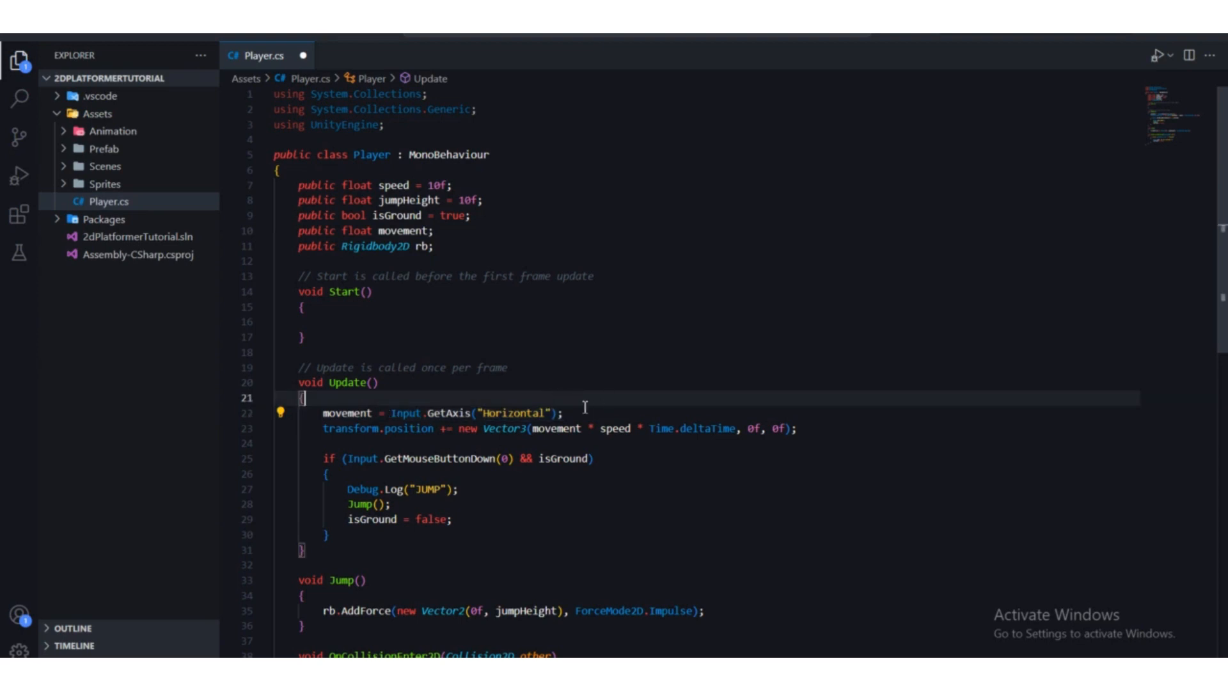
pyautogui.moveTo(585, 406); pyautogui.dragTo(391, 414)
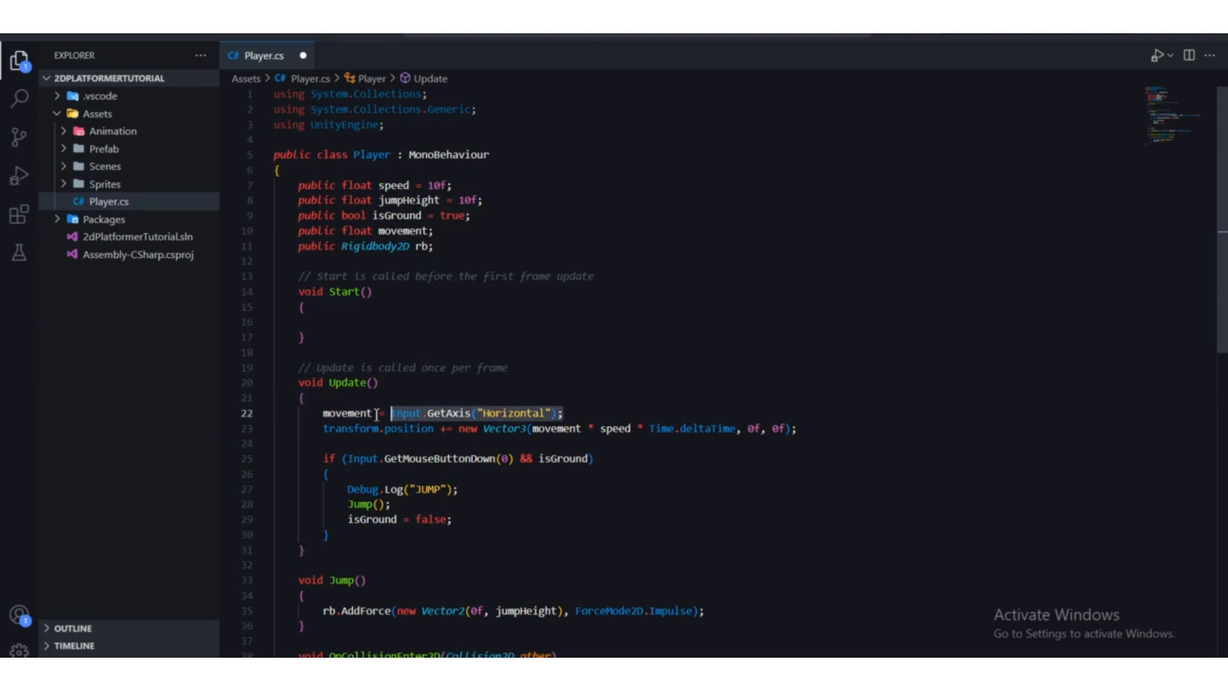
pyautogui.click(377, 415)
pyautogui.click(585, 428)
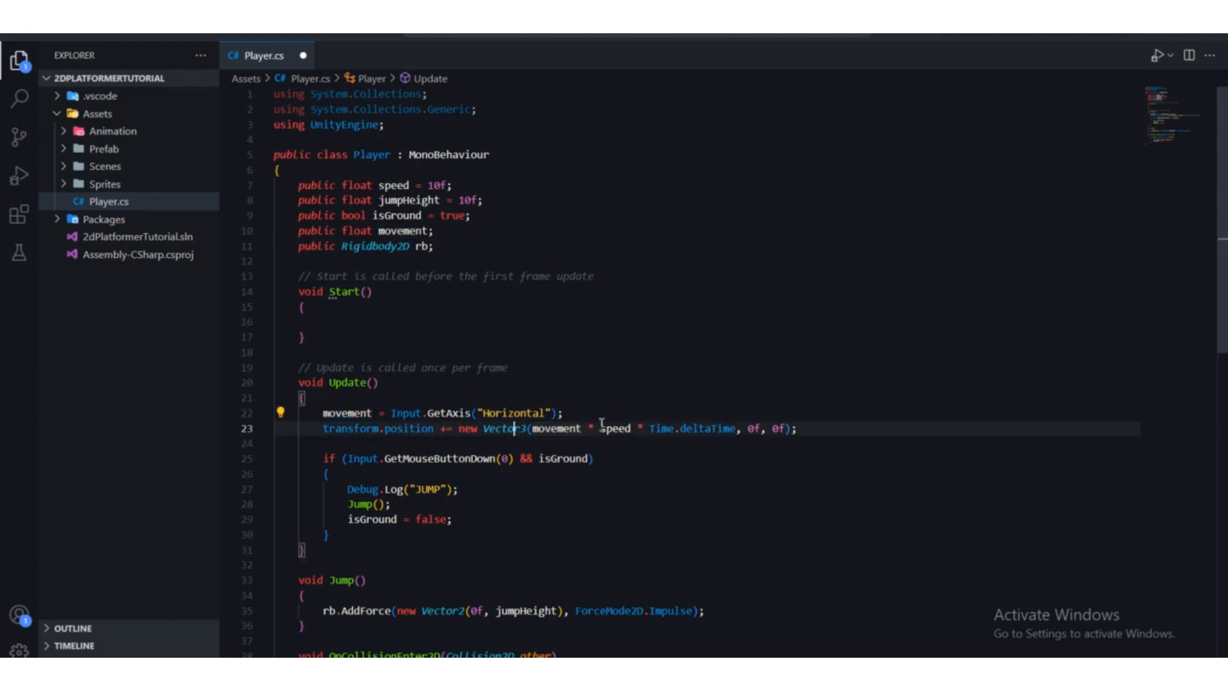
pyautogui.doubleClick(583, 430)
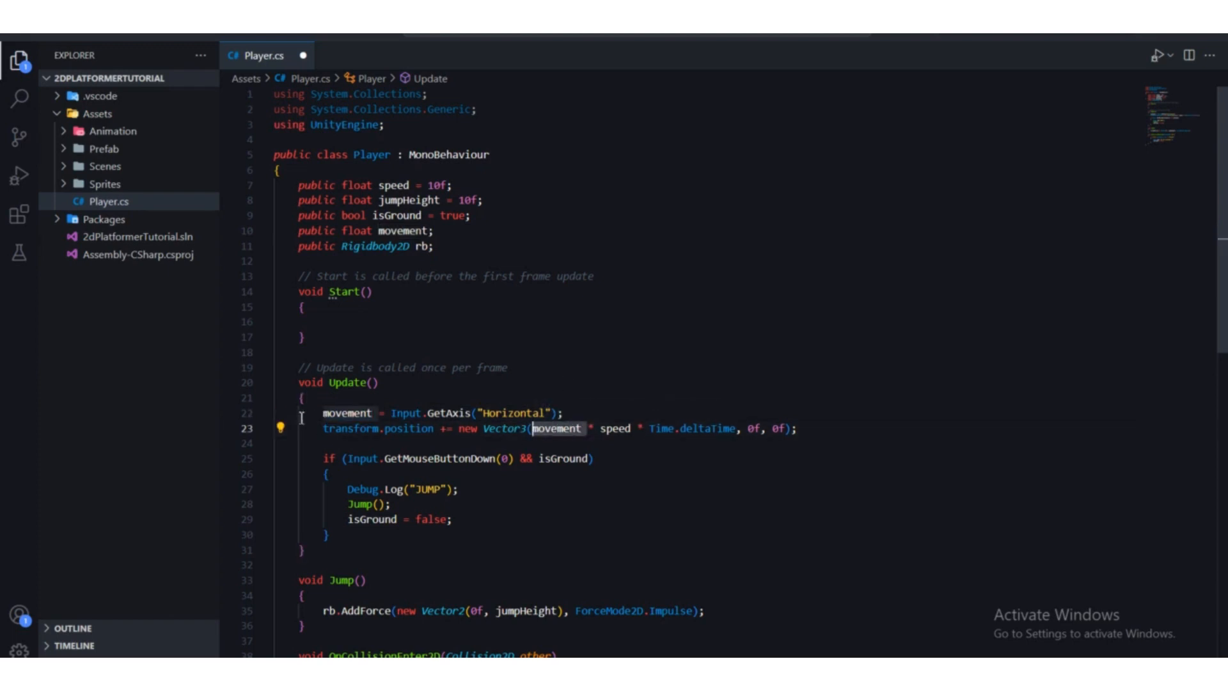
pyautogui.moveTo(435, 231); pyautogui.dragTo(299, 231)
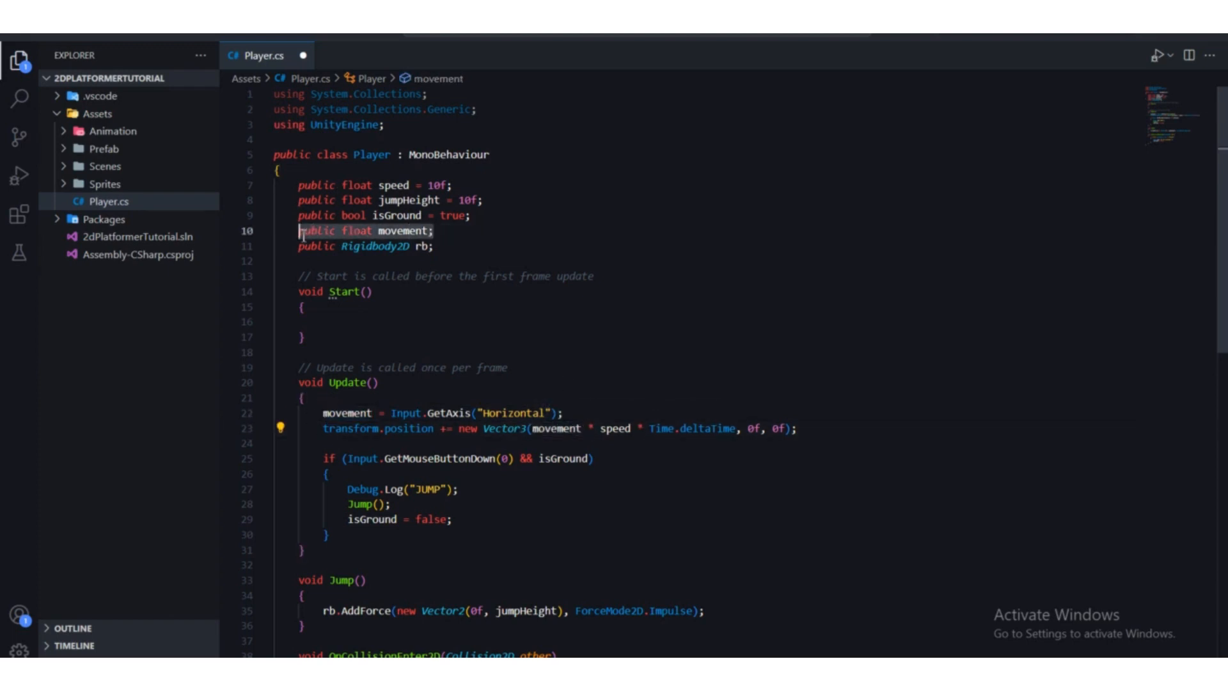
pyautogui.click(551, 322)
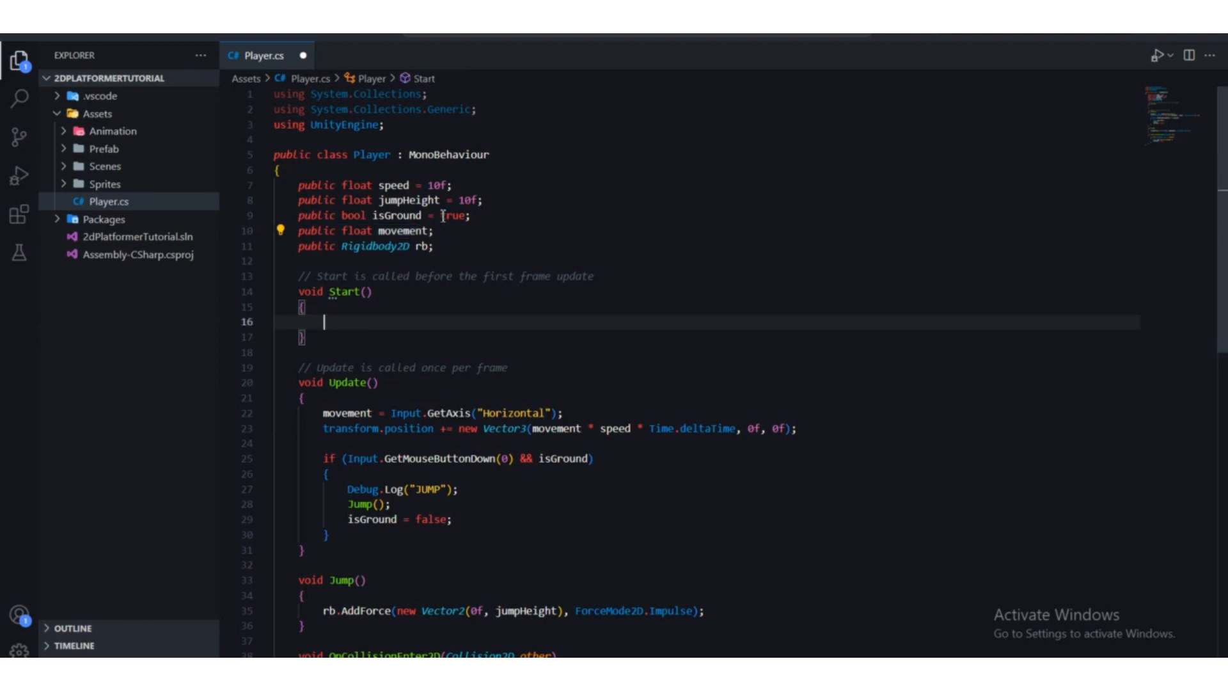
pyautogui.click(443, 231)
pyautogui.scroll(-1, 384, 320)
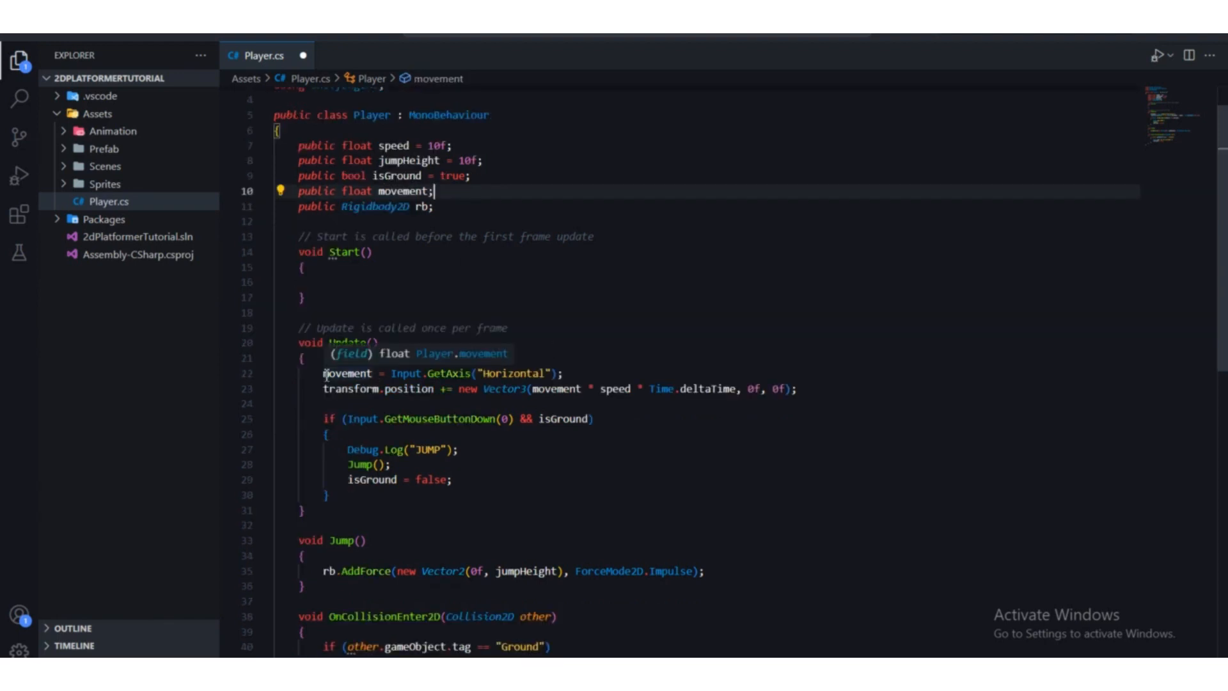
pyautogui.click(327, 376)
pyautogui.scroll(1, 384, 358)
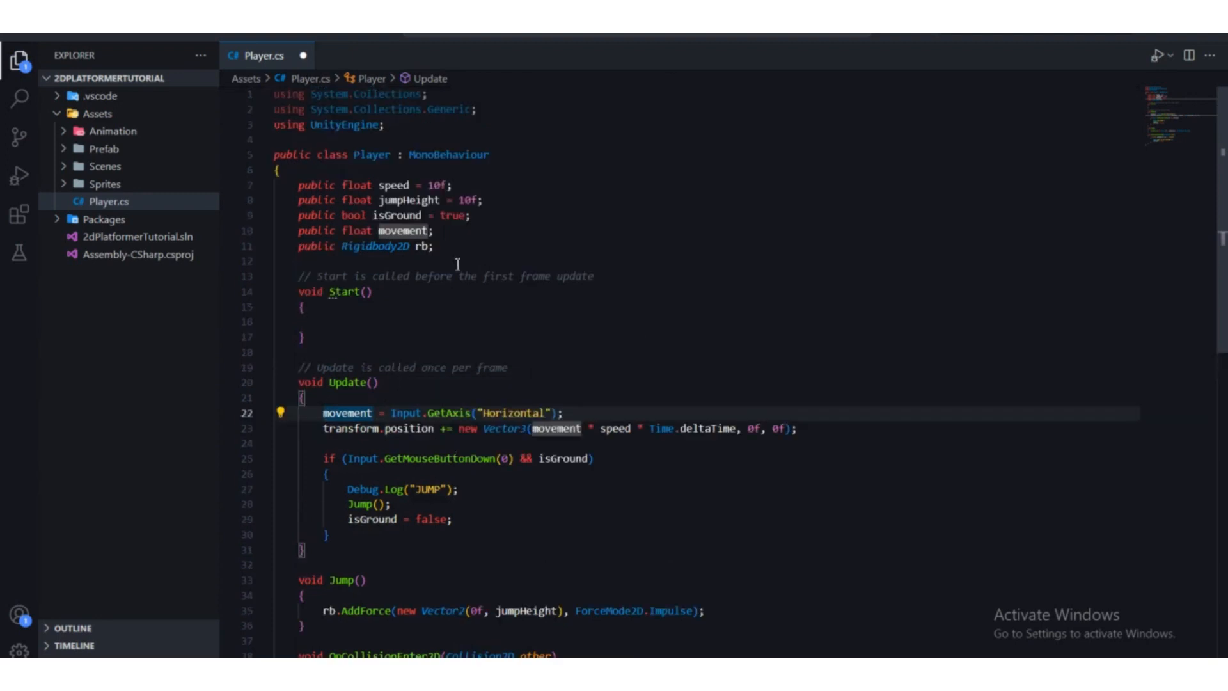
pyautogui.click(458, 262)
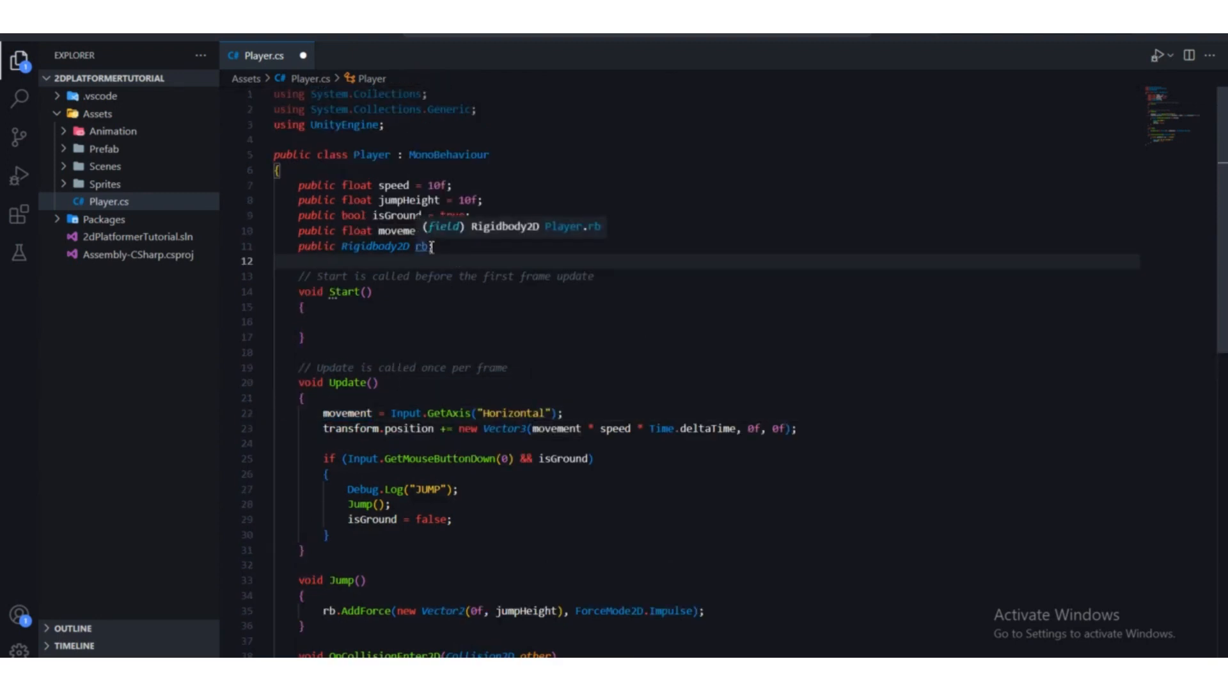
# Save Player.cs, play-test moving the Player left and right along the ground in Unity, and stop the game.
pyautogui.hotkey('ctrl', 's')
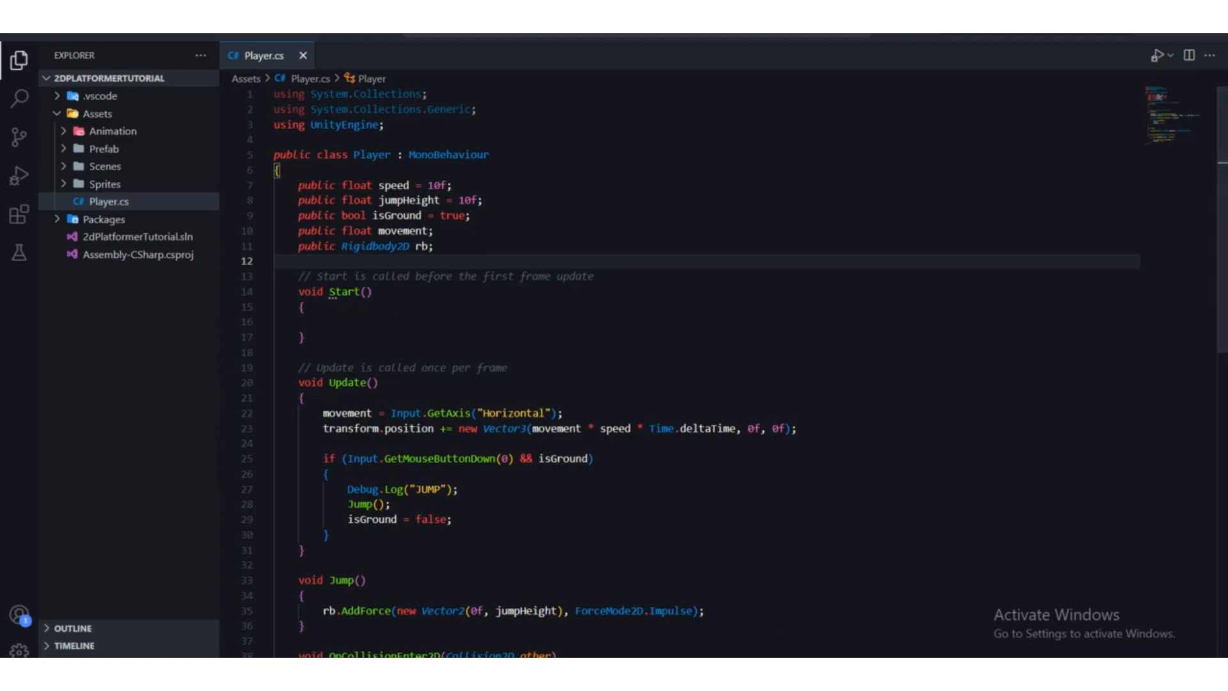
pyautogui.hotkey('alt', 'Tab')
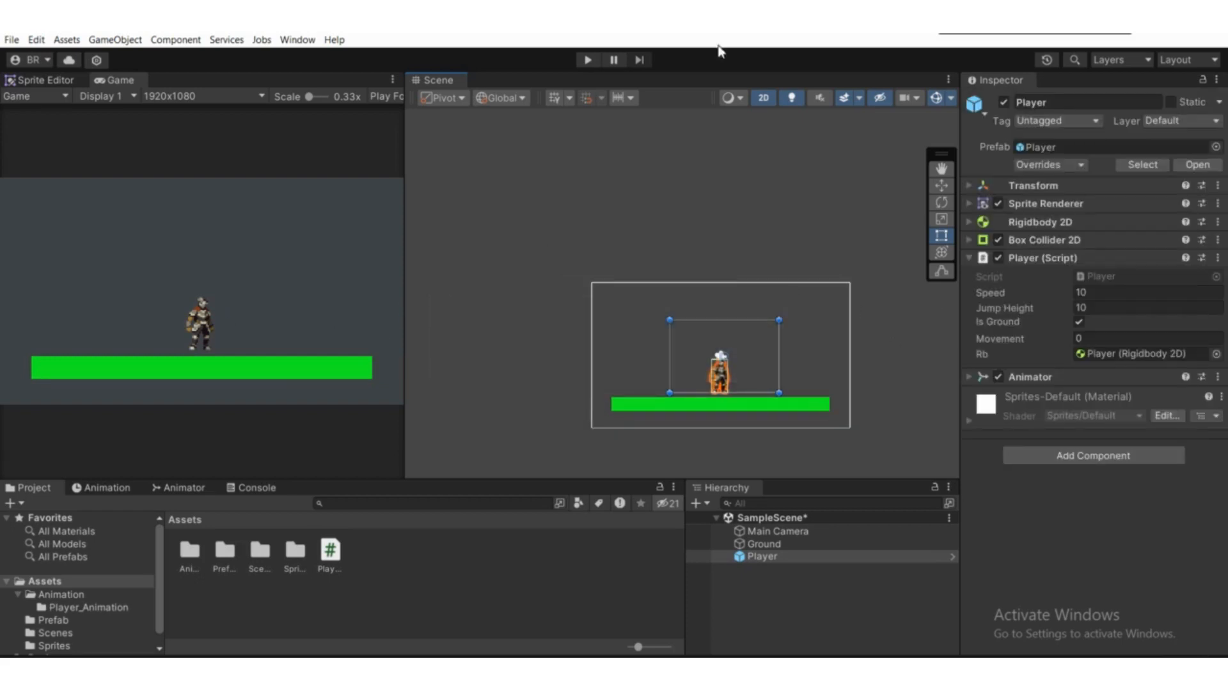
pyautogui.click(588, 60)
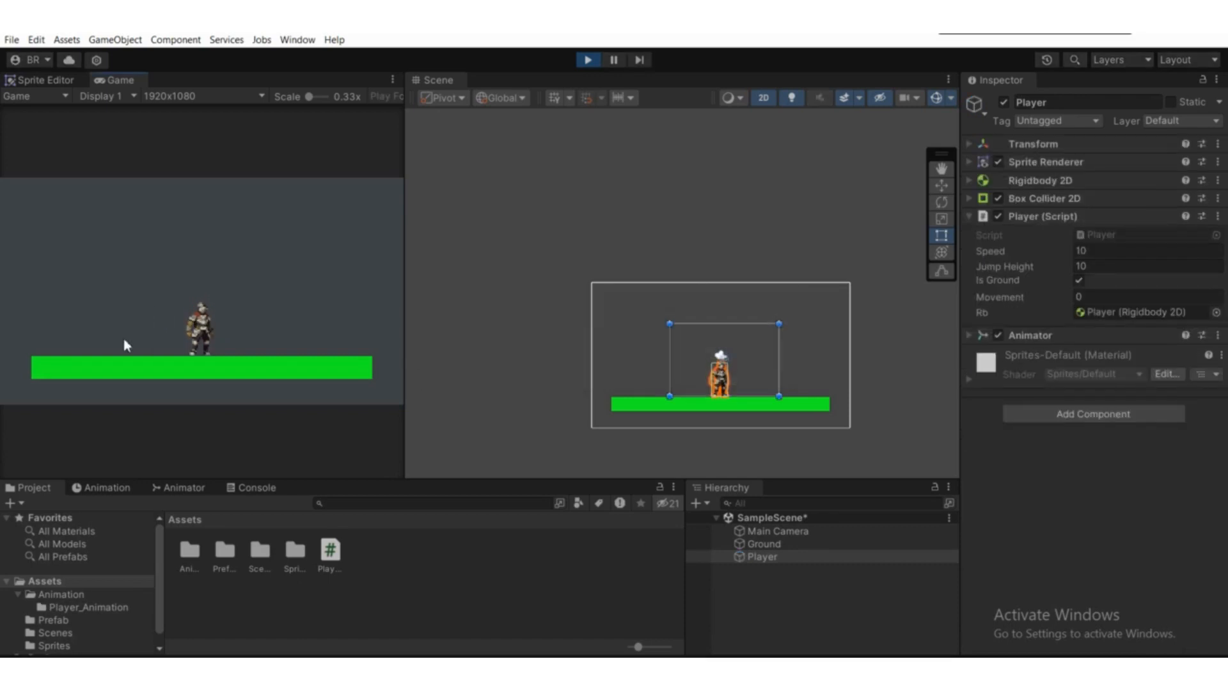
pyautogui.press('Left')
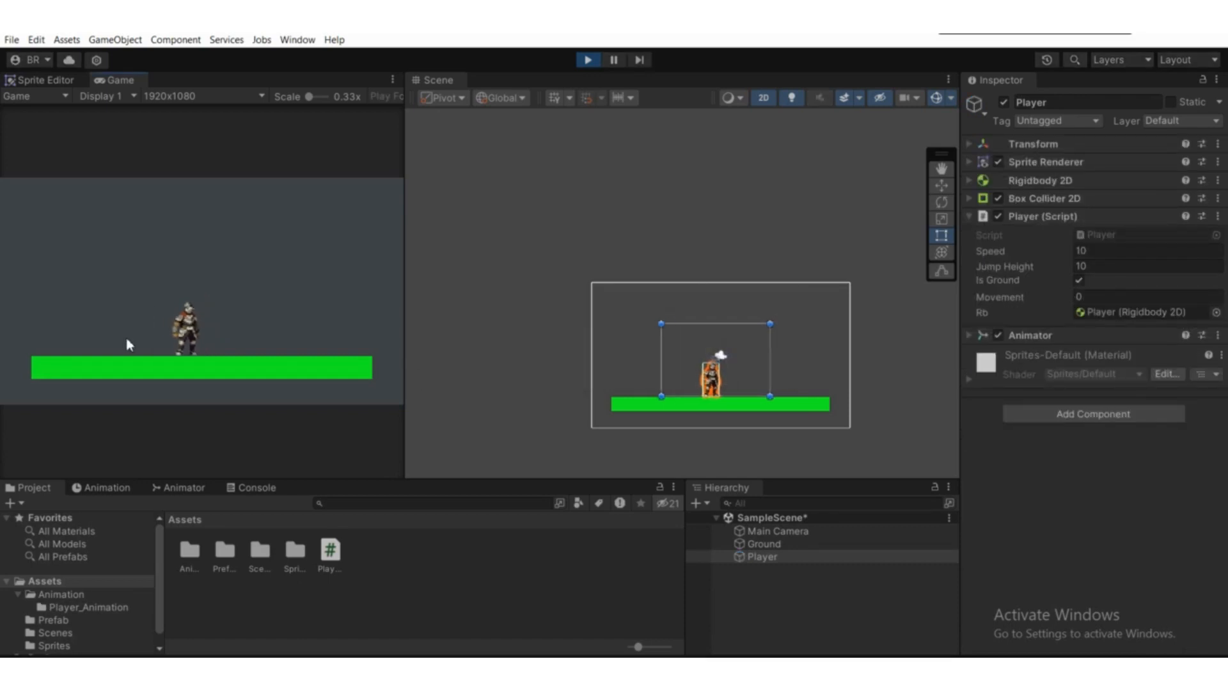
pyautogui.press('Right')
pyautogui.press('Left')
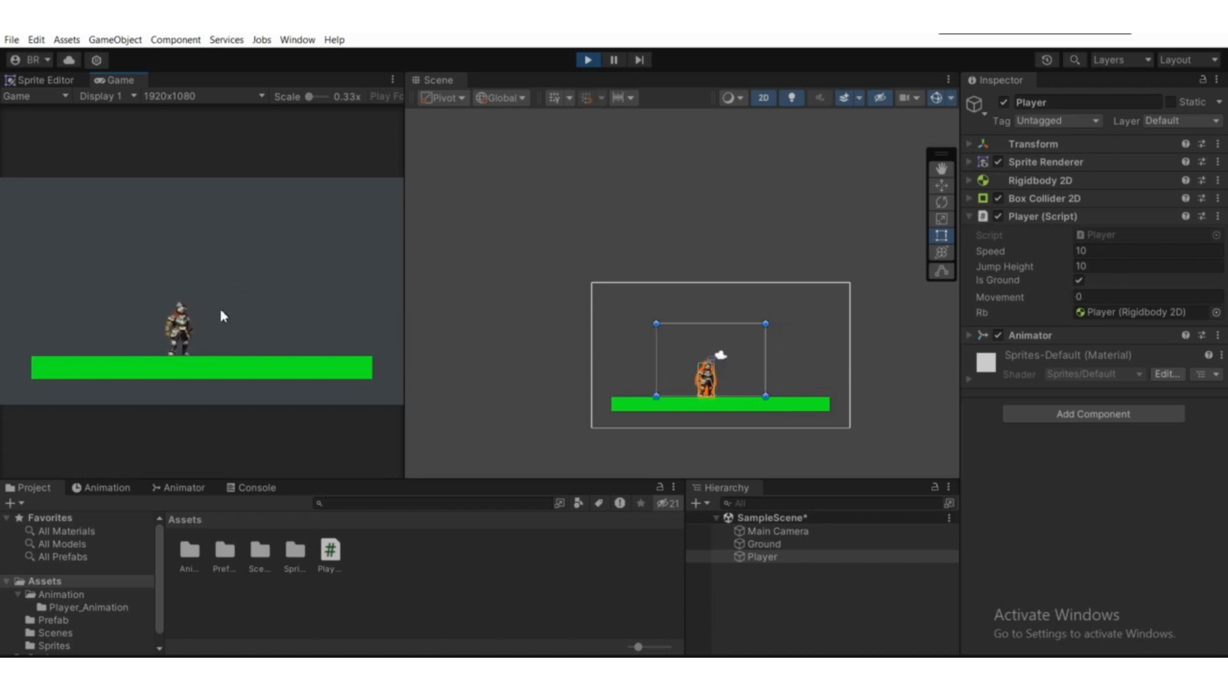
pyautogui.press('Right')
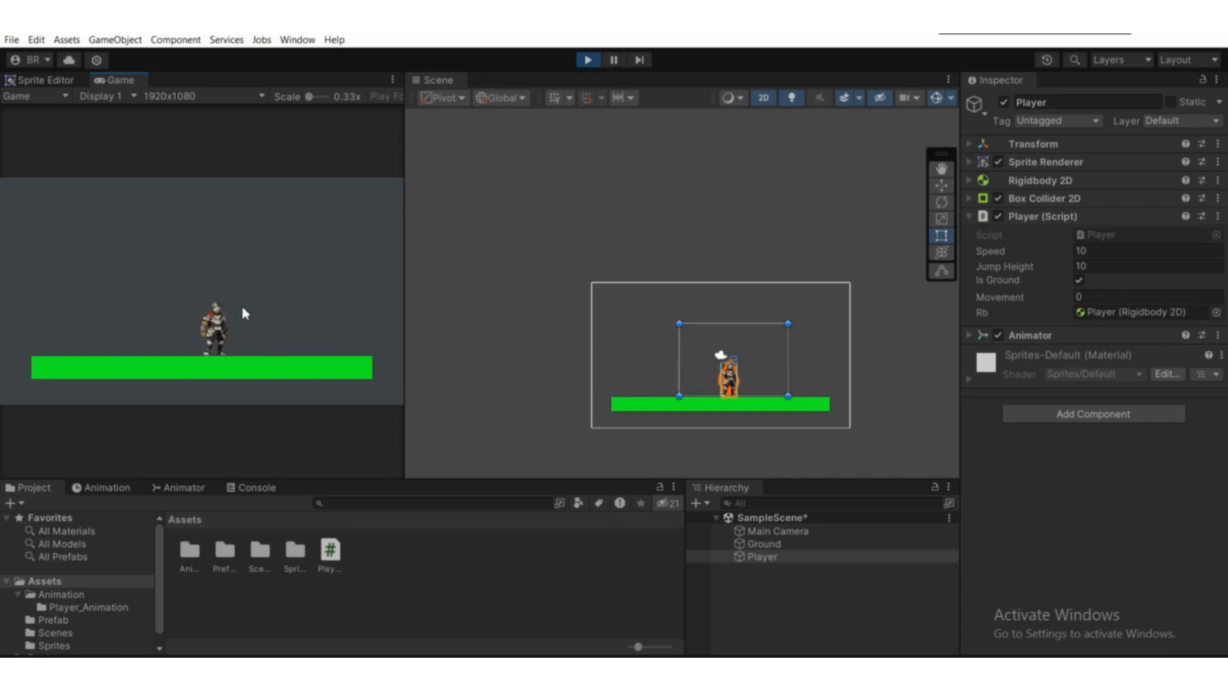
pyautogui.click(588, 60)
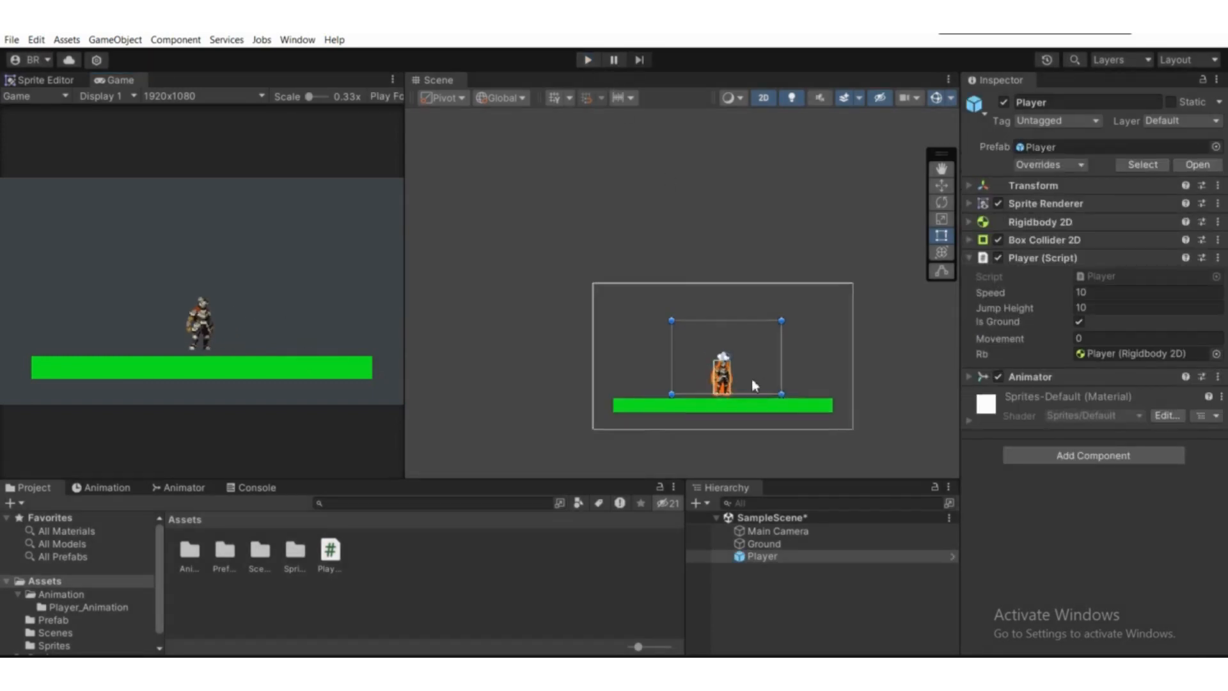
# Return to Player.cs in Visual Studio Code and insert two empty lines below the jump if block in Update.
pyautogui.scroll(5, 722, 365)
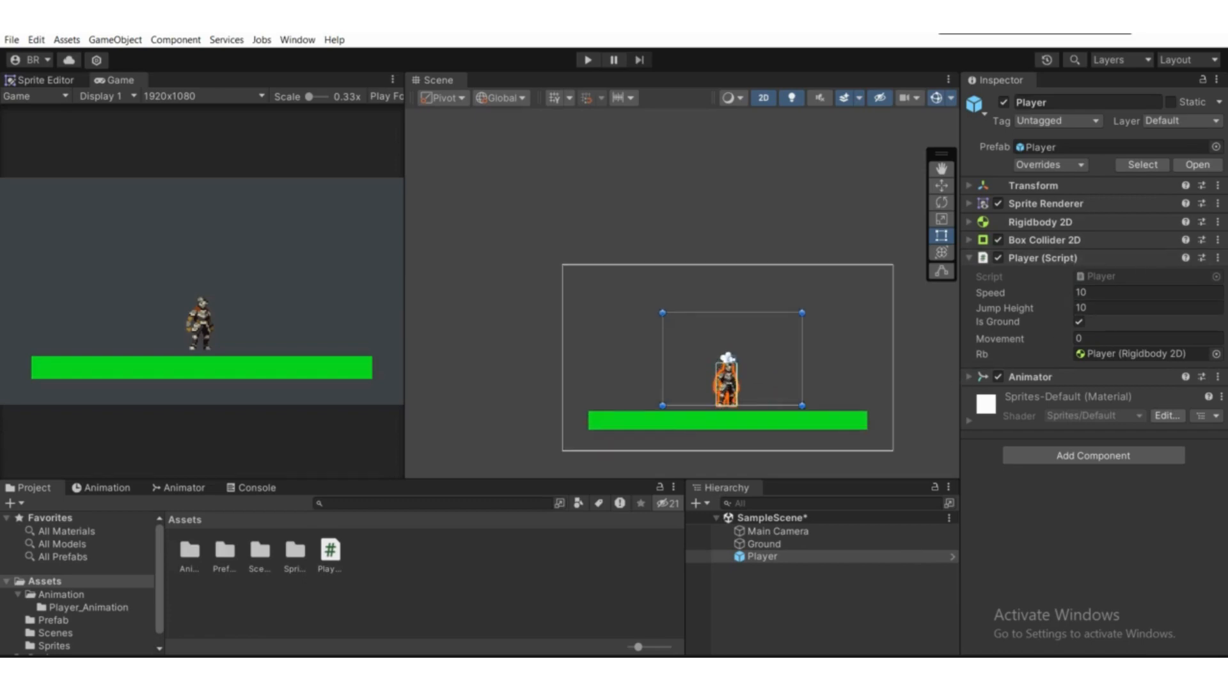
pyautogui.hotkey('alt', 'Tab')
pyautogui.scroll(-7, 481, 299)
pyautogui.click(404, 307)
pyautogui.scroll(3, 387, 297)
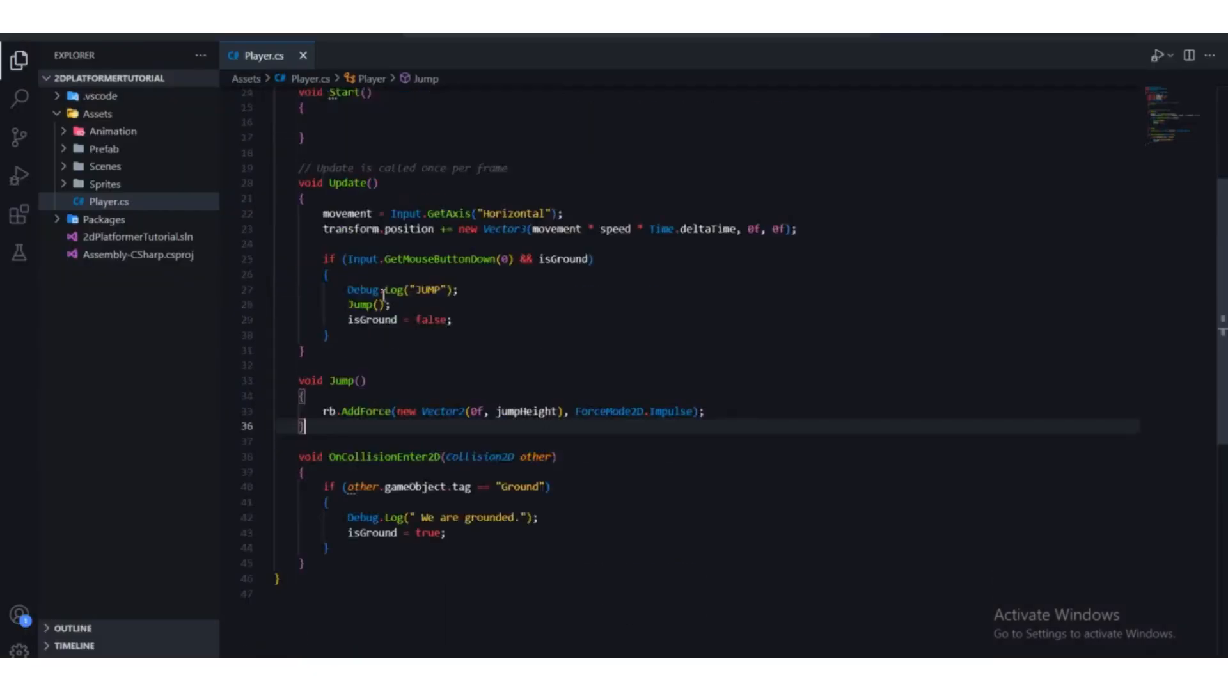
pyautogui.scroll(1, 383, 294)
pyautogui.click(327, 376)
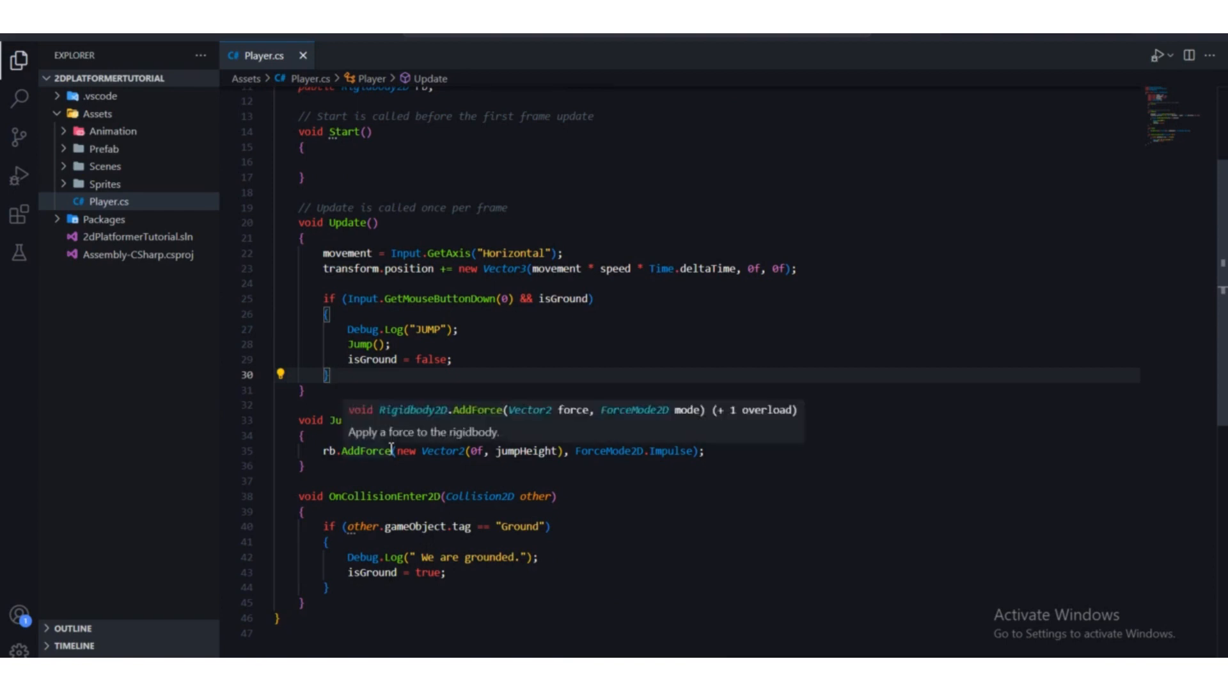
pyautogui.press('Return')
pyautogui.press('Return')
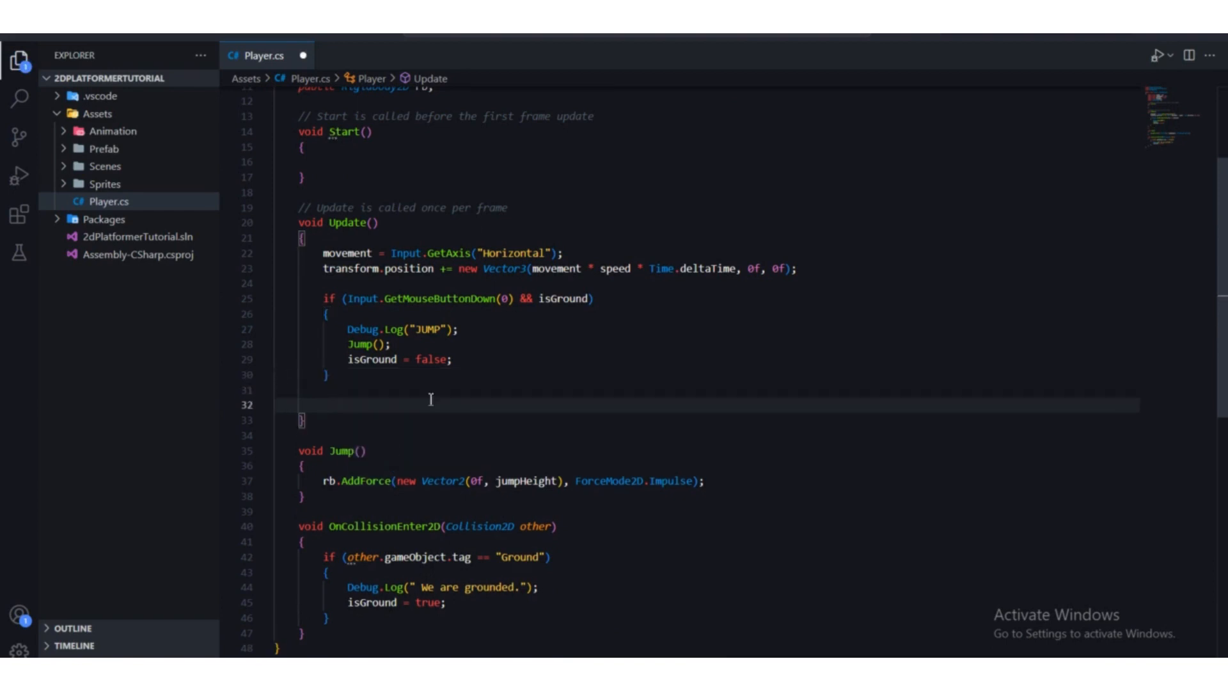
# Declare a public bool facingRight set to true below the Rigidbody2D rb field, separated by an empty line.
pyautogui.scroll(4, 432, 399)
pyautogui.click(479, 230)
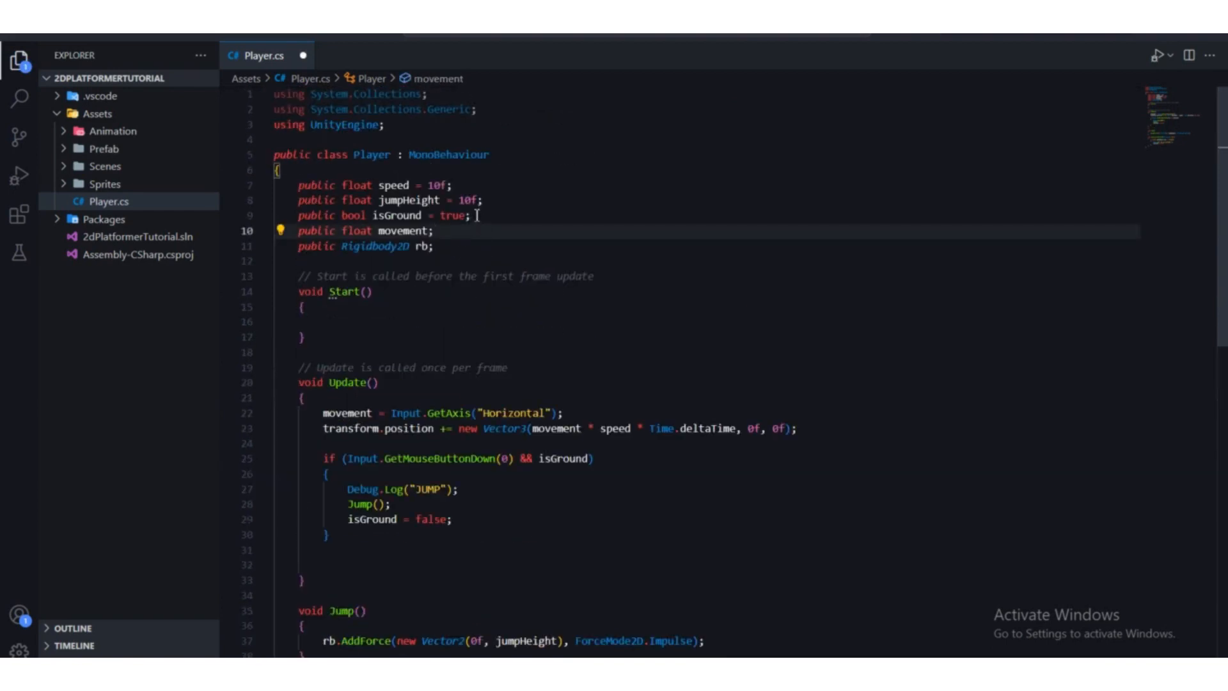
pyautogui.click(476, 215)
pyautogui.click(458, 251)
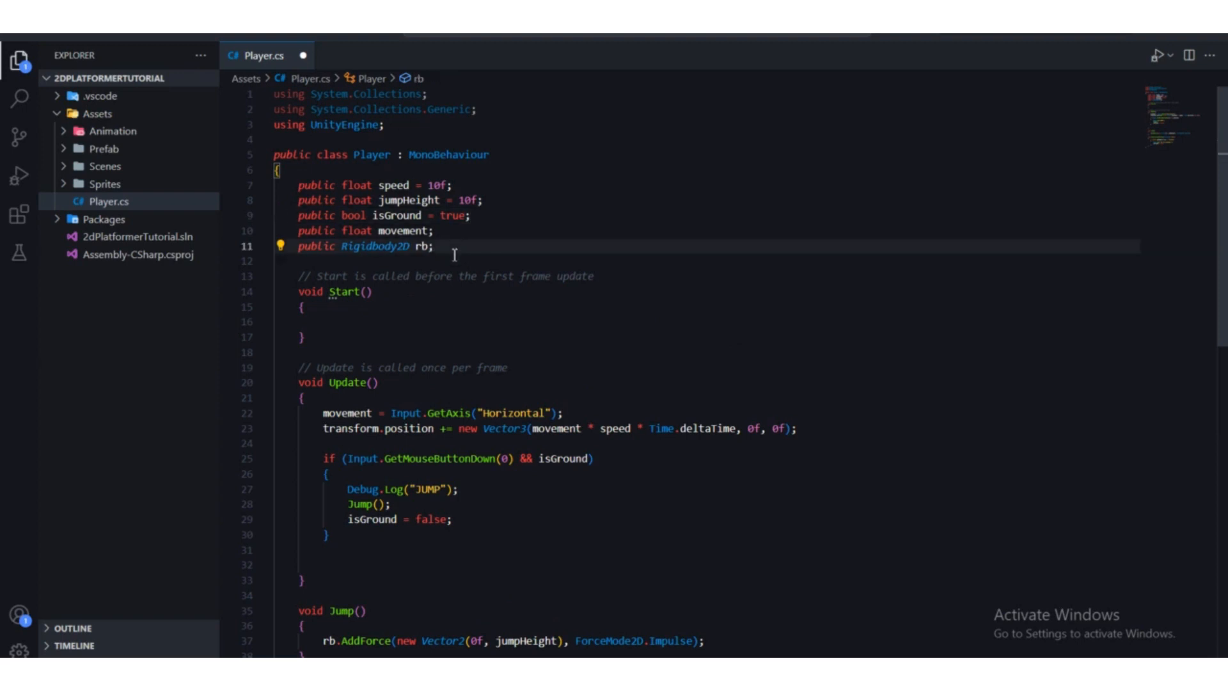
pyautogui.press('Return')
pyautogui.press('Return')
pyautogui.write('p')
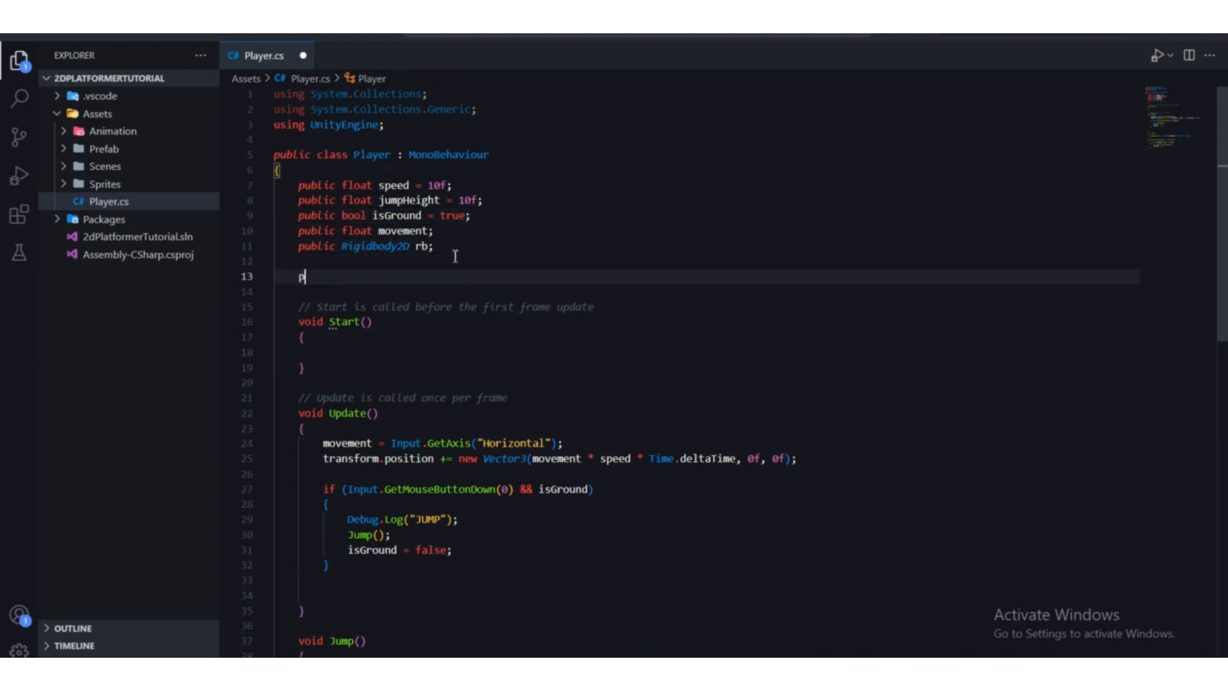
pyautogui.write('ubl')
pyautogui.press('Escape')
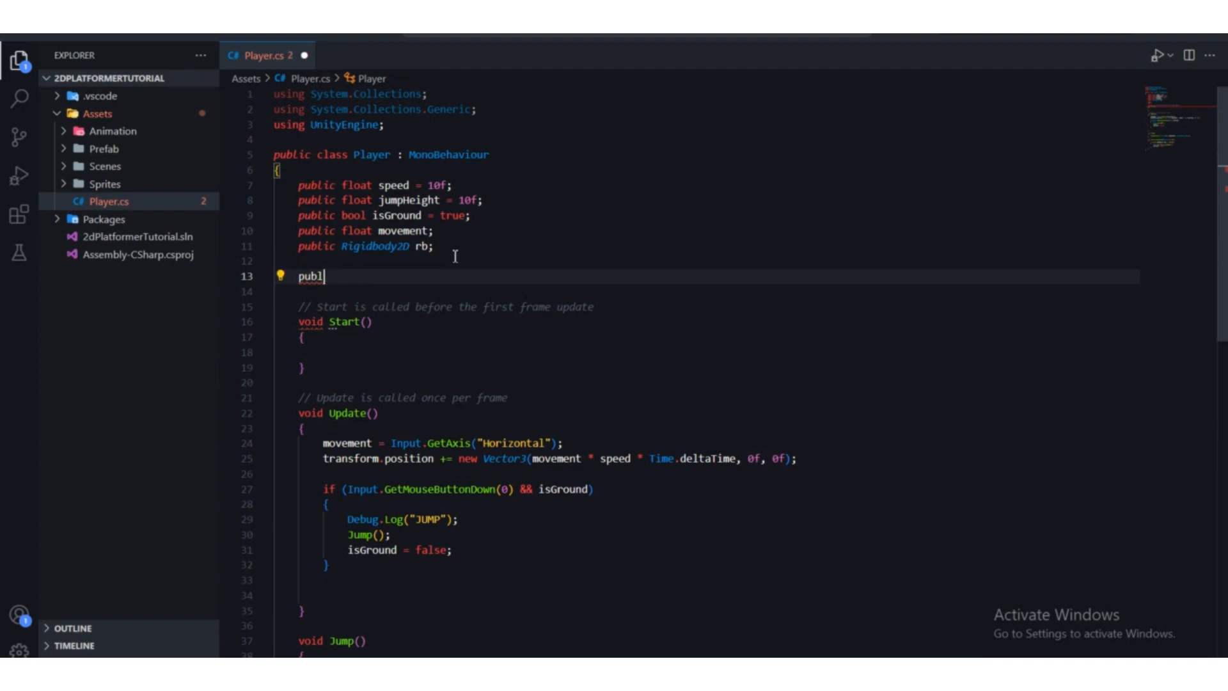
pyautogui.write('ic ')
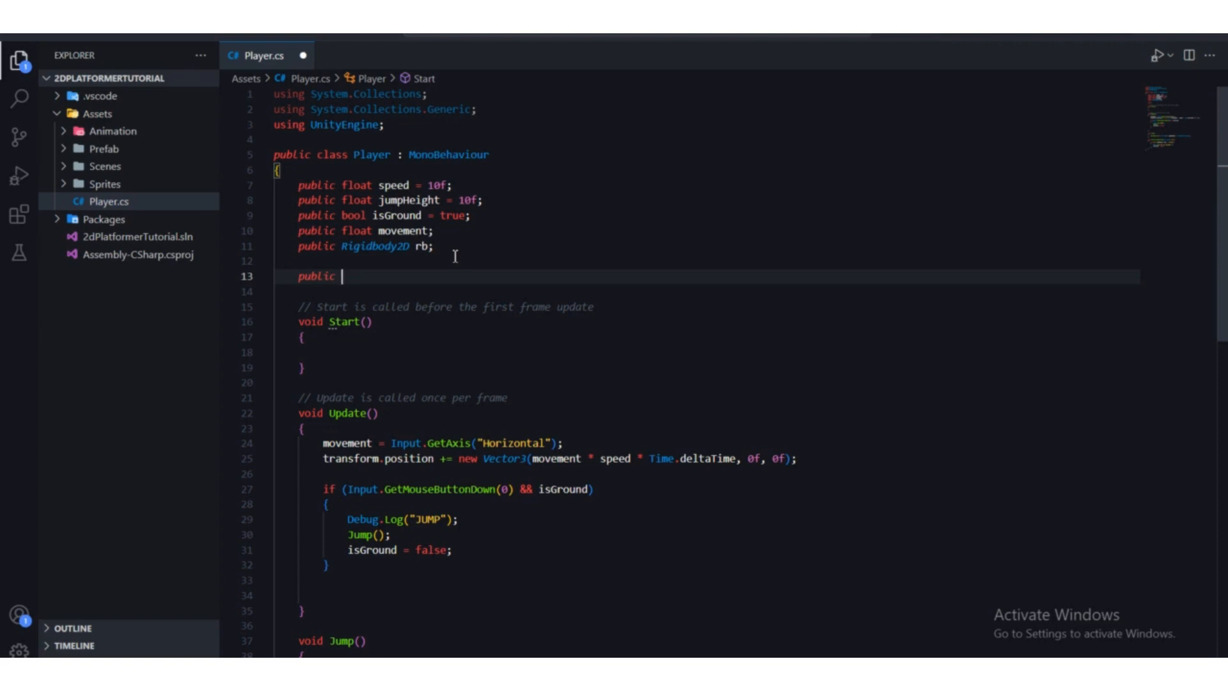
pyautogui.write('bool')
pyautogui.press('Escape')
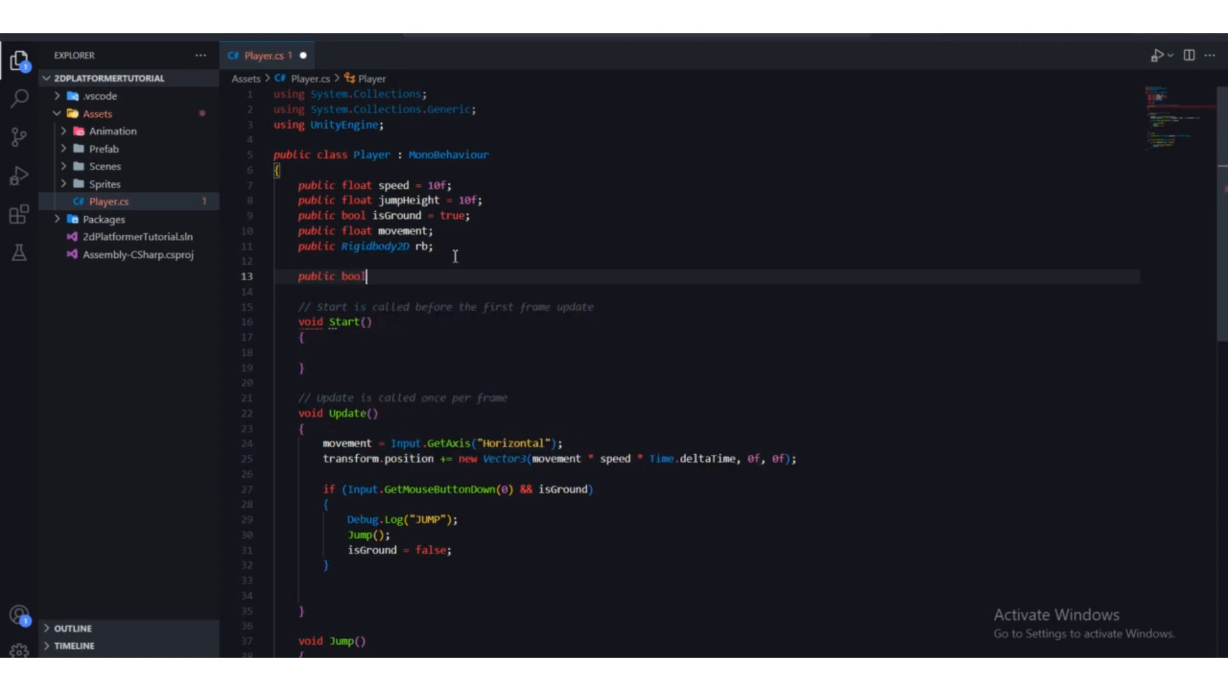
pyautogui.write('facing')
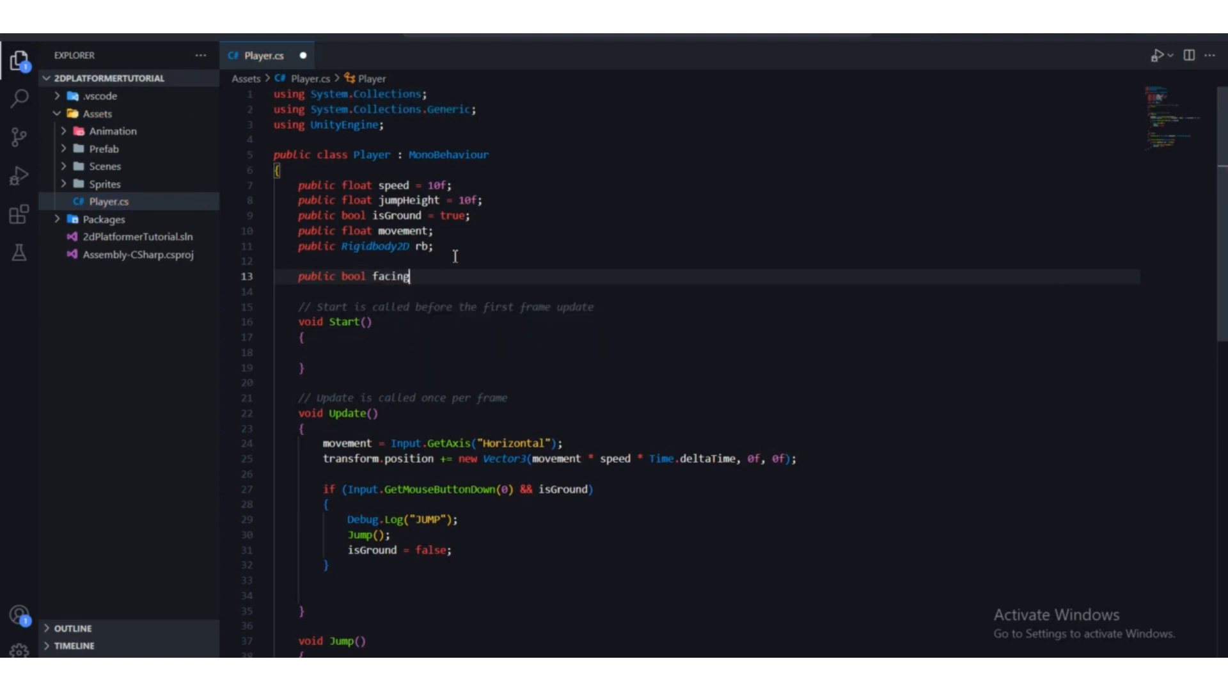
pyautogui.write('Rig')
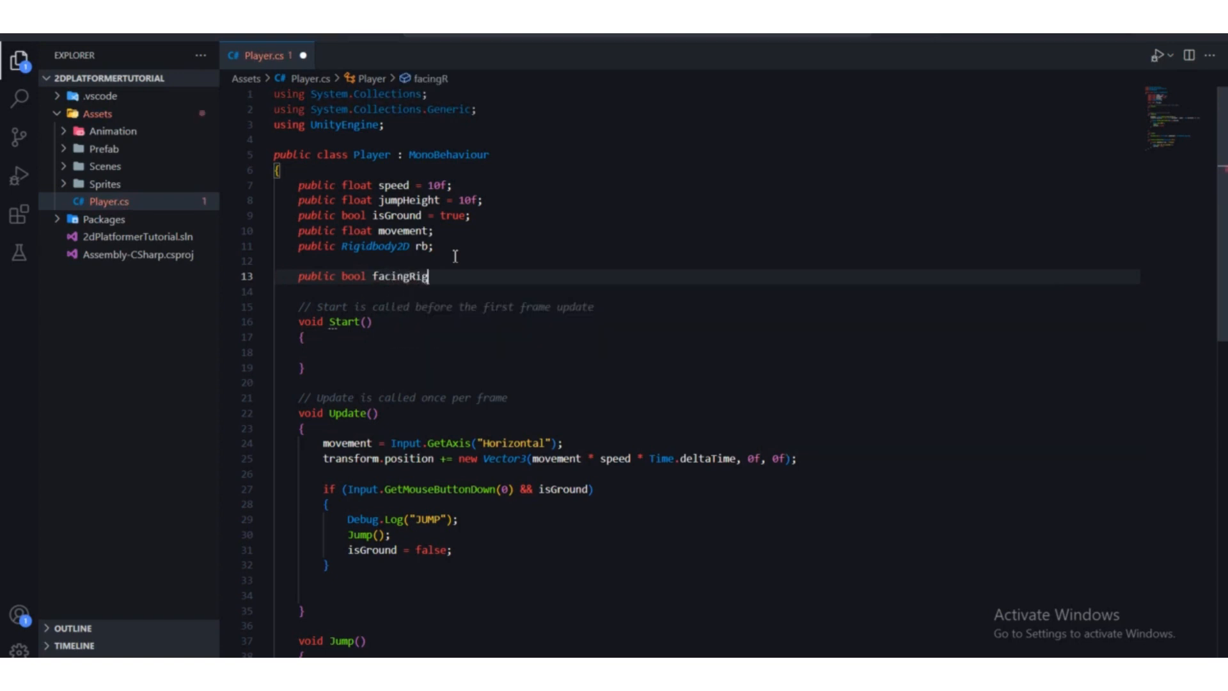
pyautogui.write('ht = true;')
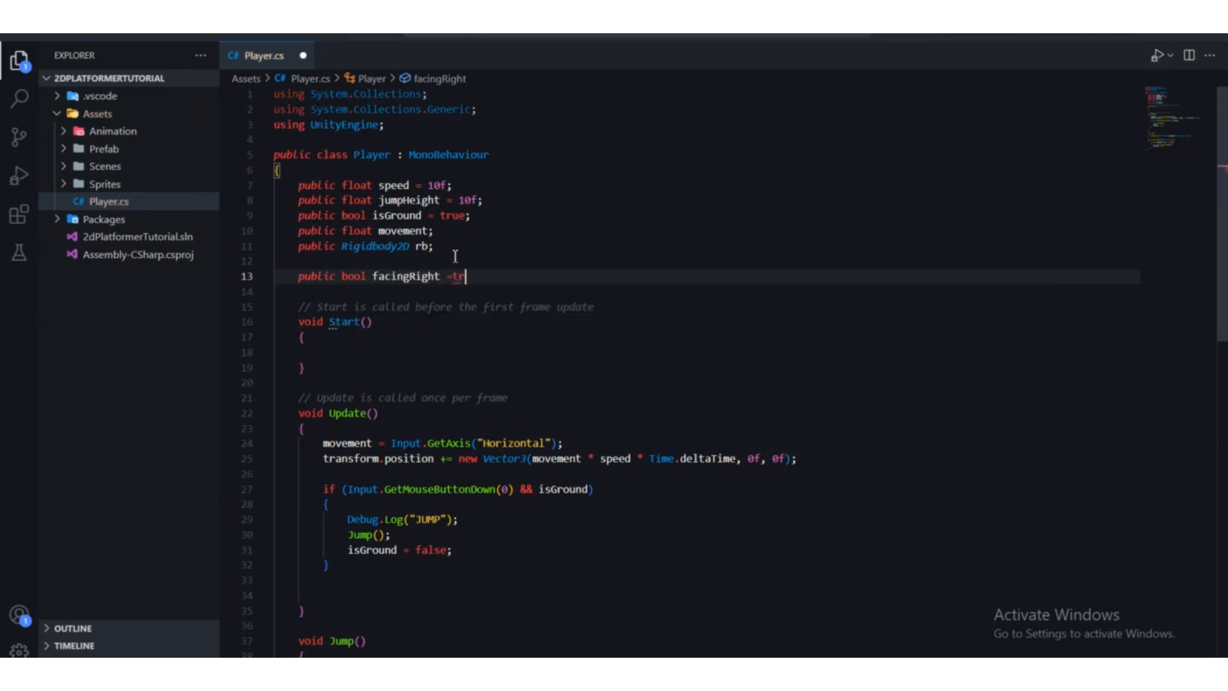
# Save Player.cs and switch to Unity to check the Player script's Facing Right property.
pyautogui.hotkey('ctrl', 's')
pyautogui.hotkey('alt', 'Tab')
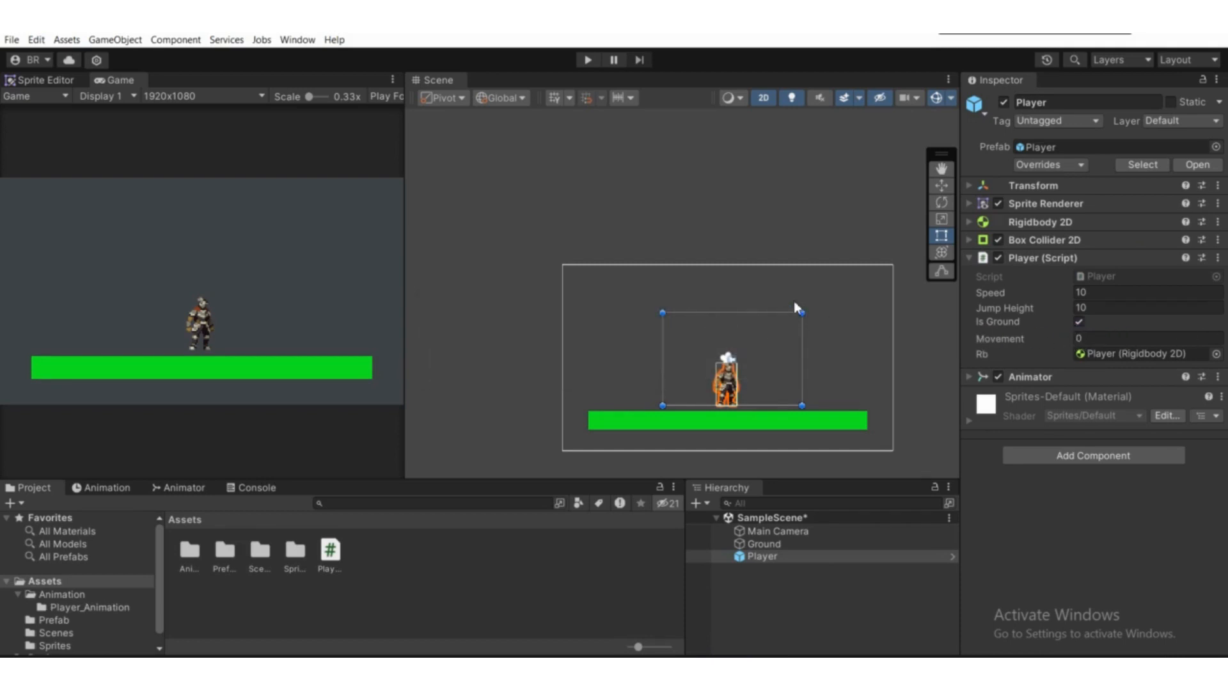
pyautogui.scroll(-2, 806, 304)
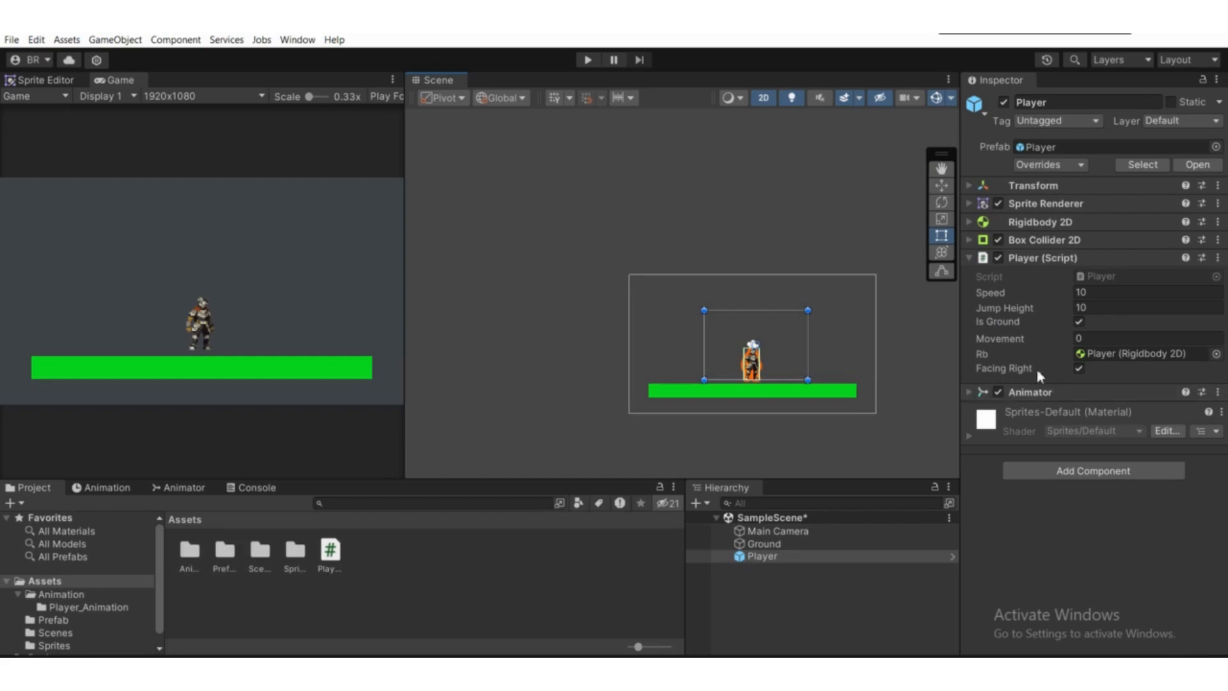
# Return to Player.cs in Visual Studio Code and start an if statement below the jump block in Update with the condition movement < 0f.
pyautogui.hotkey('alt', 'Tab')
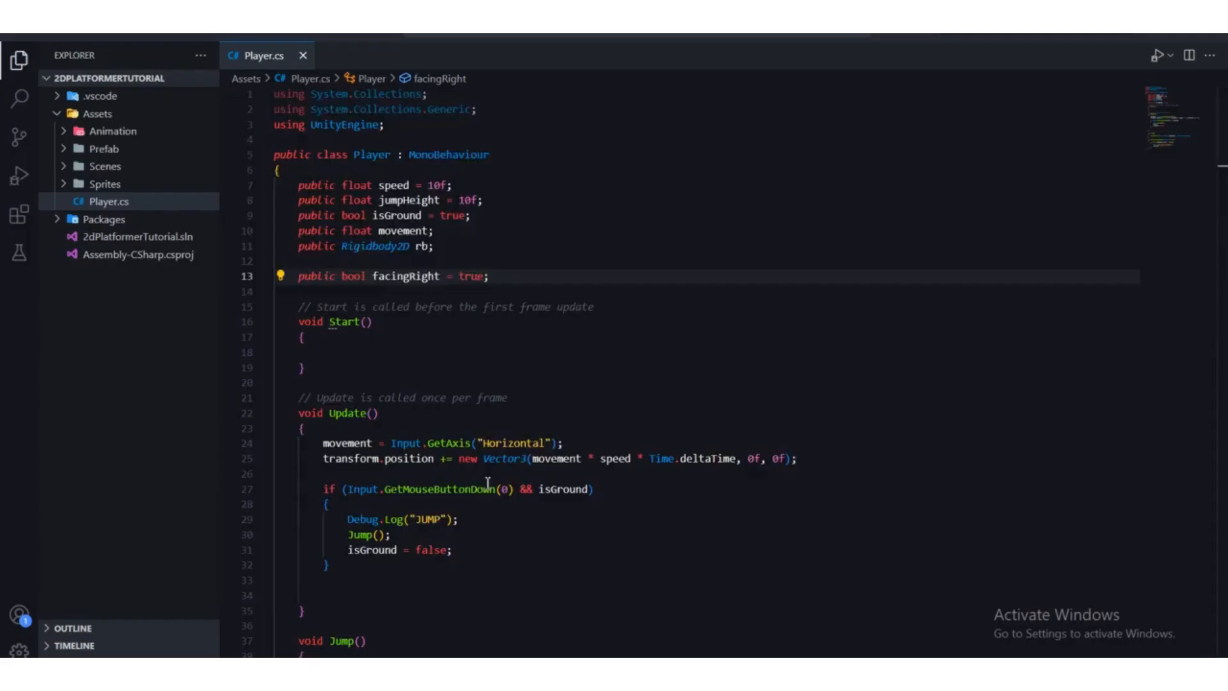
pyautogui.scroll(-1, 479, 467)
pyautogui.scroll(1, 456, 441)
pyautogui.scroll(-4, 450, 431)
pyautogui.click(353, 408)
pyautogui.click(334, 431)
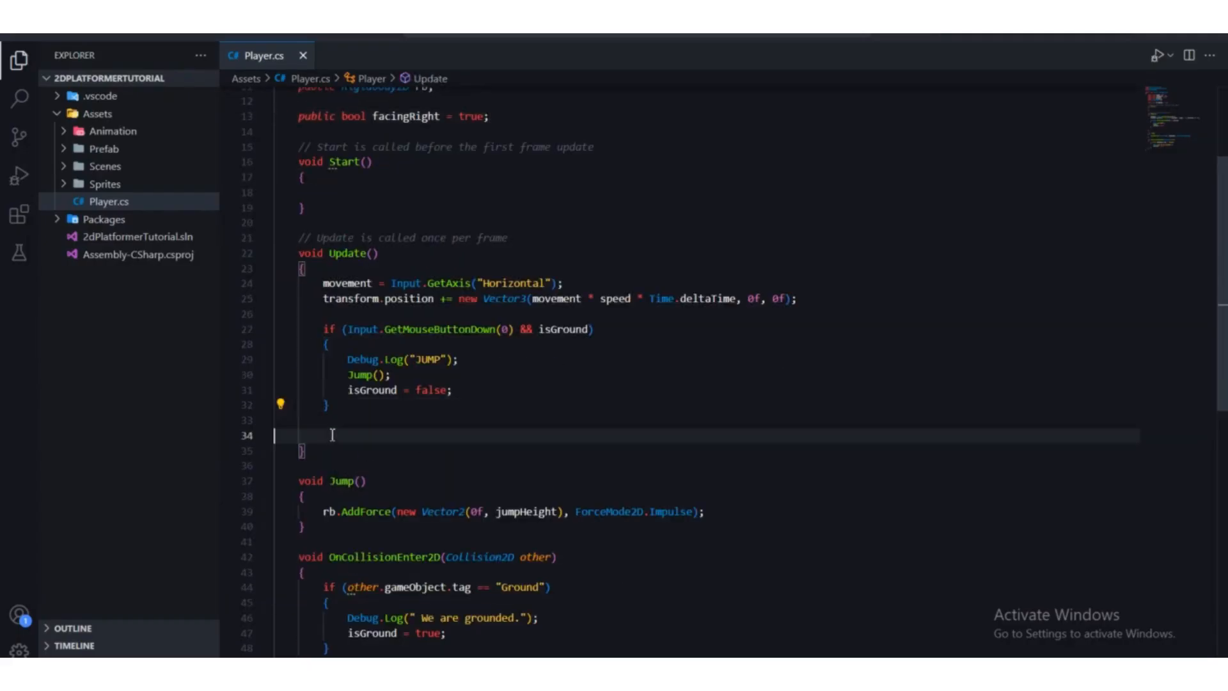
pyautogui.press('Tab')
pyautogui.moveTo(307, 451); pyautogui.dragTo(281, 255)
pyautogui.click(335, 436)
pyautogui.write('if')
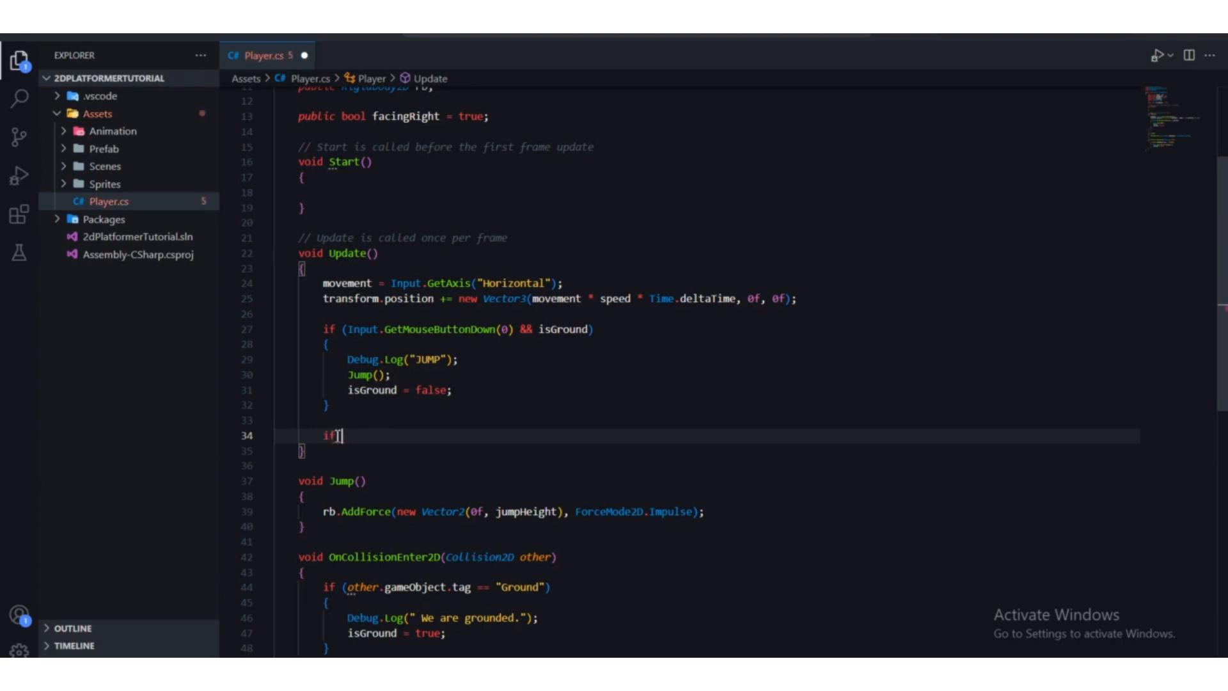
pyautogui.write(' (faci')
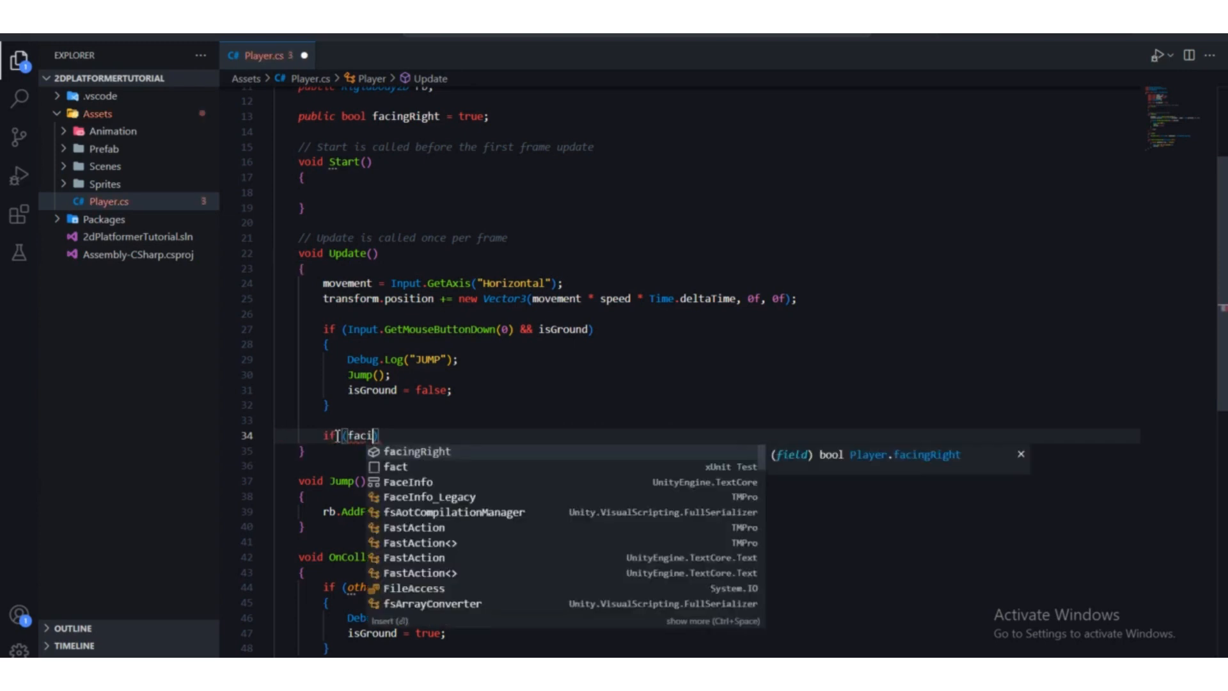
pyautogui.press('BackSpace')
pyautogui.press('BackSpace')
pyautogui.press('BackSpace')
pyautogui.write('movement ')
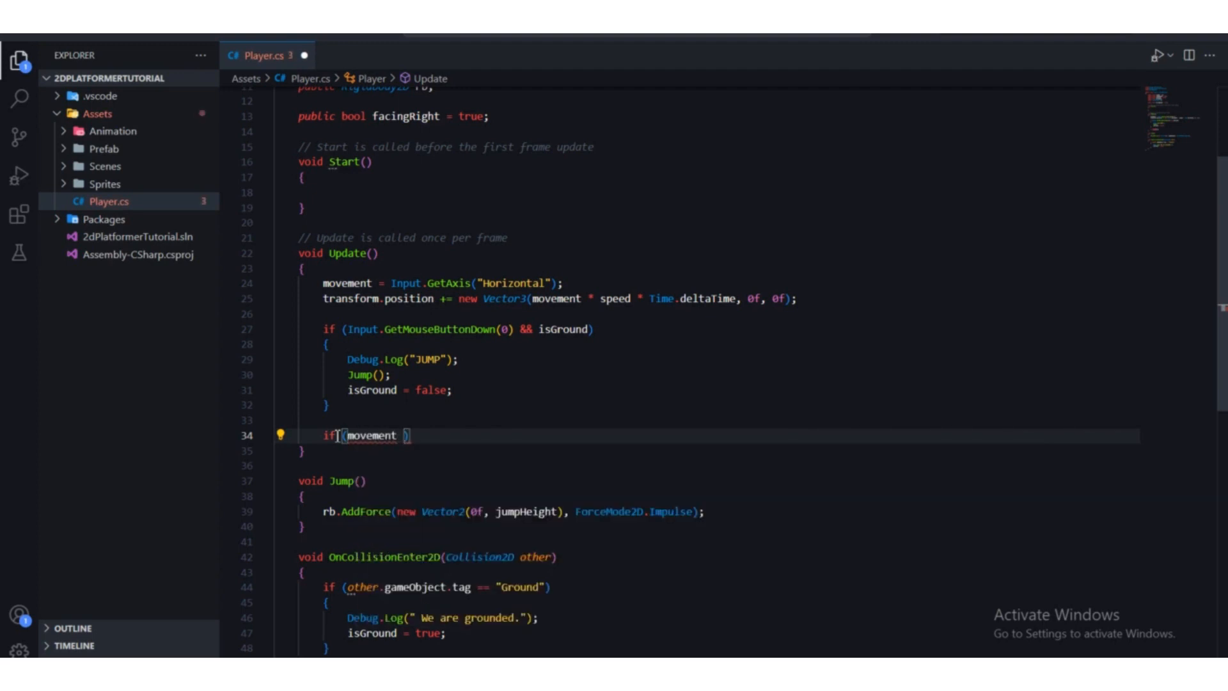
pyautogui.write('< 0f')
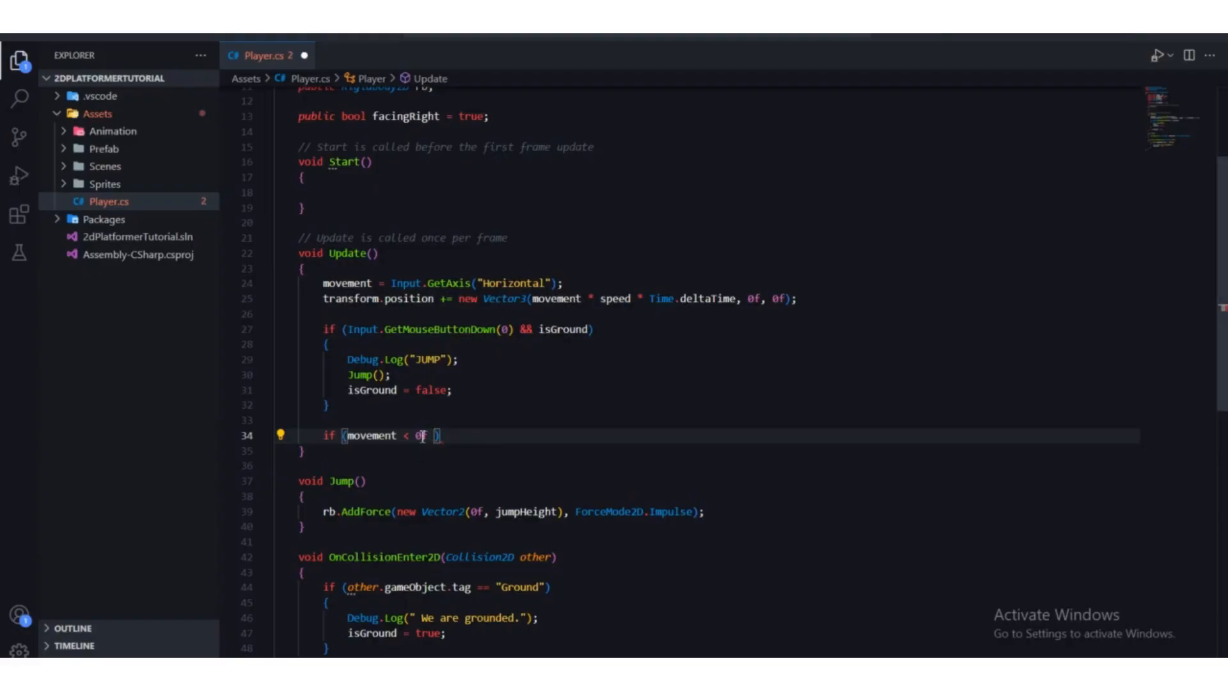
# Extend the new if condition with && facingRight and add an empty braced body below it.
pyautogui.moveTo(432, 436); pyautogui.dragTo(350, 439)
pyautogui.click(495, 447)
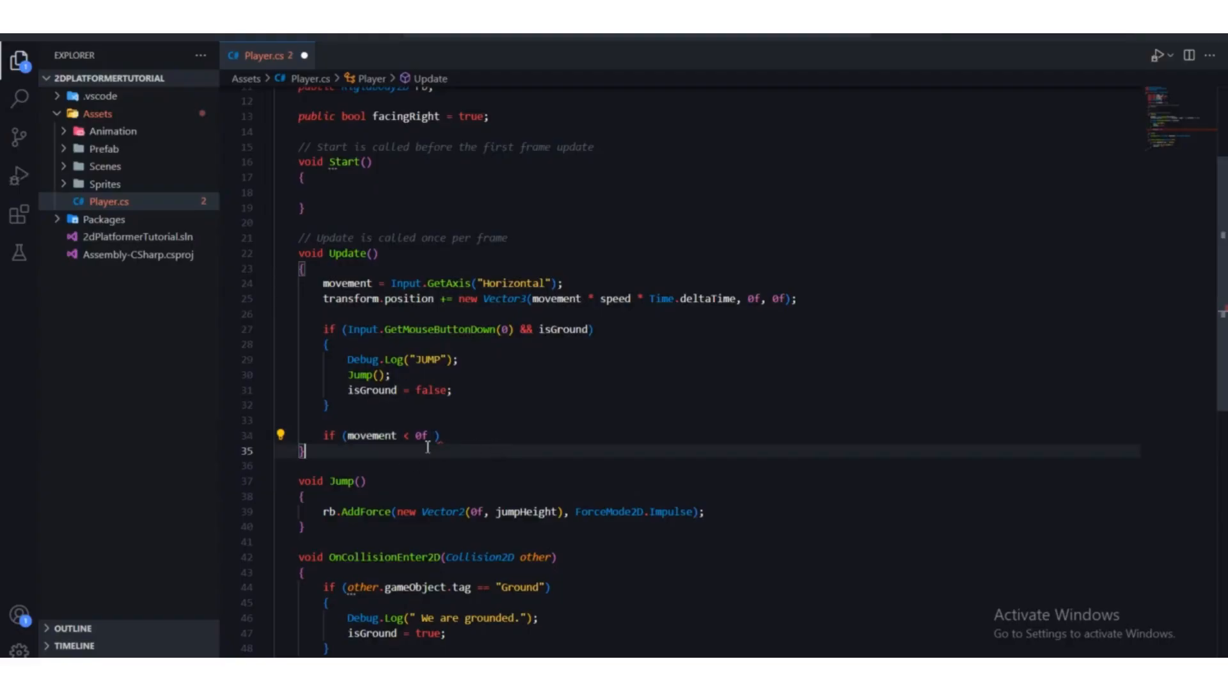
pyautogui.click(437, 437)
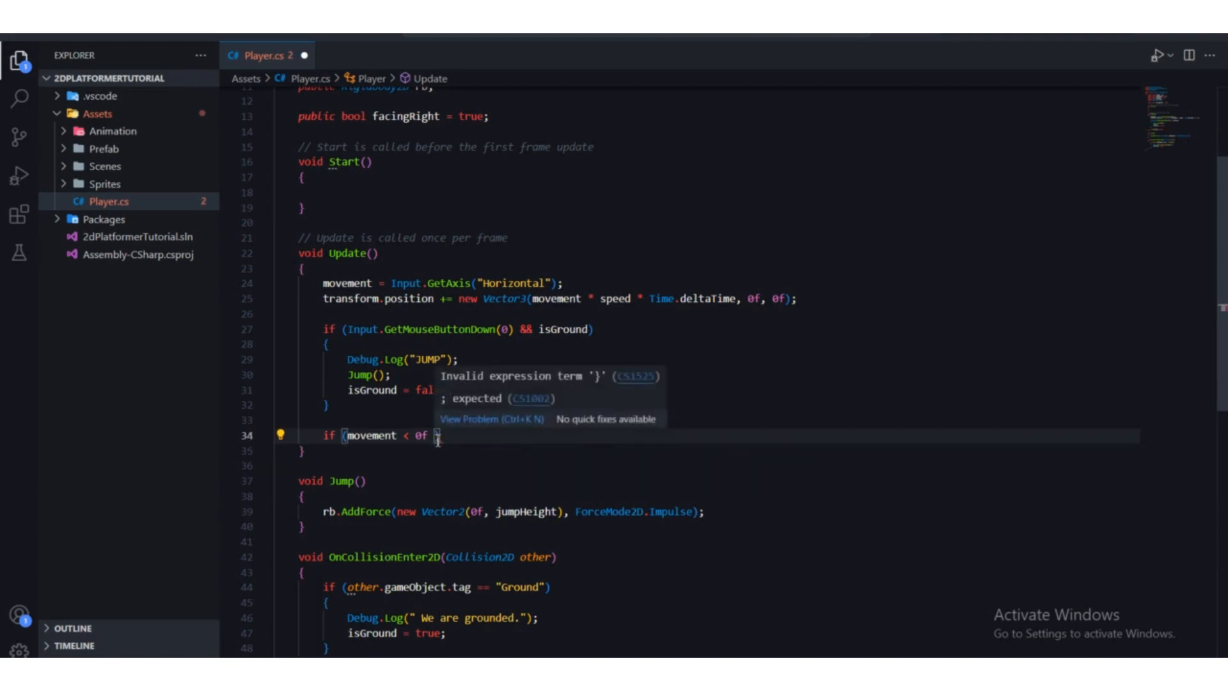
pyautogui.write('&& facin')
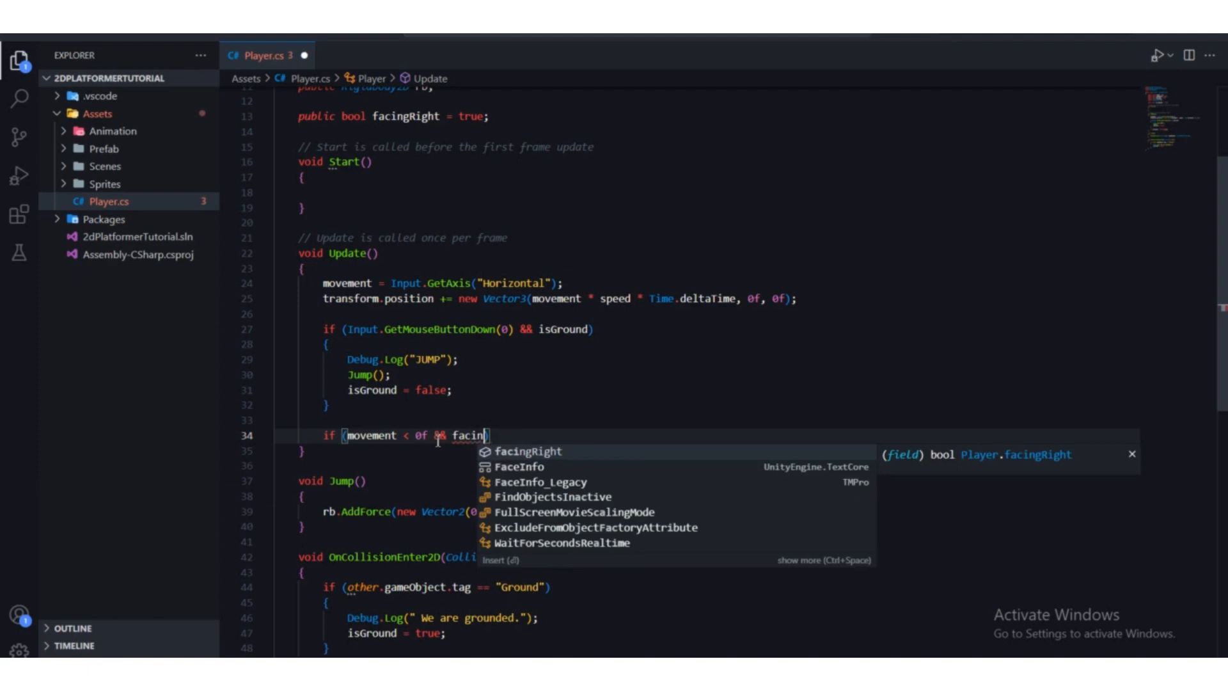
pyautogui.press('Tab')
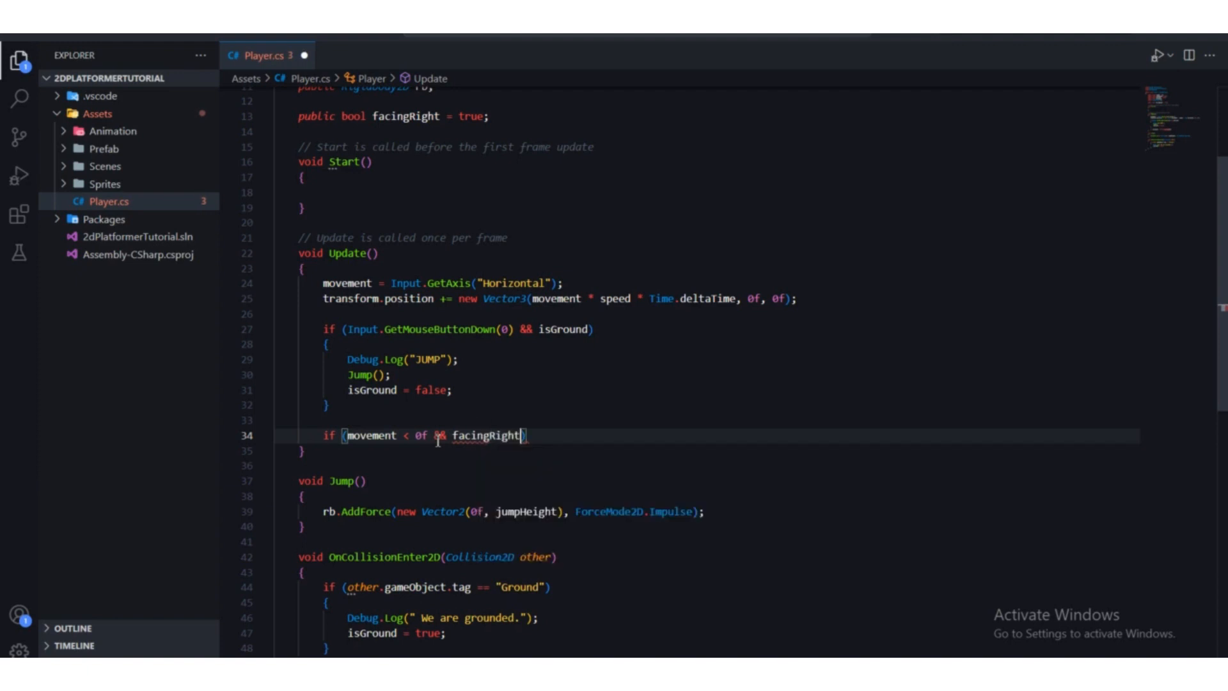
pyautogui.press('Right')
pyautogui.press('Return')
pyautogui.write('{')
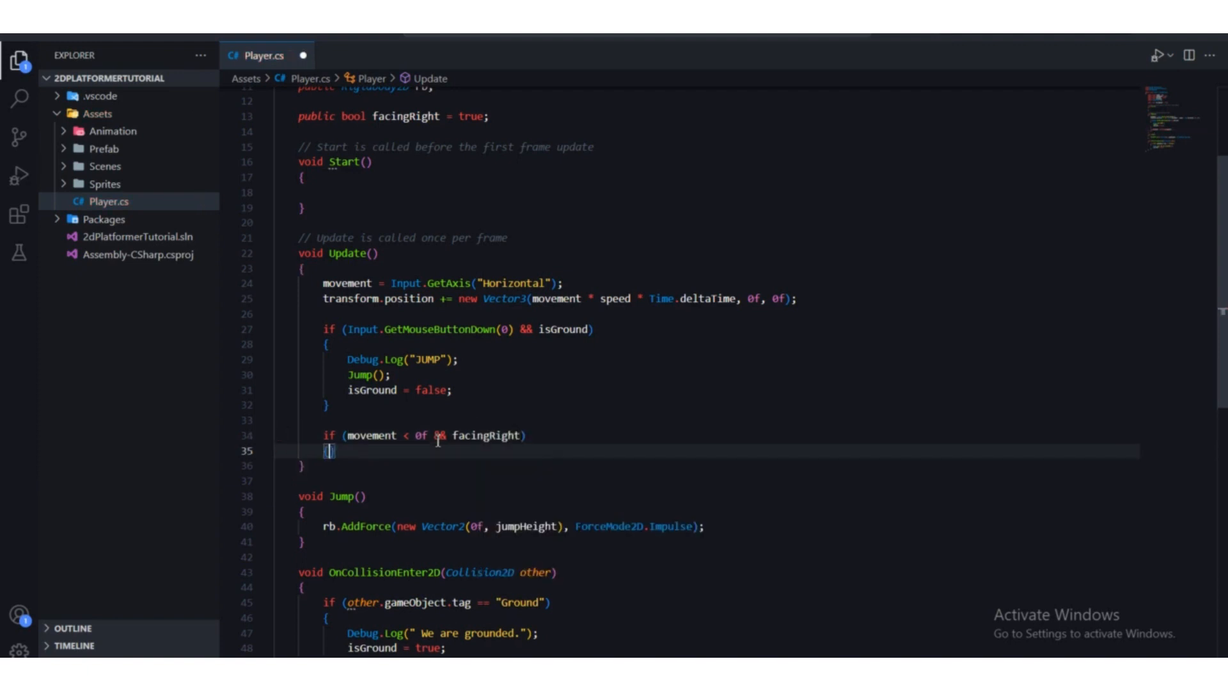
pyautogui.press('Return')
# Examine the two parts of the new if condition, movement < 0f and facingRight.
pyautogui.scroll(-2, 389, 388)
pyautogui.moveTo(348, 359)
pyautogui.mouseDown()
pyautogui.moveTo(428, 360)
pyautogui.moveTo(348, 356)
pyautogui.mouseUp()
pyautogui.click(428, 385)
pyautogui.click(413, 383)
pyautogui.click(413, 357)
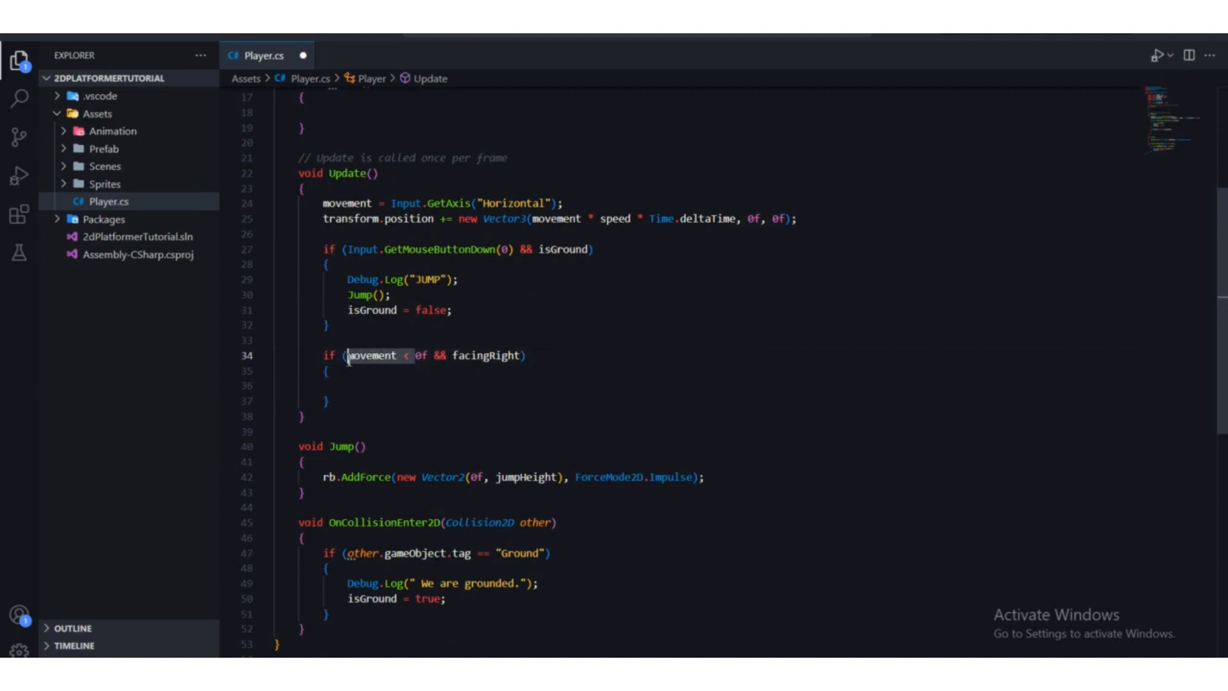
pyautogui.click(395, 389)
pyautogui.moveTo(427, 357); pyautogui.dragTo(346, 356)
pyautogui.click(420, 398)
pyautogui.click(454, 356)
pyautogui.moveTo(453, 357); pyautogui.dragTo(521, 357)
pyautogui.click(453, 400)
# Inside the new if block, set transform.eulerAngles to new Vector3(0f, -180f, 0f).
pyautogui.click(372, 386)
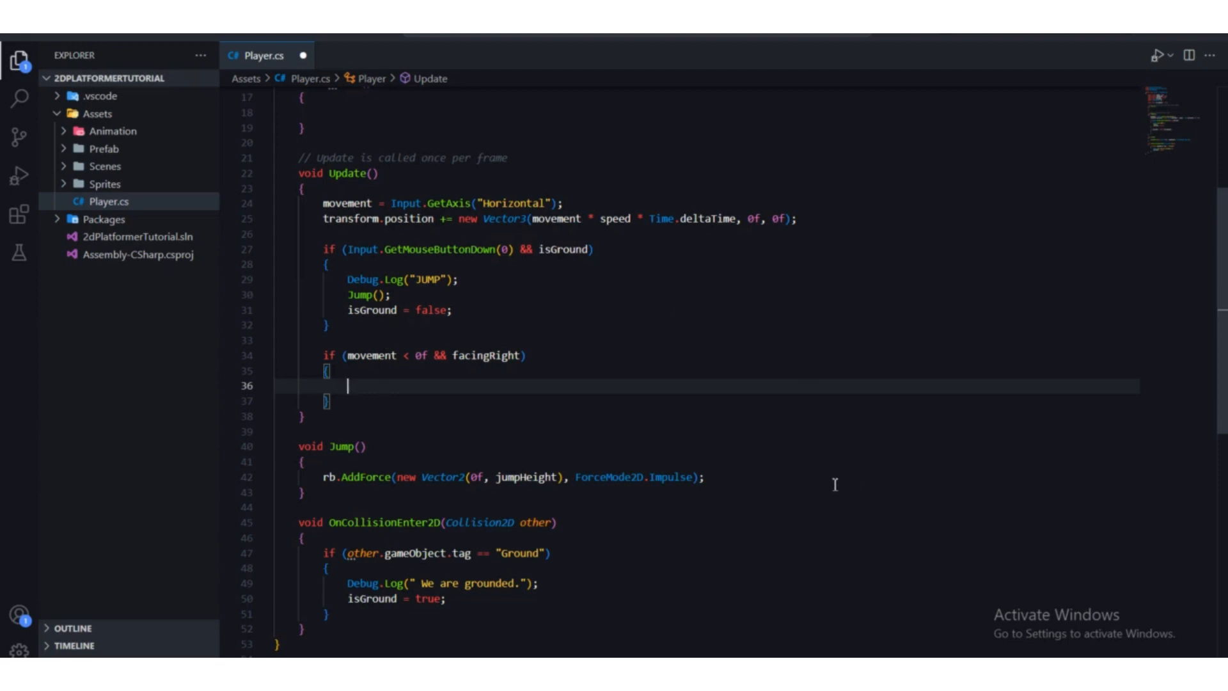
pyautogui.write('transform')
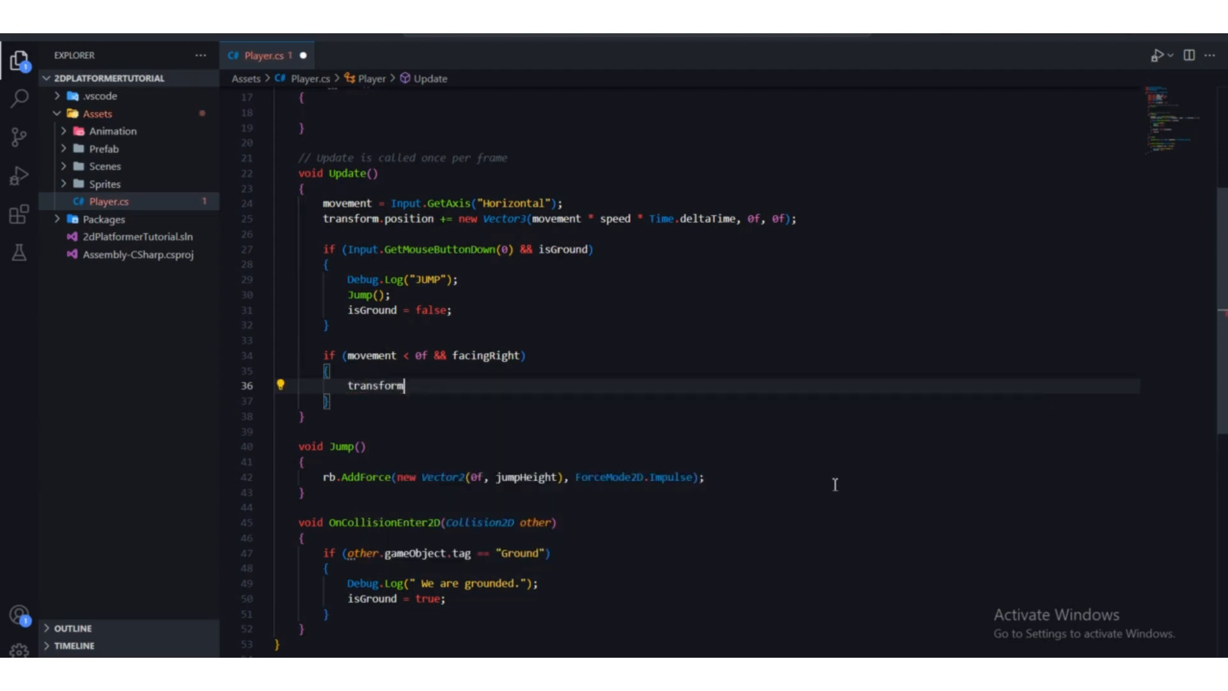
pyautogui.write('.eu')
pyautogui.press('Tab')
pyautogui.write('= new vect')
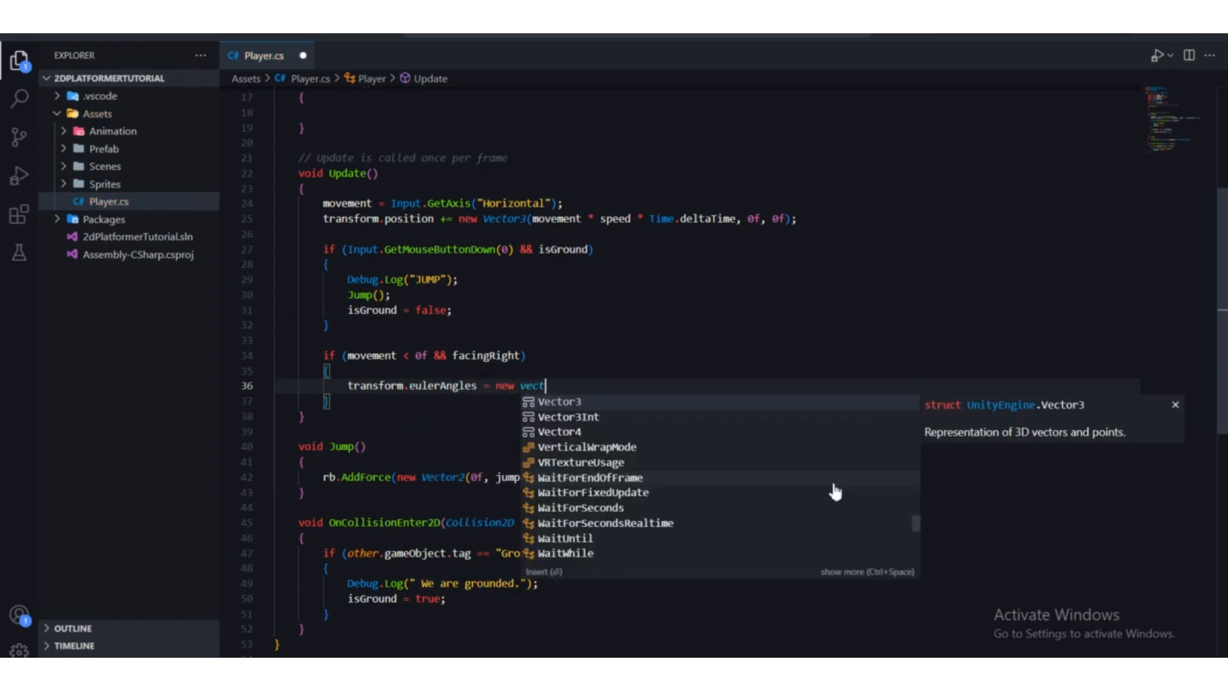
pyautogui.press('Tab')
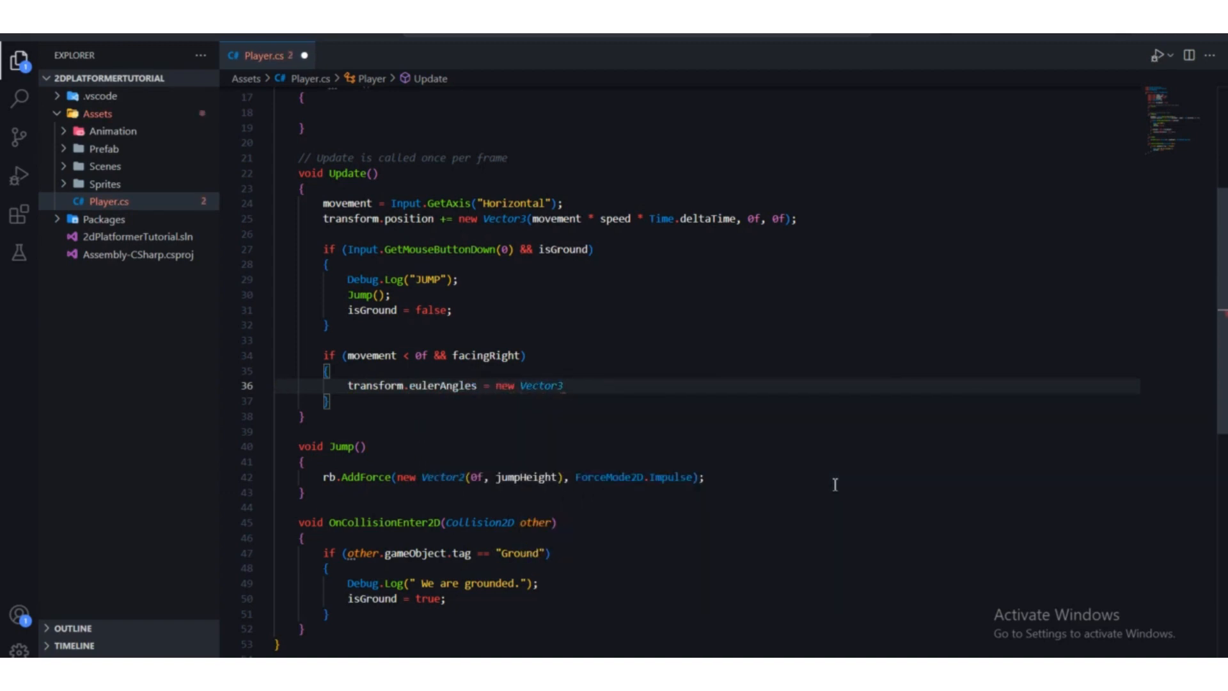
pyautogui.write('(0f,')
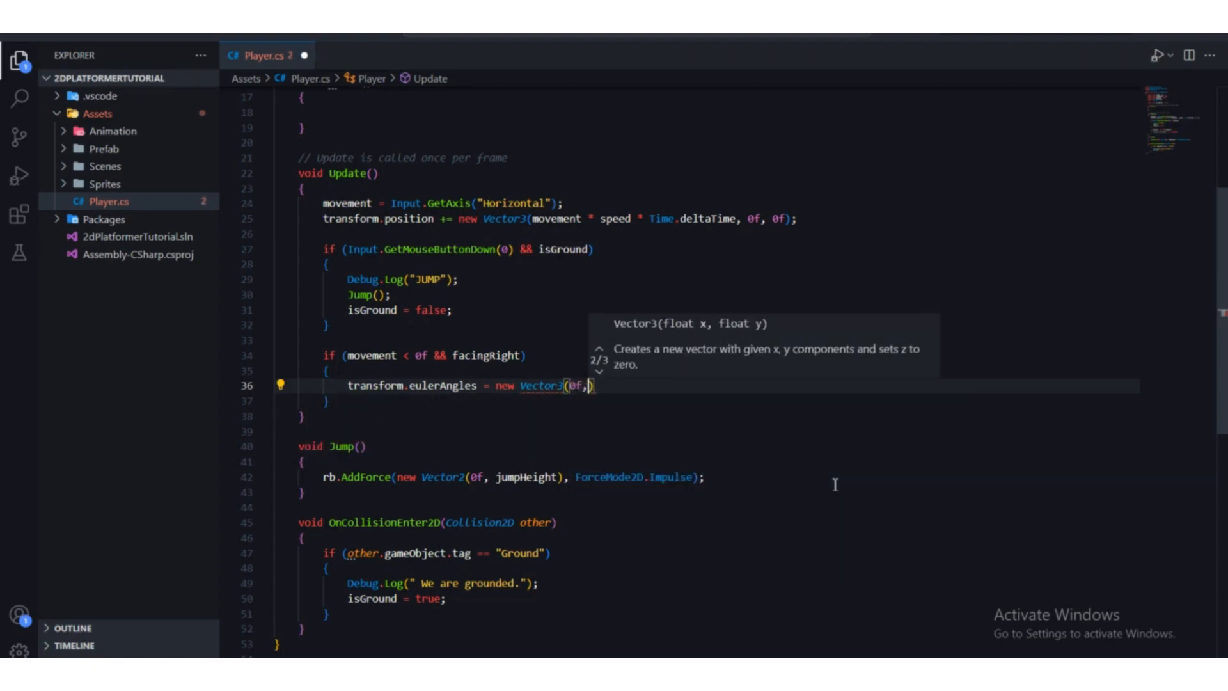
pyautogui.write(' 180')
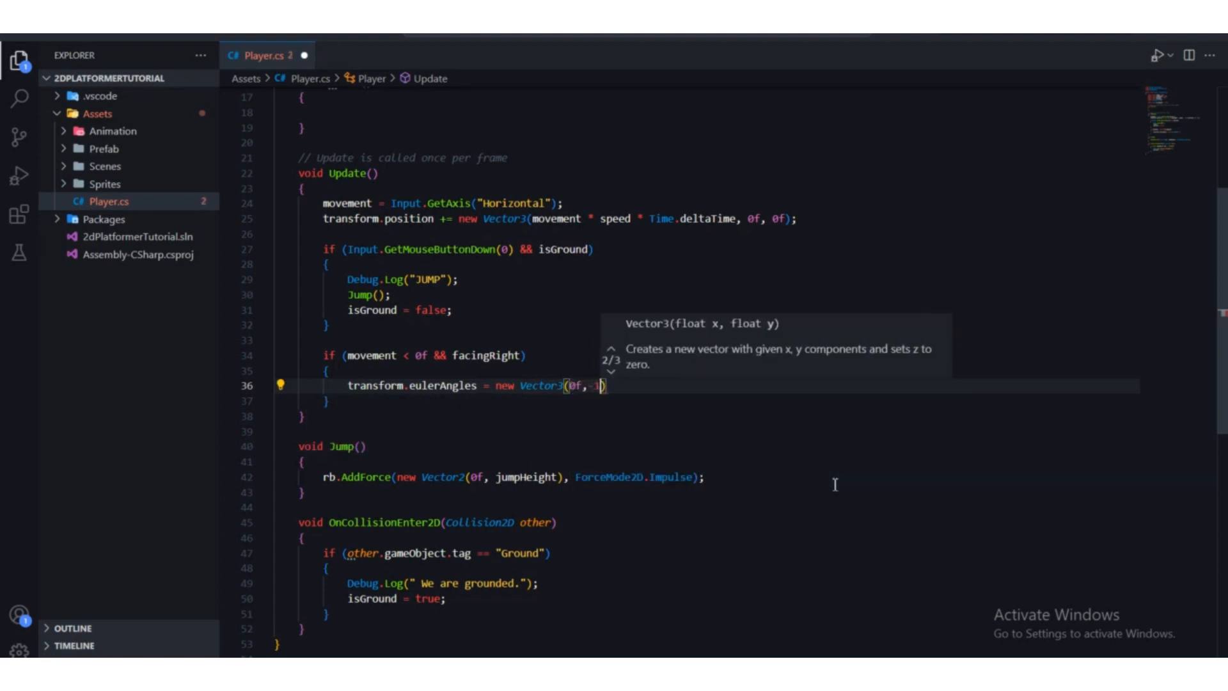
pyautogui.press('BackSpace')
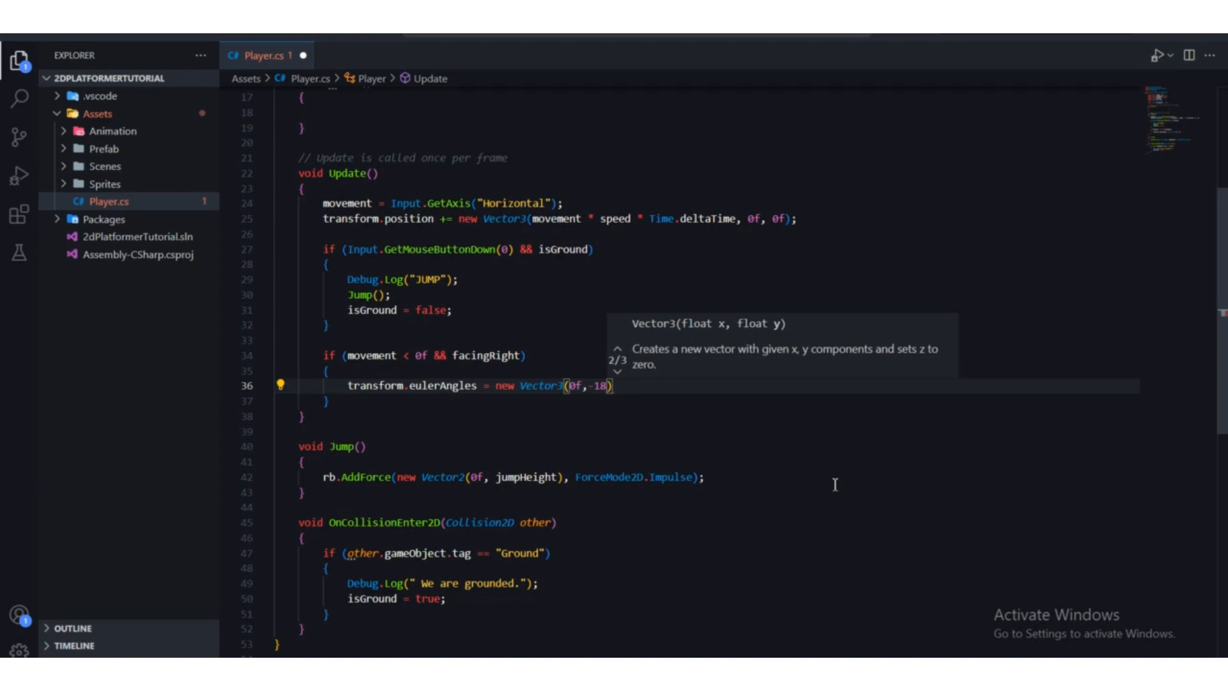
pyautogui.write('0f, ')
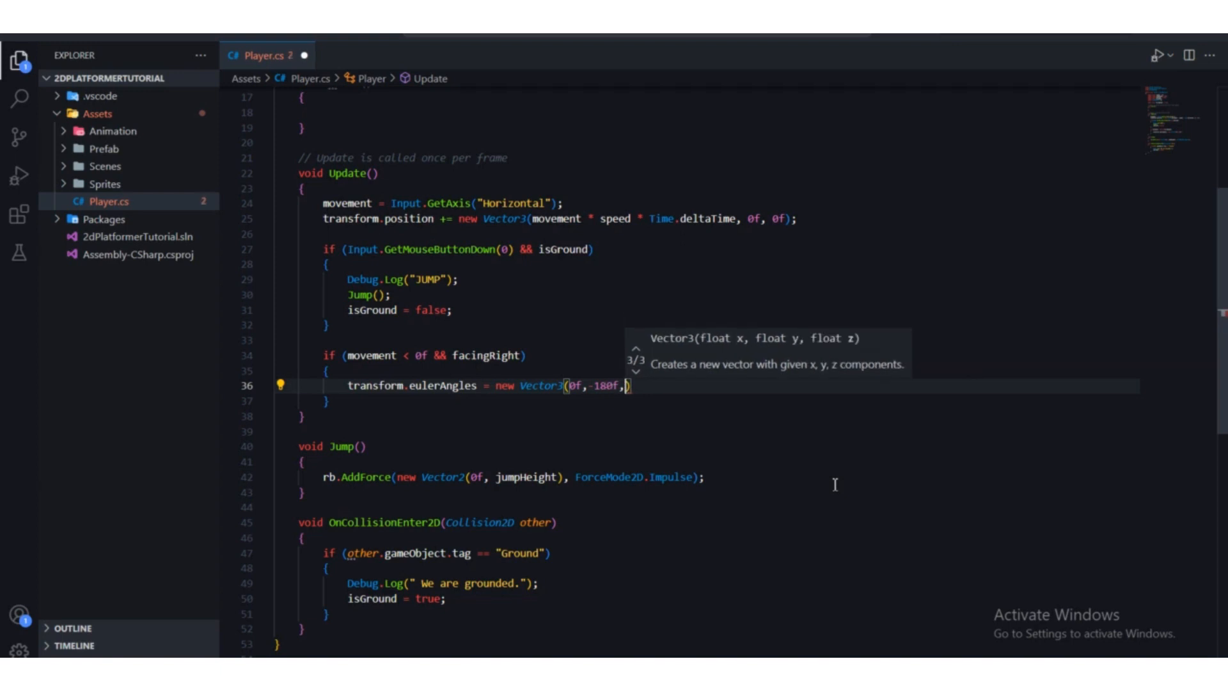
pyautogui.write('0f);')
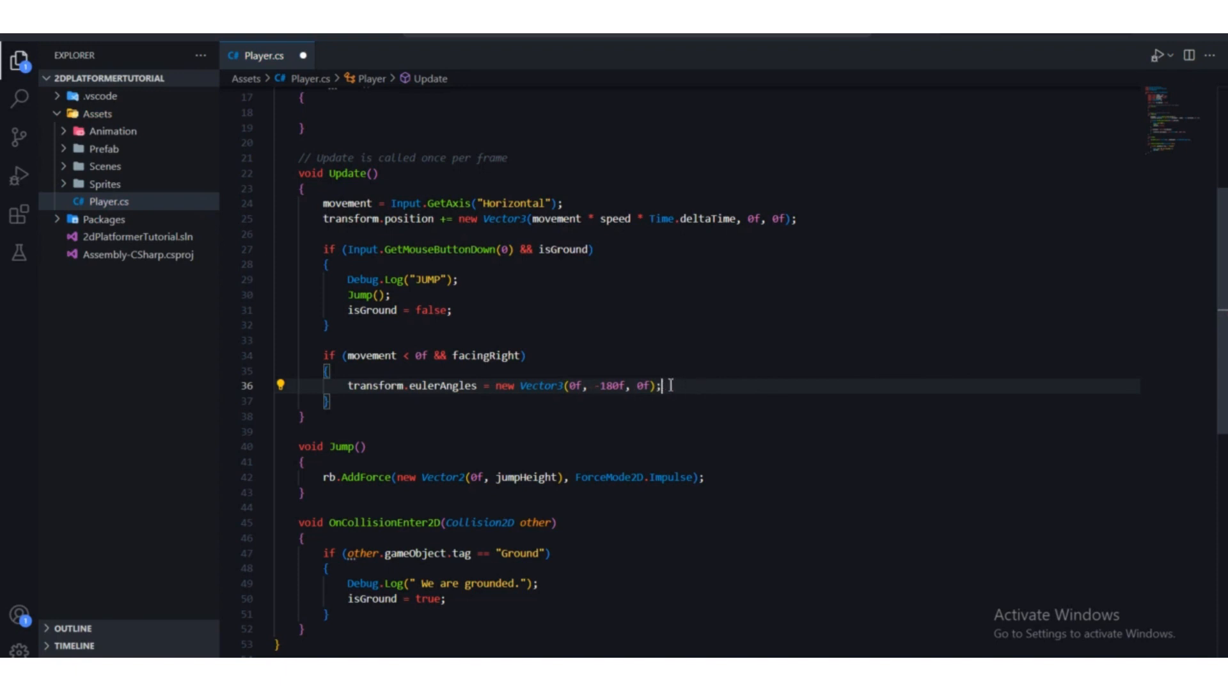
# Examine the eulerAngles statement and its -180f Y rotation value.
pyautogui.hotkey('ctrl', 'shift', 'Left')
pyautogui.hotkey('ctrl', 'shift', 'Left')
pyautogui.hotkey('ctrl', 'shift', 'Left')
pyautogui.hotkey('ctrl', 'shift', 'Left')
pyautogui.hotkey('ctrl', 'shift', 'Left')
pyautogui.hotkey('ctrl', 'shift', 'Left')
pyautogui.hotkey('ctrl', 'shift', 'Left')
pyautogui.hotkey('ctrl', 'shift', 'Left')
pyautogui.hotkey('ctrl', 'shift', 'Left')
pyautogui.hotkey('ctrl', 'shift', 'Left')
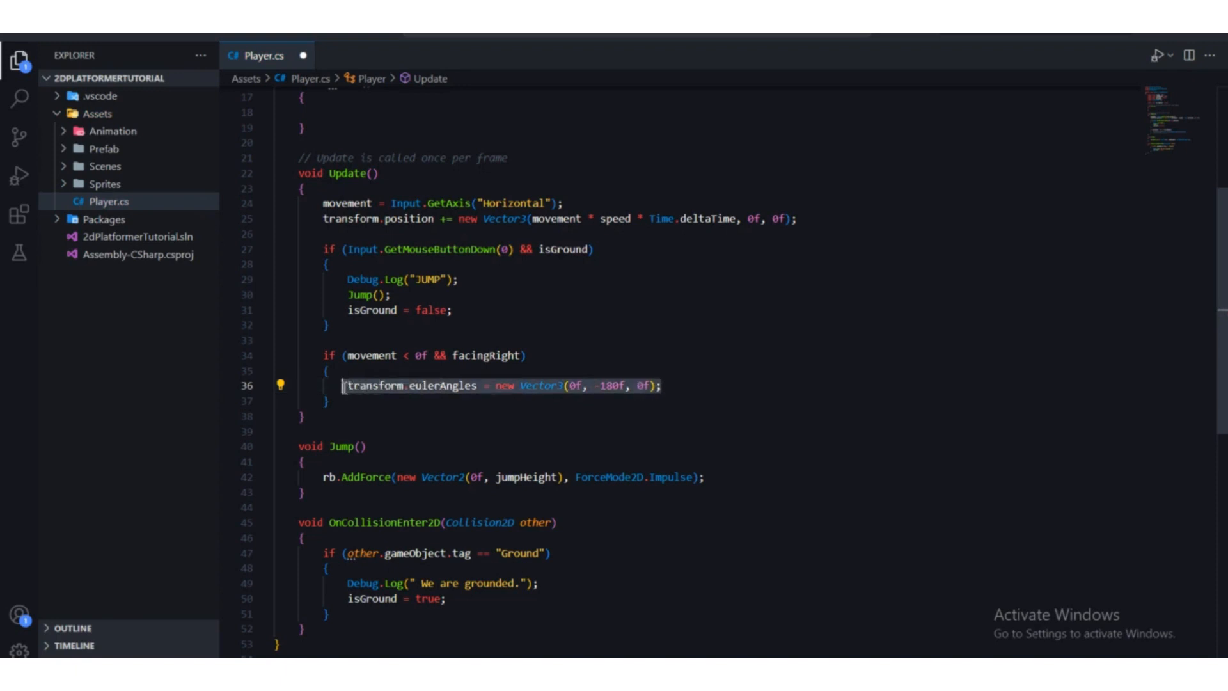
pyautogui.click(461, 416)
pyautogui.moveTo(595, 386); pyautogui.dragTo(622, 387)
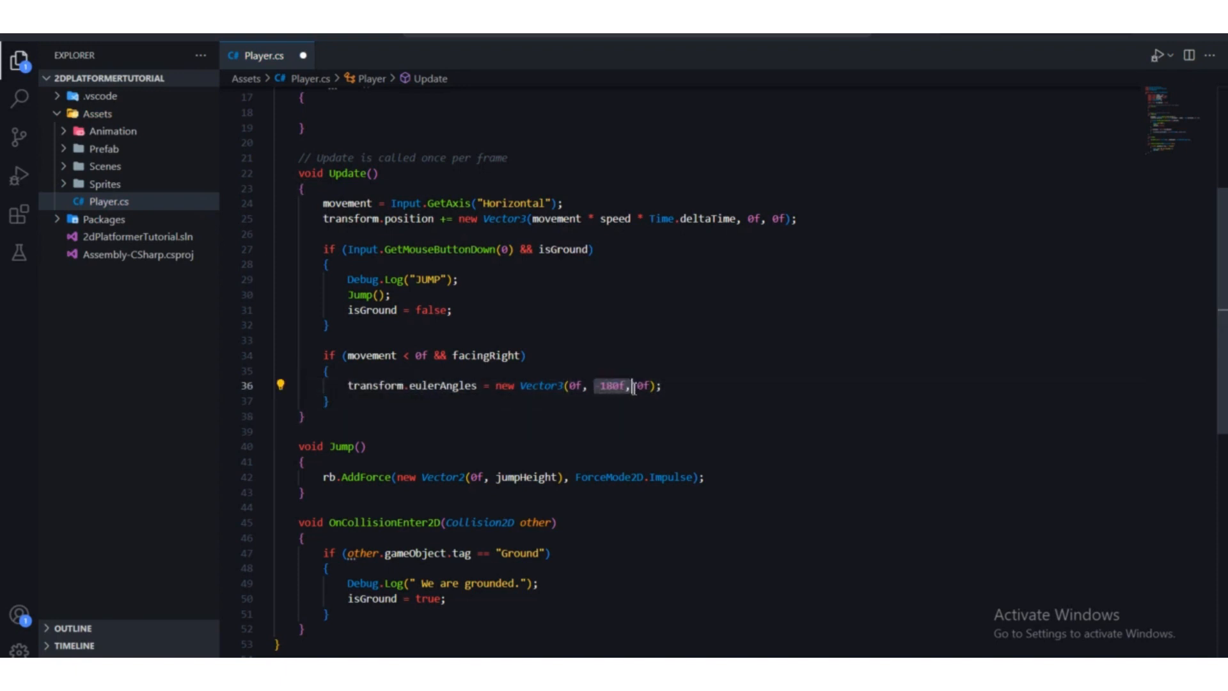
# Add facingRight = false; below the eulerAngles line and save Player.cs.
pyautogui.click(687, 388)
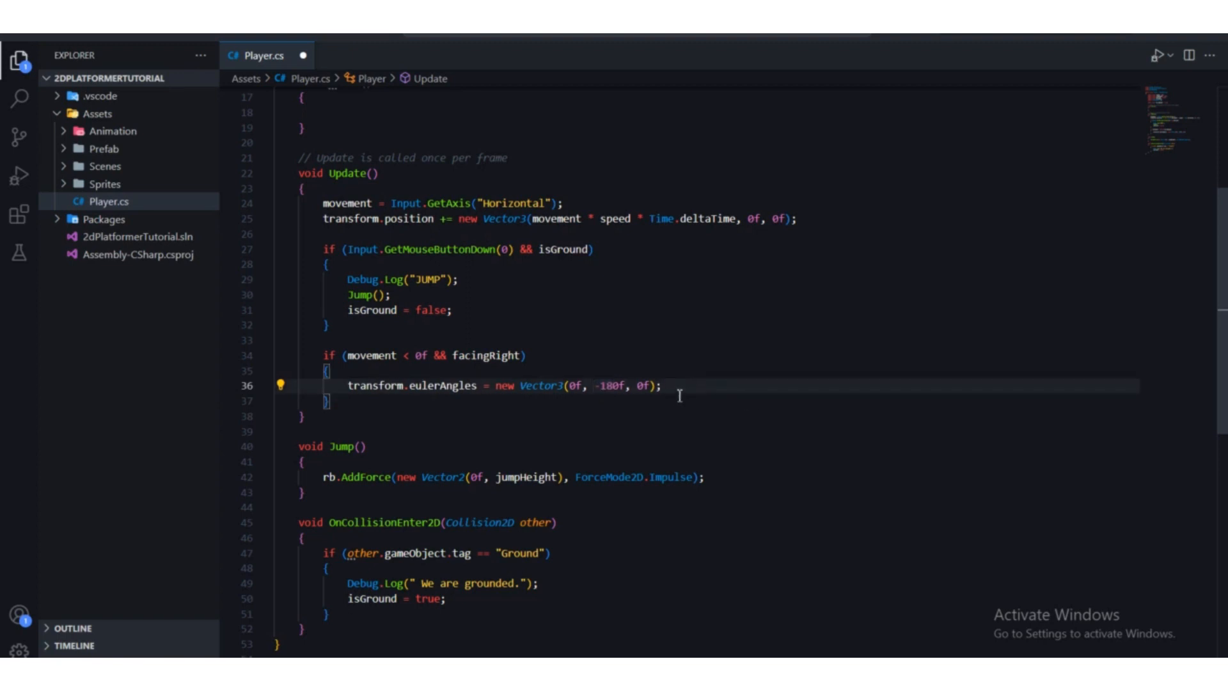
pyautogui.press('Return')
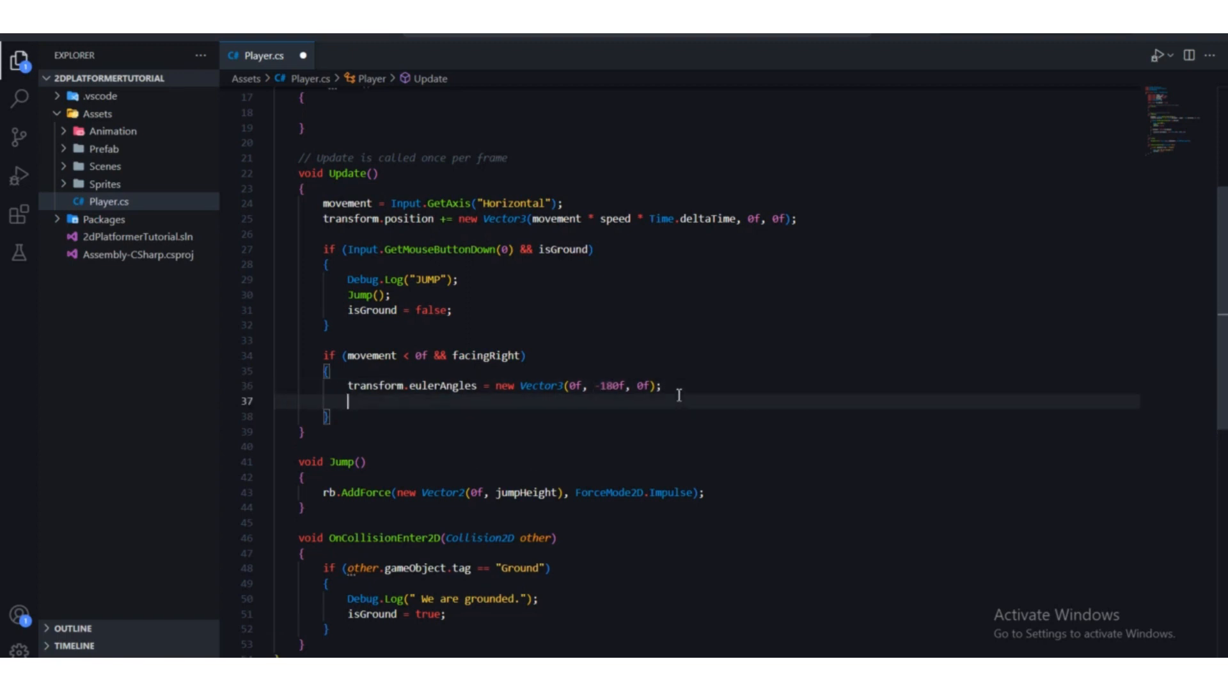
pyautogui.write('facingRight ')
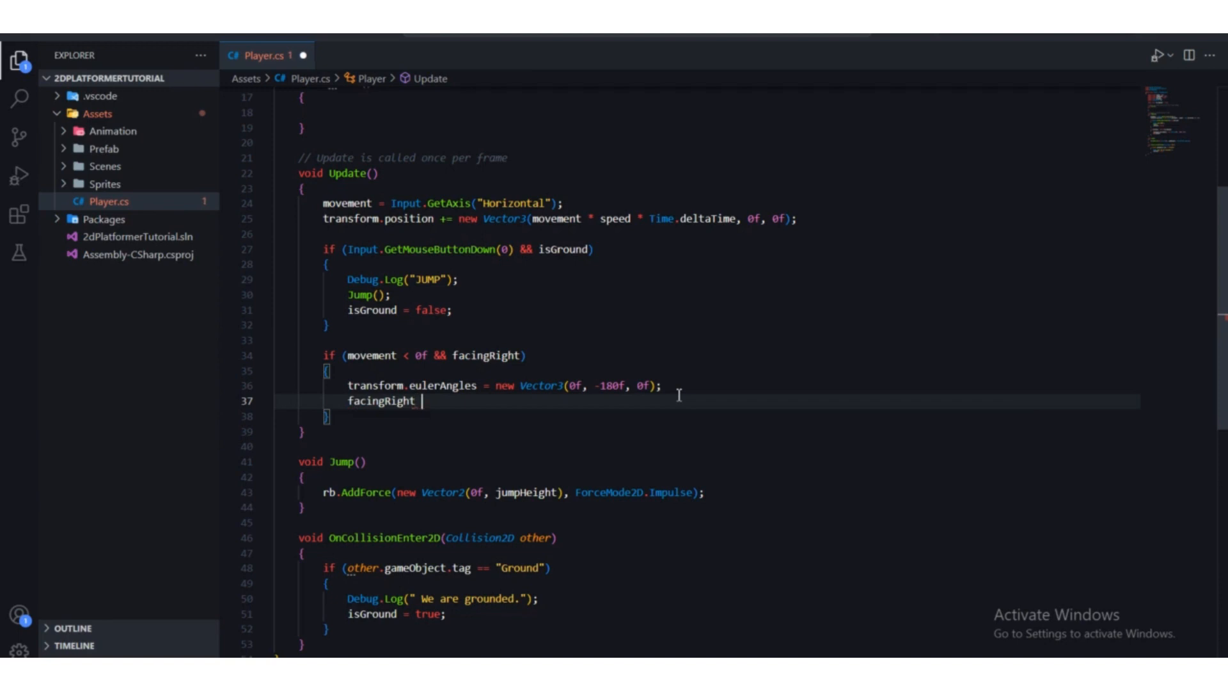
pyautogui.write('= false;')
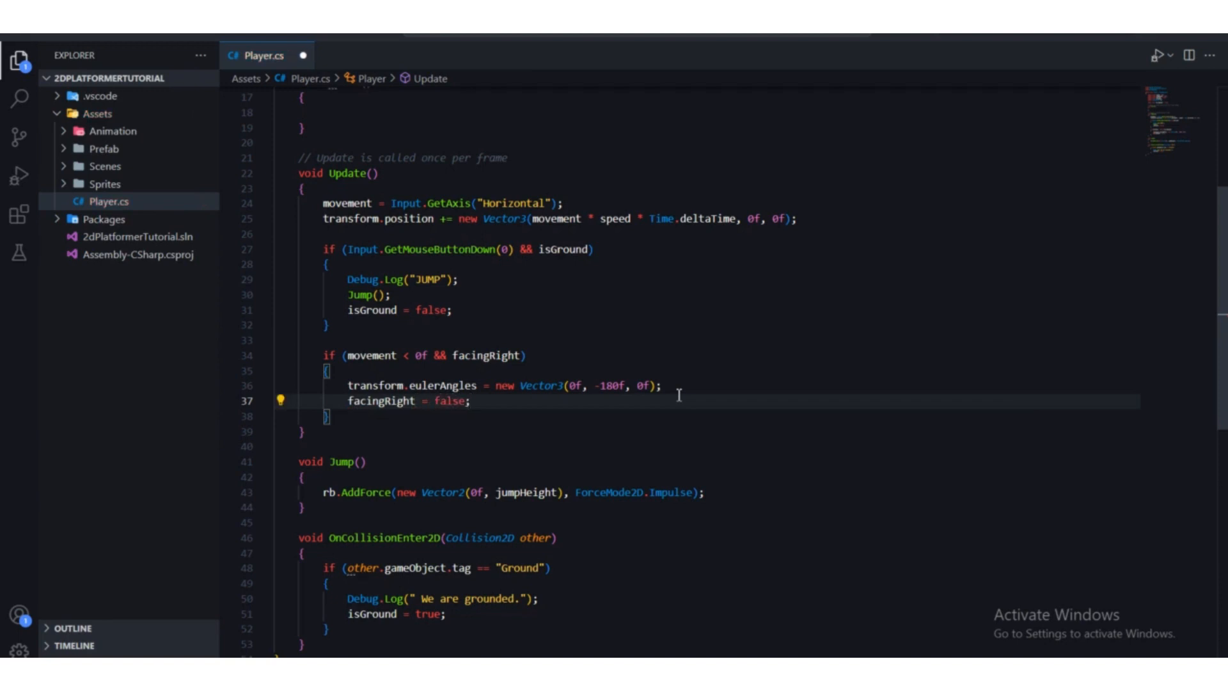
pyautogui.hotkey('ctrl', 's')
# Review the finished if block's movement and facingRight conditions together with its rotation and facingRight statements.
pyautogui.moveTo(348, 355)
pyautogui.mouseDown()
pyautogui.moveTo(417, 357)
pyautogui.moveTo(345, 363)
pyautogui.mouseUp()
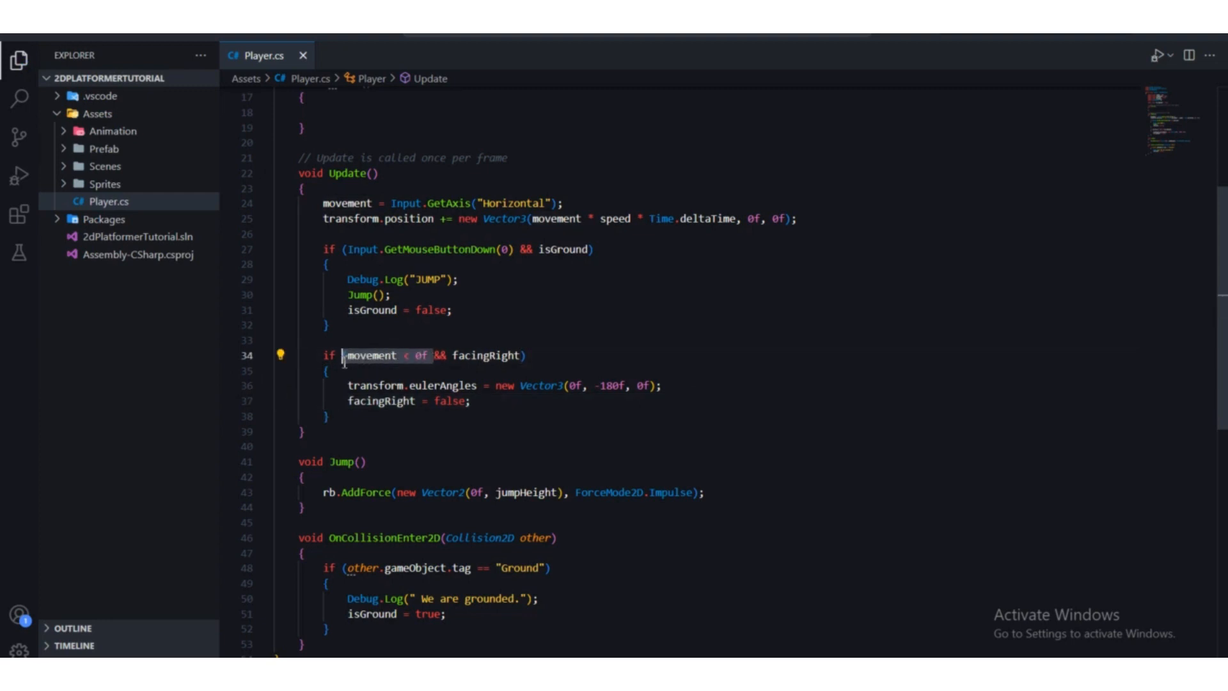
pyautogui.click(401, 371)
pyautogui.moveTo(436, 359); pyautogui.dragTo(347, 358)
pyautogui.click(450, 373)
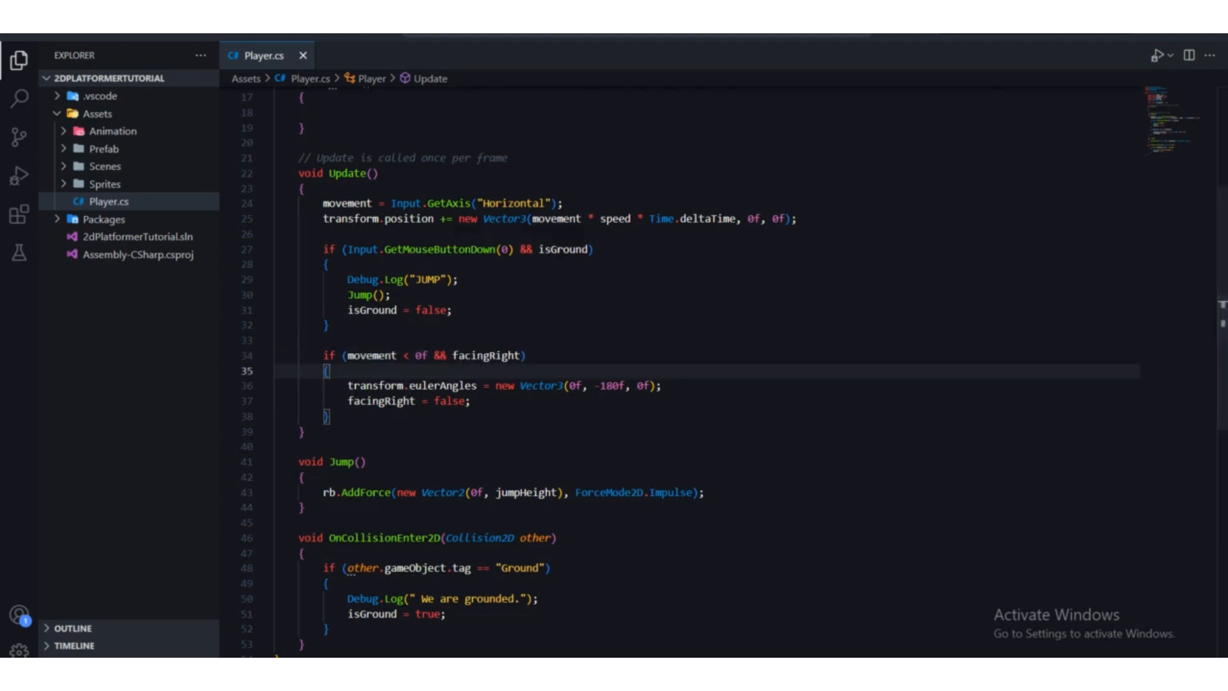
pyautogui.hotkey('alt', 'Tab')
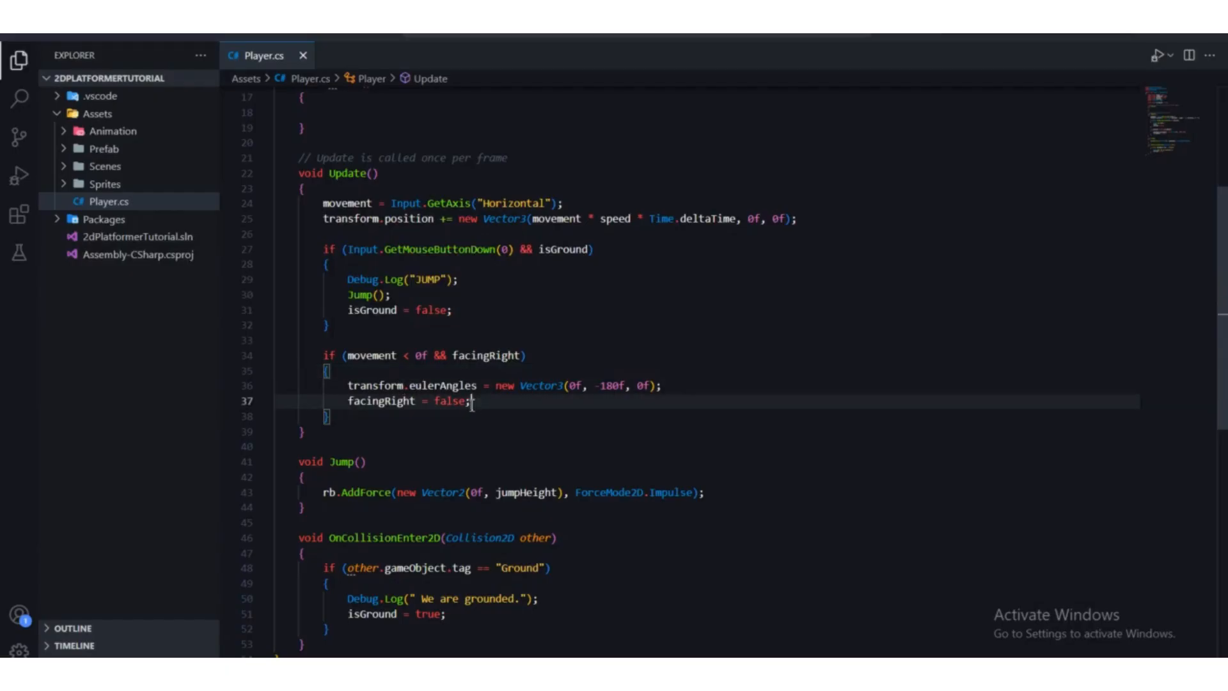
pyautogui.moveTo(471, 401); pyautogui.dragTo(349, 403)
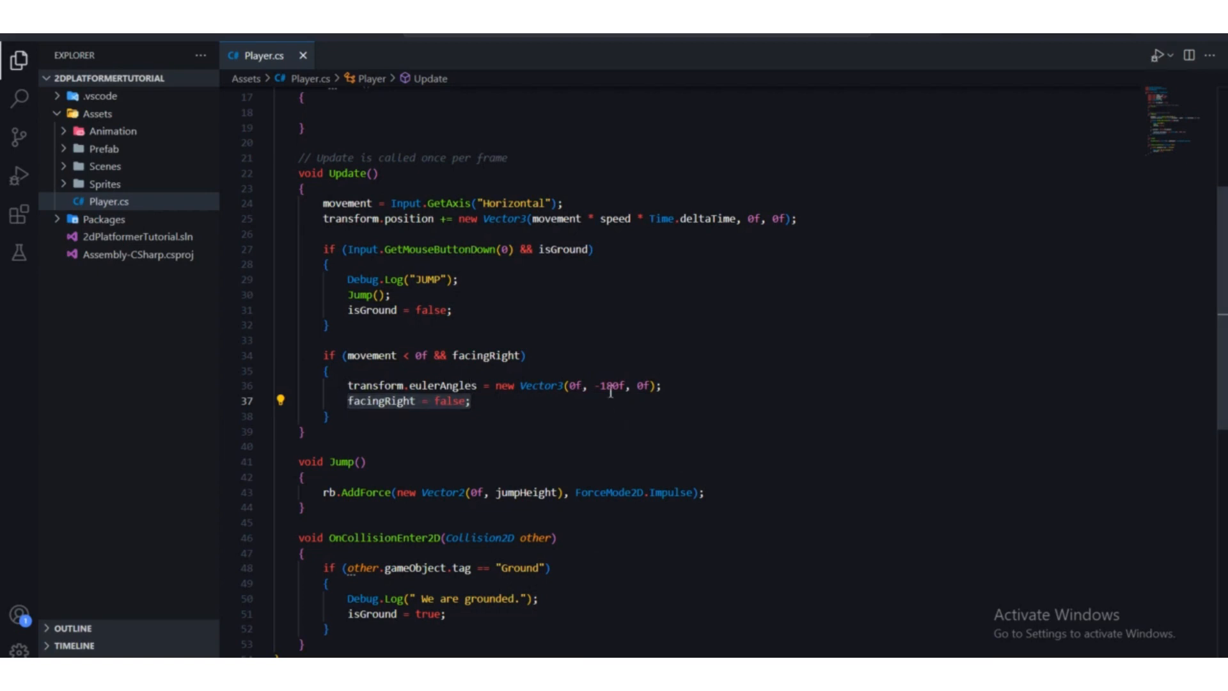
pyautogui.moveTo(680, 387); pyautogui.dragTo(347, 387)
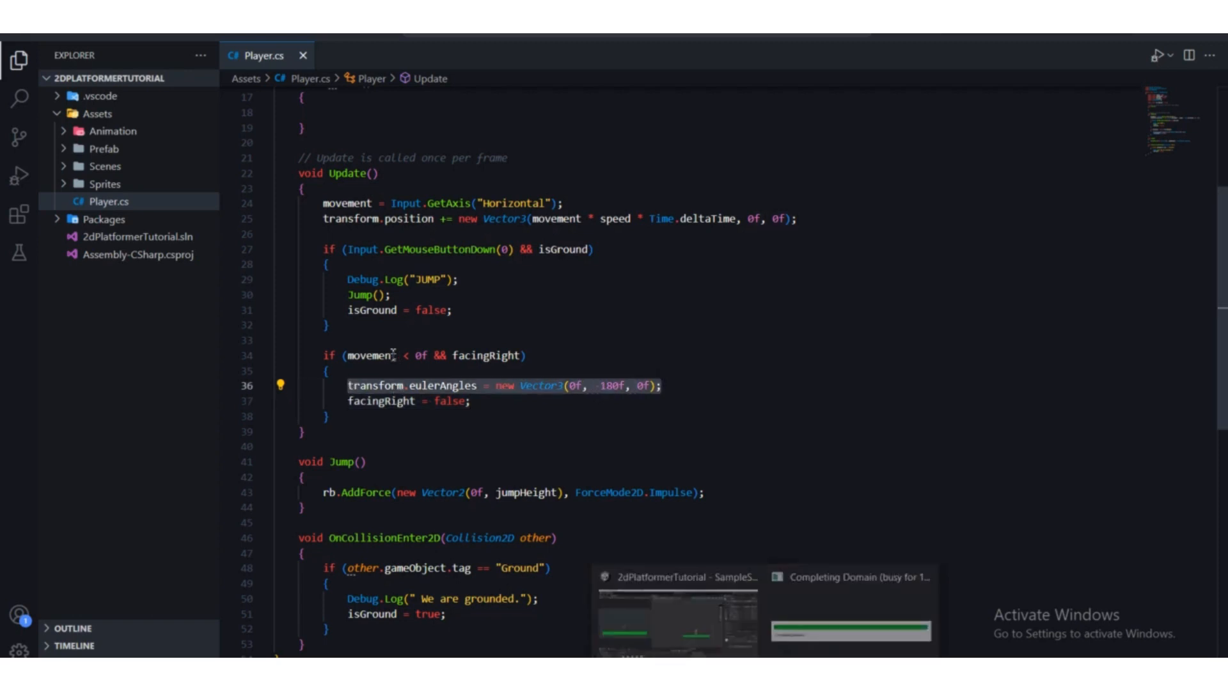
pyautogui.click(427, 356)
pyautogui.moveTo(427, 356); pyautogui.dragTo(348, 356)
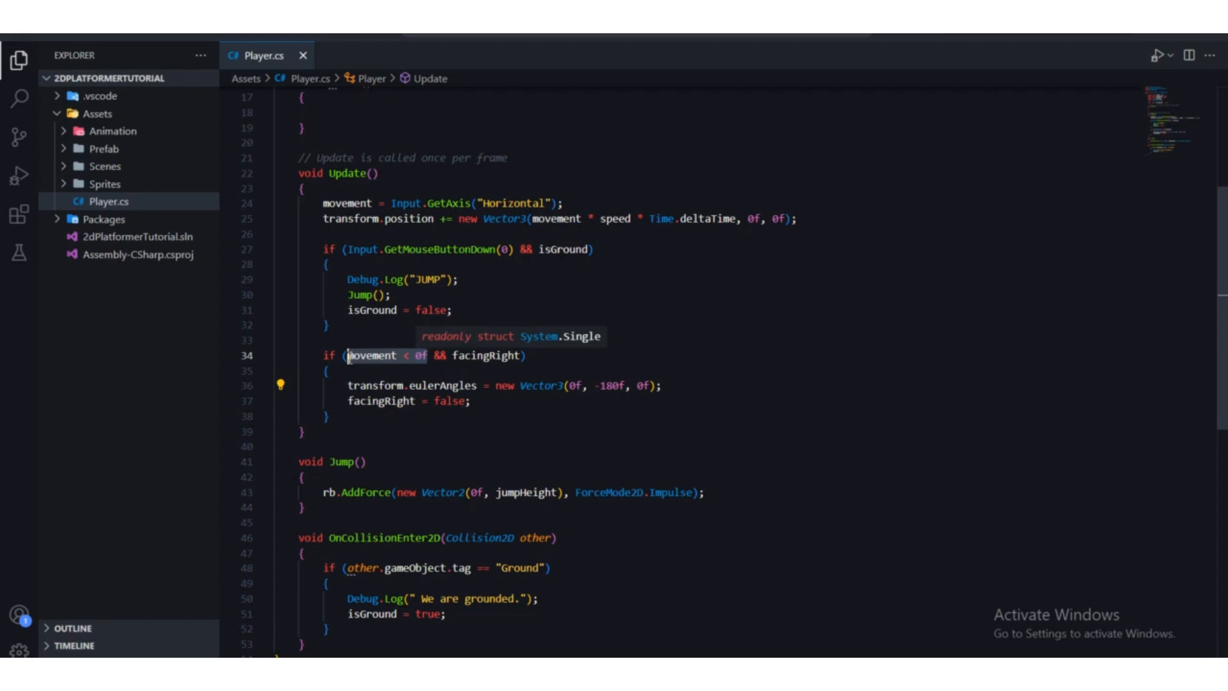
pyautogui.doubleClick(470, 356)
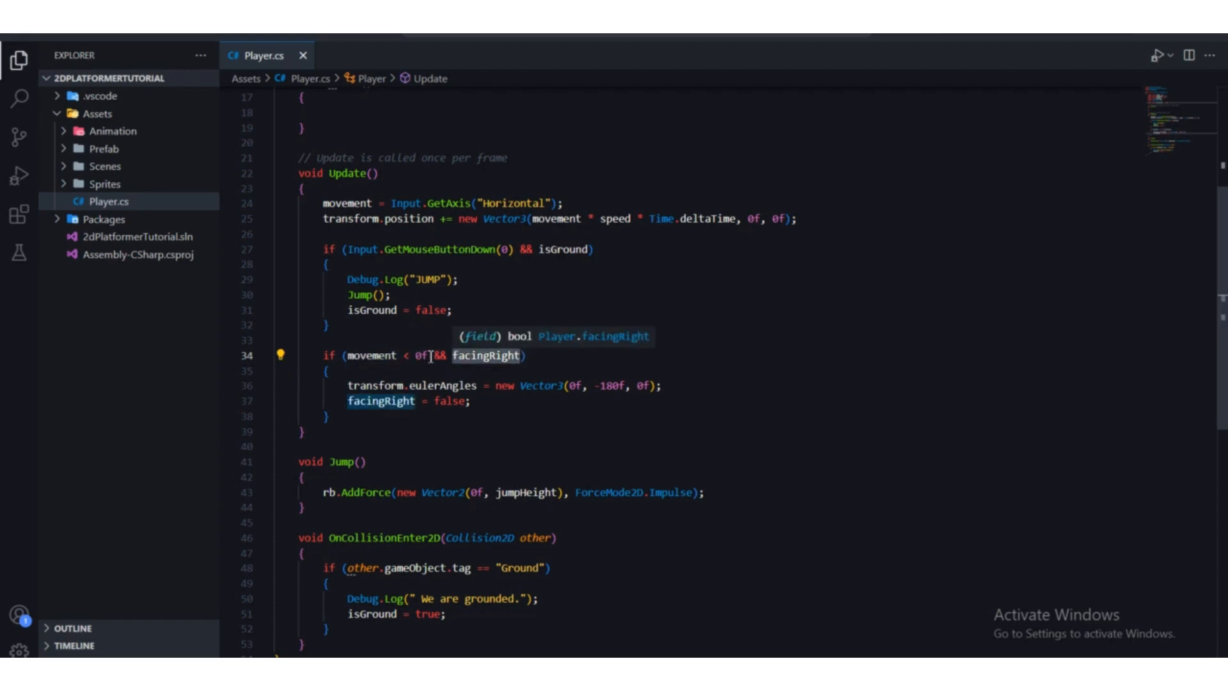
pyautogui.moveTo(427, 356); pyautogui.dragTo(348, 357)
pyautogui.click(436, 382)
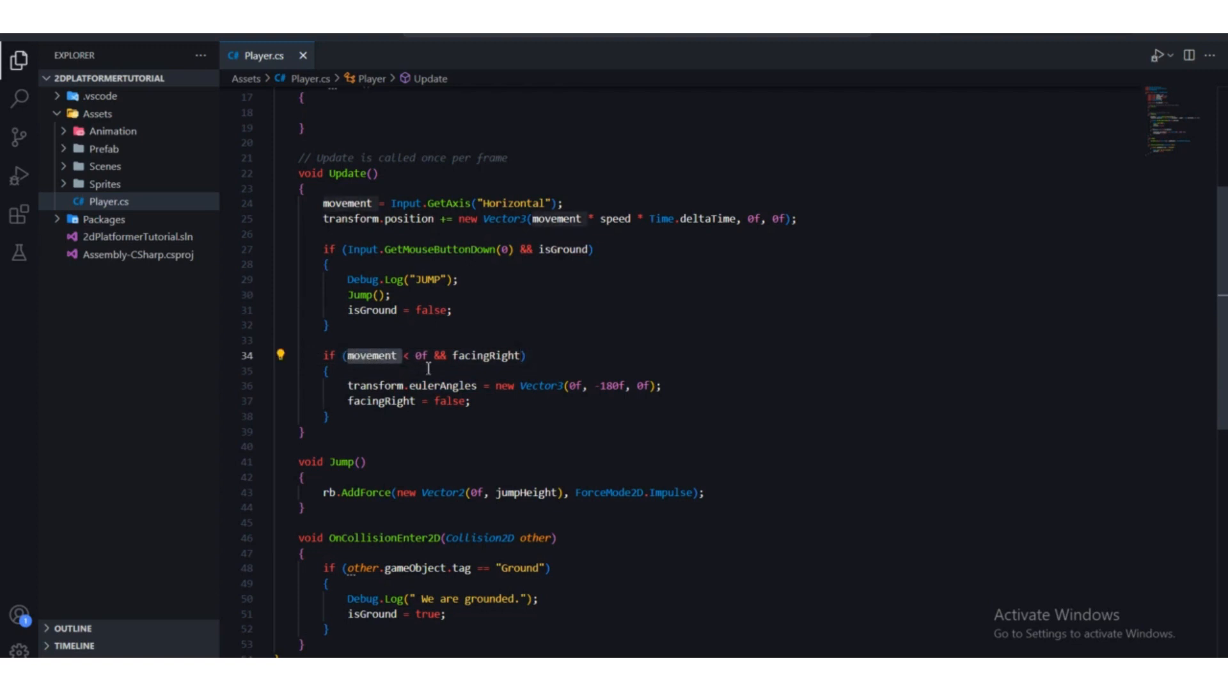
# Examine the movement < 0f and facingRight conditions in the if statement of Update.
pyautogui.click(399, 355)
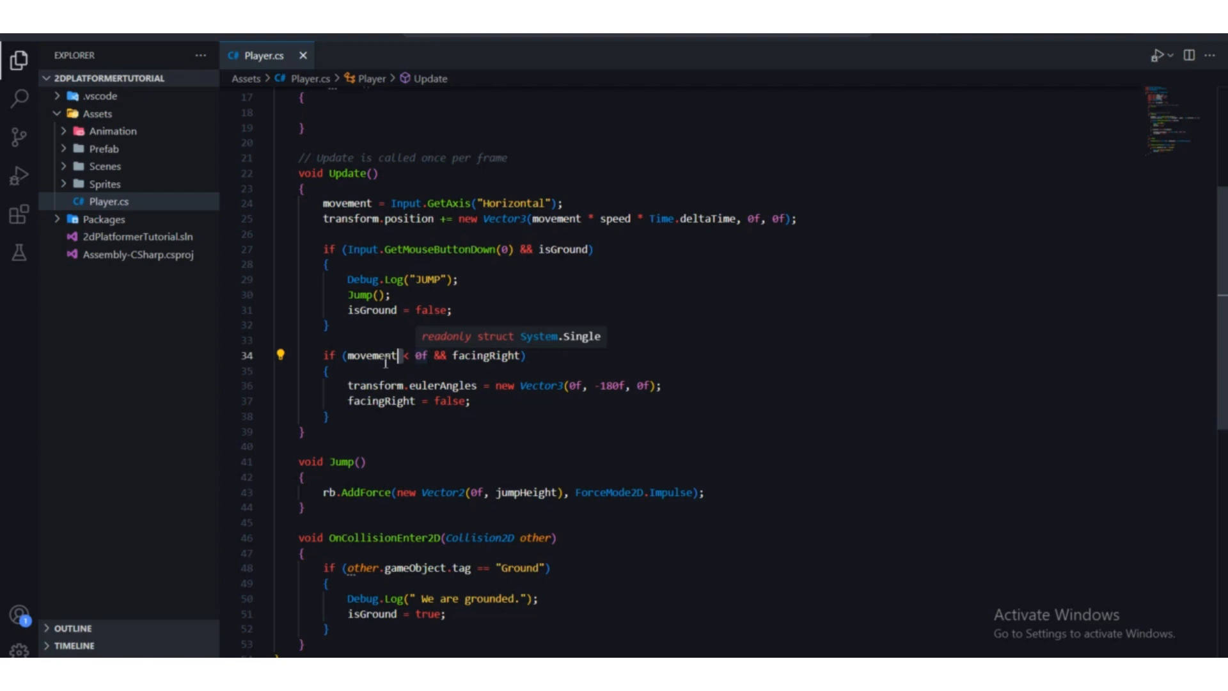
pyautogui.click(430, 356)
pyautogui.moveTo(430, 355); pyautogui.dragTo(352, 362)
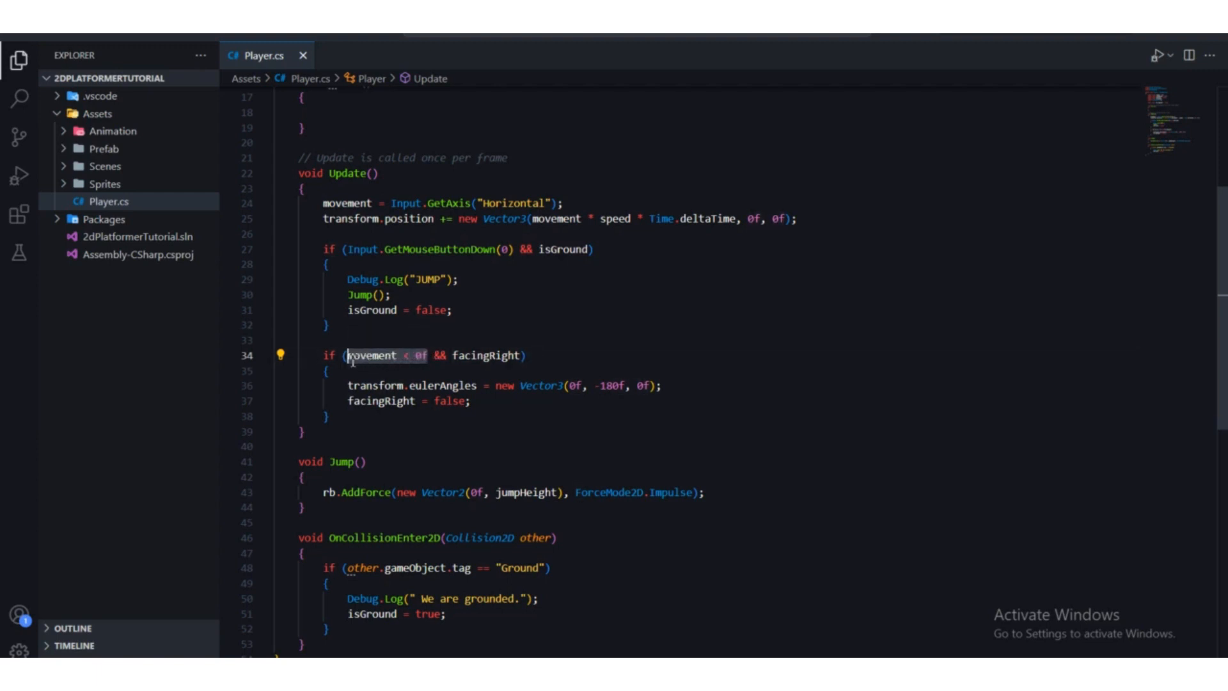
pyautogui.click(428, 356)
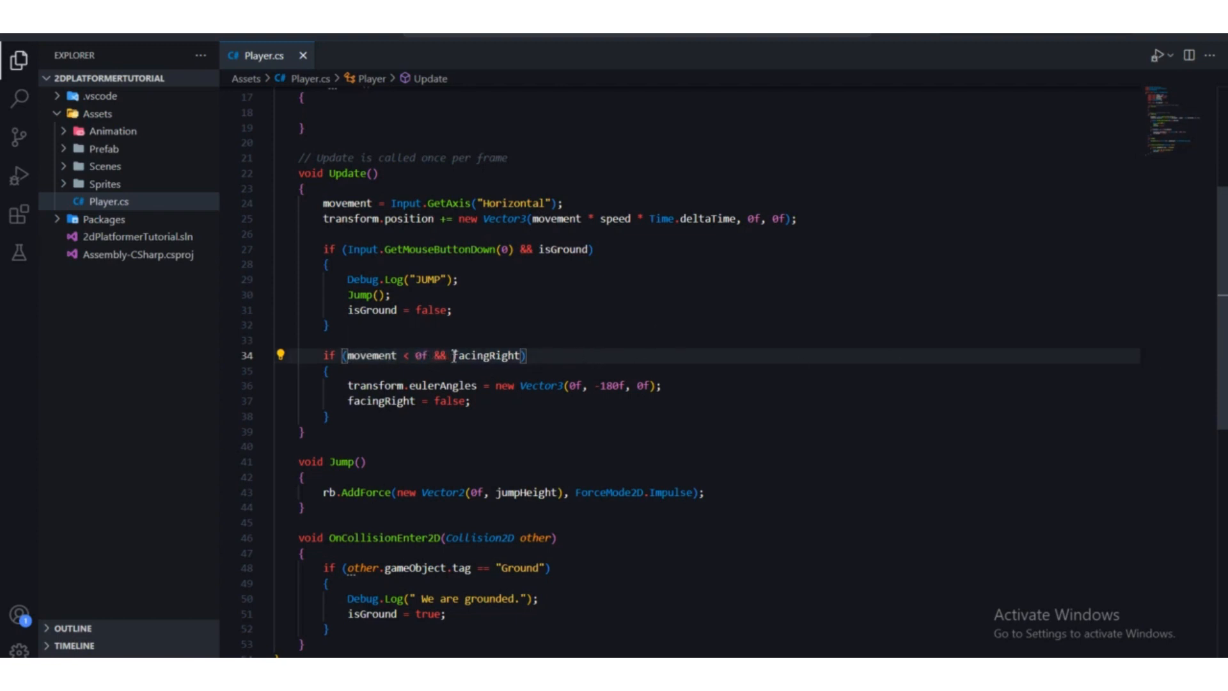
pyautogui.moveTo(454, 356); pyautogui.dragTo(523, 357)
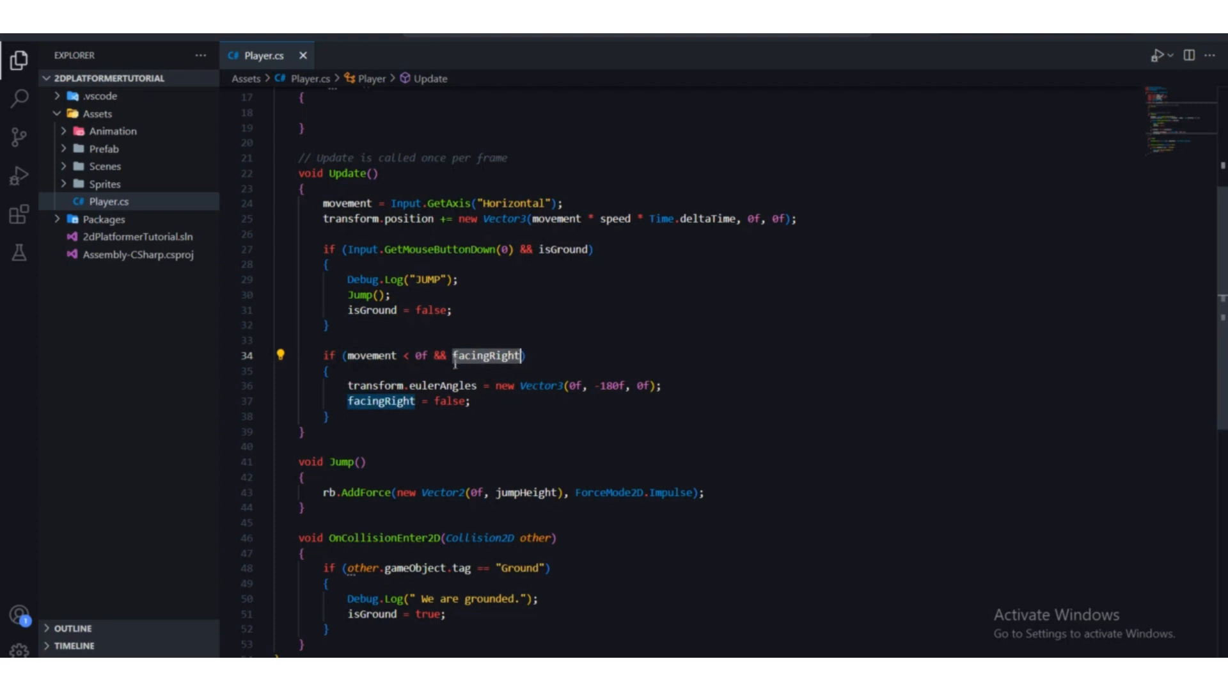
pyautogui.moveTo(396, 356); pyautogui.dragTo(348, 356)
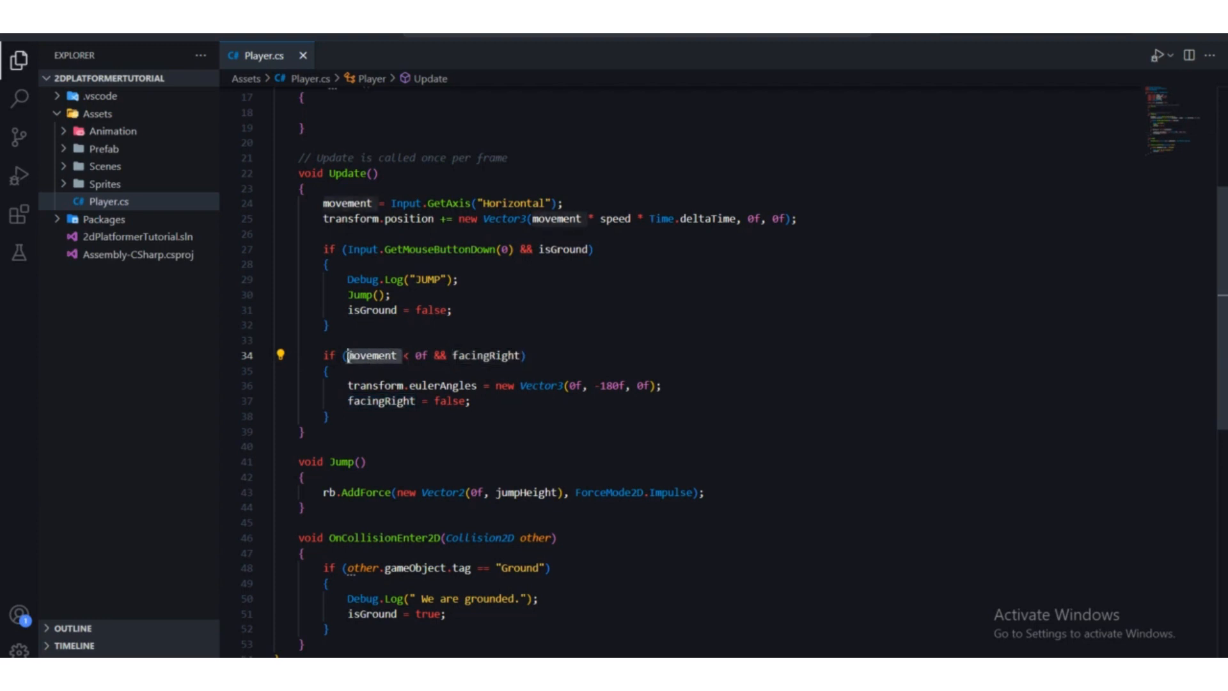
pyautogui.moveTo(427, 356); pyautogui.dragTo(350, 359)
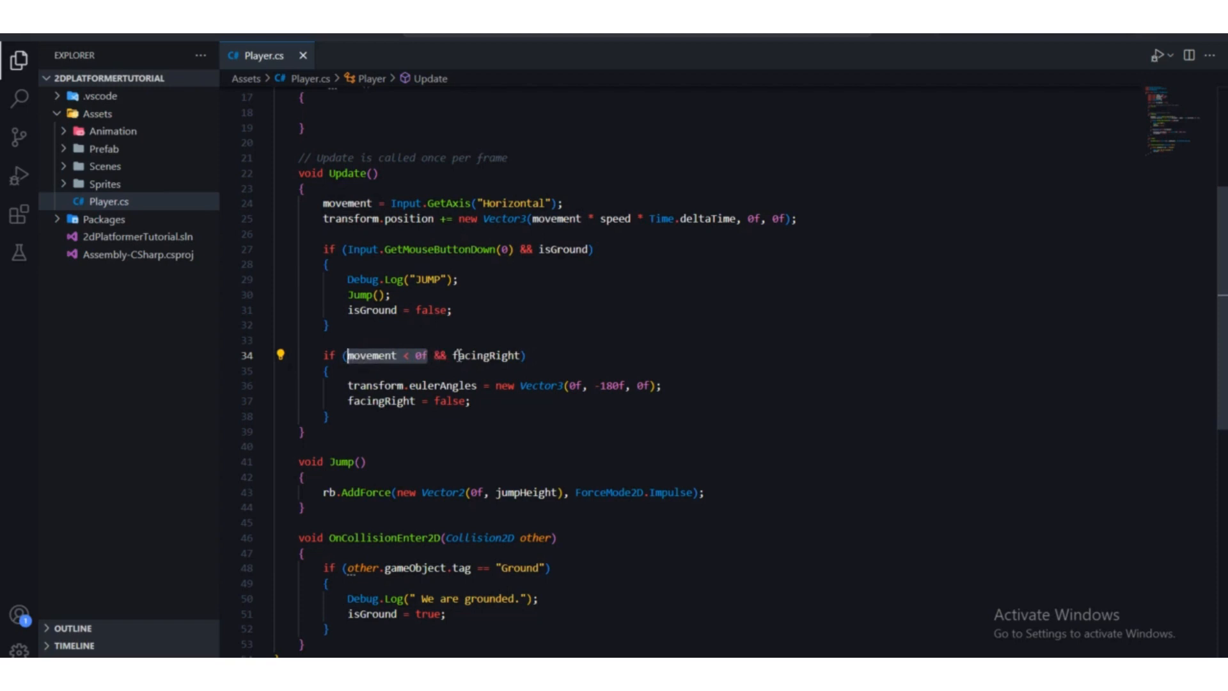
pyautogui.moveTo(459, 355); pyautogui.dragTo(540, 357)
pyautogui.click(541, 371)
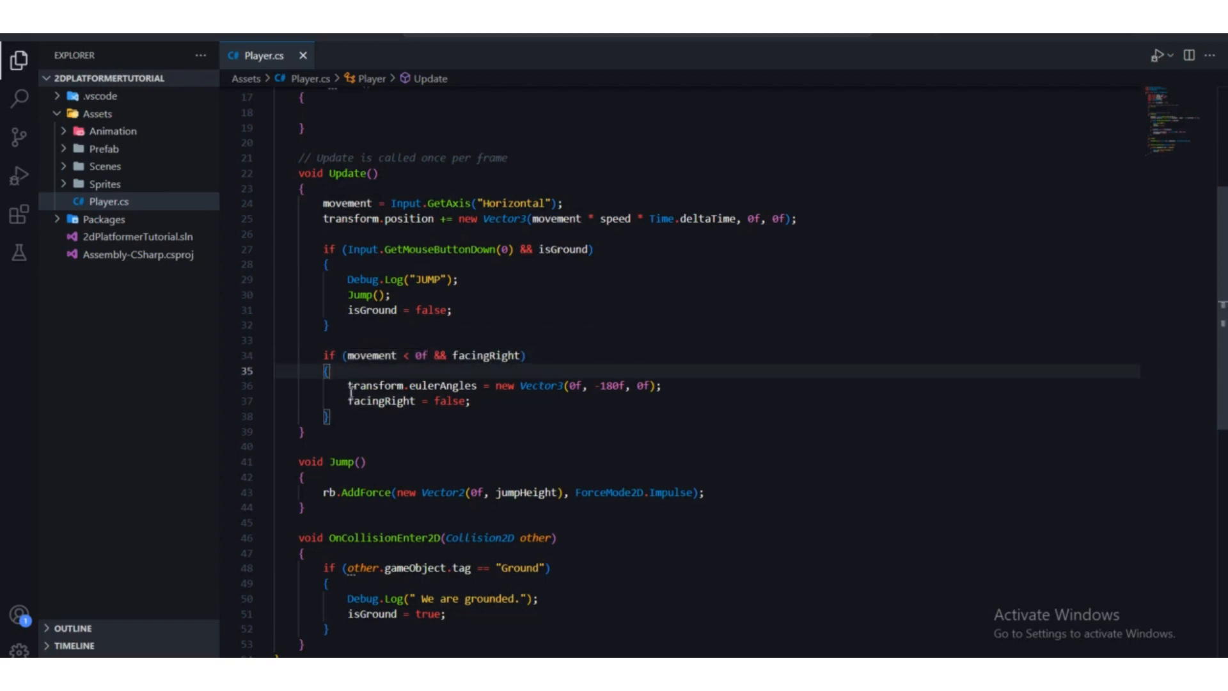
# Examine the eulerAngles assignment, its -180f Y rotation and the facingRight = false statement inside the if block.
pyautogui.moveTo(347, 386); pyautogui.dragTo(488, 386)
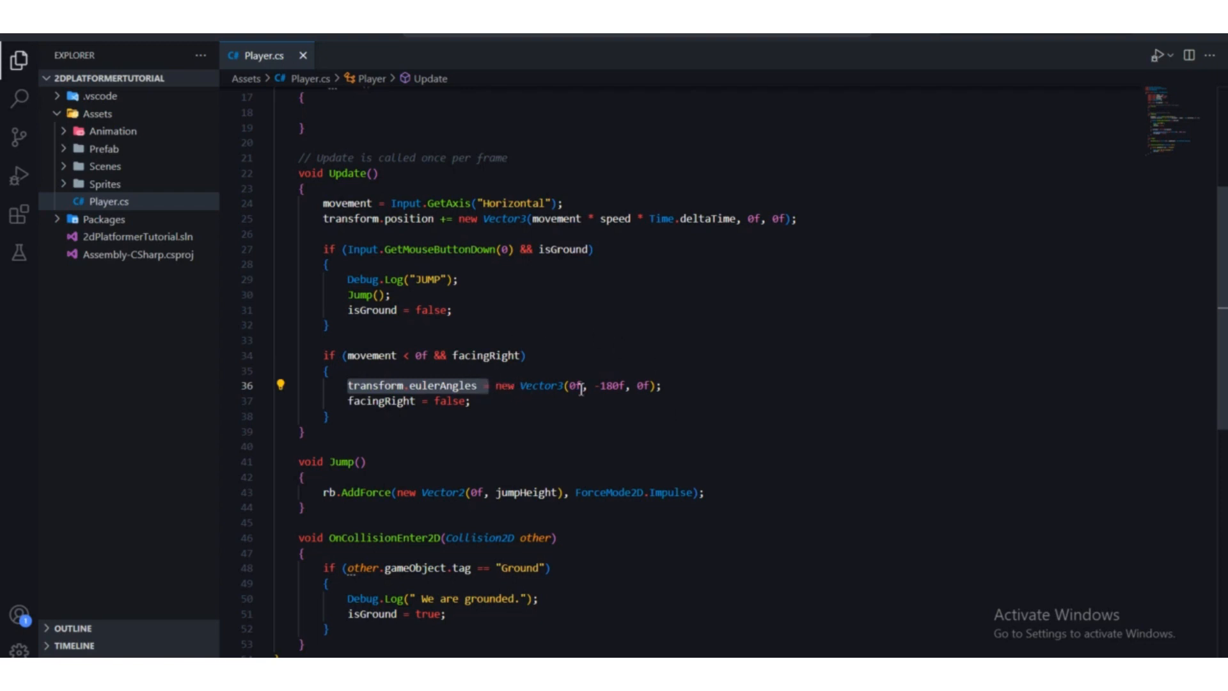
pyautogui.moveTo(595, 386); pyautogui.dragTo(626, 387)
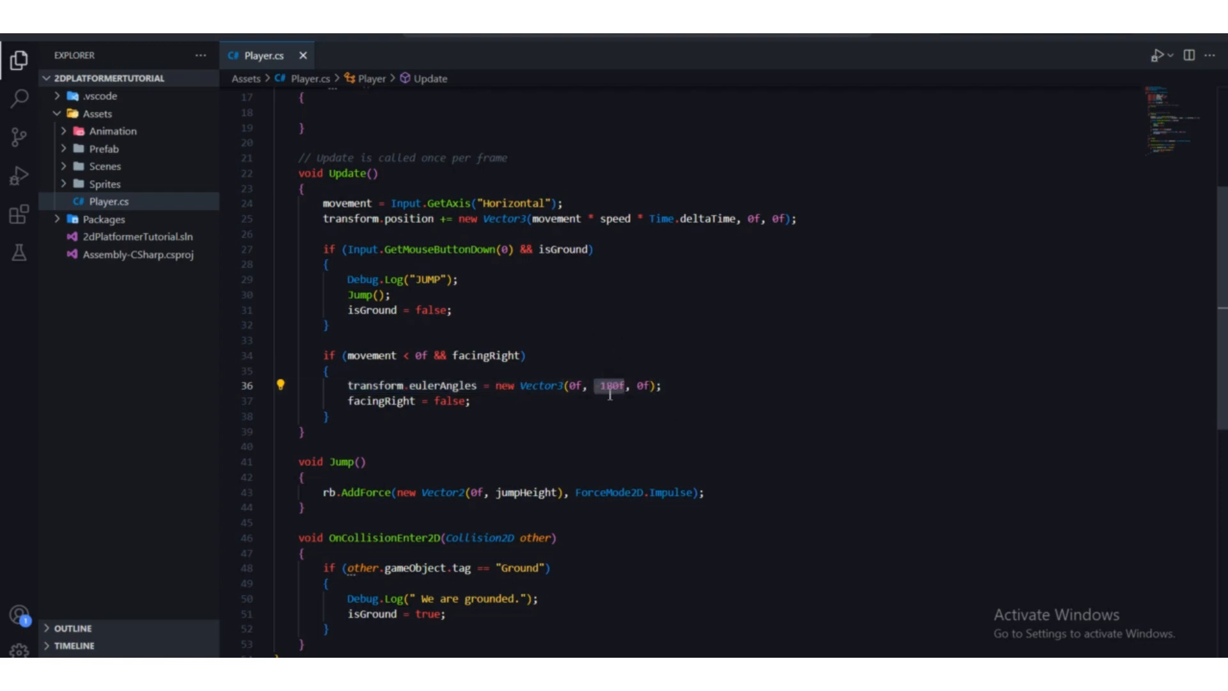
pyautogui.click(631, 434)
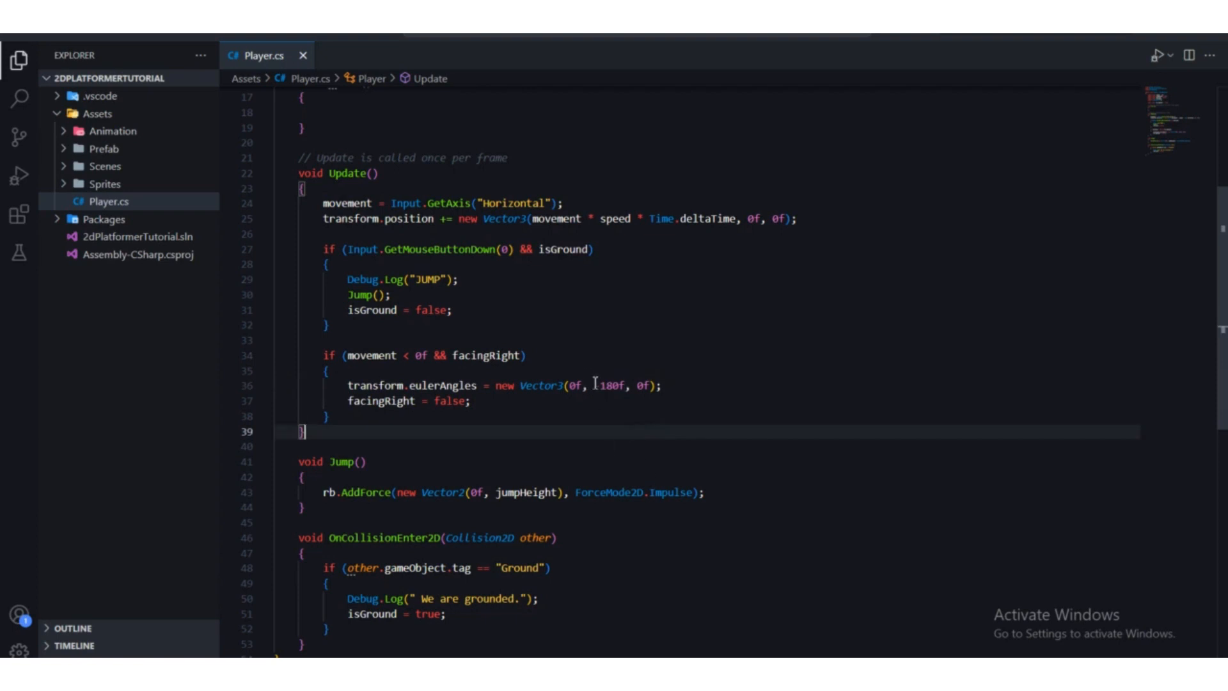
pyautogui.moveTo(595, 384); pyautogui.dragTo(627, 384)
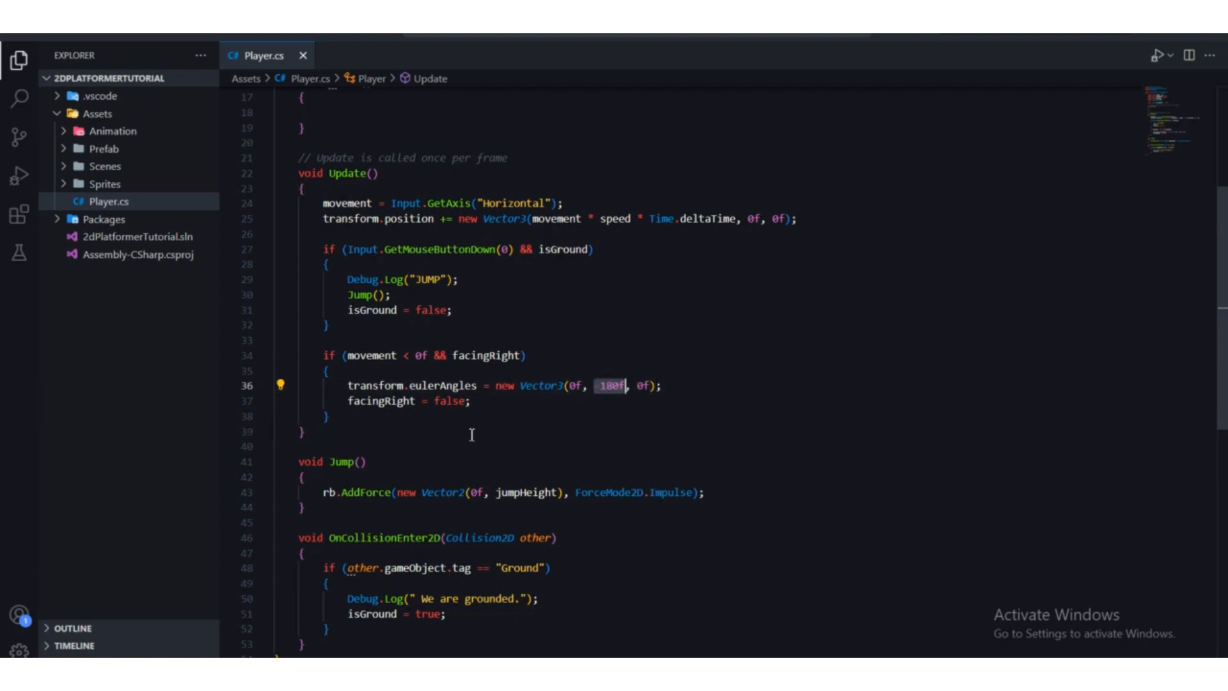
pyautogui.moveTo(471, 401); pyautogui.dragTo(343, 401)
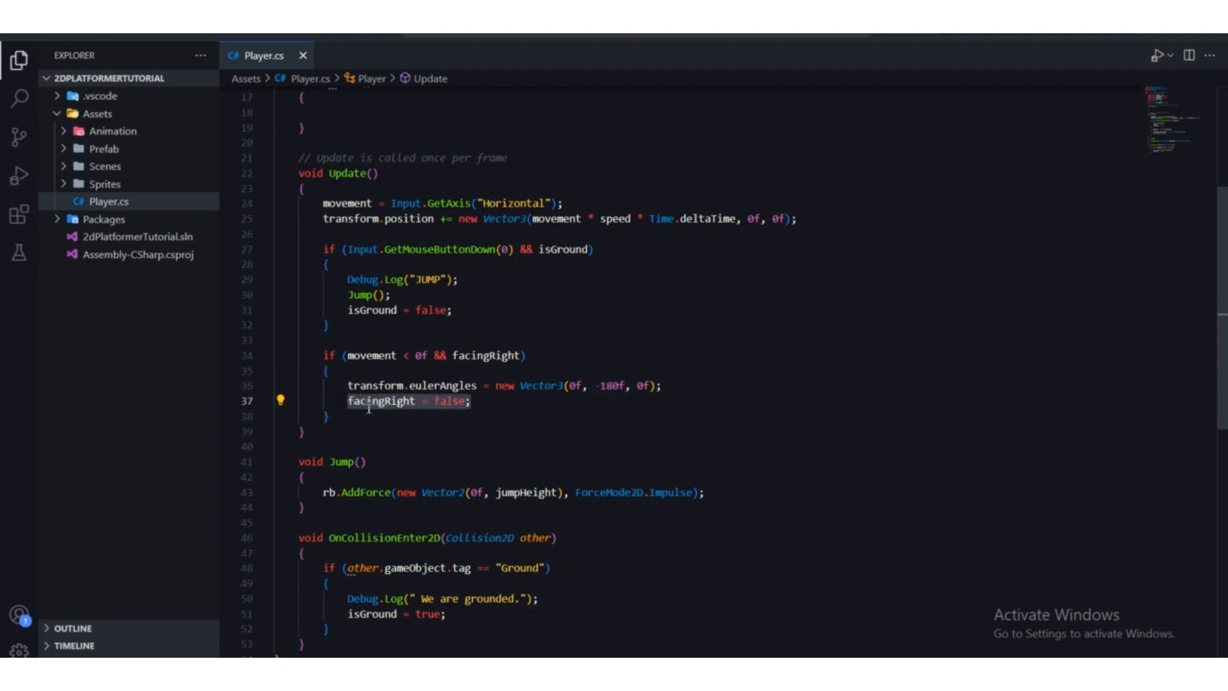
pyautogui.click(679, 415)
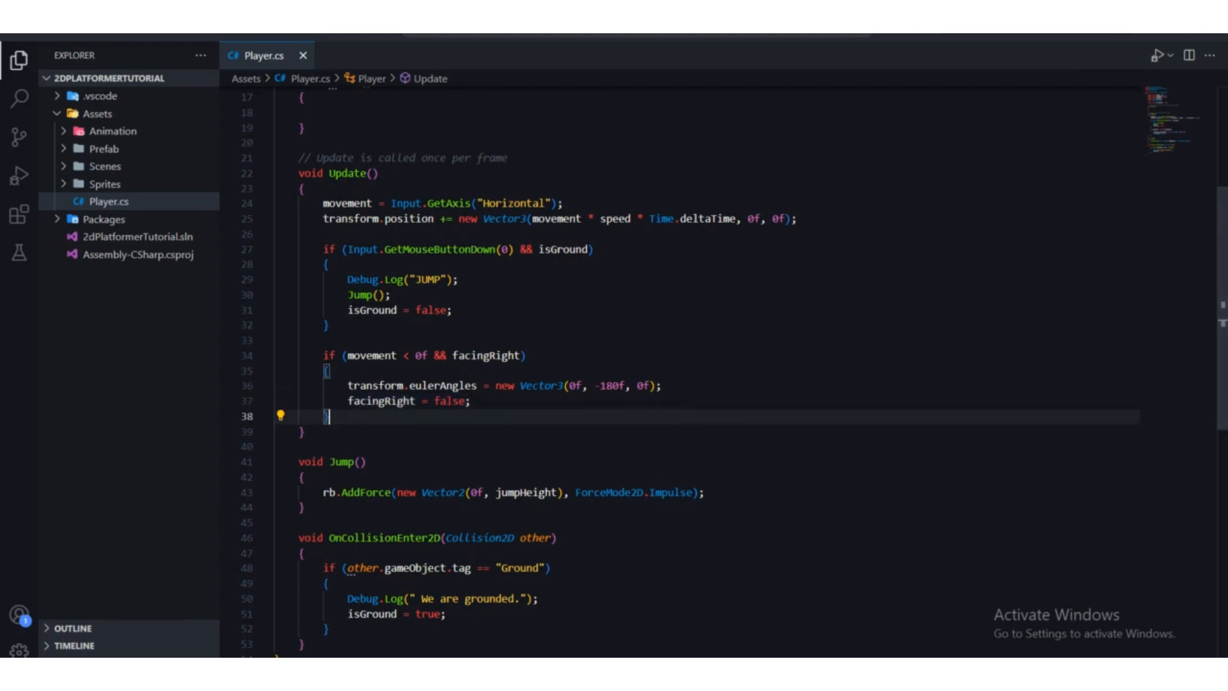
# Switch to Unity, run the game to test the Player's flip when moving left, and stop play mode.
pyautogui.hotkey('alt', 'Tab')
pyautogui.scroll(-3, 609, 312)
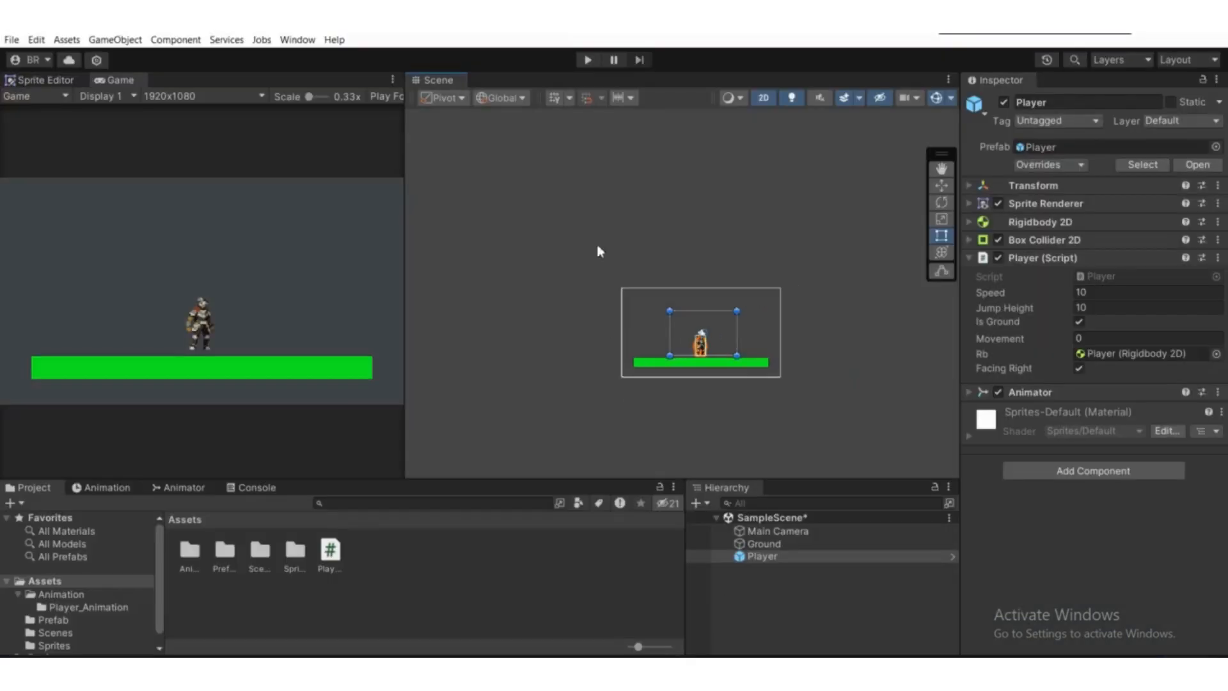
pyautogui.click(589, 59)
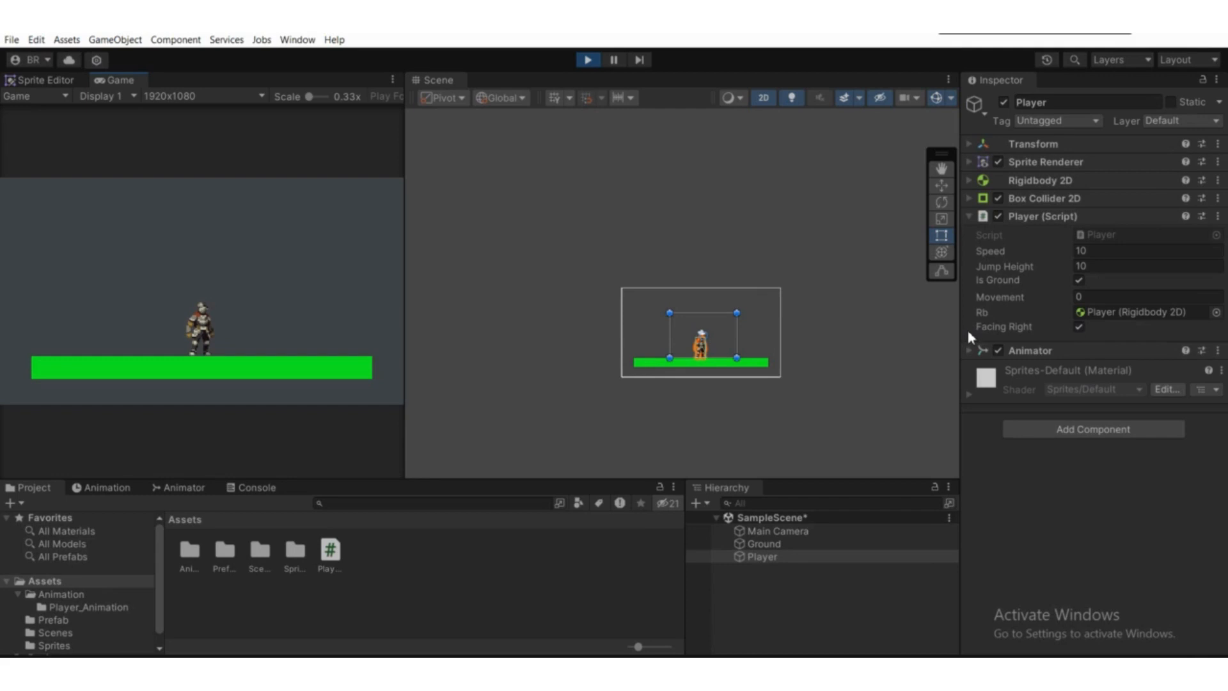
pyautogui.press('a')
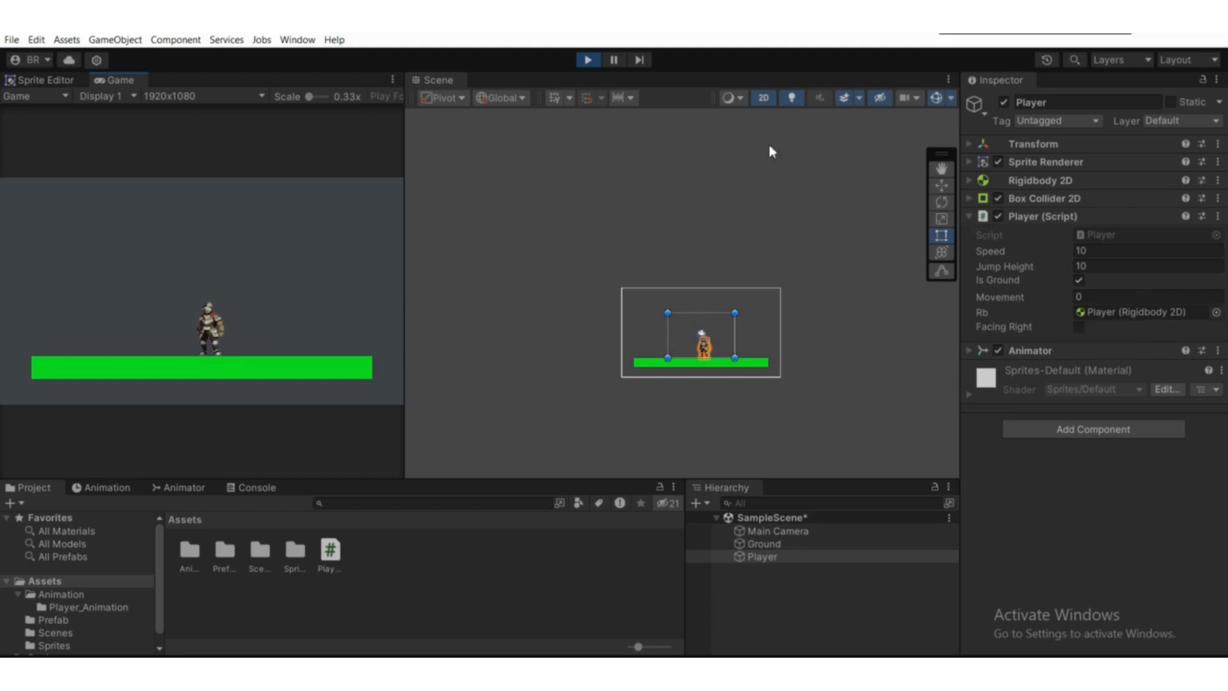
pyautogui.click(588, 60)
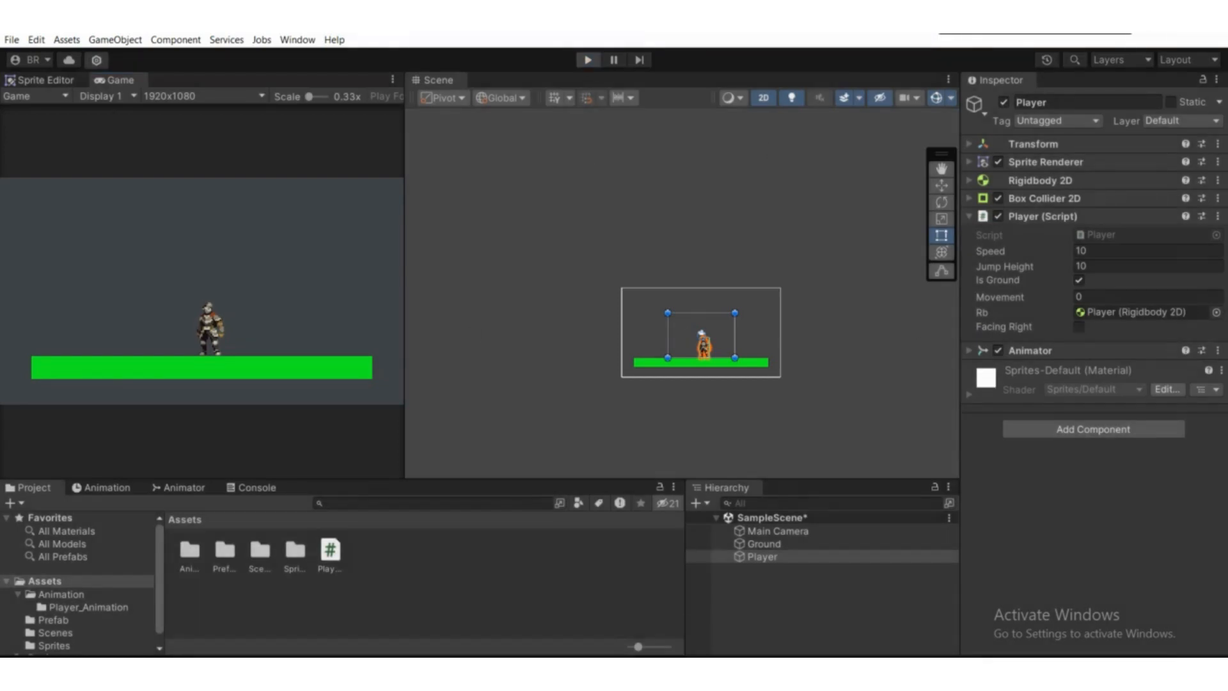
# Return to Player.cs in Visual Studio Code and add an else if (movement > 0f && facingRight==false) block with braces below the if block.
pyautogui.scroll(5, 391, 467)
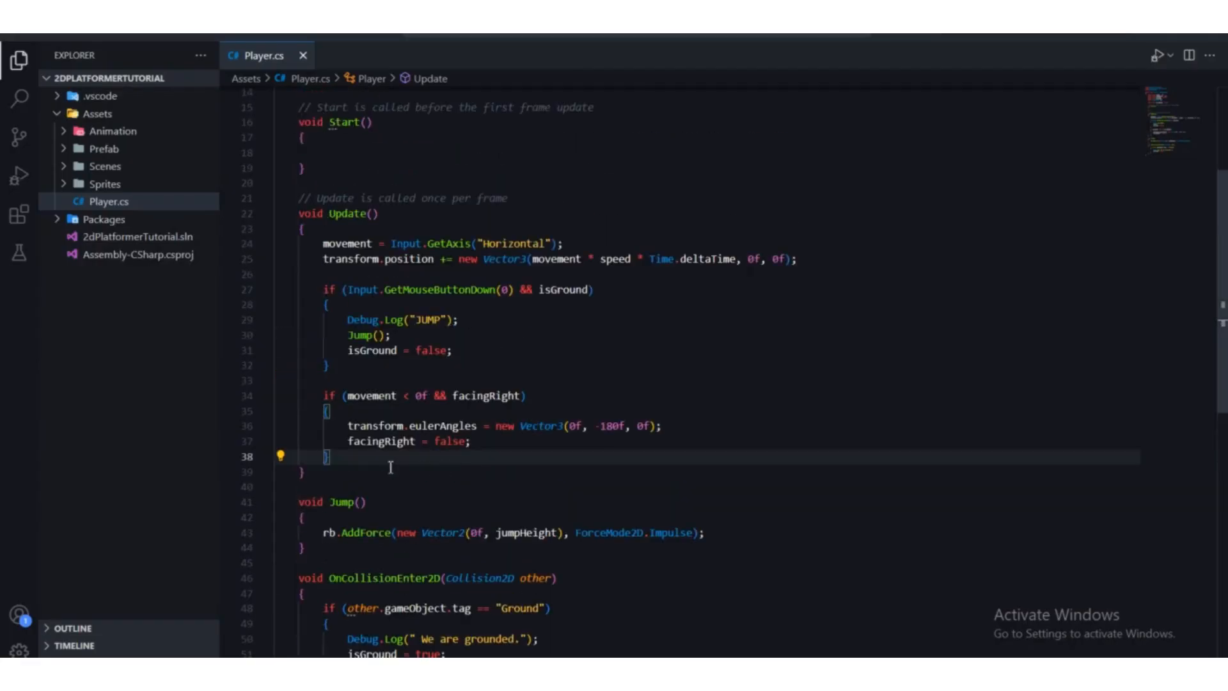
pyautogui.press('Return')
pyautogui.write('else ')
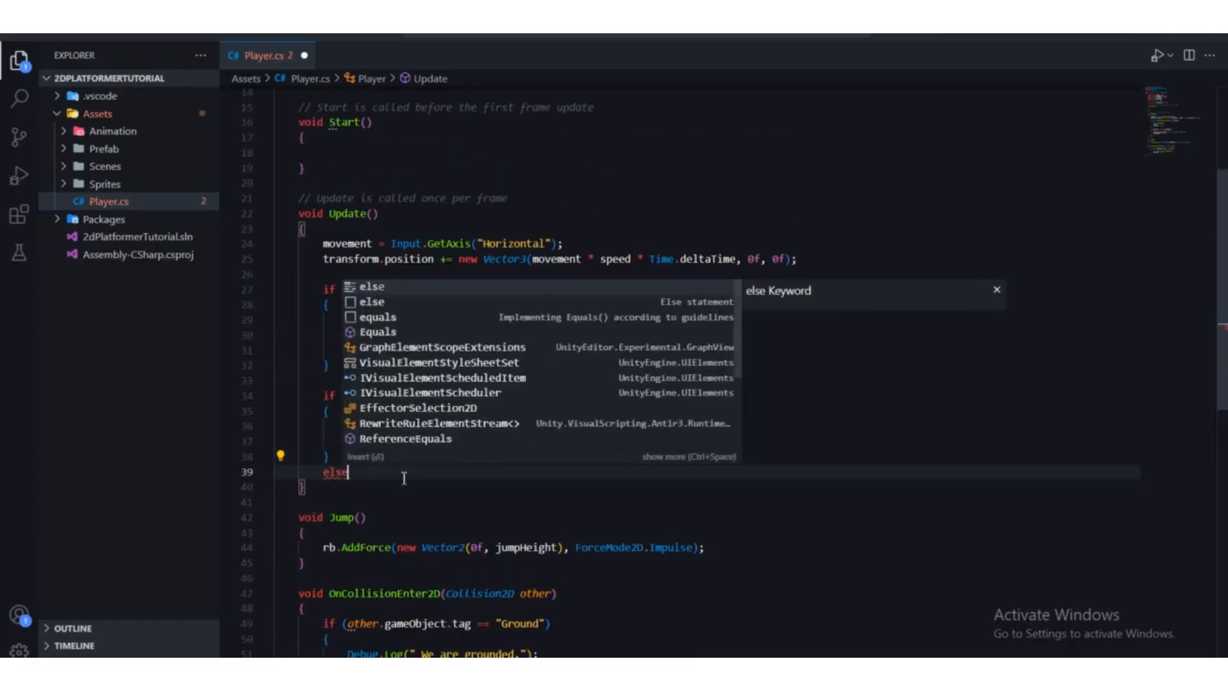
pyautogui.write('if (')
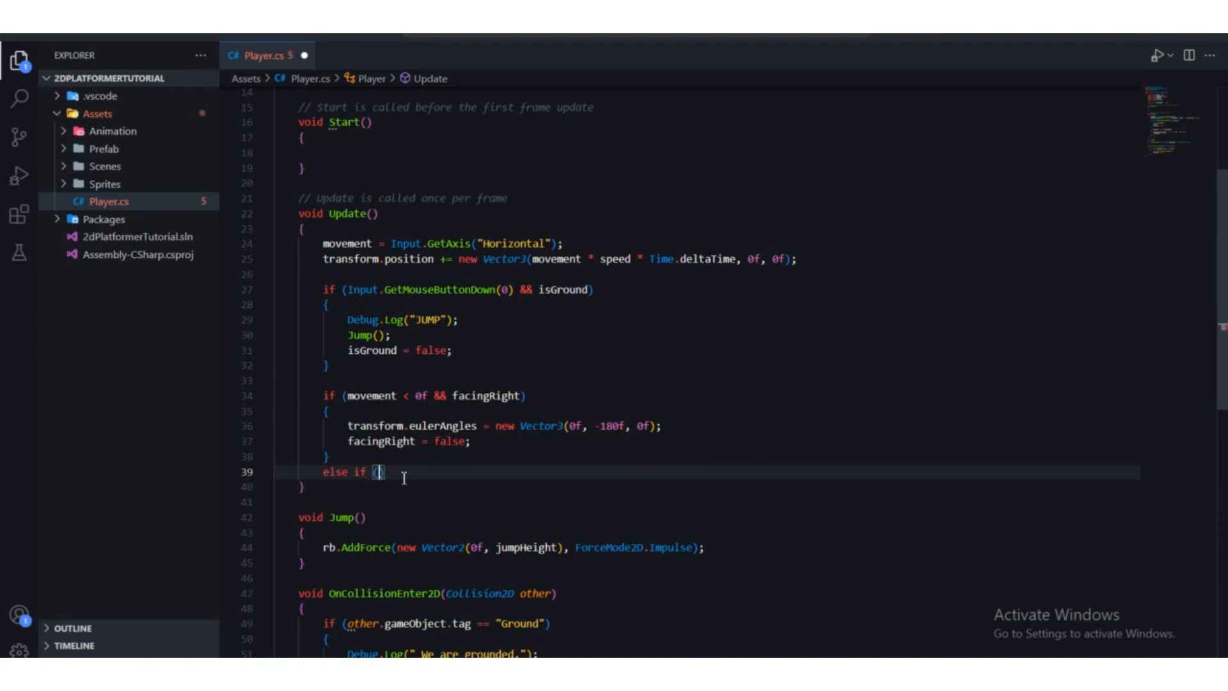
pyautogui.write('movement > 0f')
pyautogui.write('&& facingRight==')
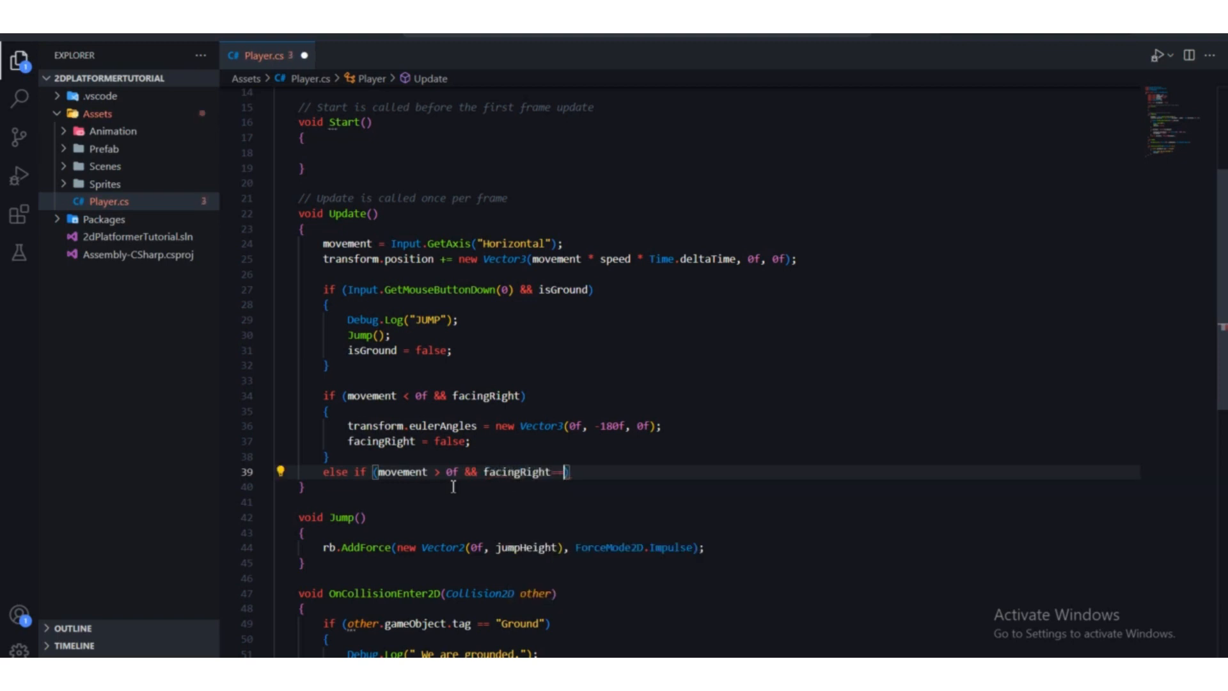
pyautogui.write('false)')
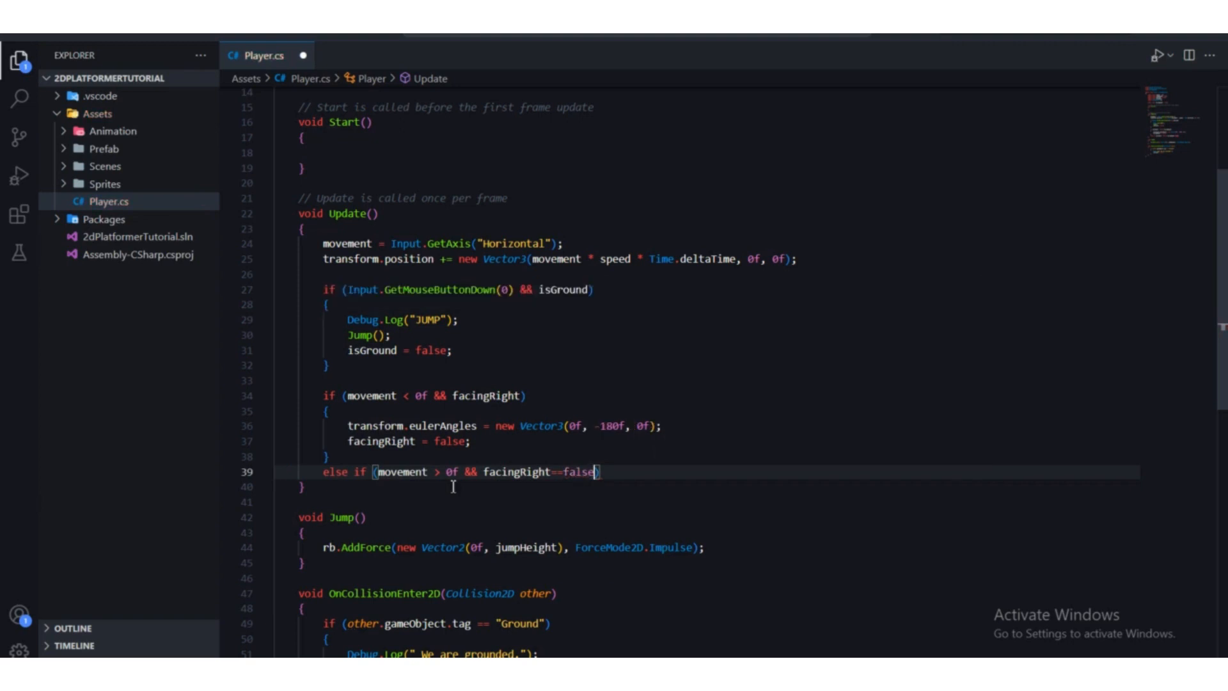
pyautogui.press('Return')
pyautogui.write('{')
pyautogui.press('Return')
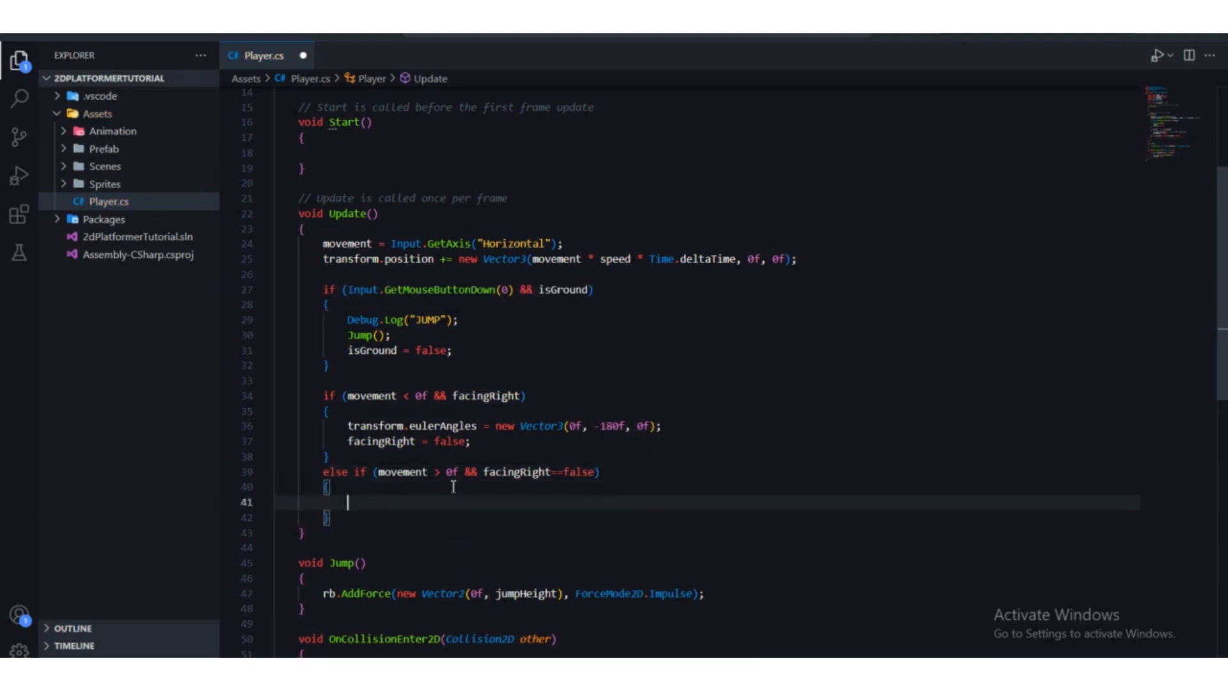
# Review the movement > 0f and facingRight==false conditions of the new else if statement.
pyautogui.moveTo(378, 477); pyautogui.dragTo(460, 474)
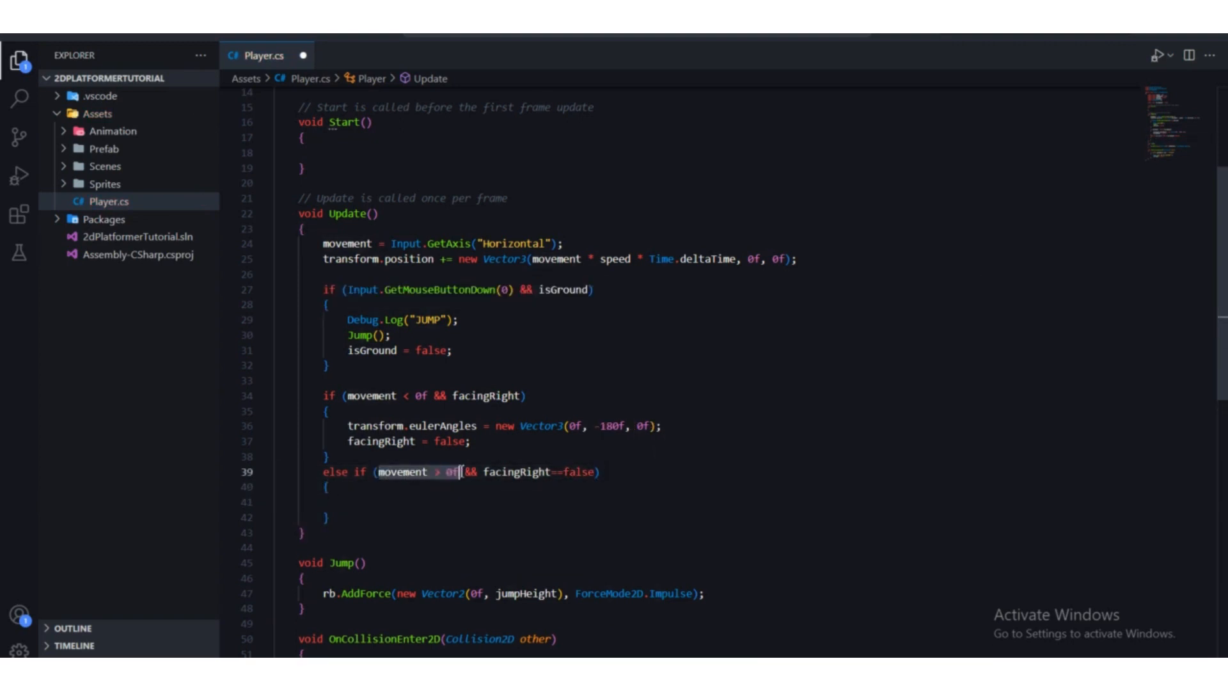
pyautogui.click(479, 515)
pyautogui.click(378, 477)
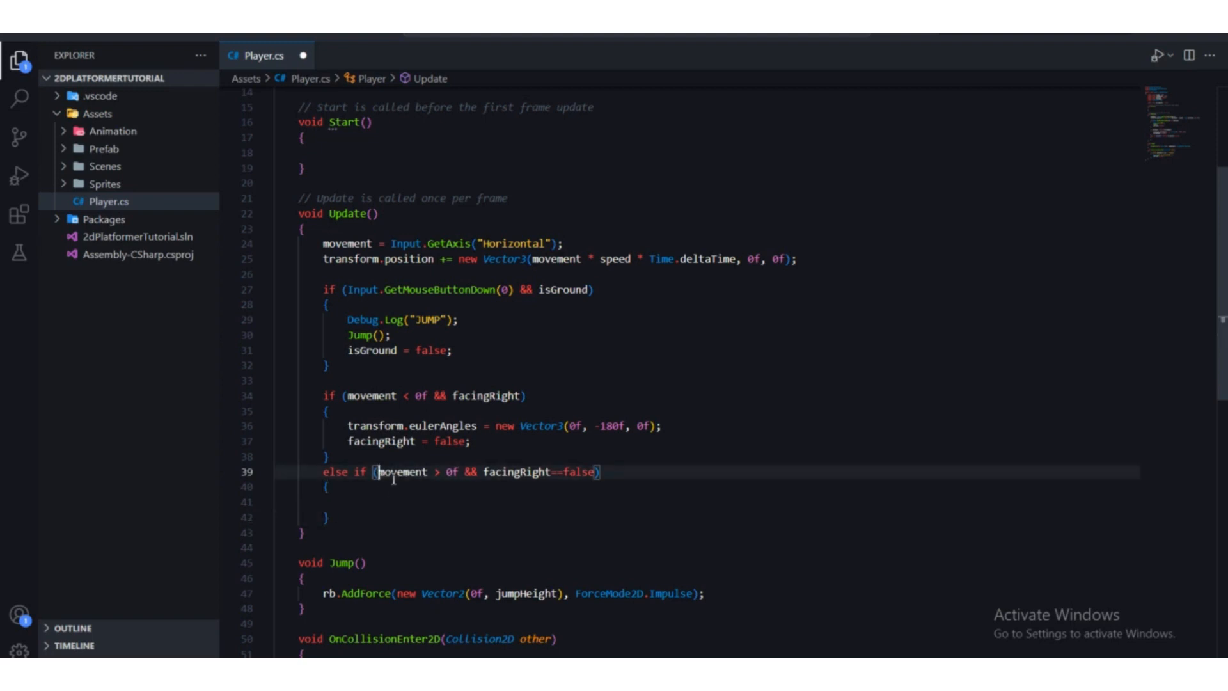
pyautogui.doubleClick(384, 476)
pyautogui.click(433, 493)
pyautogui.moveTo(459, 473); pyautogui.dragTo(378, 473)
pyautogui.click(408, 503)
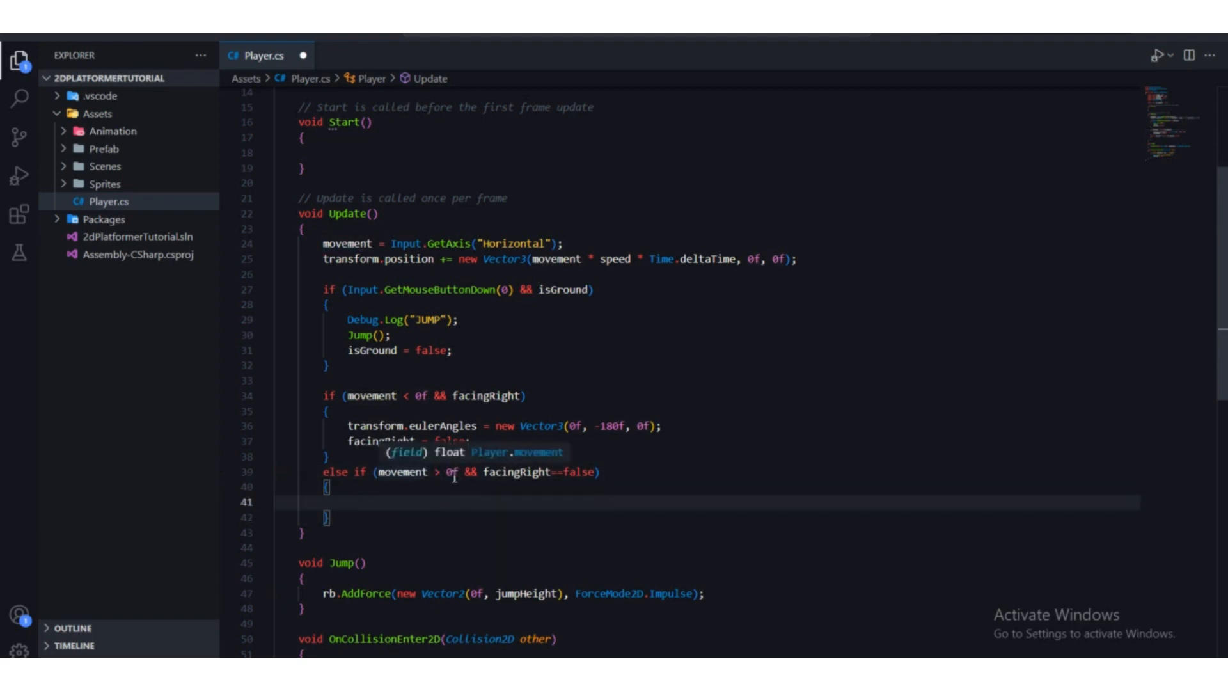
pyautogui.moveTo(458, 474); pyautogui.dragTo(378, 474)
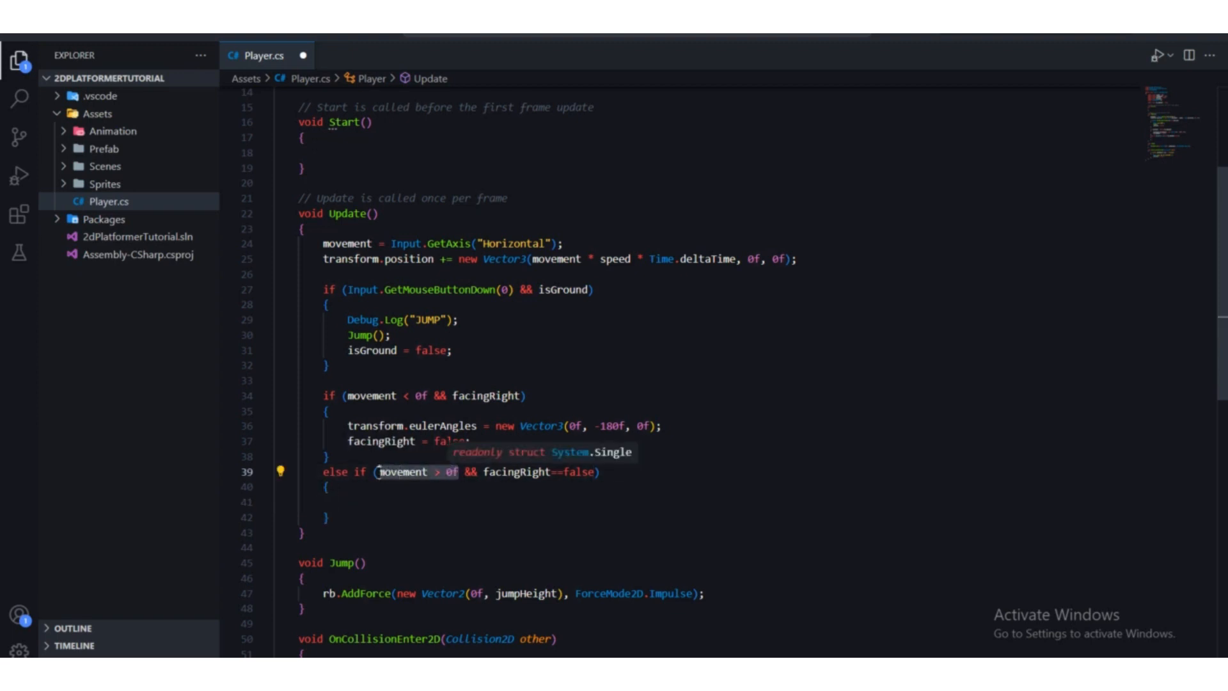
pyautogui.click(381, 486)
pyautogui.moveTo(460, 473); pyautogui.dragTo(383, 473)
pyautogui.click(402, 490)
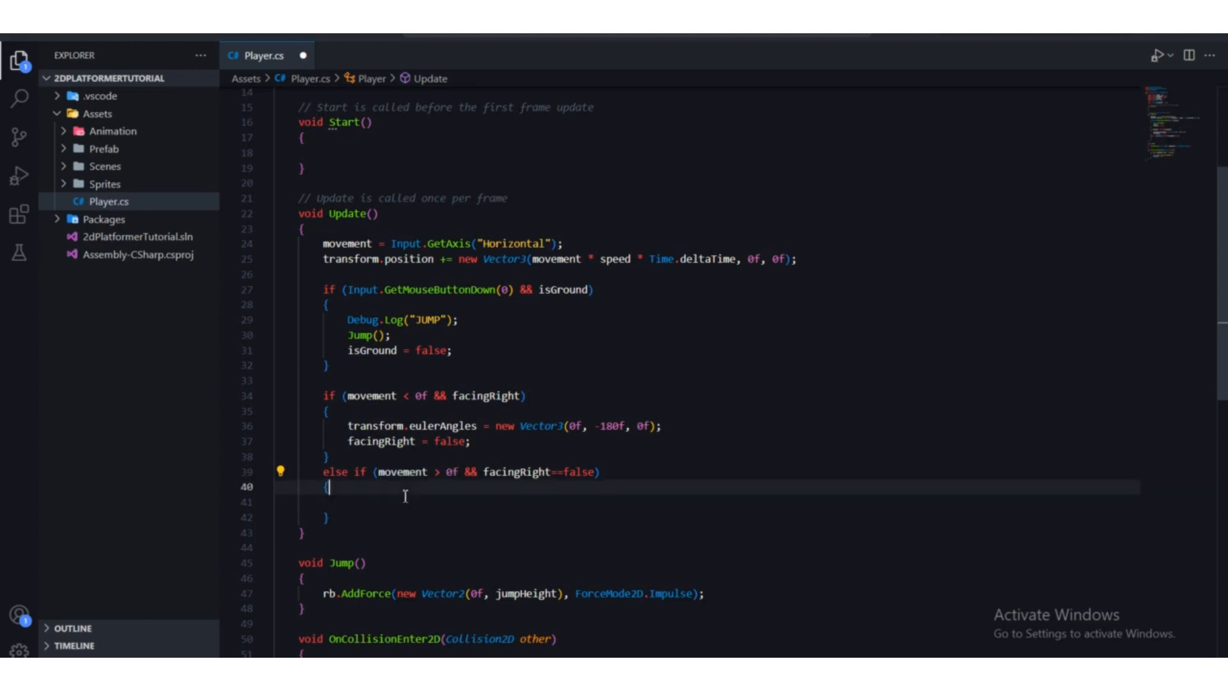
pyautogui.moveTo(483, 474); pyautogui.dragTo(596, 471)
pyautogui.click(557, 486)
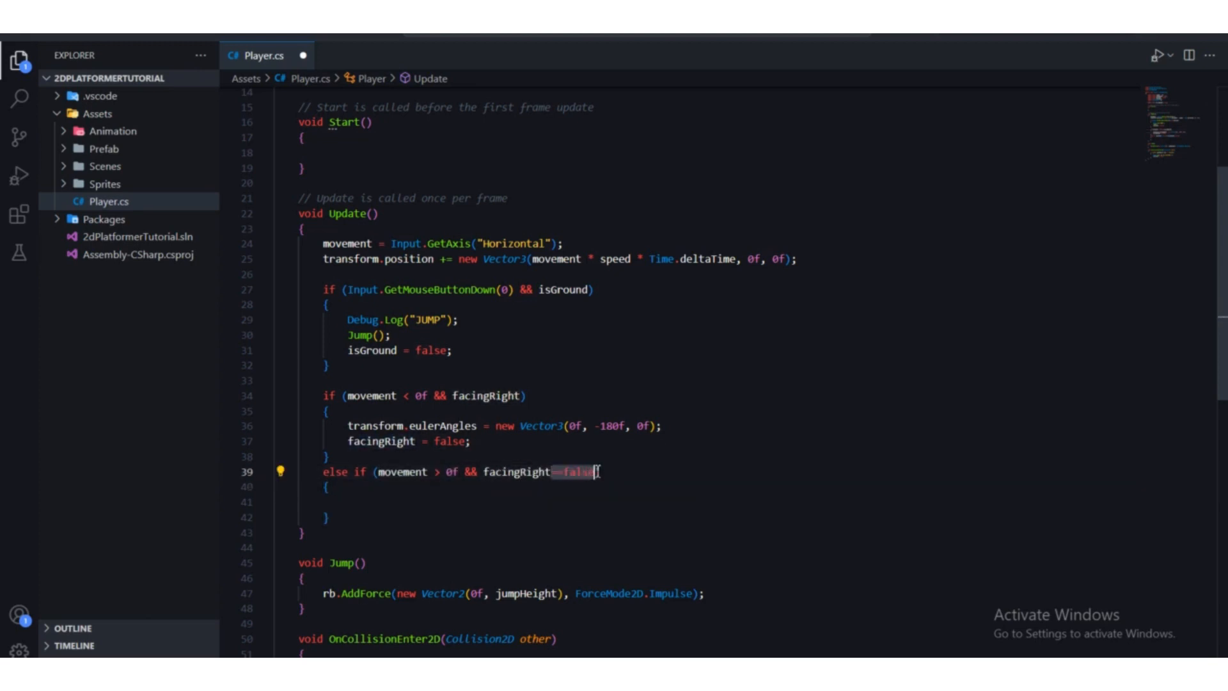
# Inside the else if block, assign transform.eulerAngles = new Vector3(0f, 0f, 0f);.
pyautogui.click(578, 505)
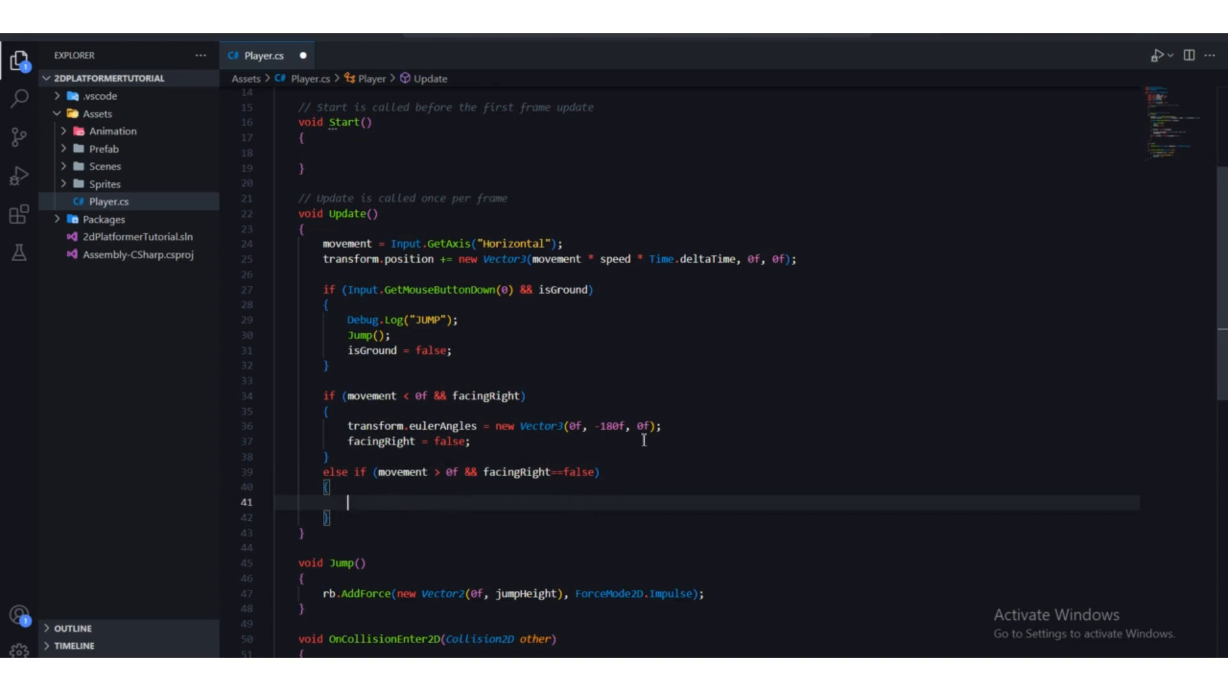
pyautogui.write('tra')
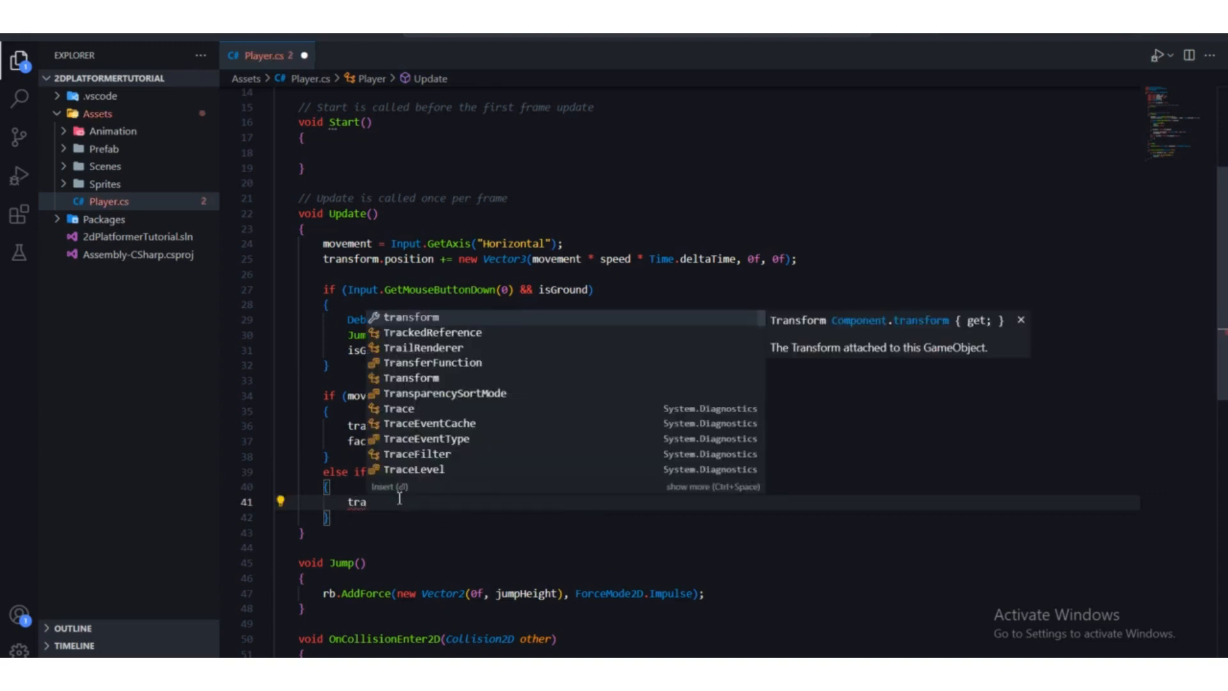
pyautogui.write('nsform.eu')
pyautogui.press('Return')
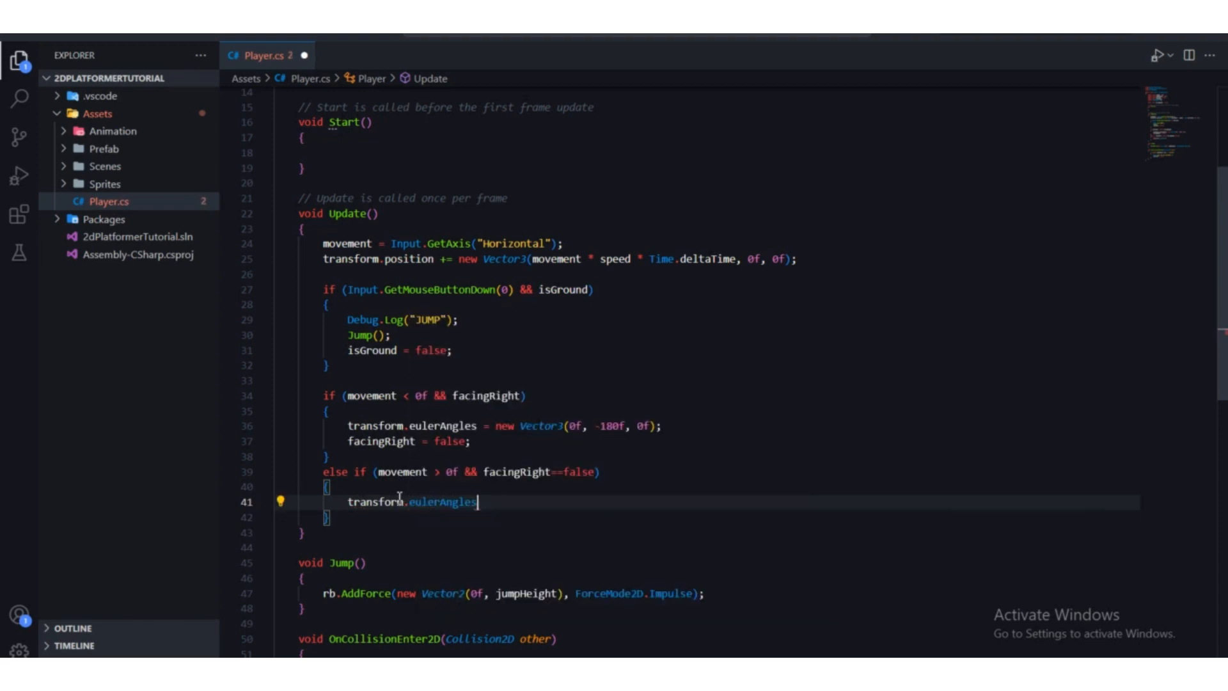
pyautogui.write('= n')
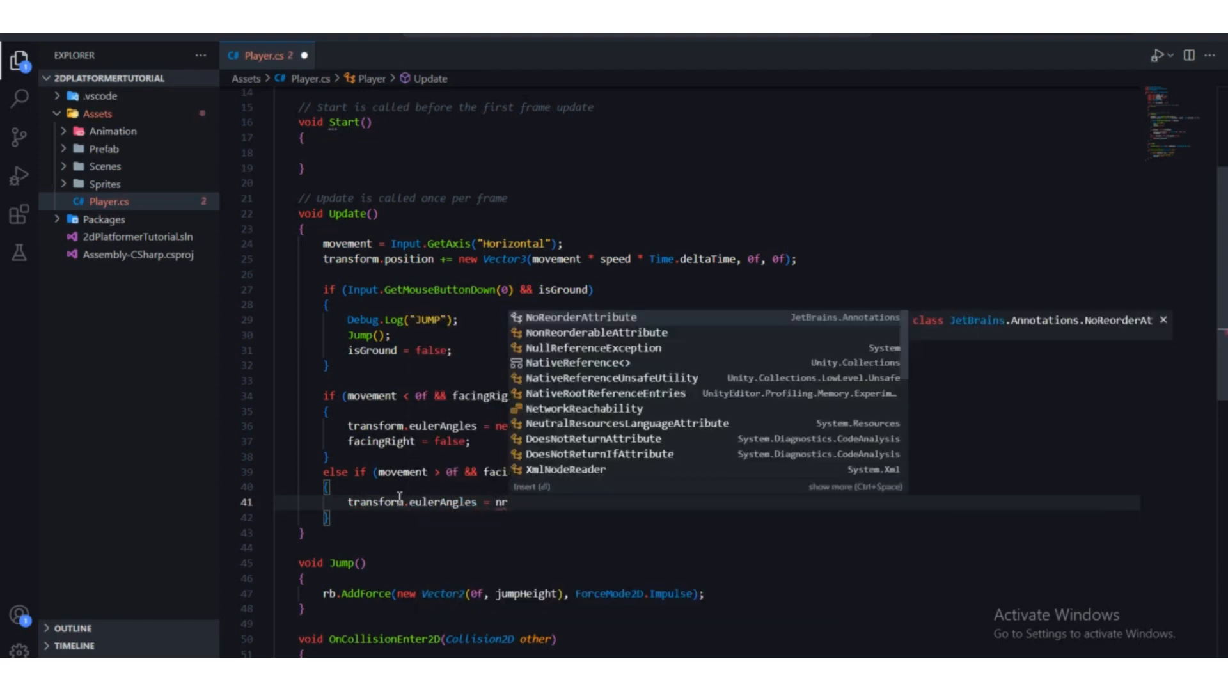
pyautogui.write('ew vect')
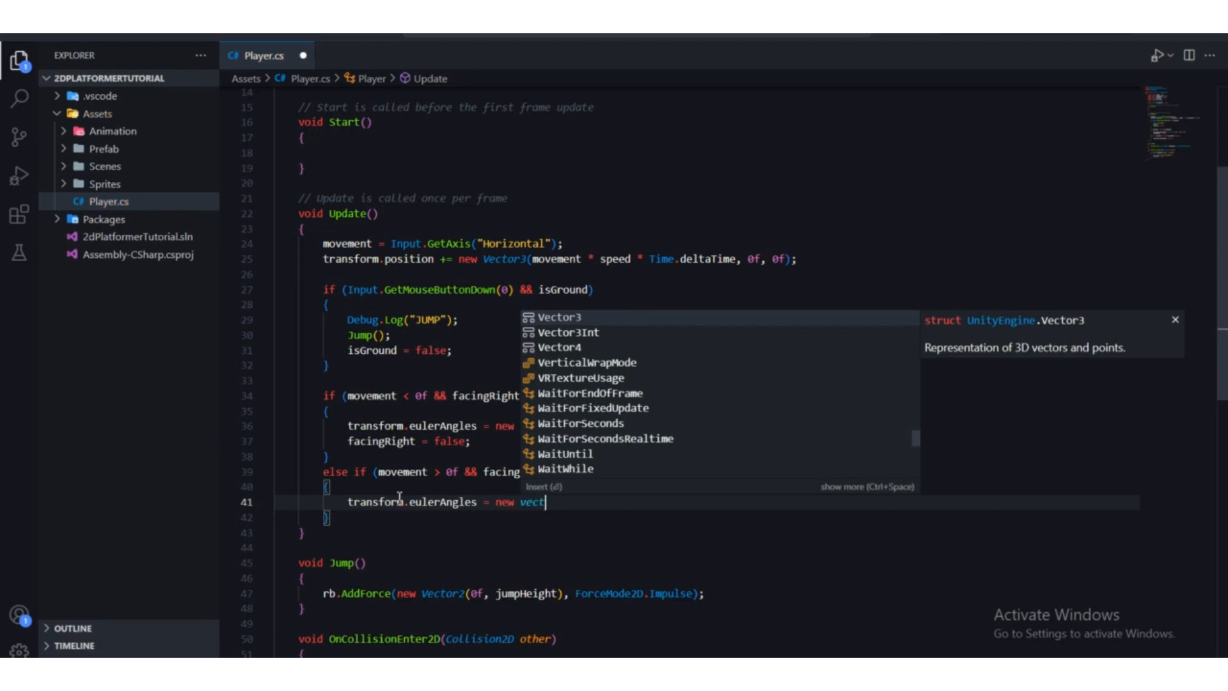
pyautogui.press('Return')
pyautogui.write('(0f, ')
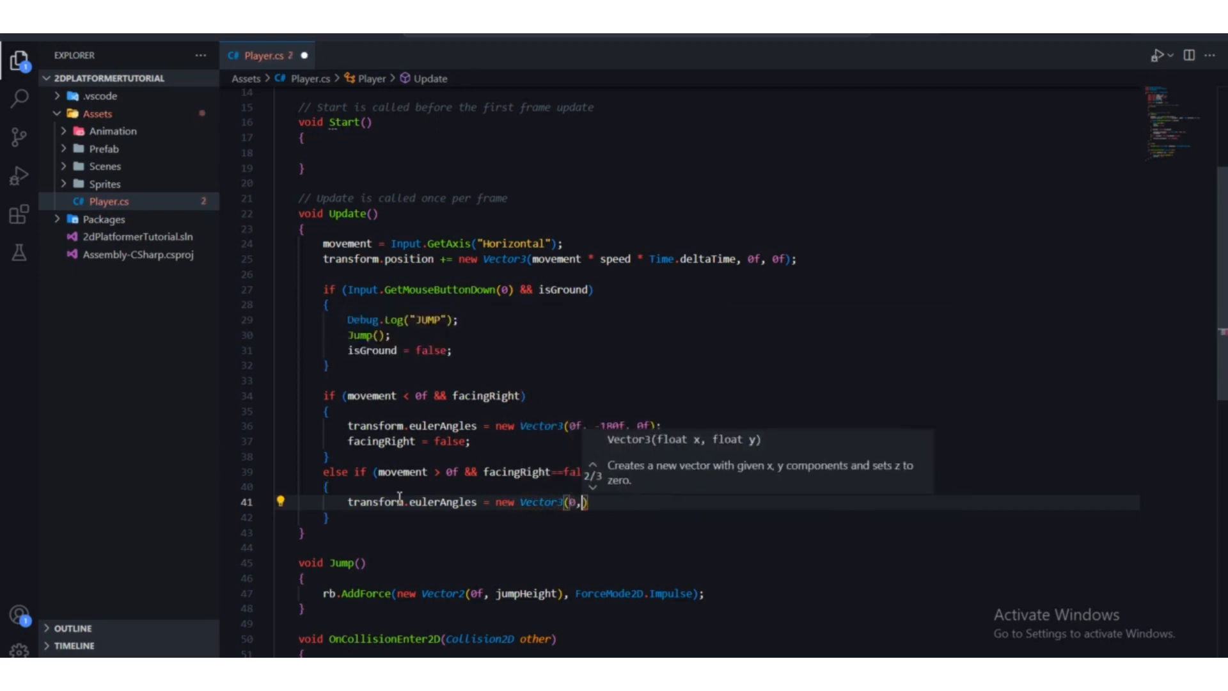
pyautogui.write('0f, ')
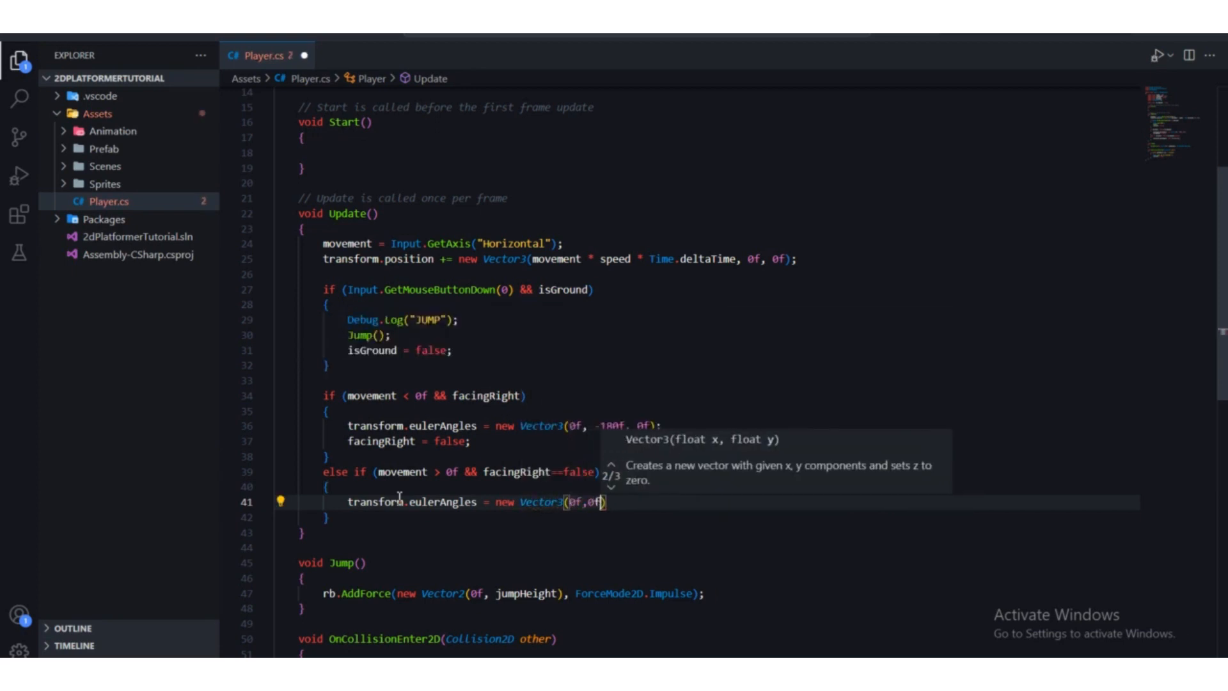
pyautogui.write('0f);')
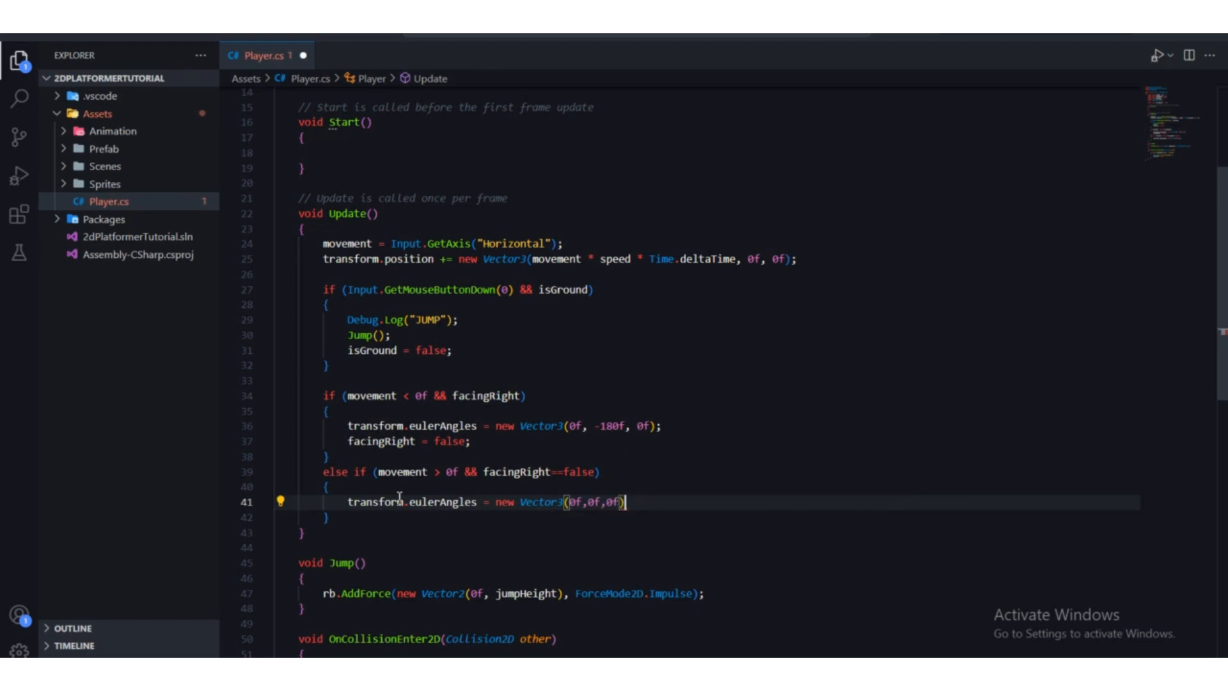
# Add facingRight = true; below the eulerAngles assignment in the else if block and save Player.cs.
pyautogui.press('Return')
pyautogui.write('fac')
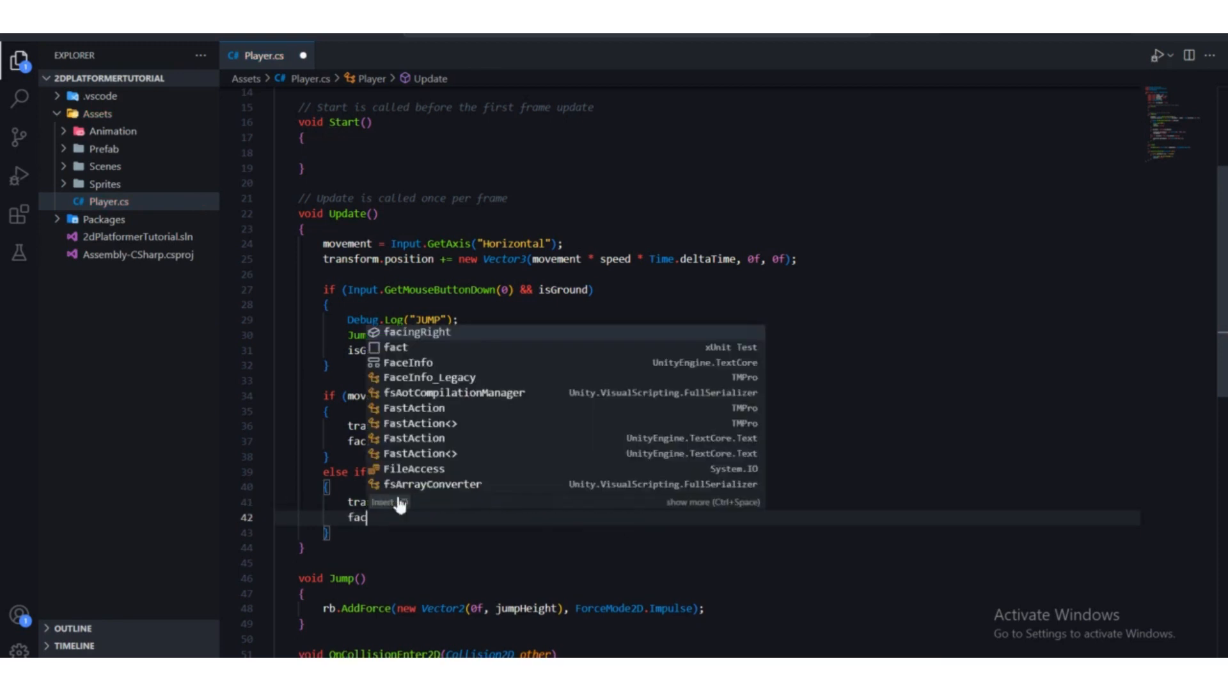
pyautogui.write('ingRight = ')
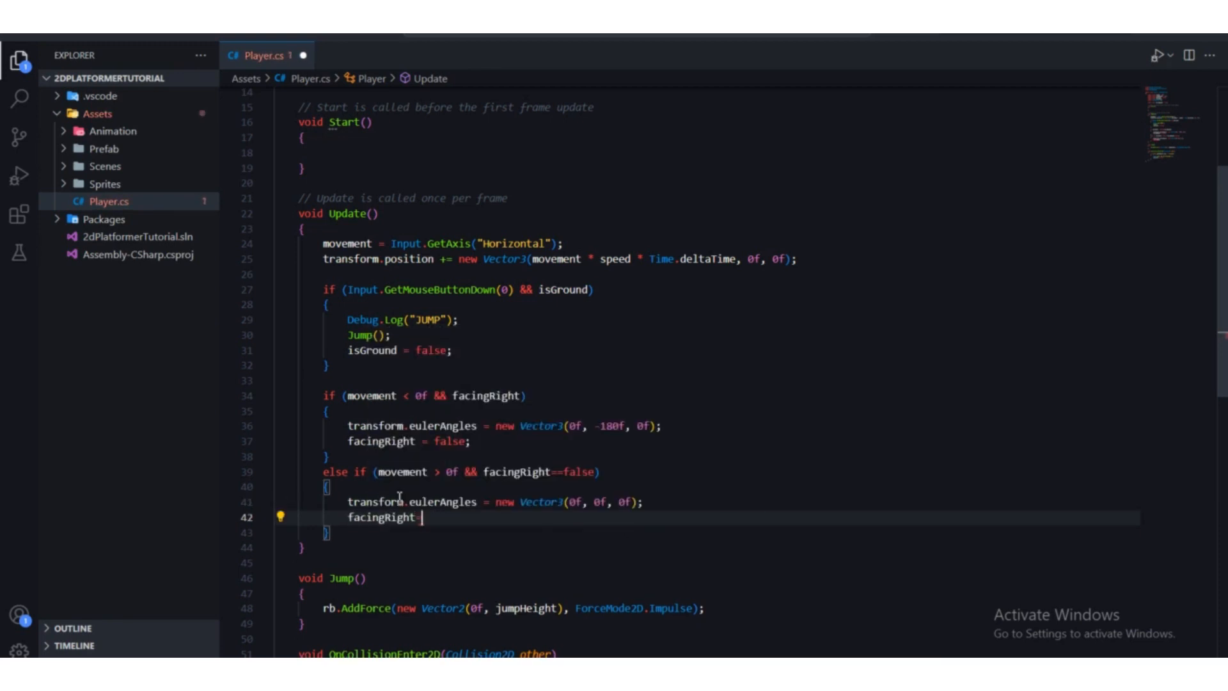
pyautogui.write('true;')
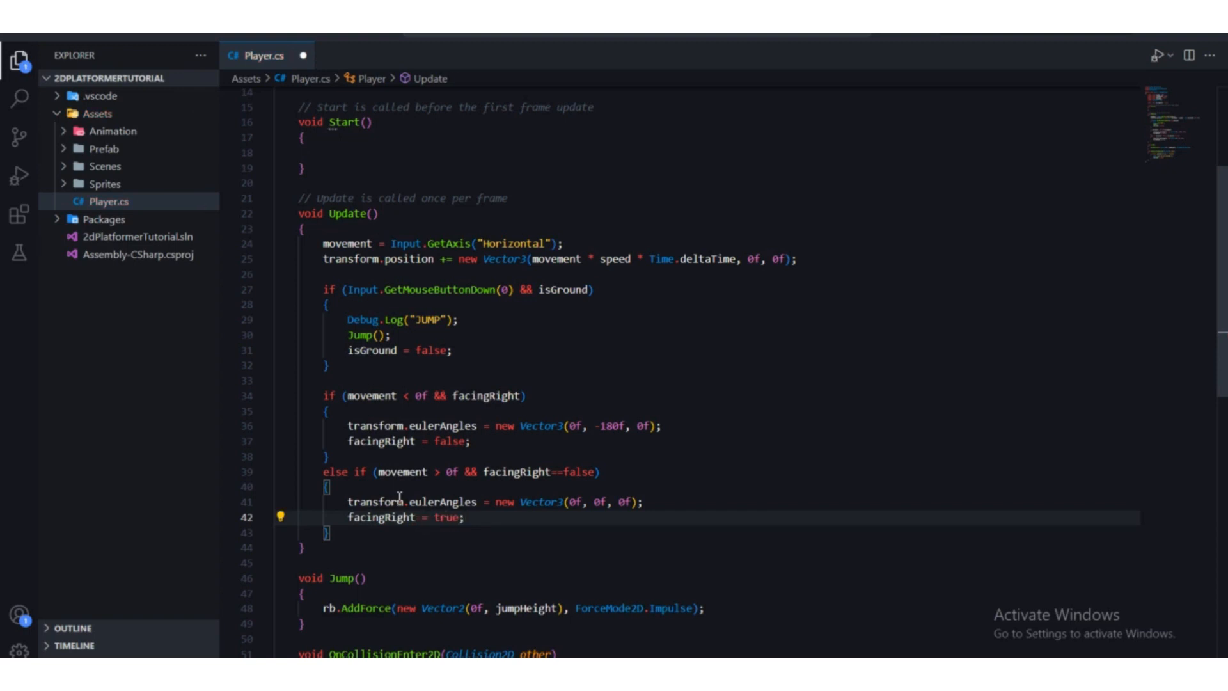
pyautogui.hotkey('ctrl', 's')
pyautogui.moveTo(377, 472)
pyautogui.mouseDown()
pyautogui.moveTo(450, 472)
pyautogui.moveTo(376, 479)
pyautogui.mouseUp()
pyautogui.click(463, 479)
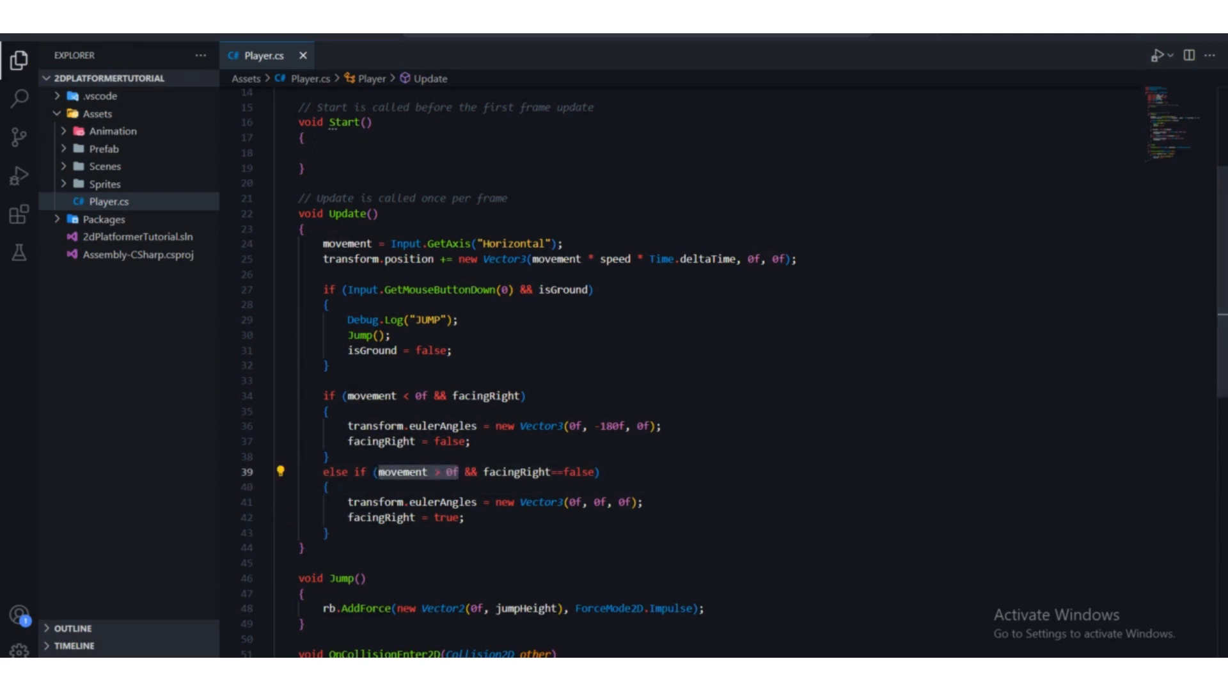
# Switch to Unity, run the game, move the Player left and inspect its Y rotation in the Transform component.
pyautogui.hotkey('alt', 'Tab')
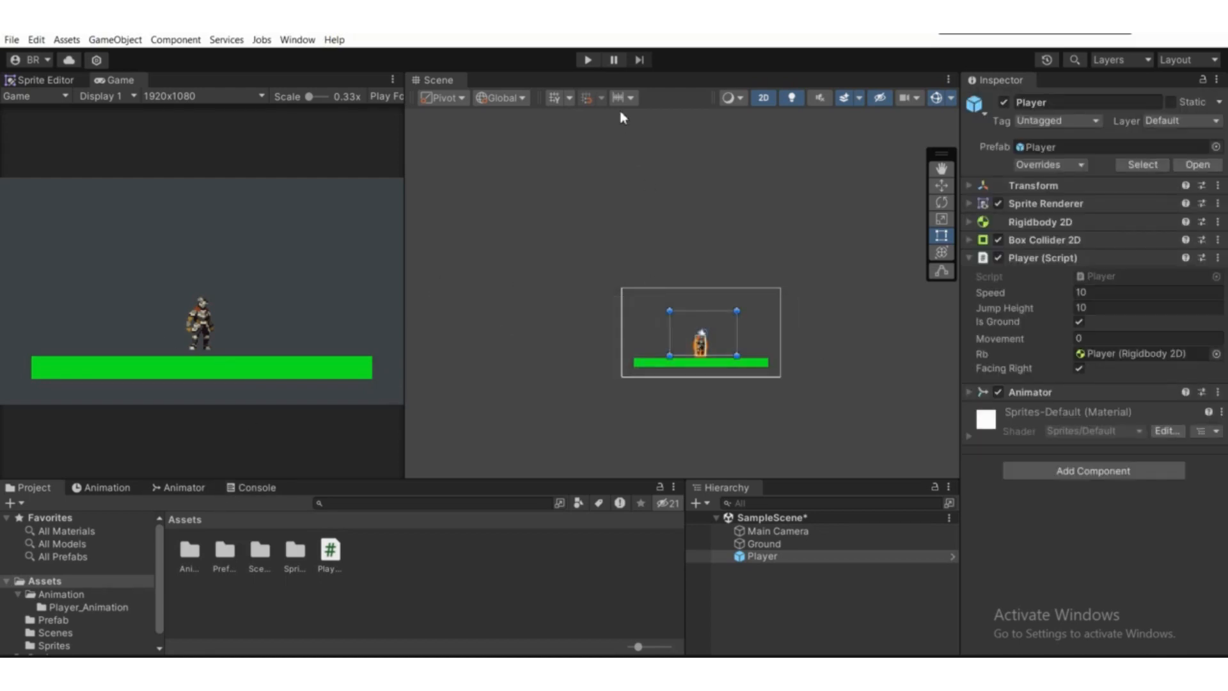
pyautogui.click(589, 60)
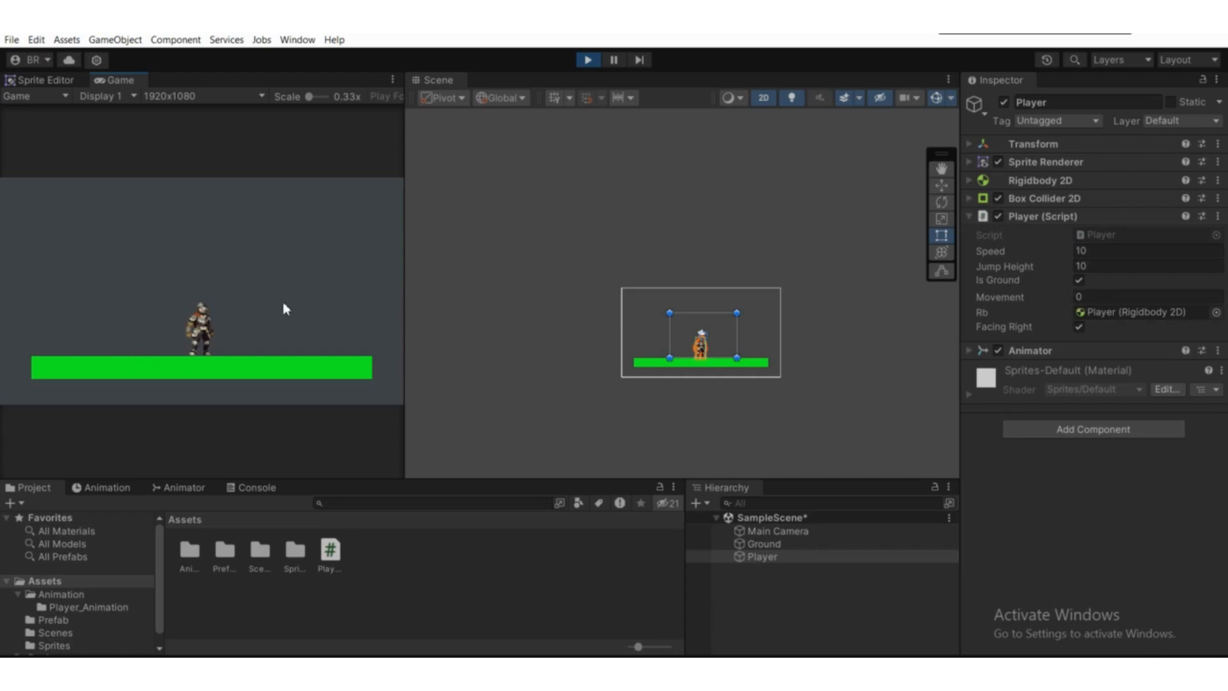
pyautogui.press('a')
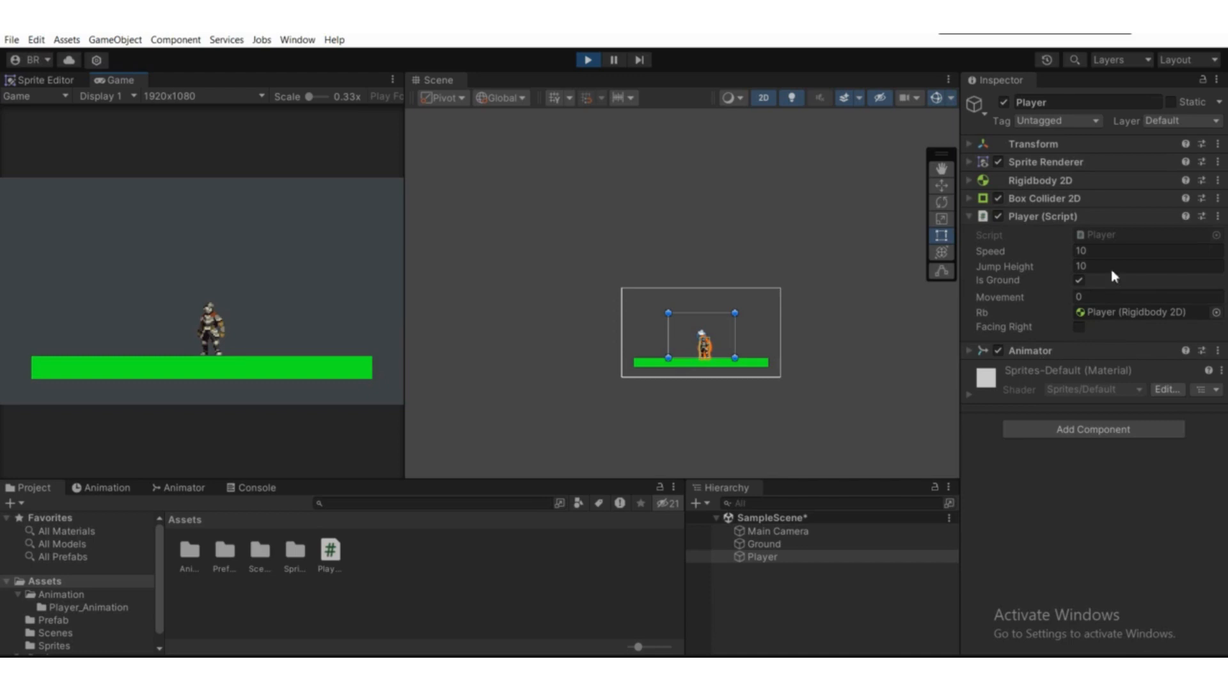
pyautogui.click(1068, 145)
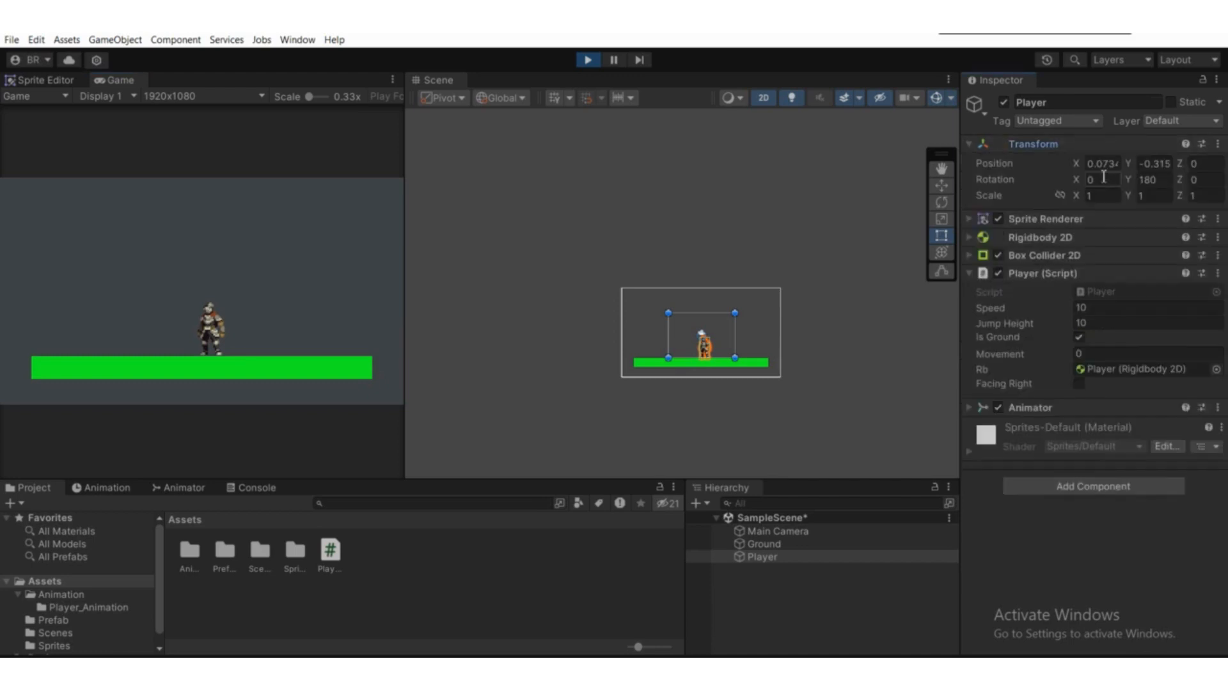
pyautogui.click(1160, 183)
# Test the Player's flip by moving it right and left and making it jump, and stop play mode.
pyautogui.press('Right')
pyautogui.press('space')
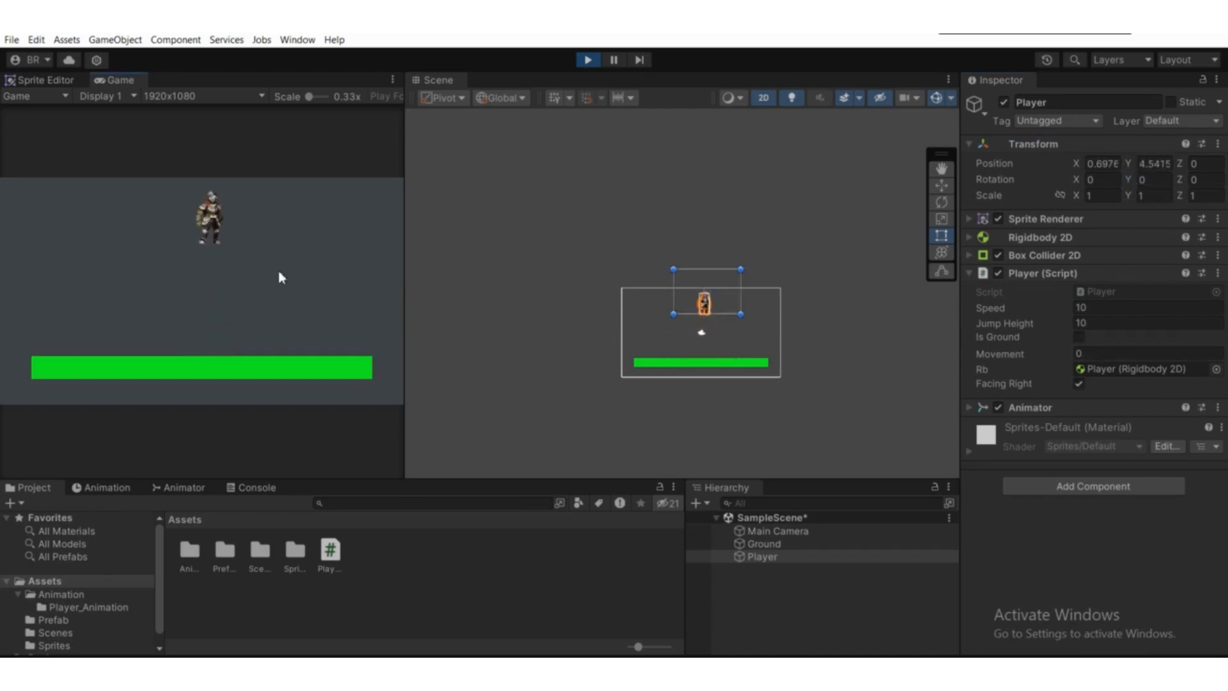
pyautogui.press('Left')
pyautogui.press('Right')
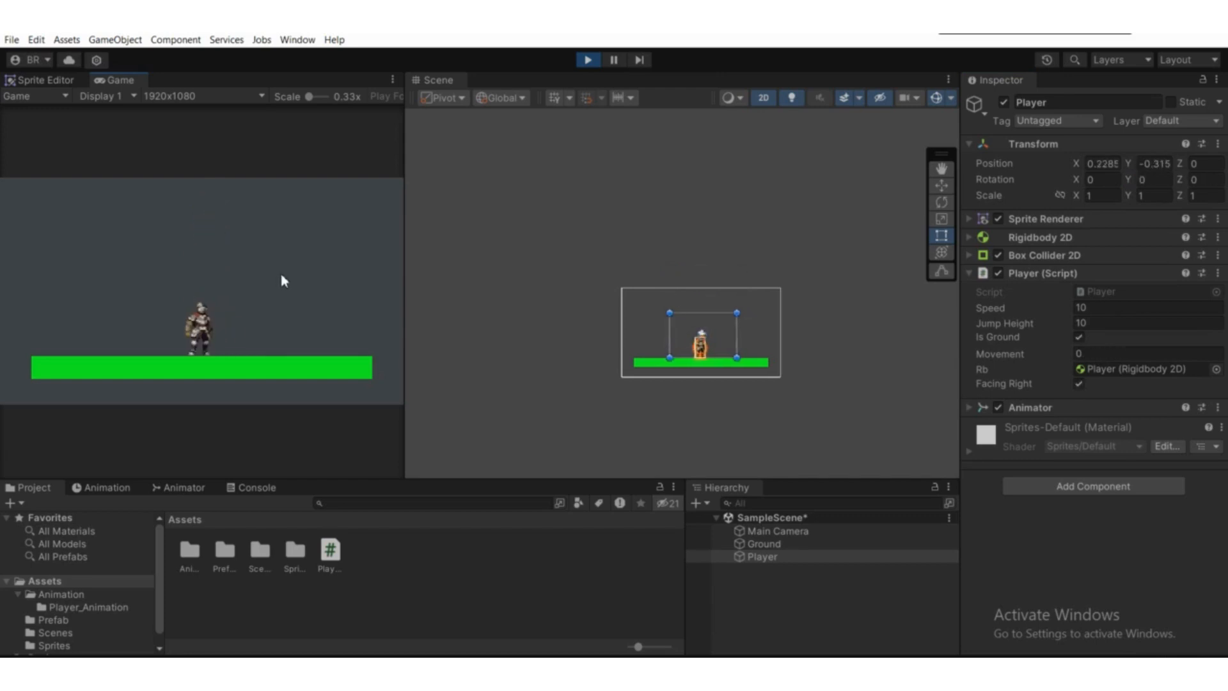
pyautogui.press('Left')
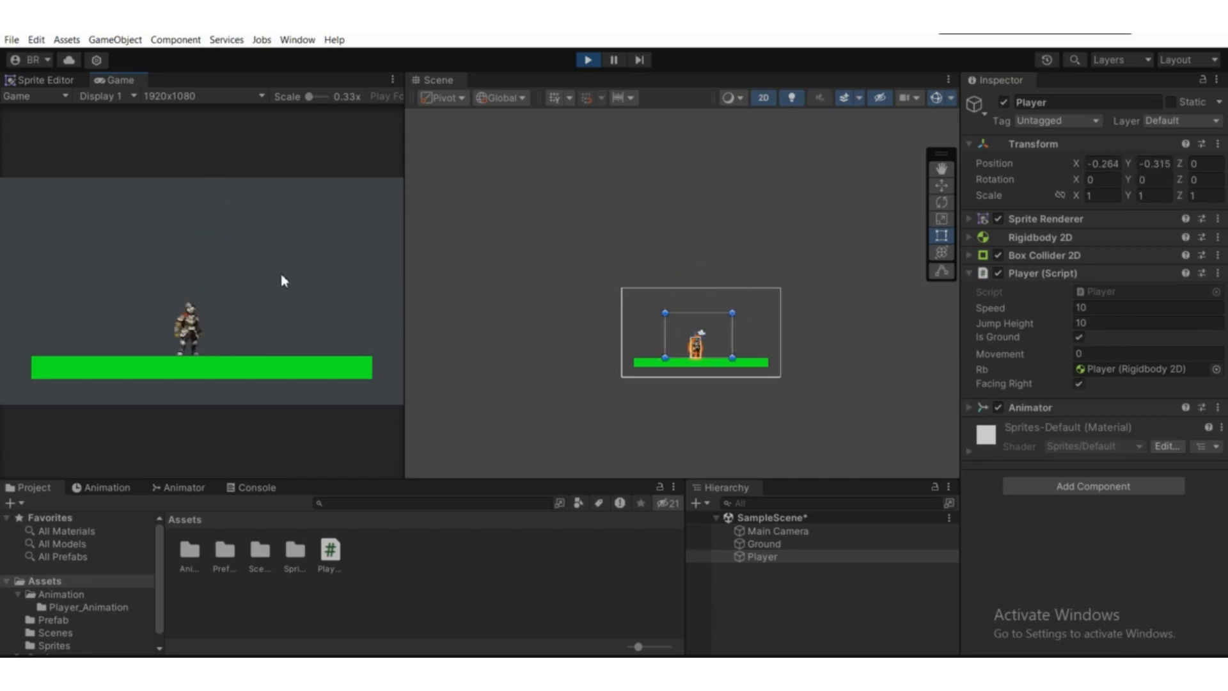
pyautogui.press('Right')
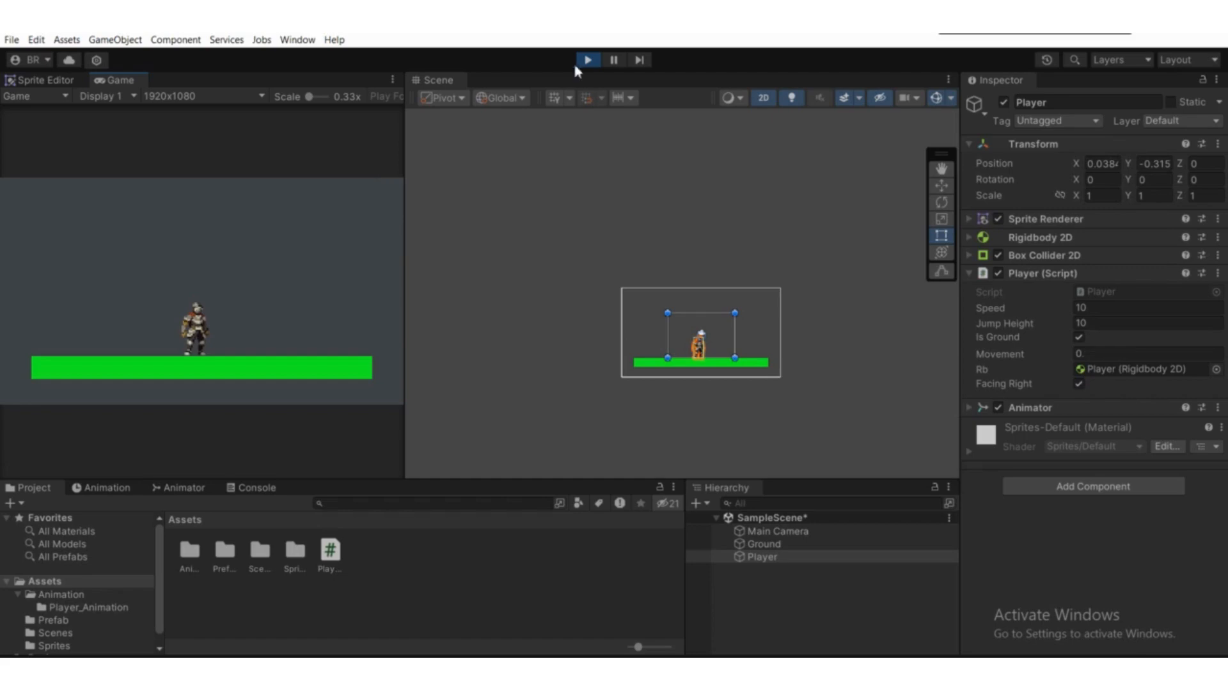
pyautogui.click(579, 62)
# Return to Player.cs in Visual Studio Code and review the movement < 0f and facingRight conditions of the first flip statement.
pyautogui.hotkey('alt', 'Tab')
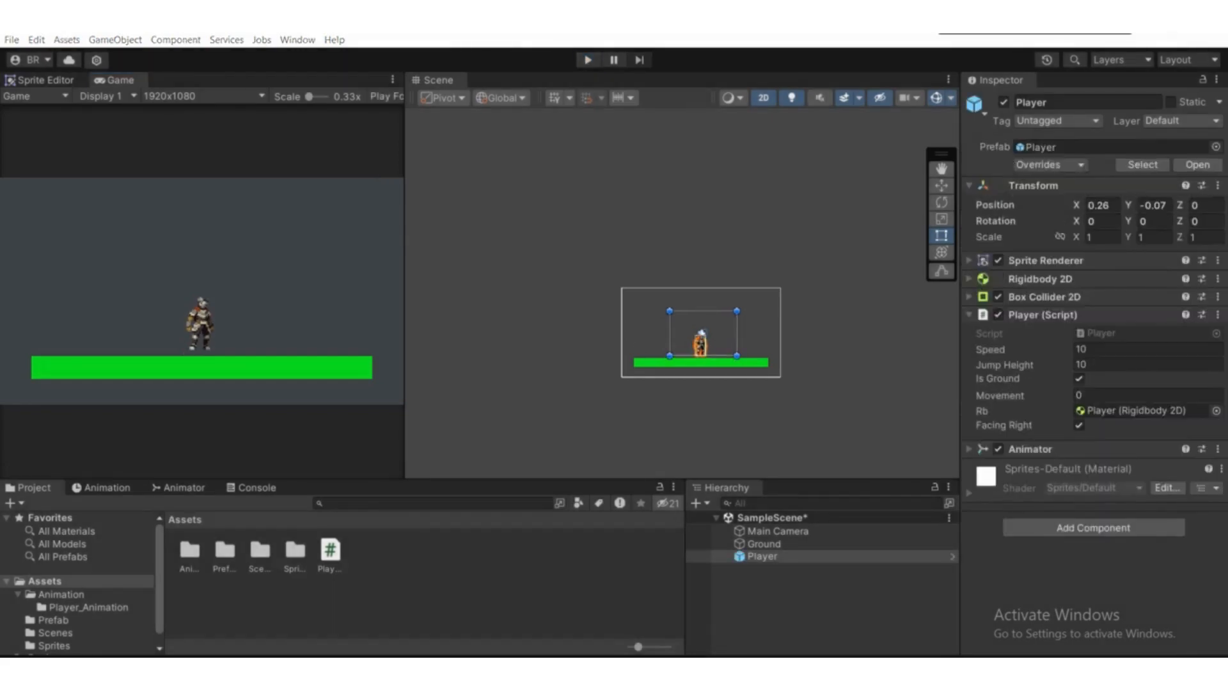
pyautogui.scroll(3, 648, 535)
pyautogui.click(637, 489)
pyautogui.scroll(2, 538, 484)
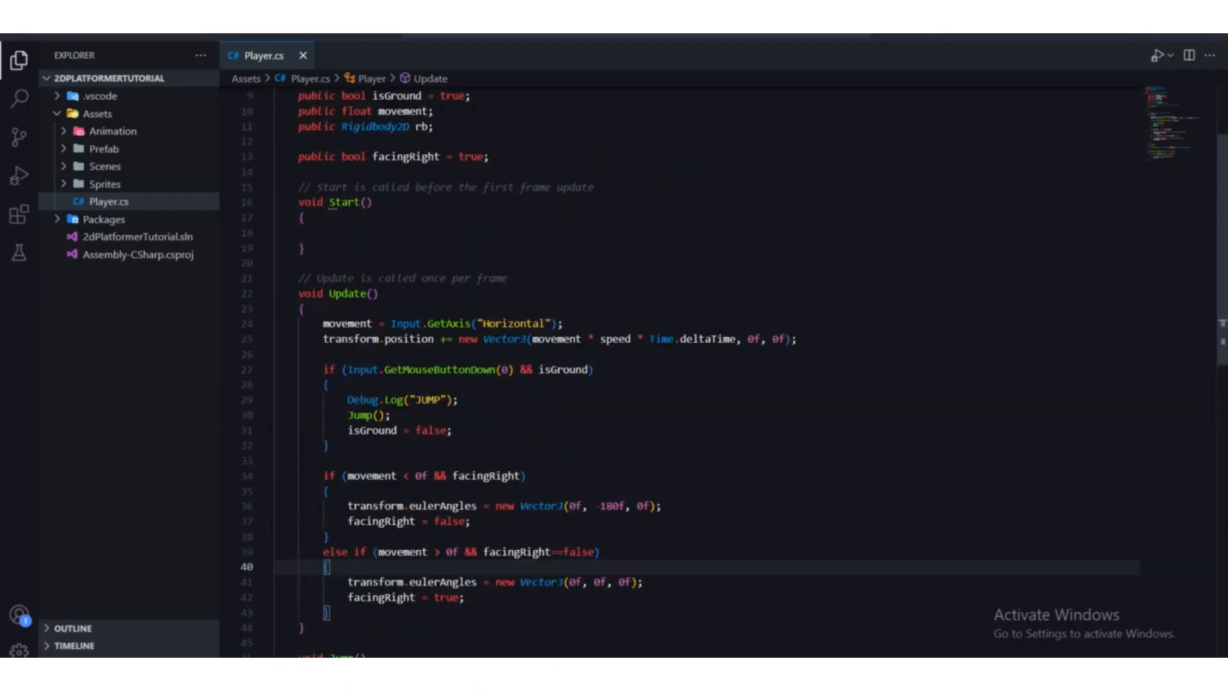
pyautogui.scroll(-1, 450, 480)
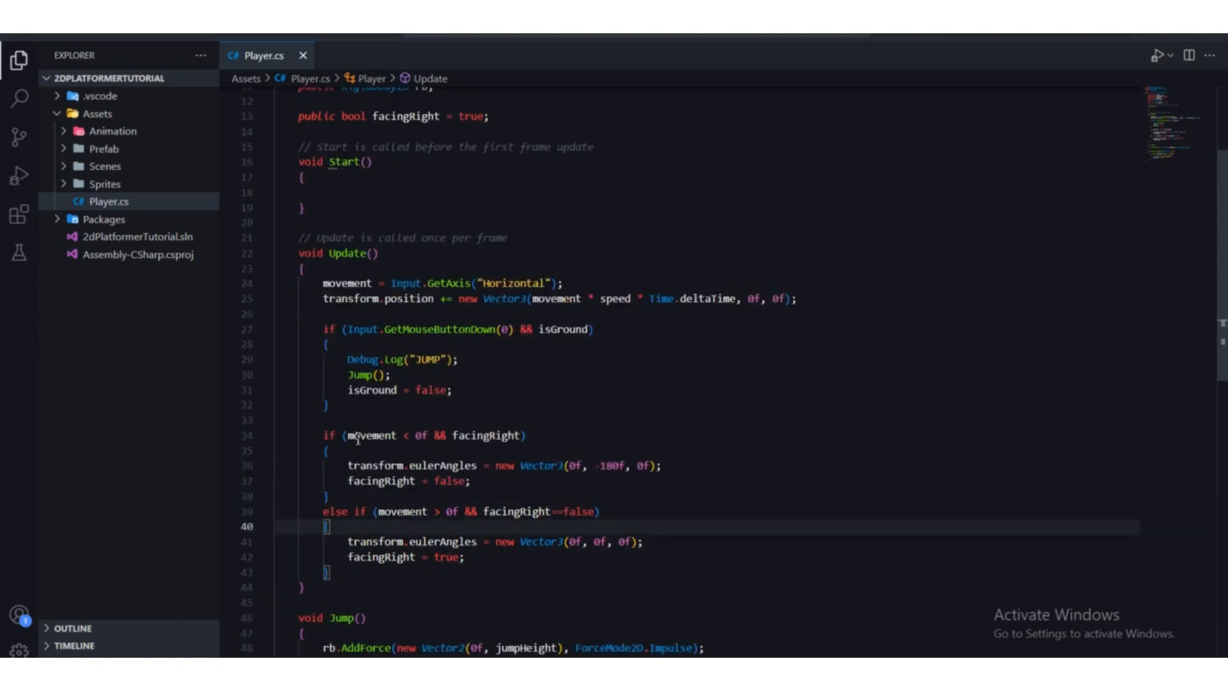
pyautogui.moveTo(348, 439)
pyautogui.mouseDown()
pyautogui.moveTo(429, 439)
pyautogui.moveTo(348, 438)
pyautogui.mouseUp()
pyautogui.press('Down')
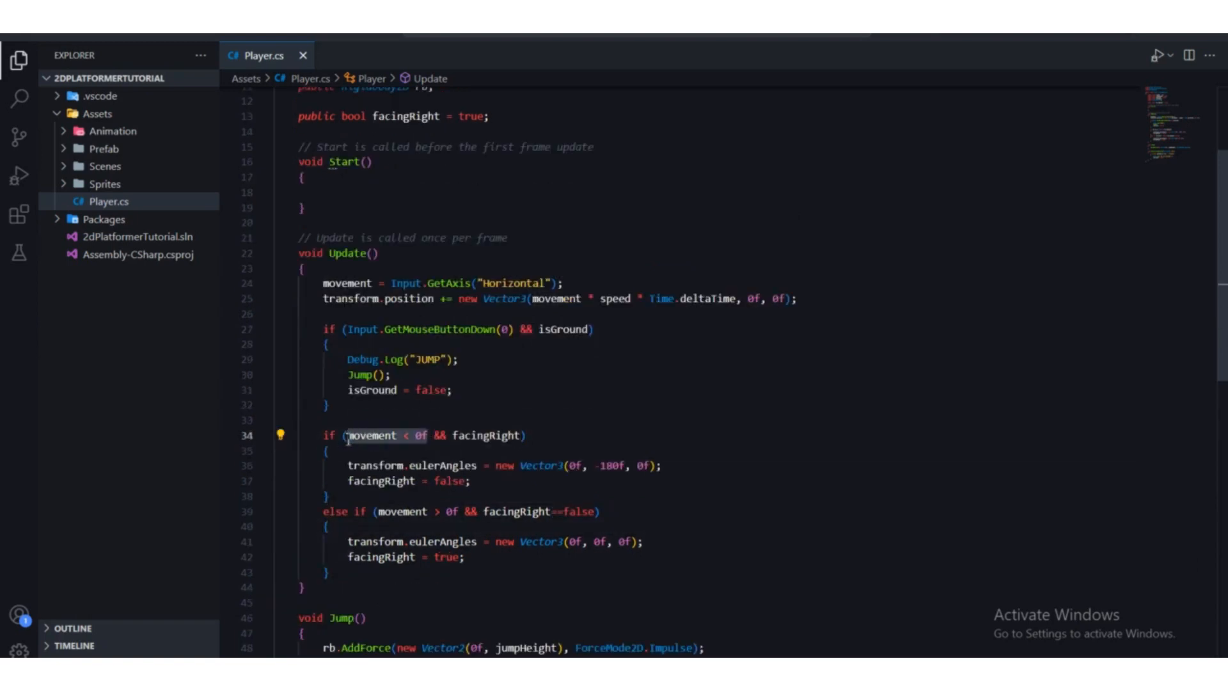
pyautogui.press('Down')
pyautogui.press('Down')
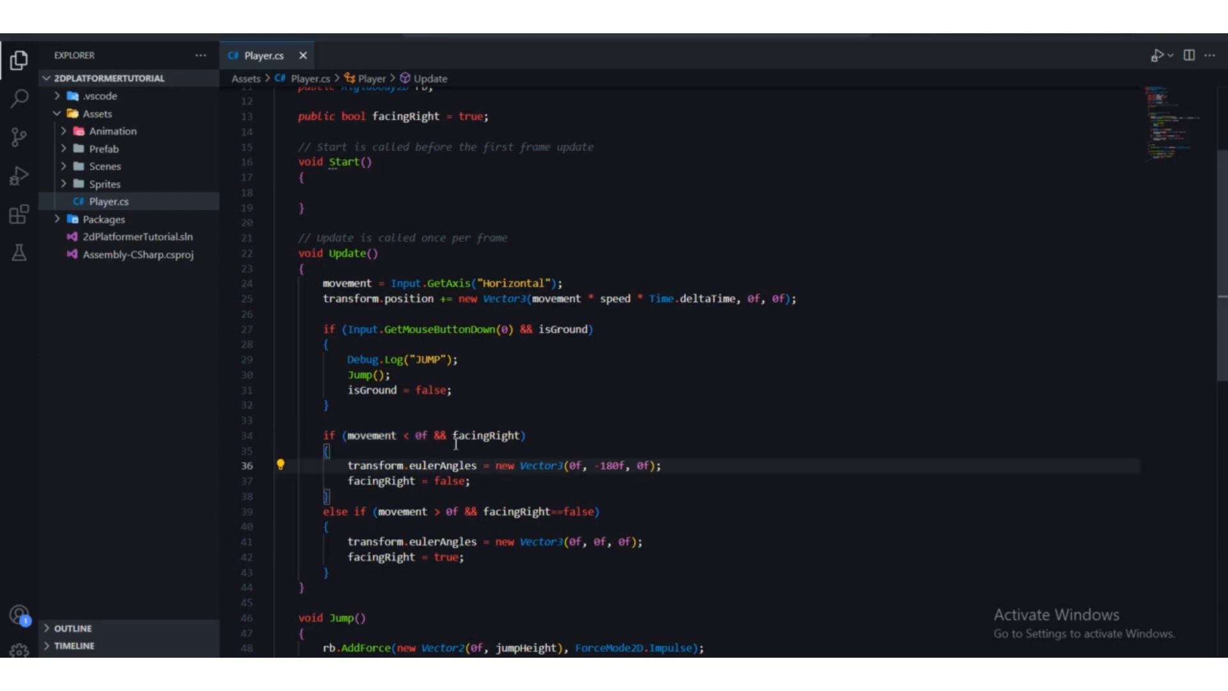
pyautogui.moveTo(454, 439); pyautogui.dragTo(521, 439)
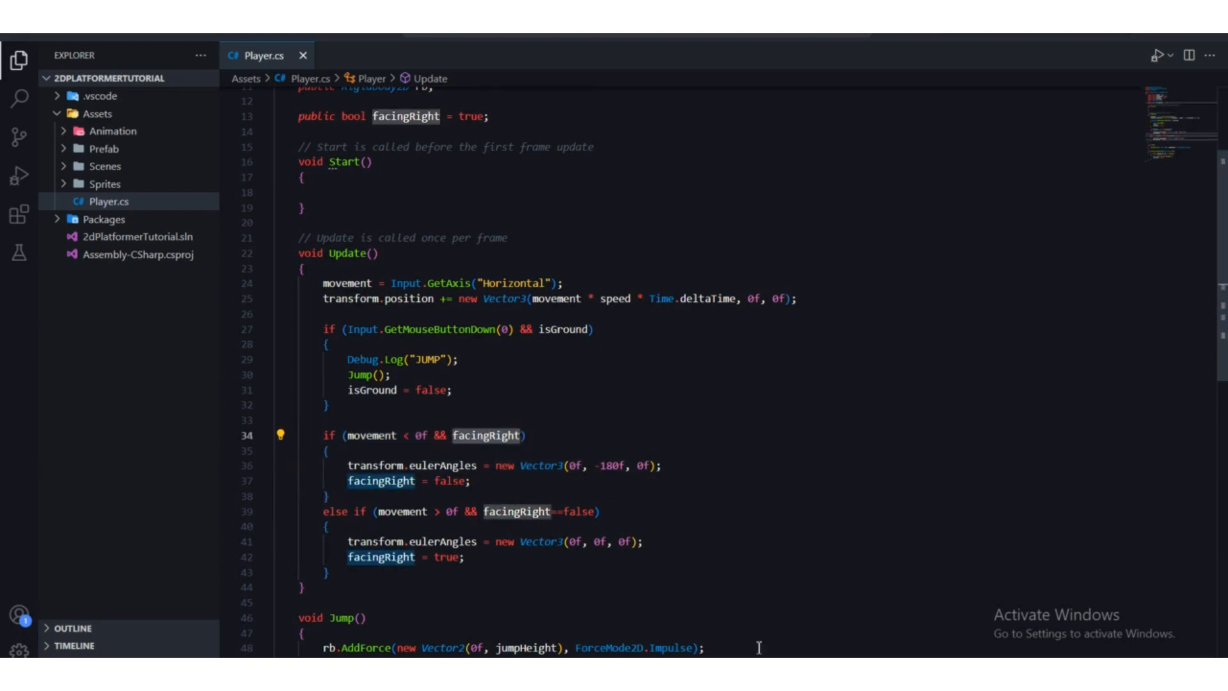
# Switch to Unity for a closer look at the Player in the Scene view, and return to Player.cs.
pyautogui.hotkey('alt', 'Tab')
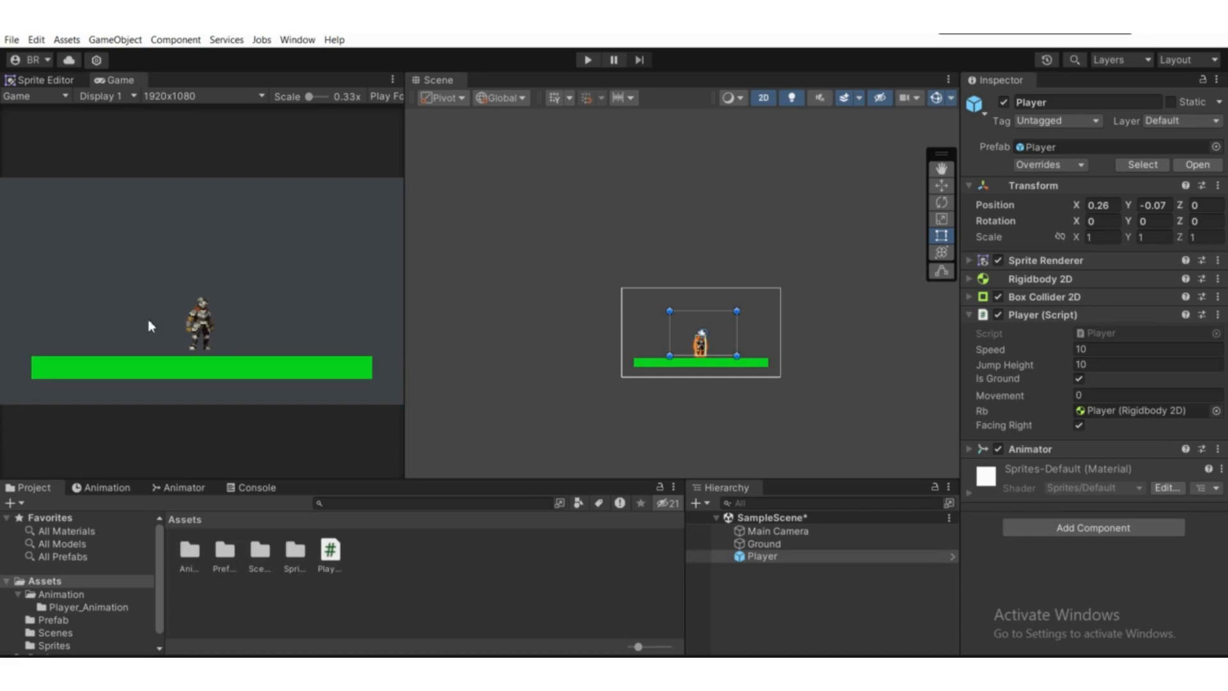
pyautogui.scroll(3, 704, 343)
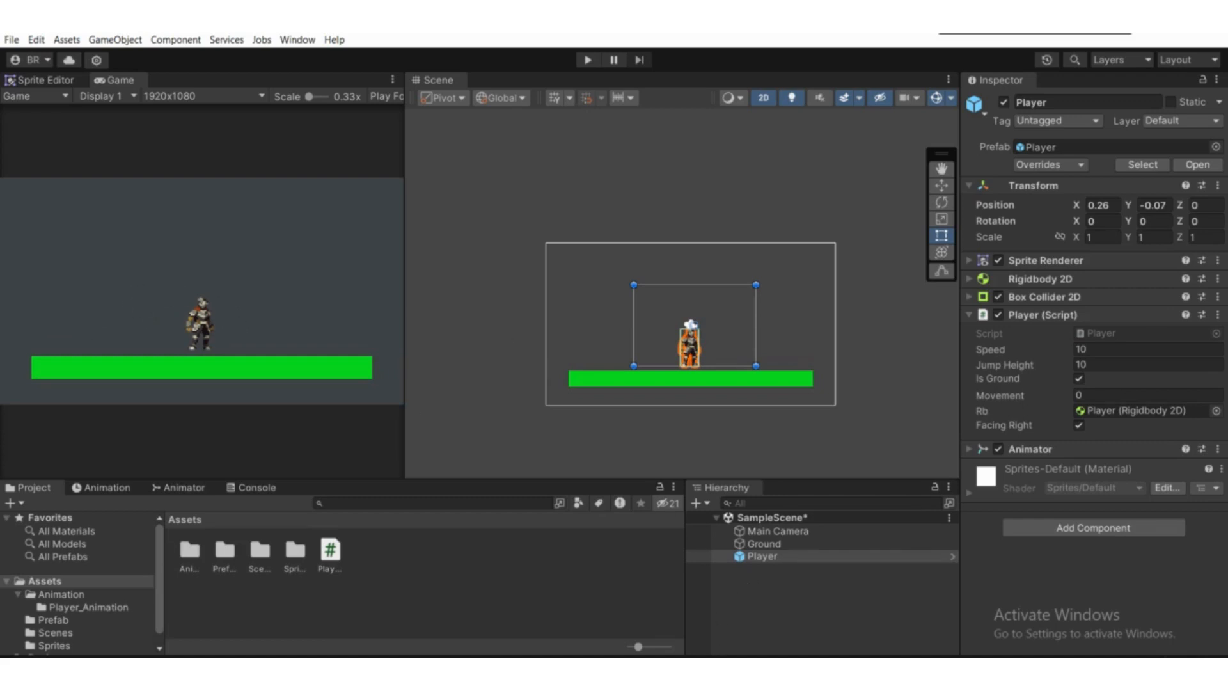
pyautogui.hotkey('alt', 'Tab')
pyautogui.scroll(3, 573, 289)
pyautogui.scroll(-4, 556, 319)
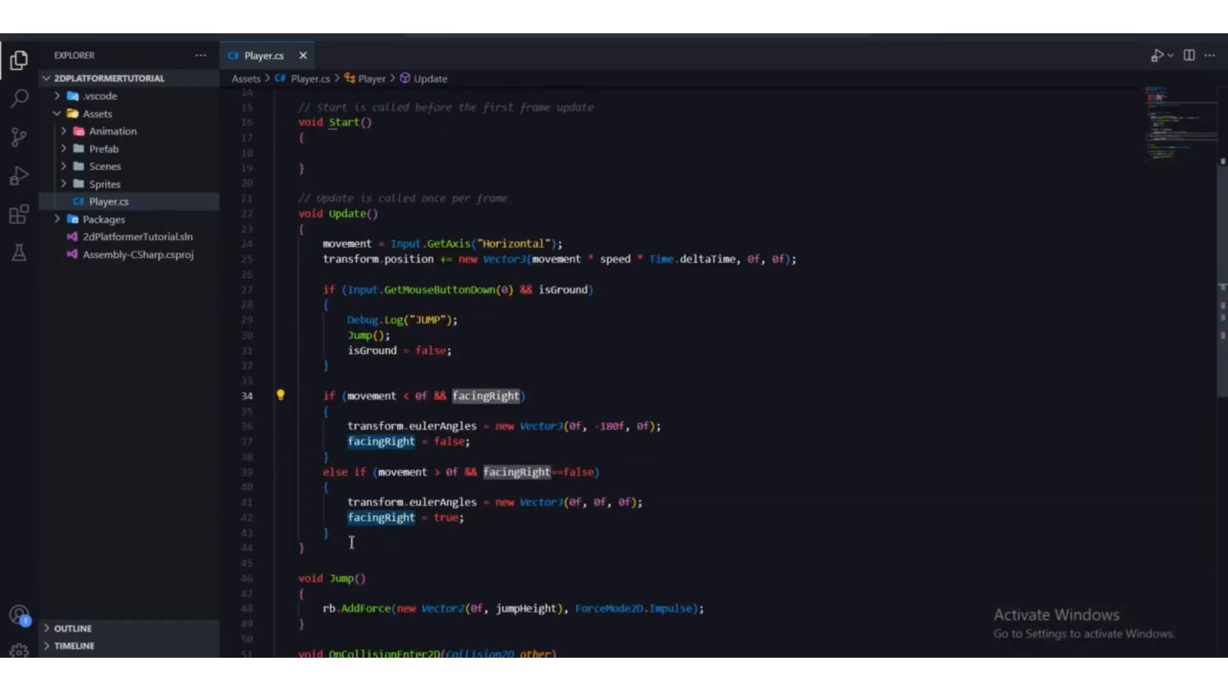
# Review the complete if / else if flip code in Update() together with the surrounding jump and collision code.
pyautogui.moveTo(343, 539); pyautogui.dragTo(321, 368)
pyautogui.click(496, 425)
pyautogui.scroll(-3, 509, 405)
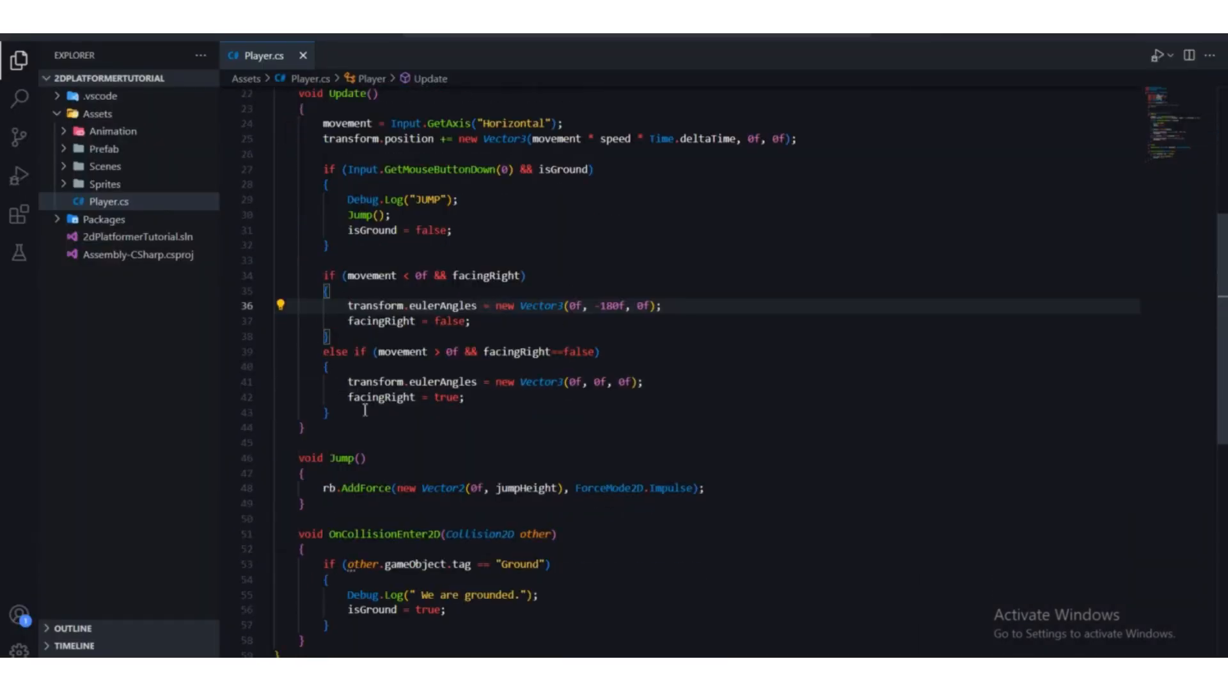
pyautogui.moveTo(330, 413); pyautogui.dragTo(322, 273)
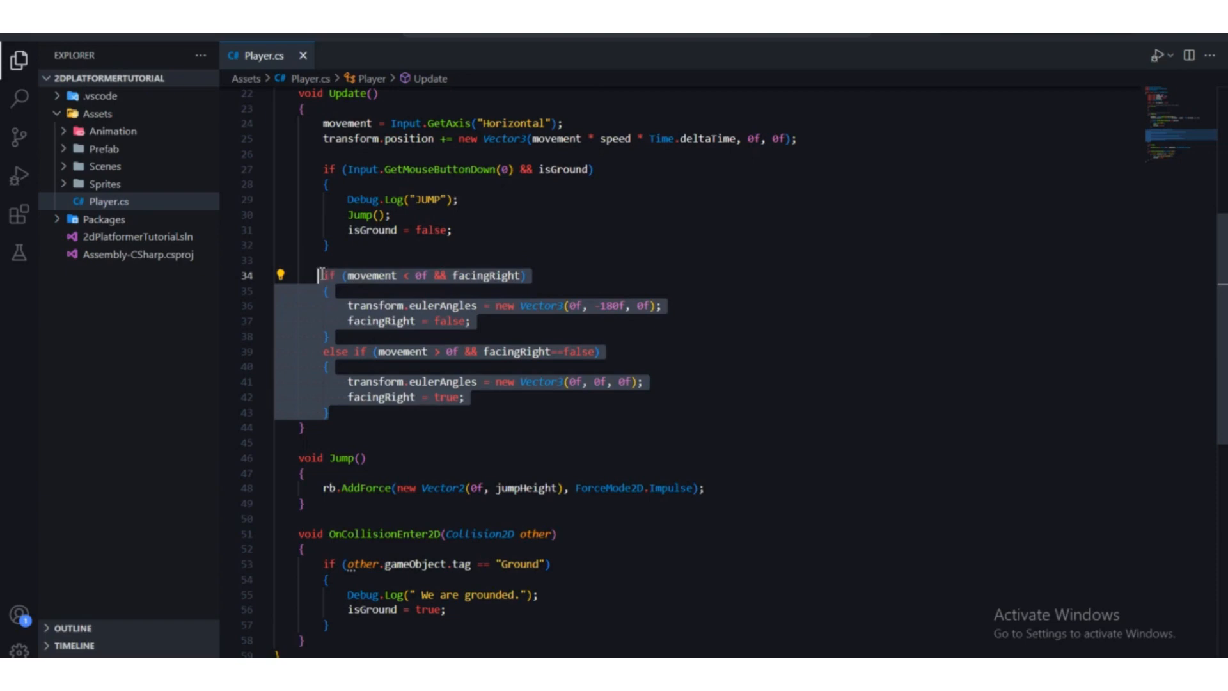
pyautogui.scroll(2, 477, 282)
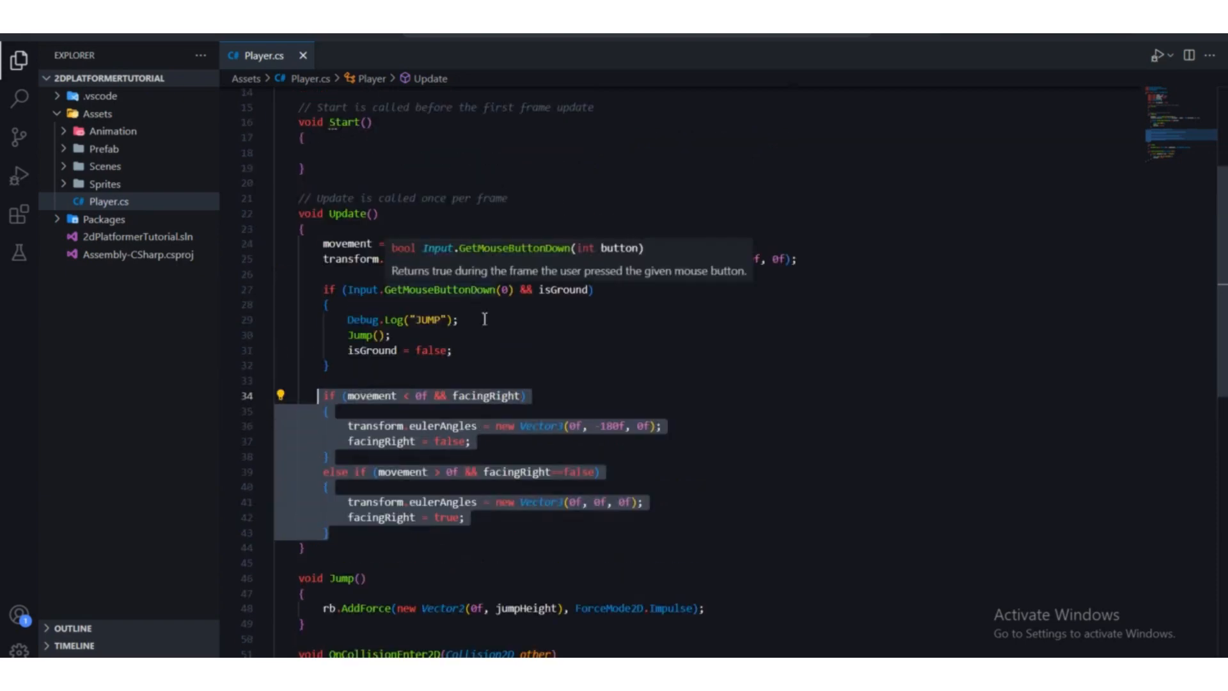
pyautogui.click(492, 351)
pyautogui.scroll(-2, 486, 347)
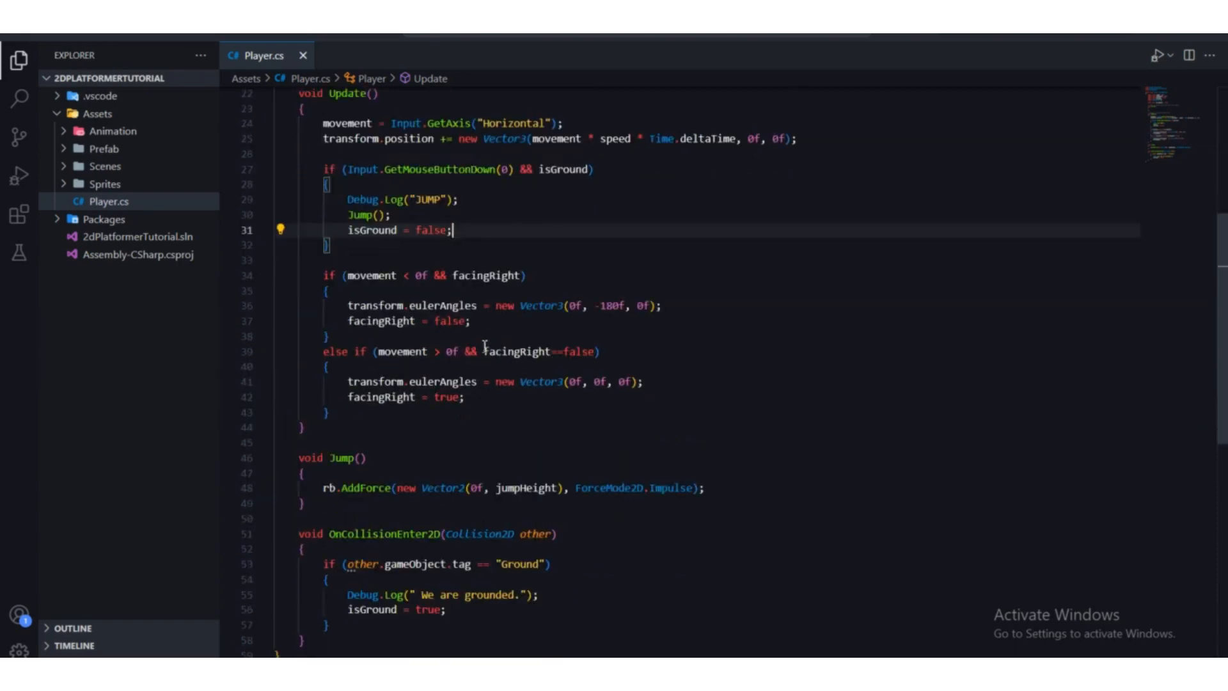
pyautogui.scroll(1, 485, 346)
pyautogui.scroll(-1, 485, 346)
pyautogui.scroll(4, 485, 346)
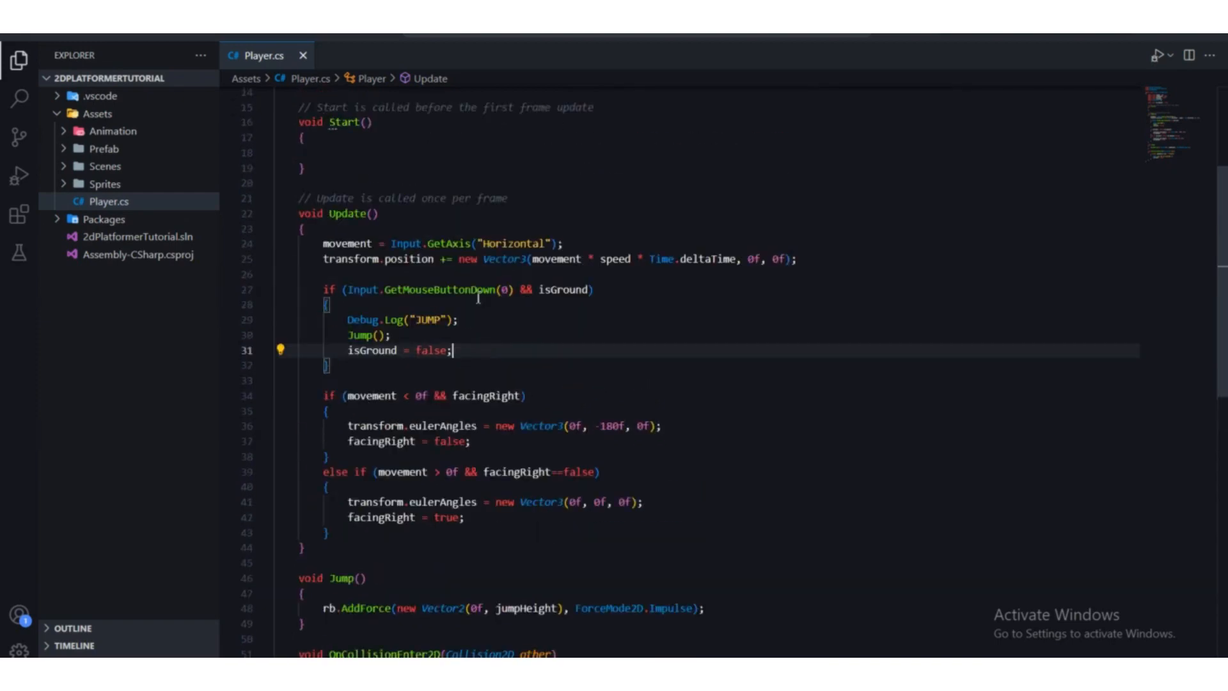
pyautogui.scroll(2, 478, 293)
pyautogui.scroll(-5, 478, 294)
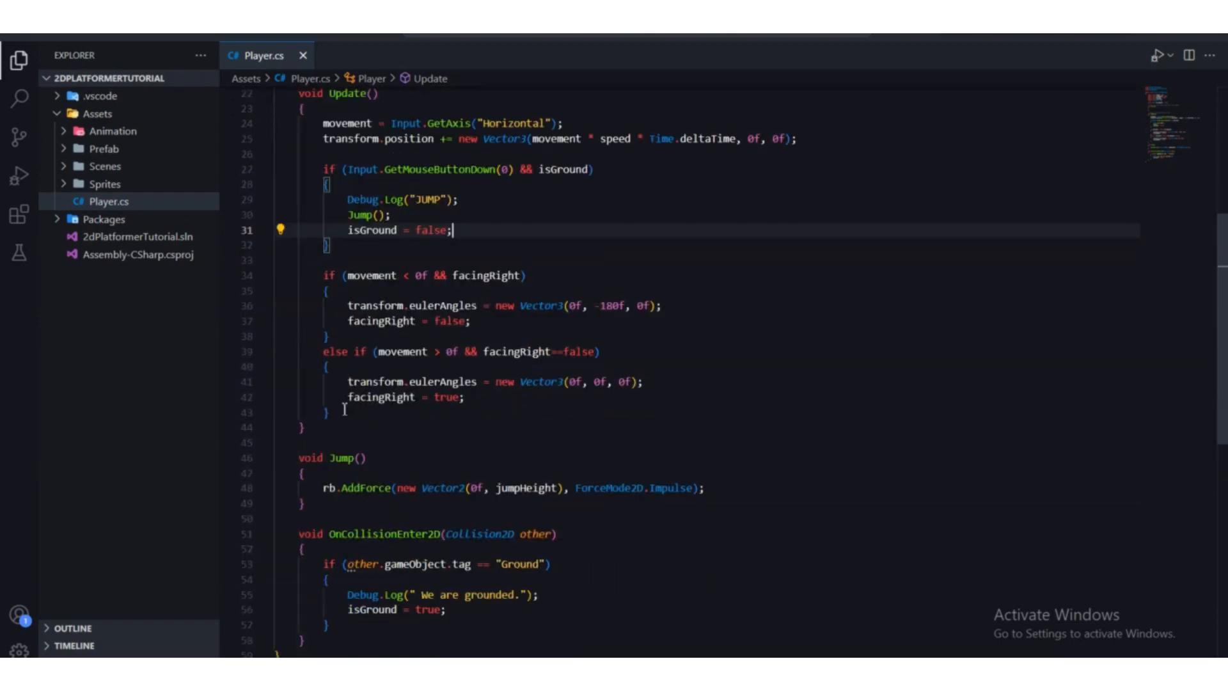
# Review the if / else if flip block in Player.cs together with the variable declarations, the jump code and the collision code.
pyautogui.moveTo(333, 413); pyautogui.dragTo(324, 275)
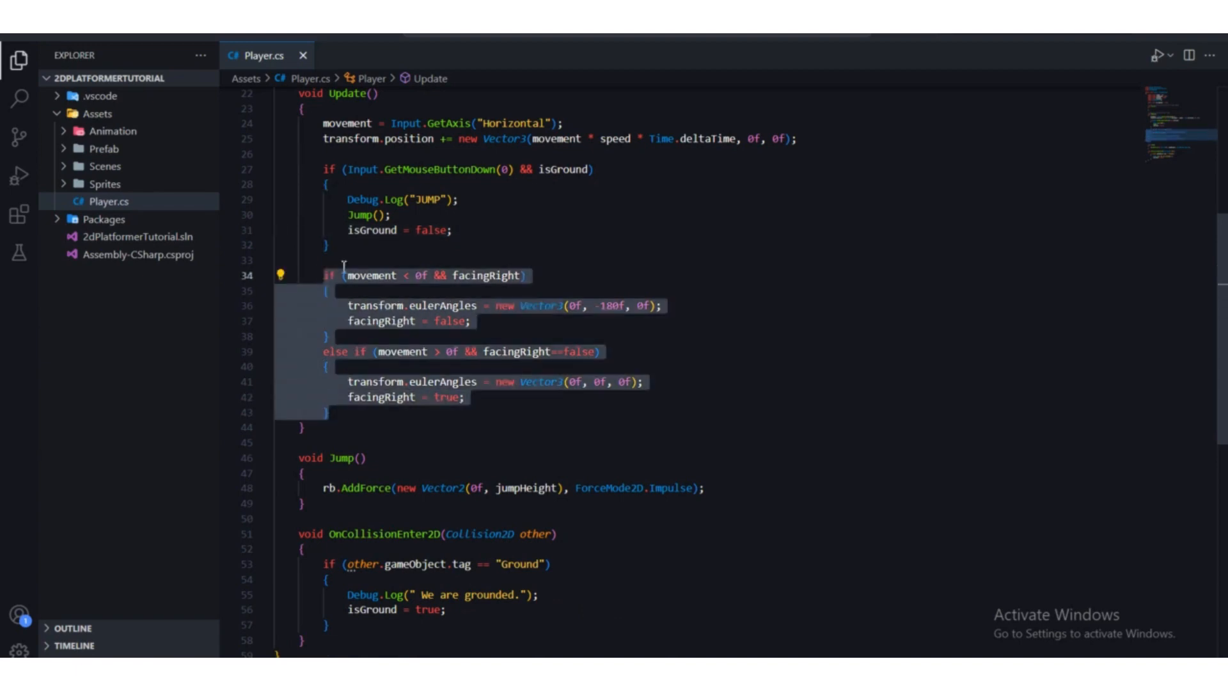
pyautogui.click(371, 257)
pyautogui.scroll(2, 371, 259)
pyautogui.scroll(3, 371, 258)
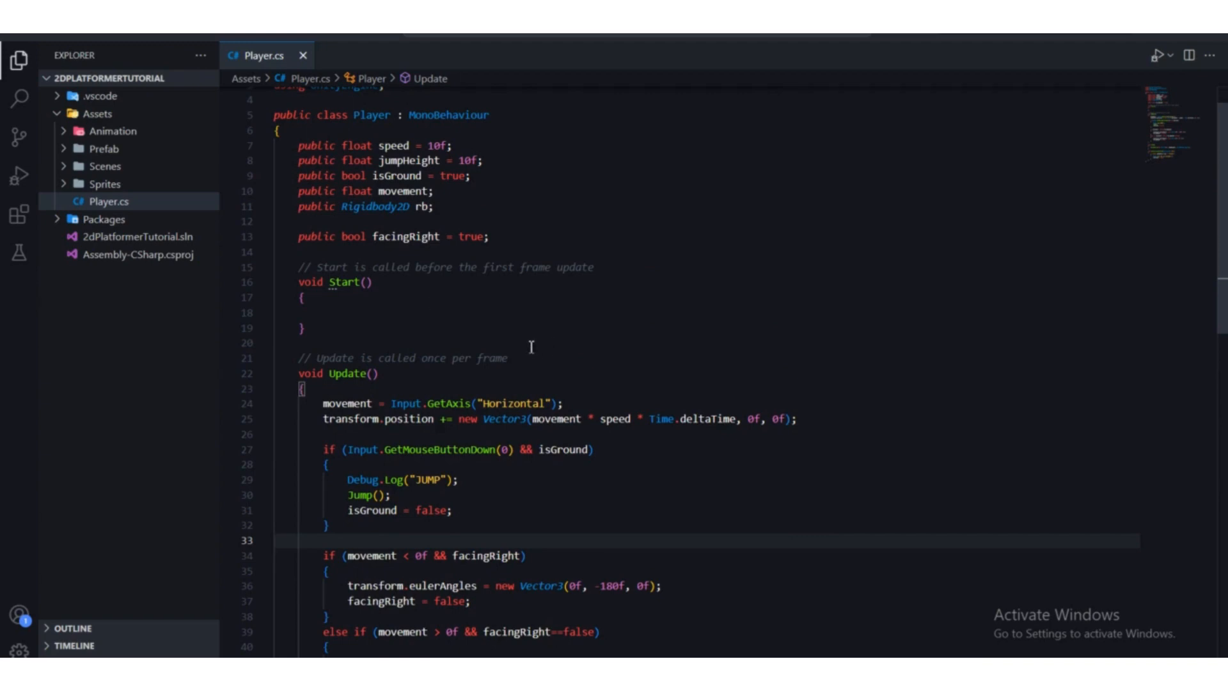
pyautogui.scroll(-3, 531, 346)
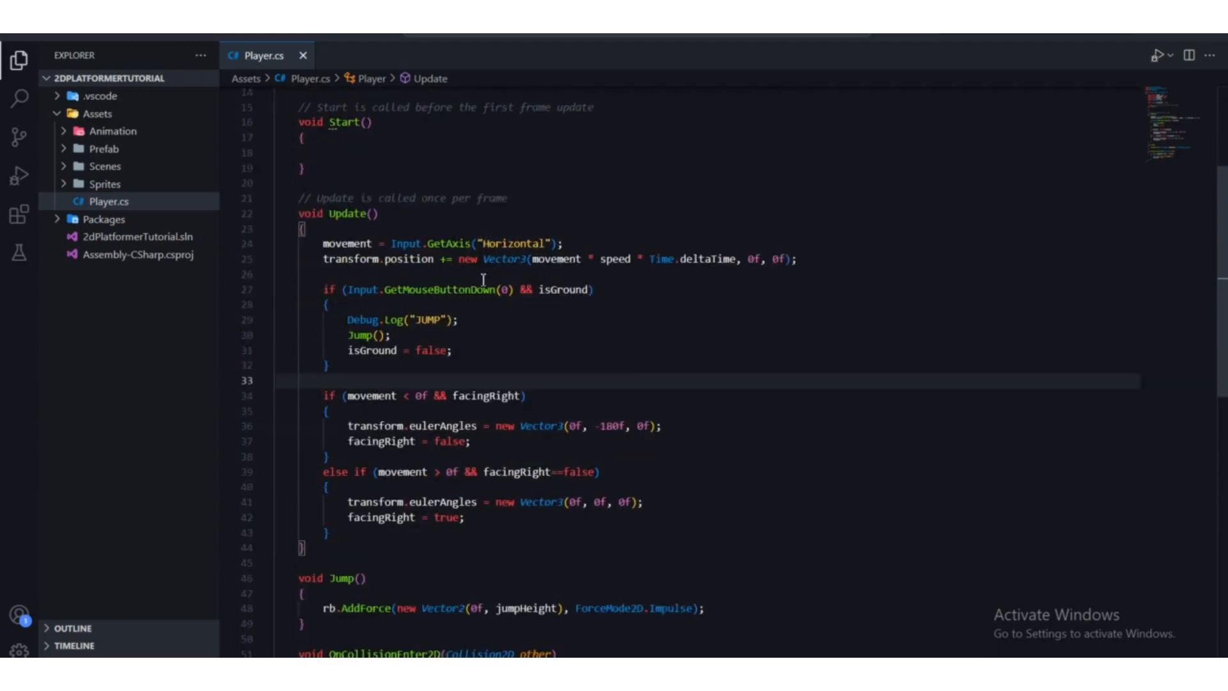
pyautogui.scroll(-2, 484, 279)
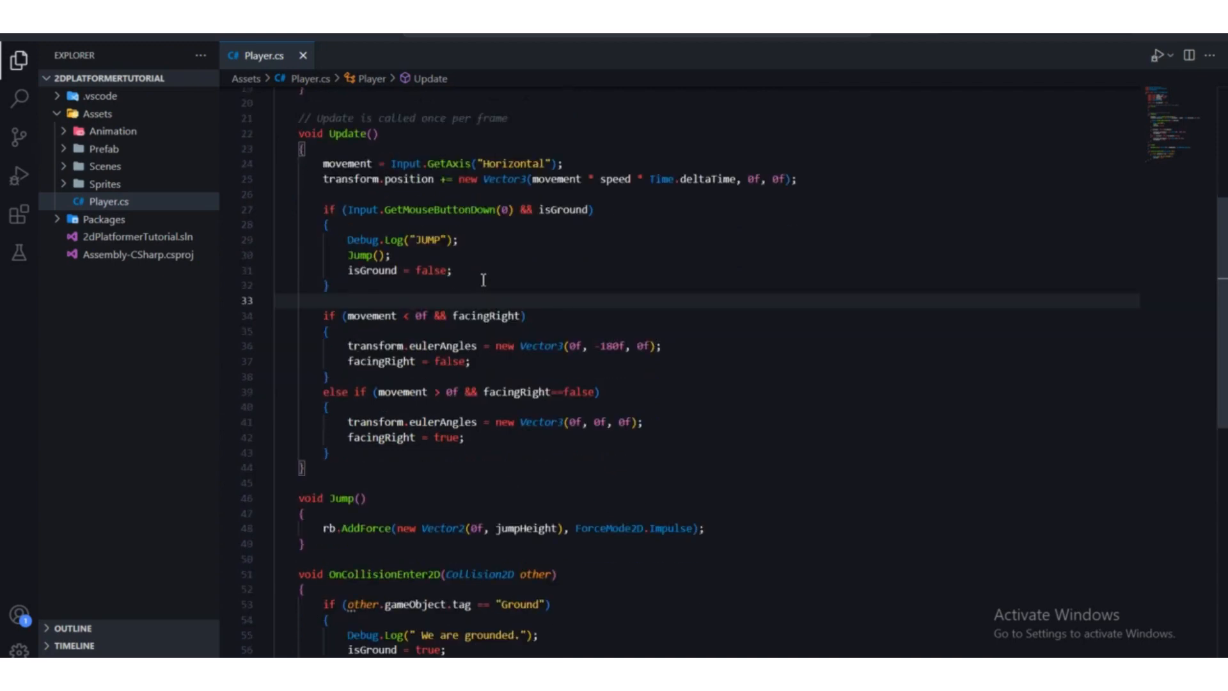
pyautogui.scroll(-1, 483, 279)
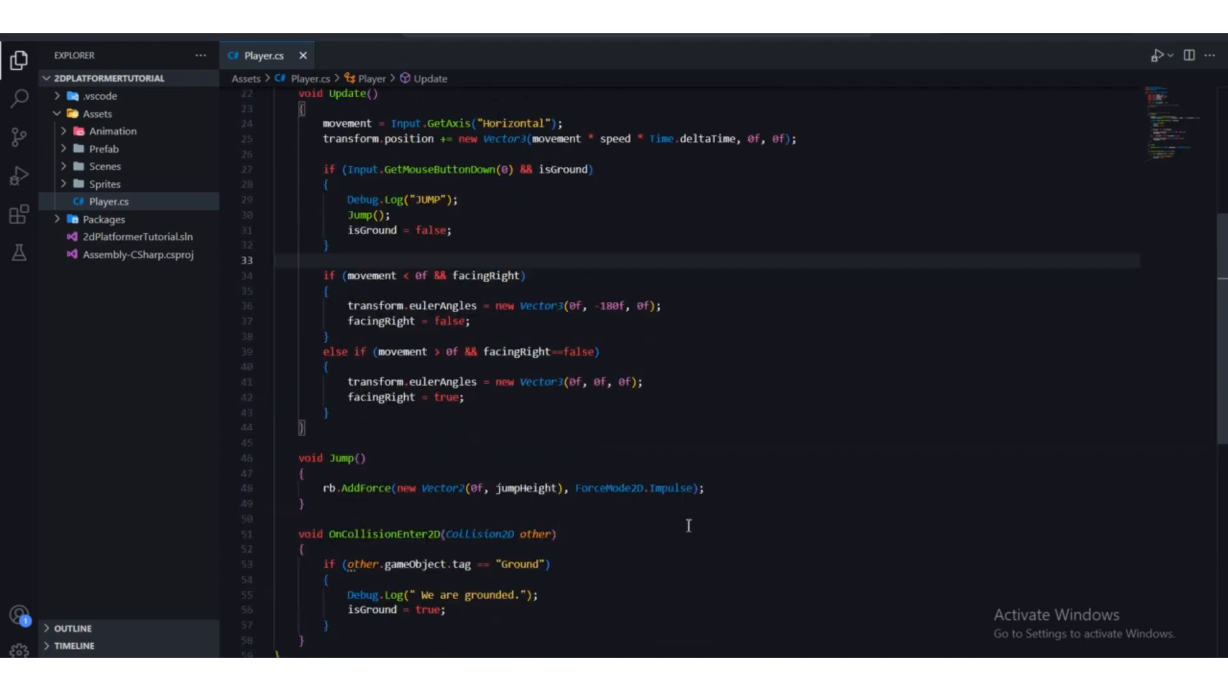
pyautogui.scroll(3, 448, 273)
pyautogui.scroll(3, 448, 274)
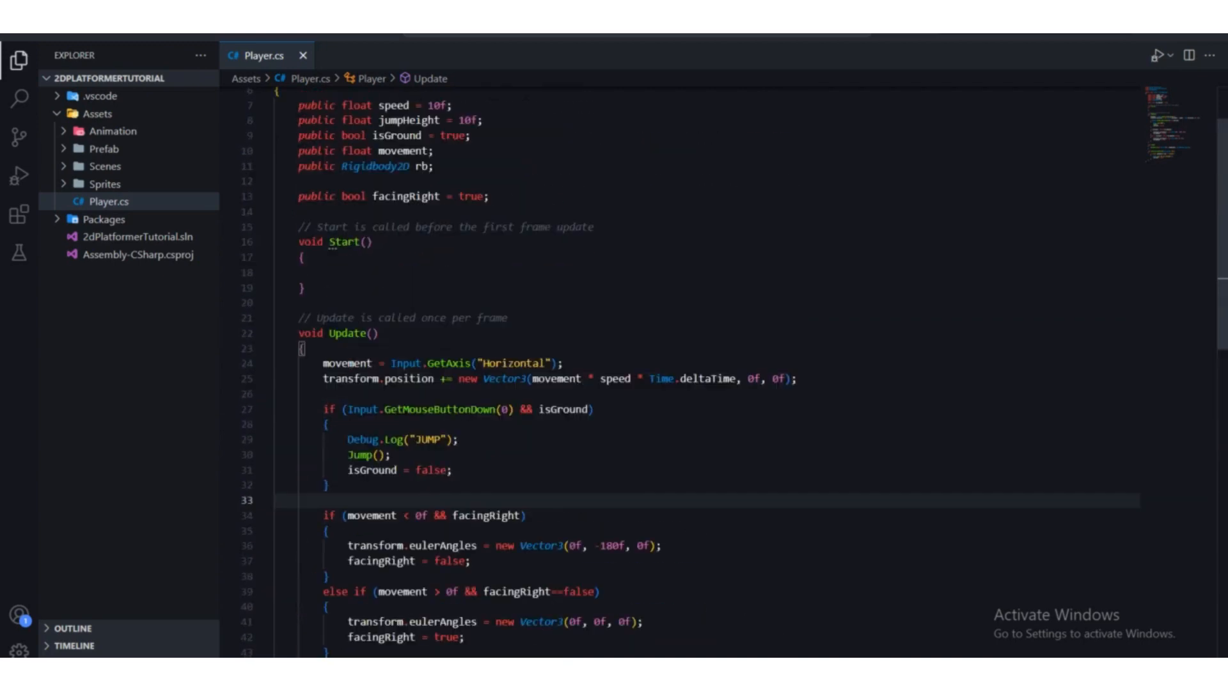
# Switch to Unity to look over the Console, the Project assets and the Player in the Scene view, and return to Player.cs.
pyautogui.click(764, 672)
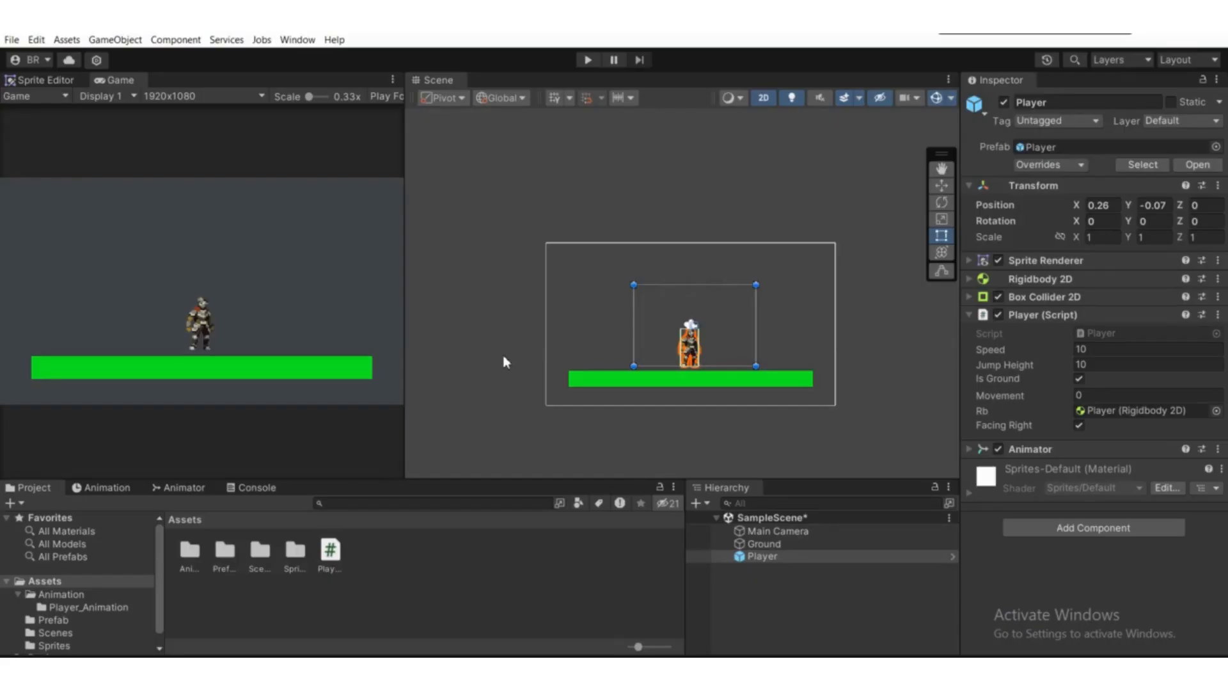
pyautogui.scroll(-1, 503, 355)
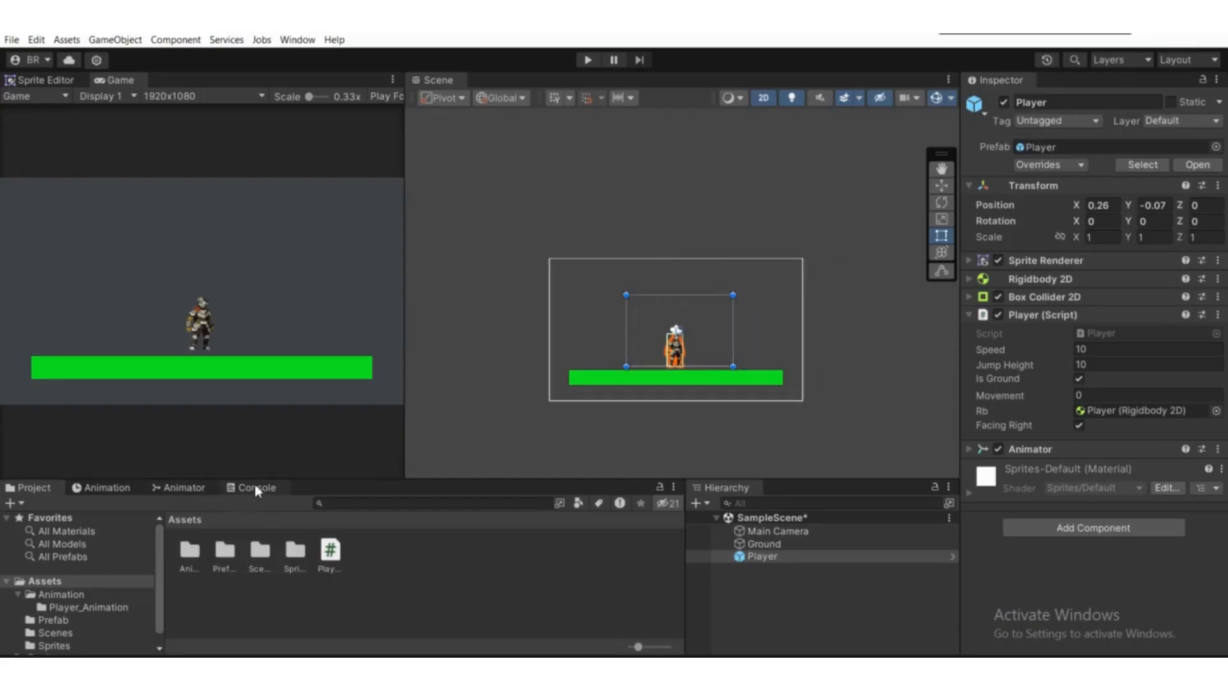
pyautogui.click(255, 489)
pyautogui.click(17, 503)
pyautogui.click(23, 490)
pyautogui.scroll(-1, 674, 309)
pyautogui.moveTo(674, 329); pyautogui.dragTo(614, 336, button='middle')
pyautogui.scroll(2, 637, 380)
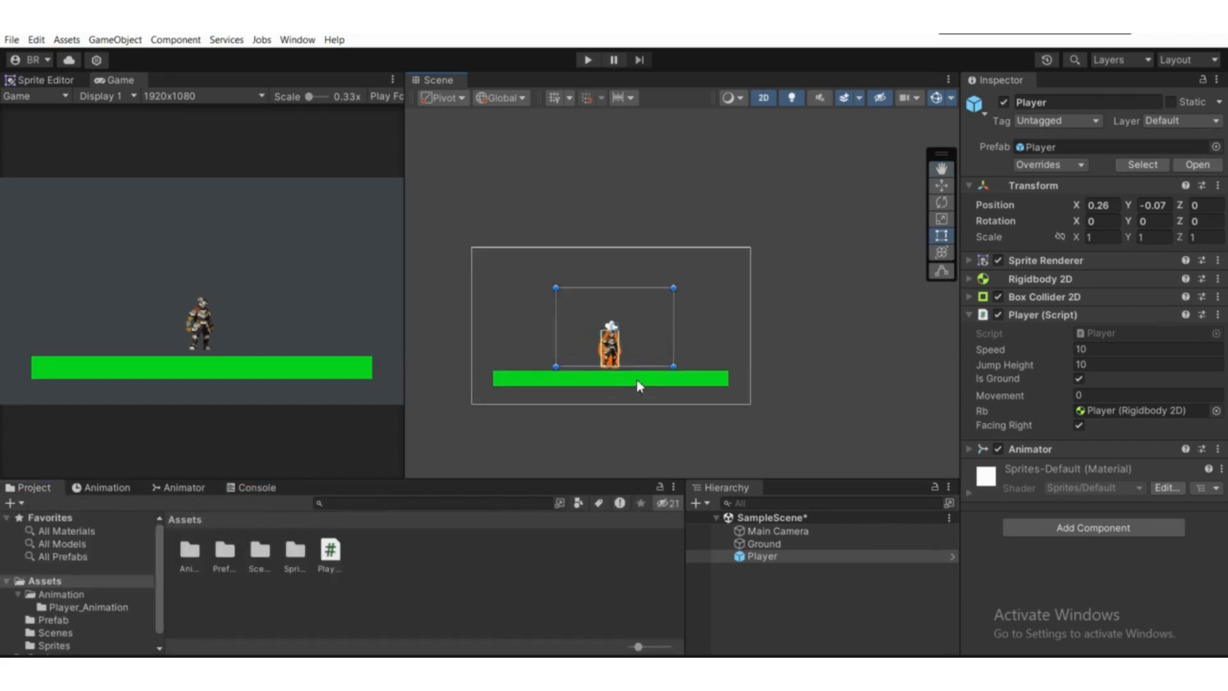
pyautogui.scroll(1, 637, 384)
pyautogui.scroll(2, 627, 351)
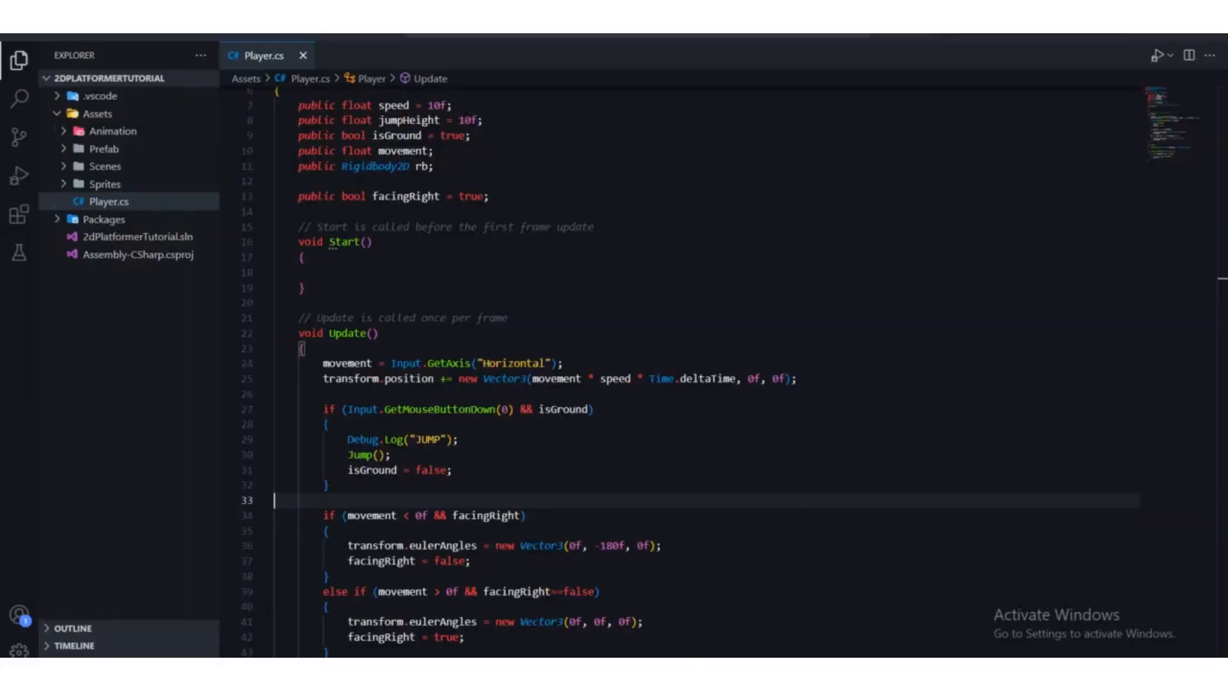
# Add an empty void Flip() method between Update() and Jump() in Player.cs.
pyautogui.scroll(-5, 278, 294)
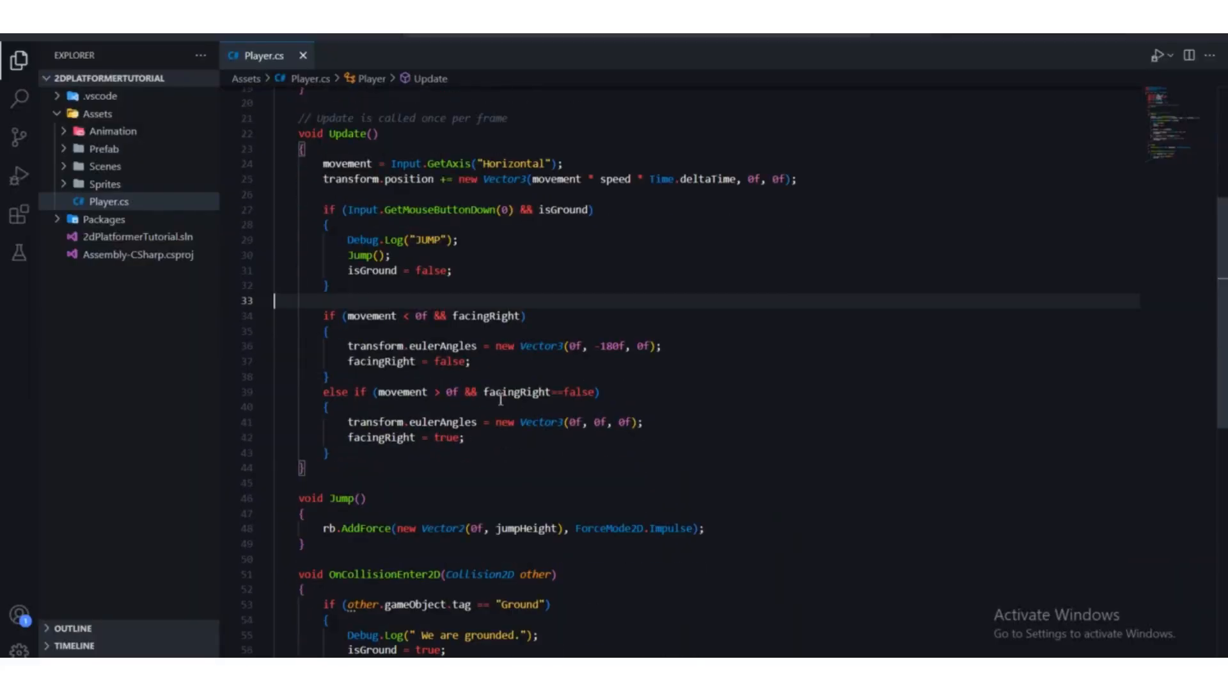
pyautogui.scroll(-3, 278, 294)
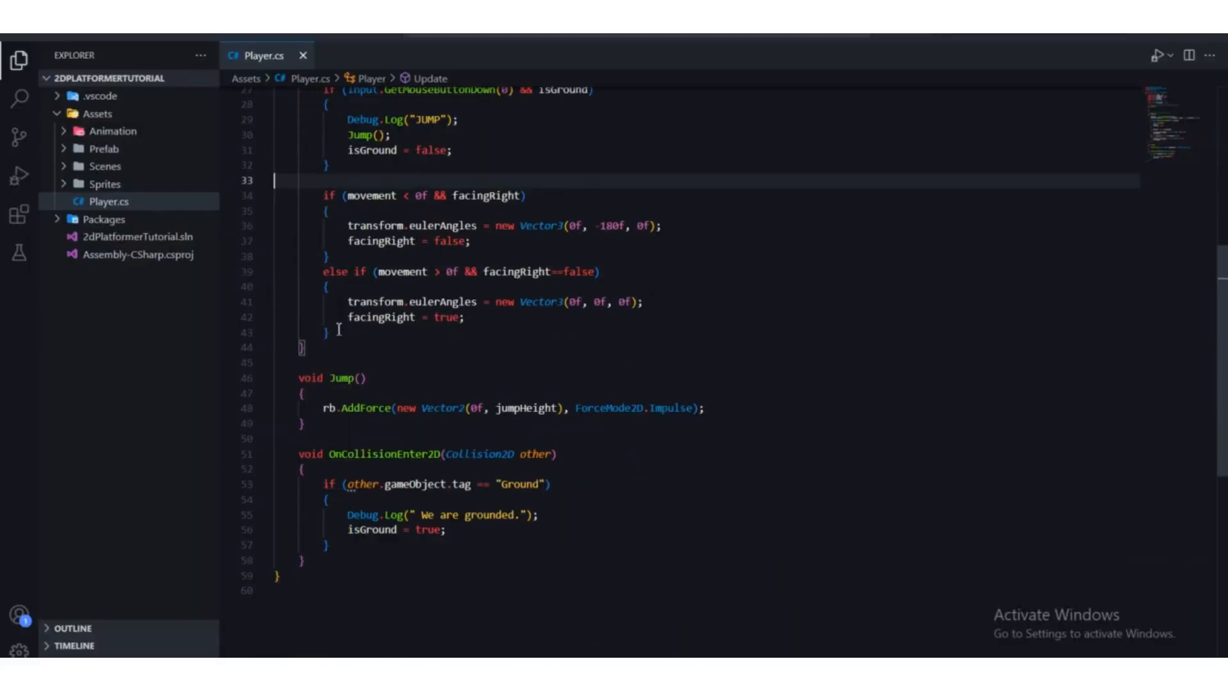
pyautogui.moveTo(330, 332); pyautogui.dragTo(324, 199)
pyautogui.scroll(2, 373, 267)
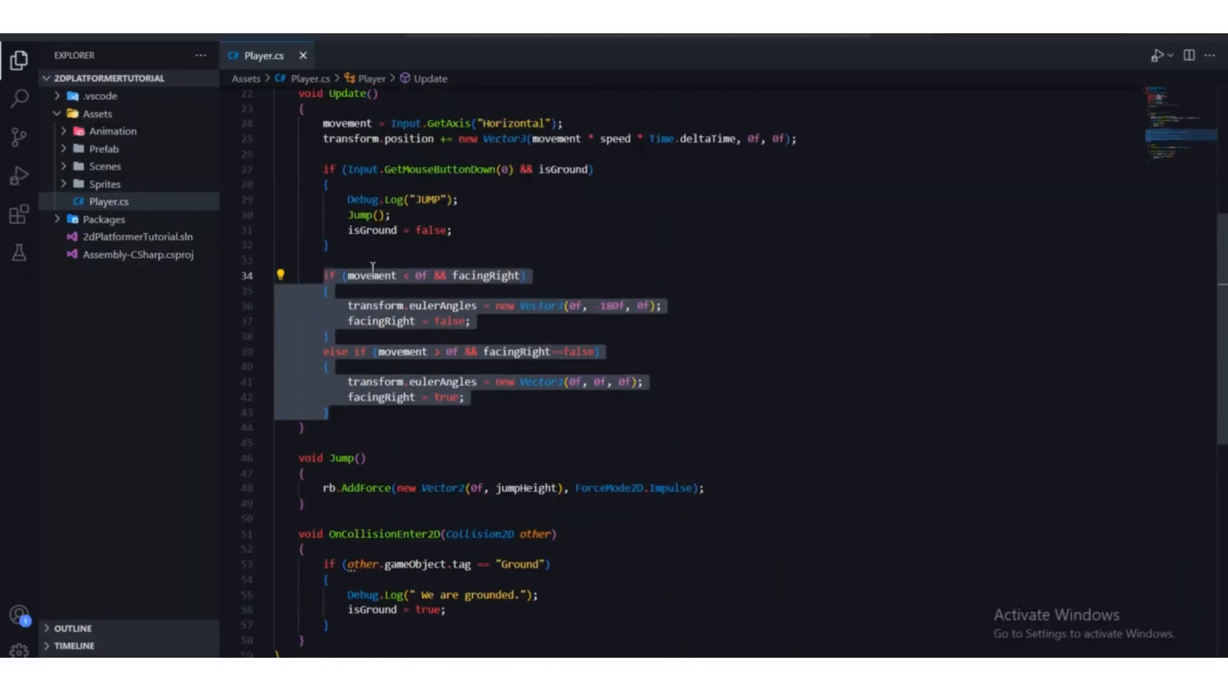
pyautogui.scroll(-1, 373, 267)
pyautogui.click(350, 394)
pyautogui.scroll(-1, 348, 392)
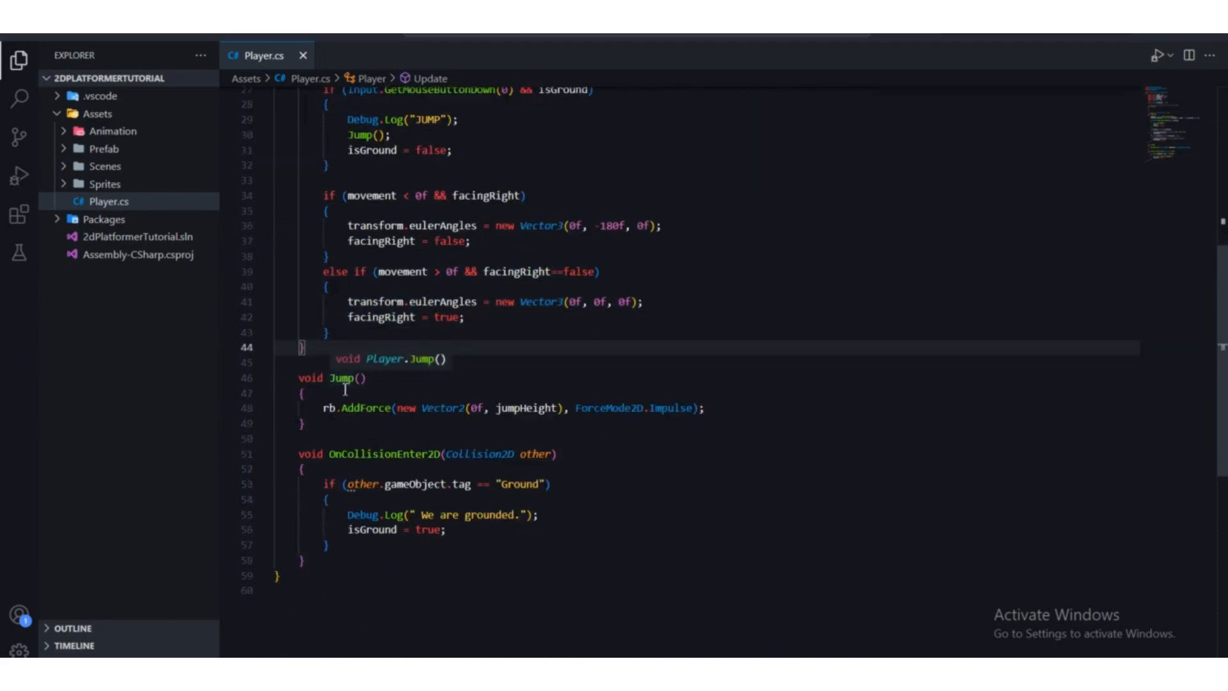
pyautogui.press('Return')
pyautogui.press('Return')
pyautogui.write('void ')
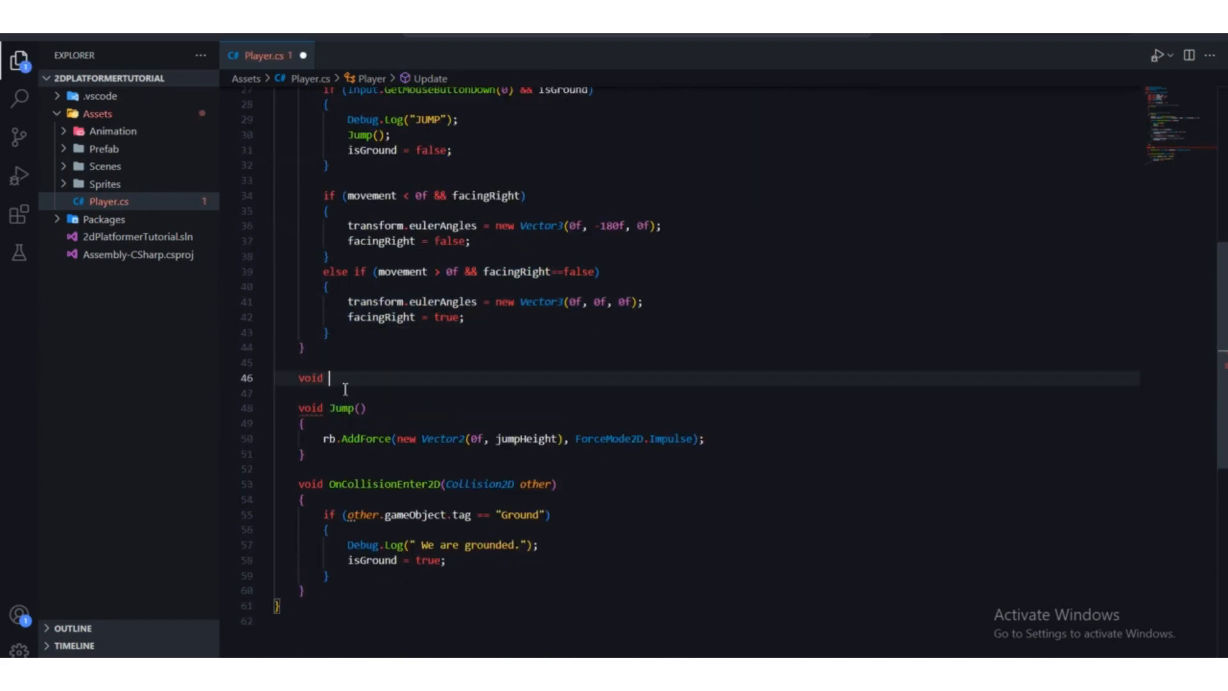
pyautogui.write('Flip()')
pyautogui.press('Return')
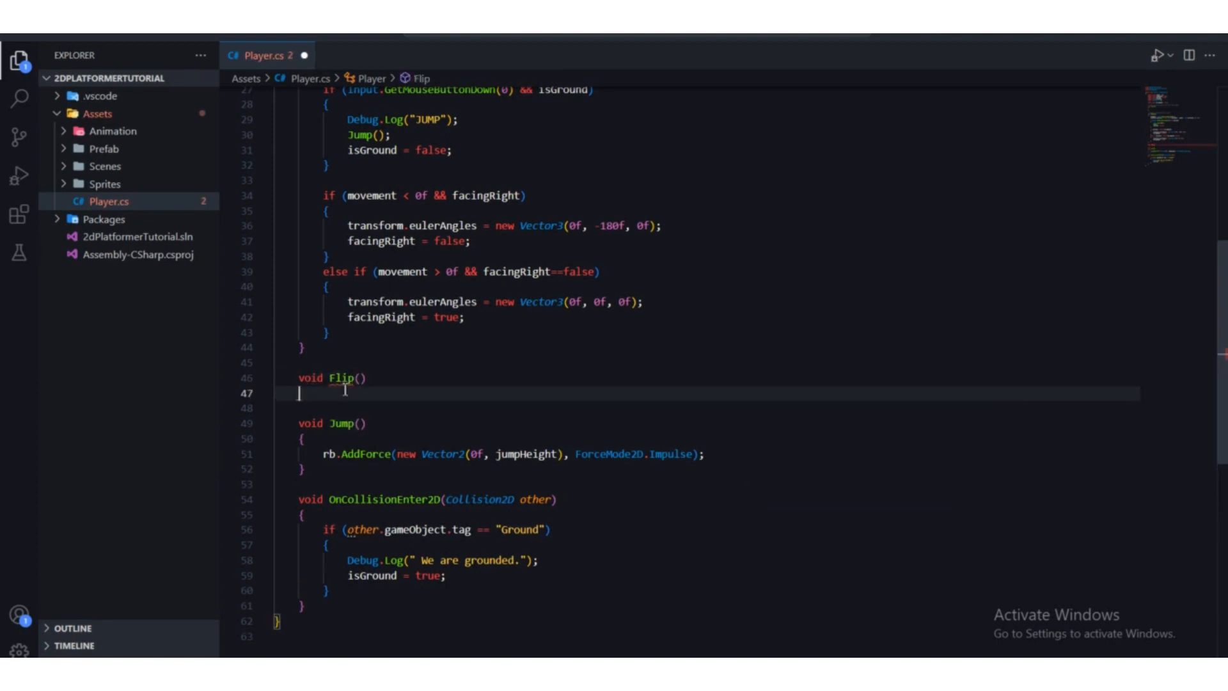
pyautogui.write('{')
pyautogui.press('Return')
# Move the complete if / else if flip block from Update() into Flip() and remove the extra blank line left in Update().
pyautogui.scroll(2, 345, 390)
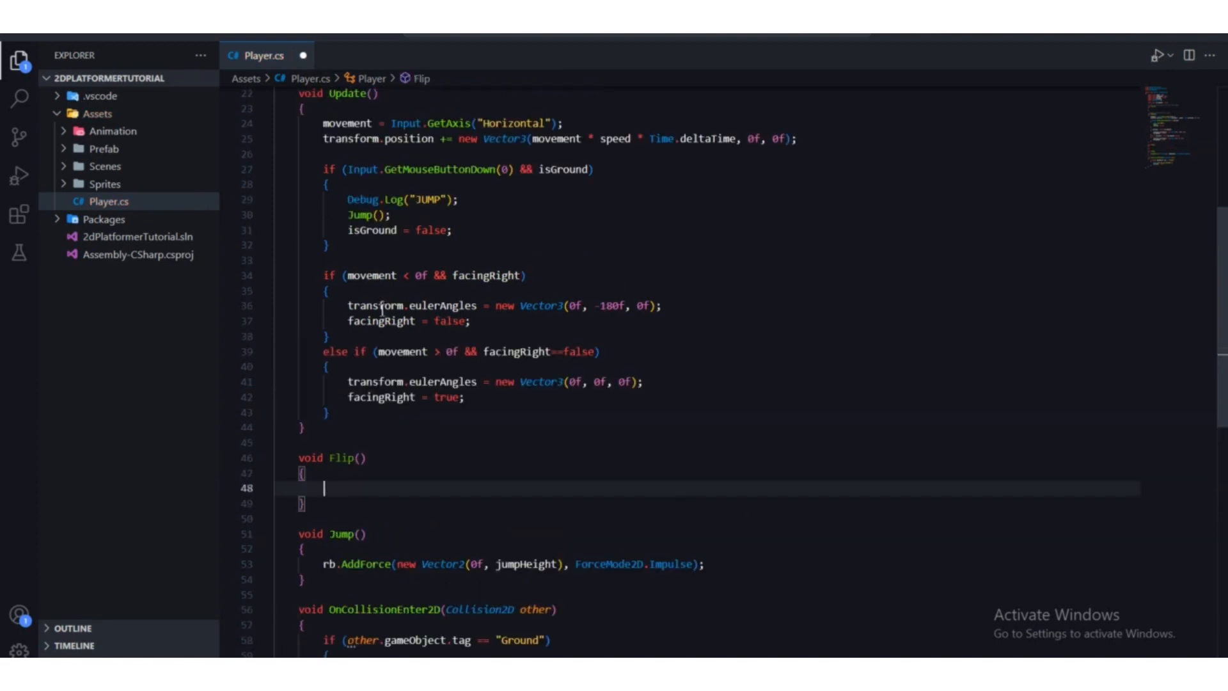
pyautogui.moveTo(329, 413); pyautogui.dragTo(326, 275)
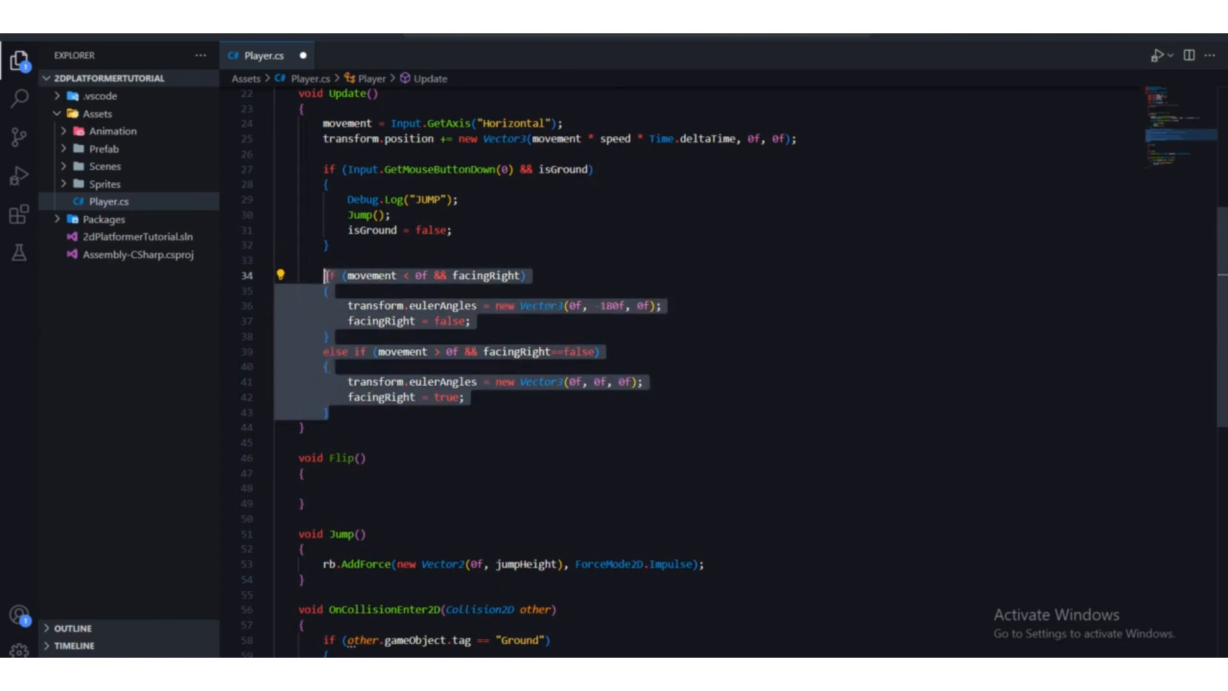
pyautogui.hotkey('ctrl', 'x')
pyautogui.click(338, 354)
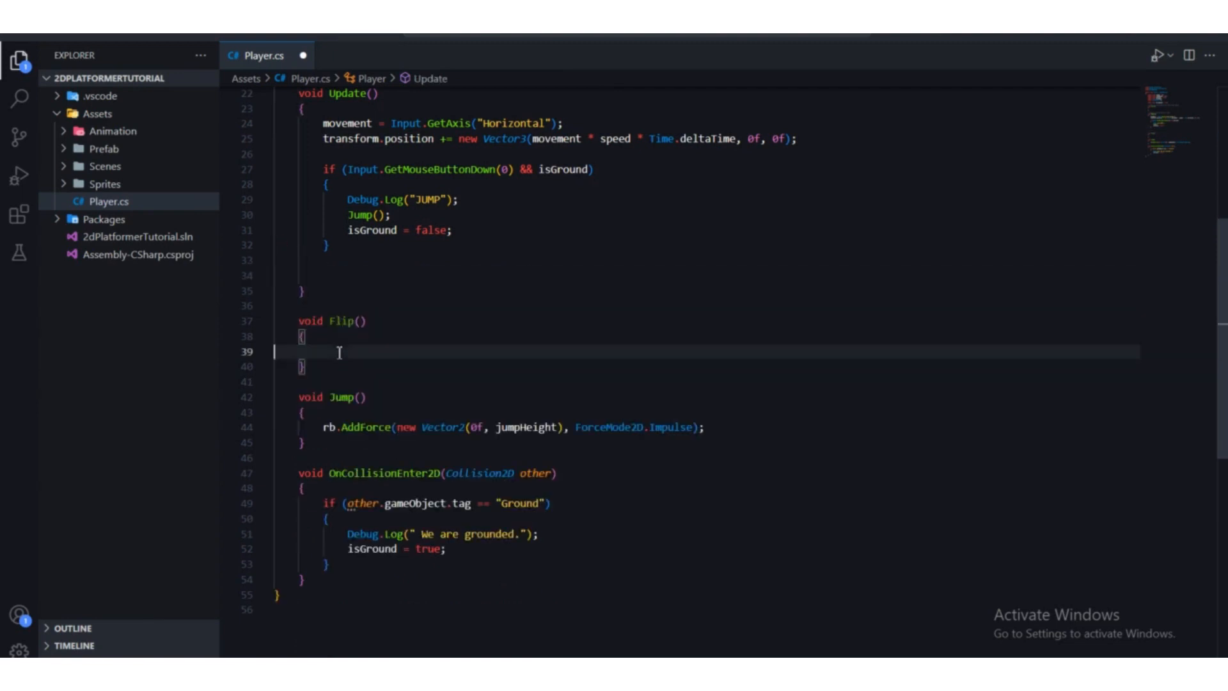
pyautogui.hotkey('ctrl', 'v')
pyautogui.scroll(2, 333, 349)
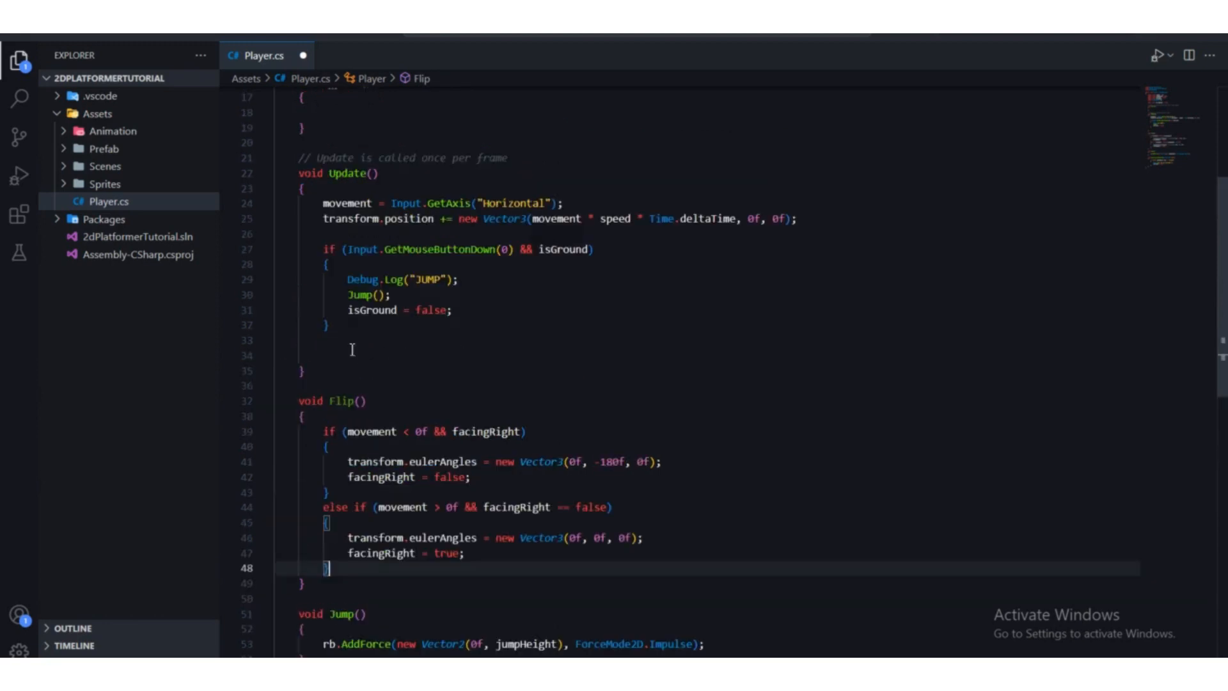
pyautogui.click(329, 345)
pyautogui.press('BackSpace')
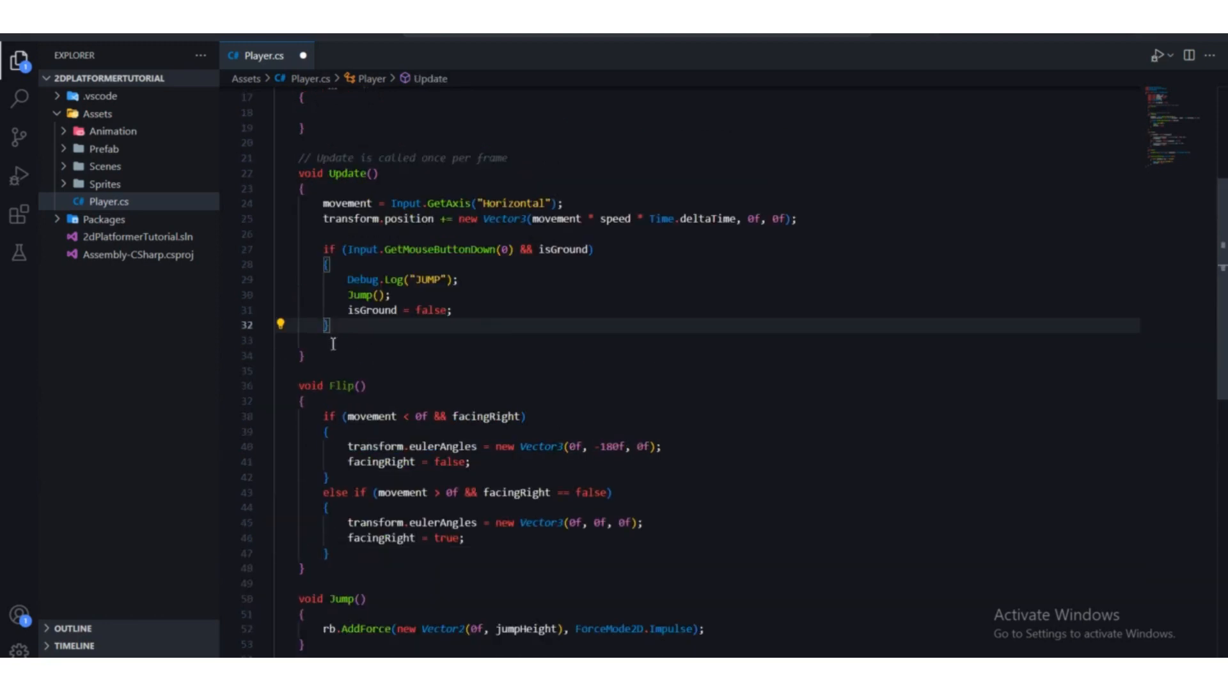
# Check the Flip() header and body, and place the cursor on the blank line after the jump block in Update().
pyautogui.click(372, 385)
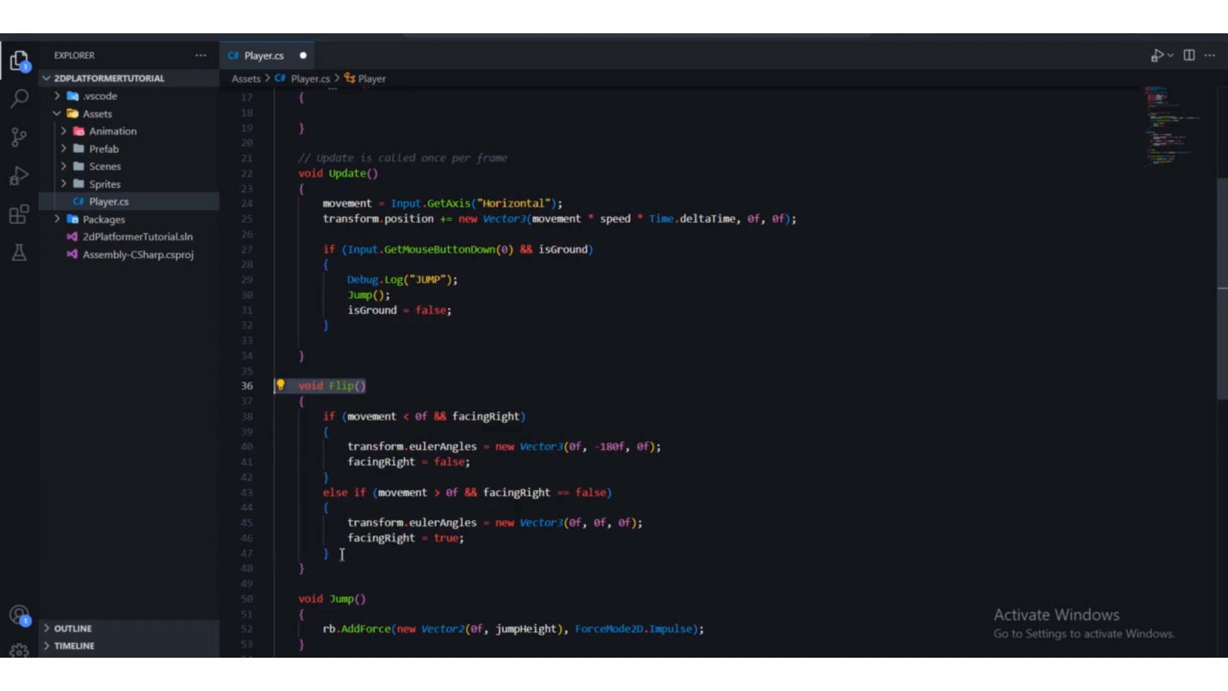
pyautogui.moveTo(342, 554); pyautogui.dragTo(319, 416)
pyautogui.click(387, 356)
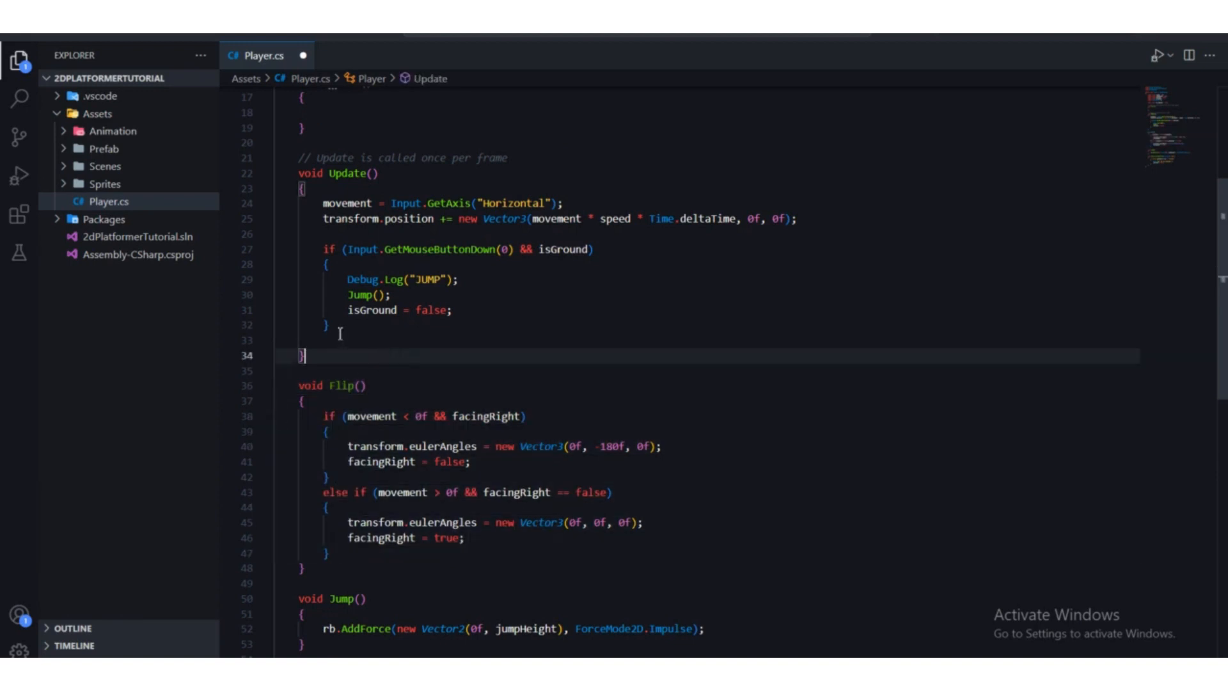
pyautogui.click(328, 328)
pyautogui.click(327, 341)
pyautogui.write('f')
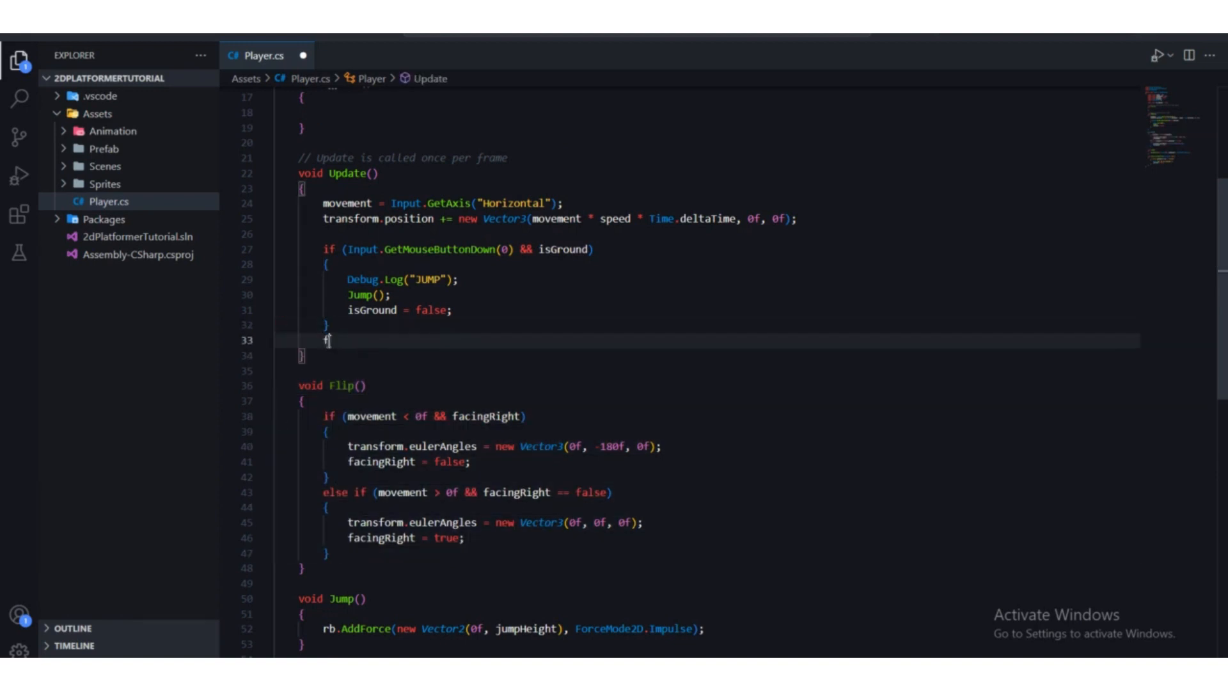
pyautogui.write('loatPrecision')
pyautogui.press('BackSpace')
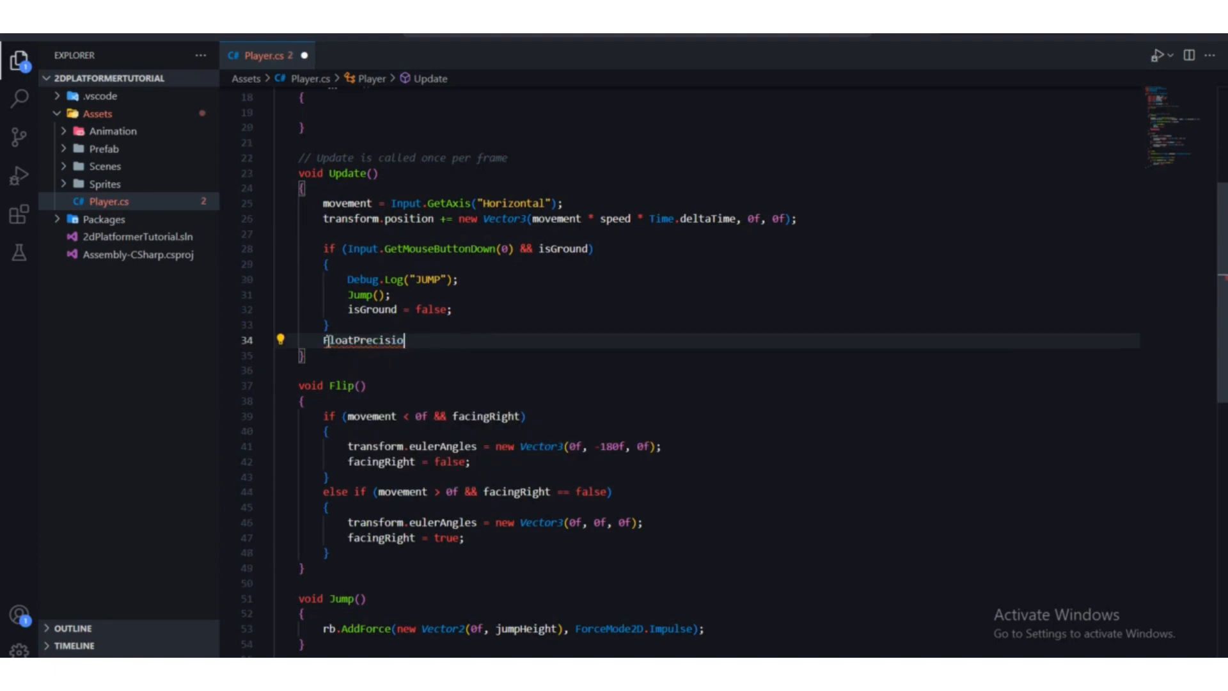
pyautogui.press('BackSpace')
pyautogui.press('BackSpace')
pyautogui.press('BackSpace')
pyautogui.press('BackSpace')
pyautogui.press('BackSpace')
pyautogui.press('BackSpace')
pyautogui.press('BackSpace')
pyautogui.press('BackSpace')
pyautogui.press('BackSpace')
pyautogui.press('BackSpace')
pyautogui.press('BackSpace')
pyautogui.press('BackSpace')
pyautogui.press('BackSpace')
# Call Flip(); at the end of Update(), separated from the jump block by a blank line.
pyautogui.write('f')
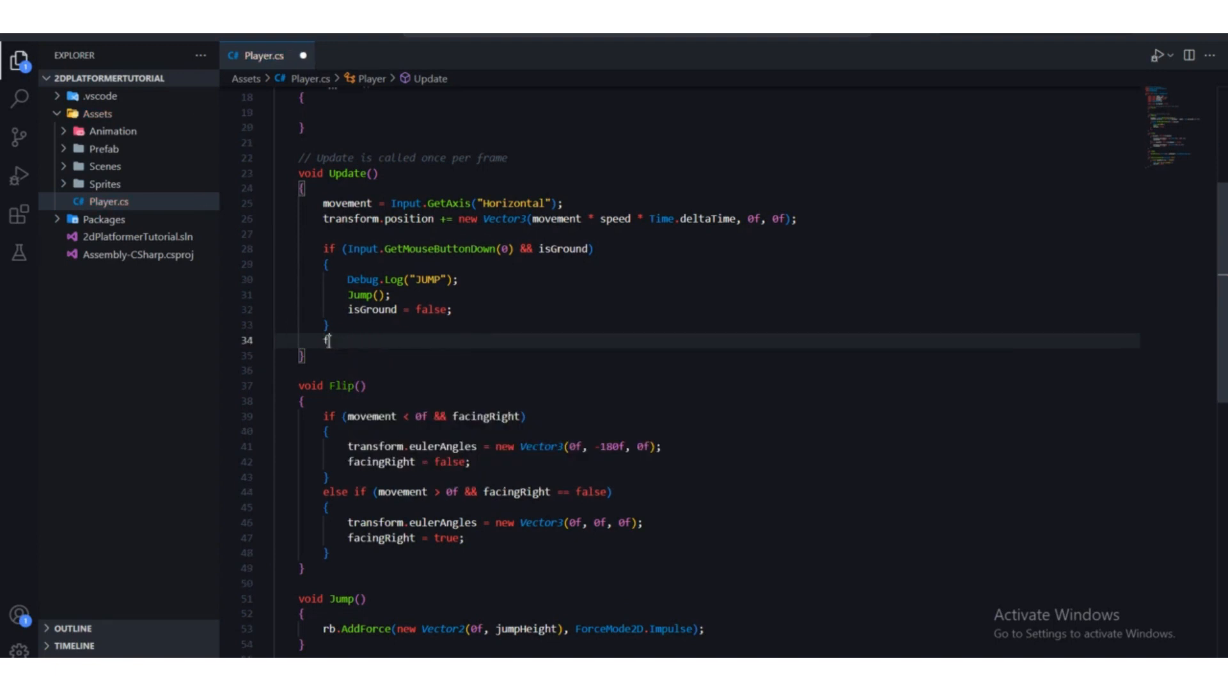
pyautogui.write('lip(')
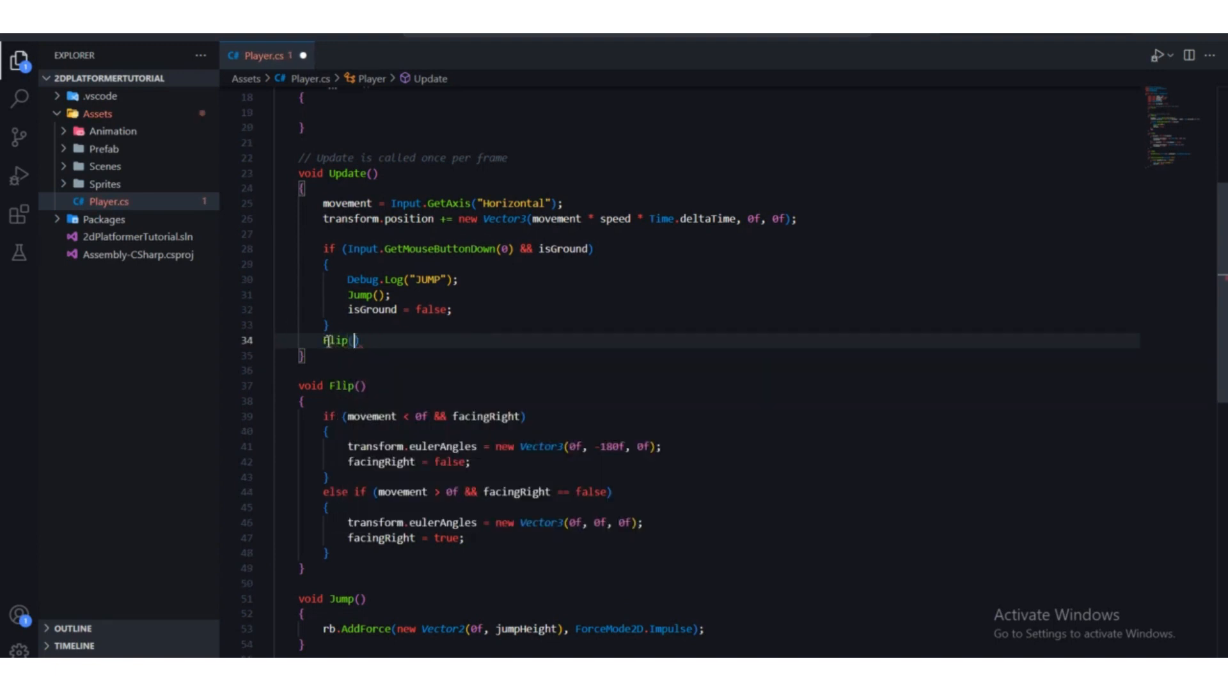
pyautogui.write(');')
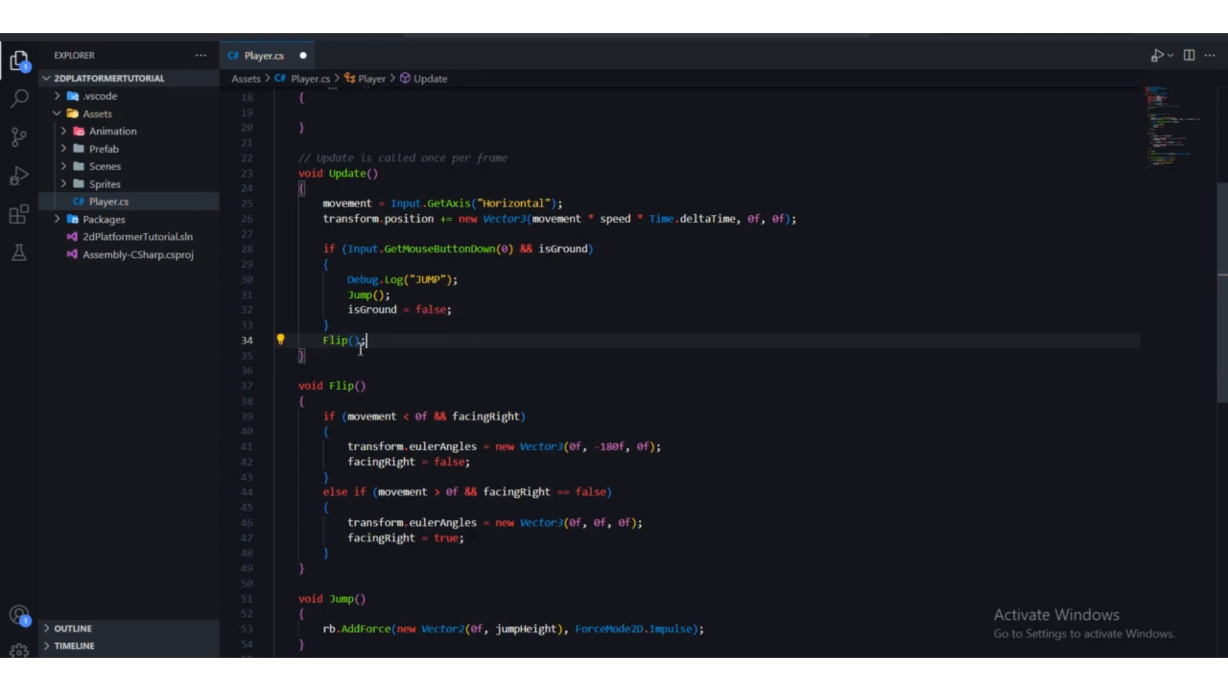
pyautogui.press('Up')
pyautogui.press('Return')
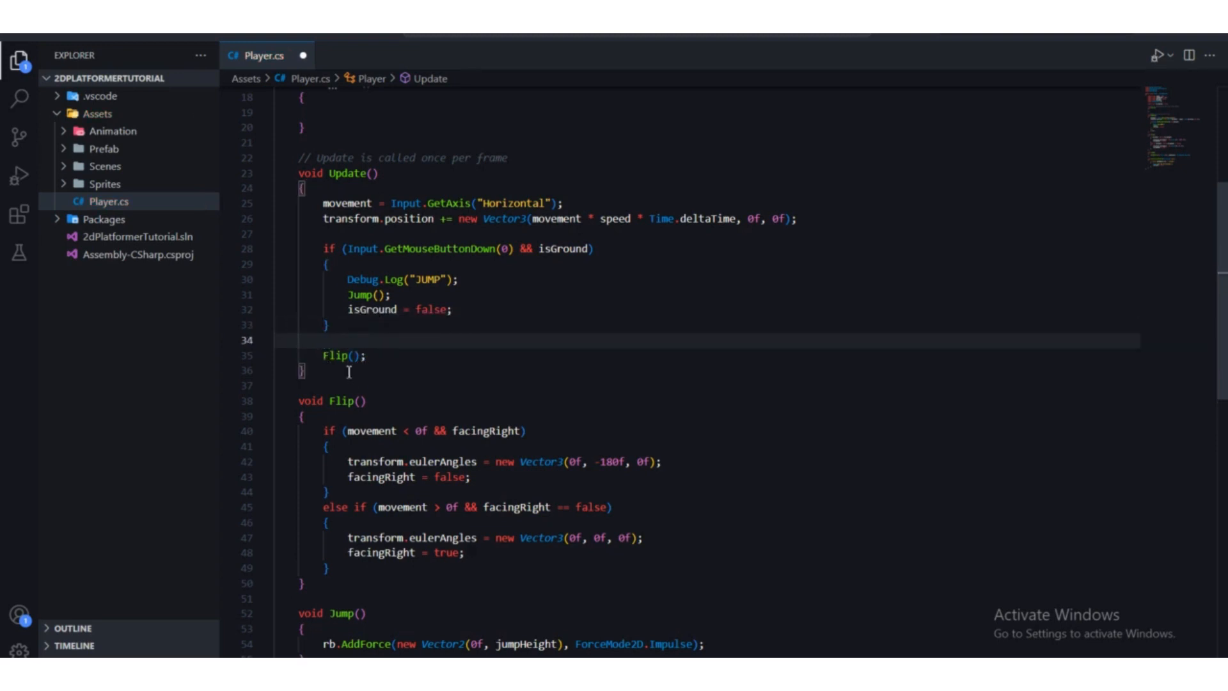
# Review the Flip() call within Update() and the if / else if conditions inside the Flip() method.
pyautogui.click(372, 356)
pyautogui.moveTo(372, 355); pyautogui.dragTo(312, 356)
pyautogui.scroll(3, 315, 357)
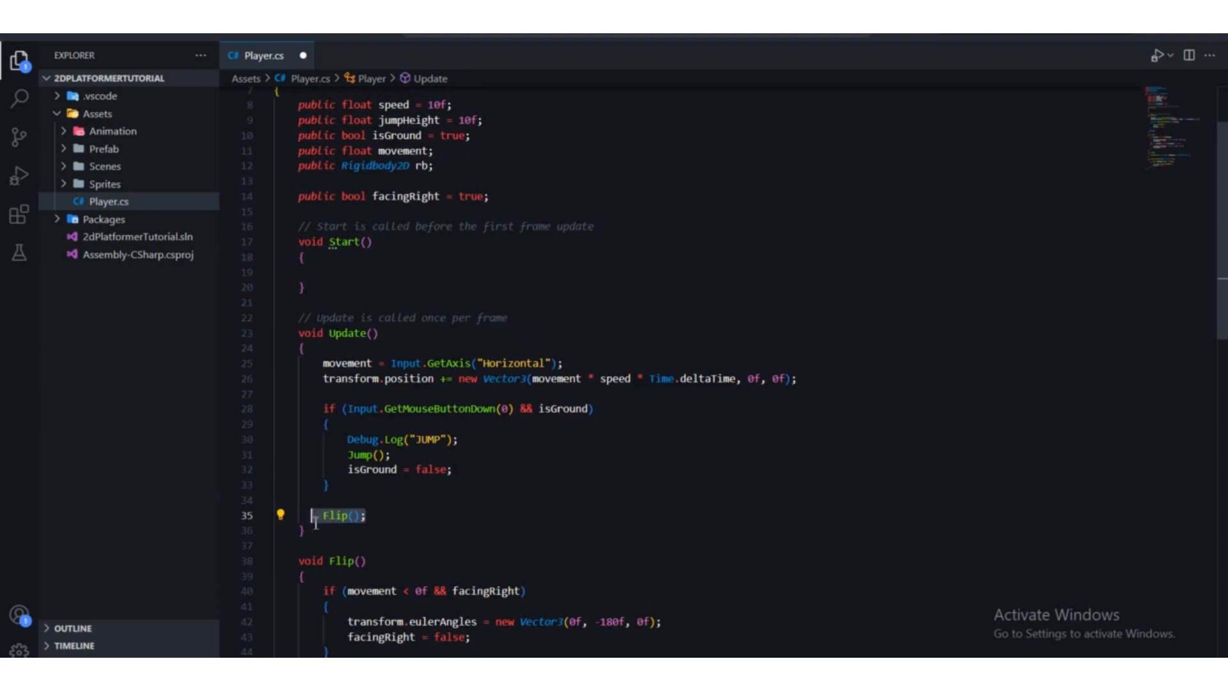
pyautogui.moveTo(315, 523); pyautogui.dragTo(301, 333)
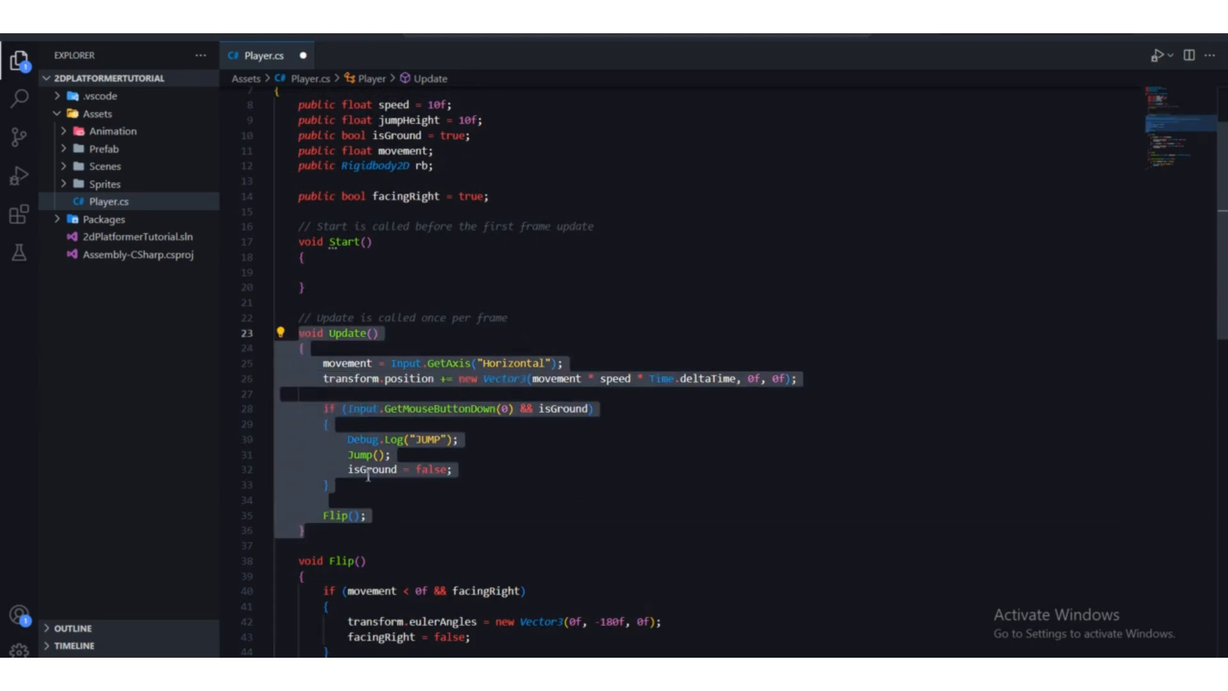
pyautogui.click(382, 515)
pyautogui.moveTo(381, 515); pyautogui.dragTo(325, 392)
pyautogui.scroll(-3, 345, 486)
pyautogui.scroll(-2, 371, 486)
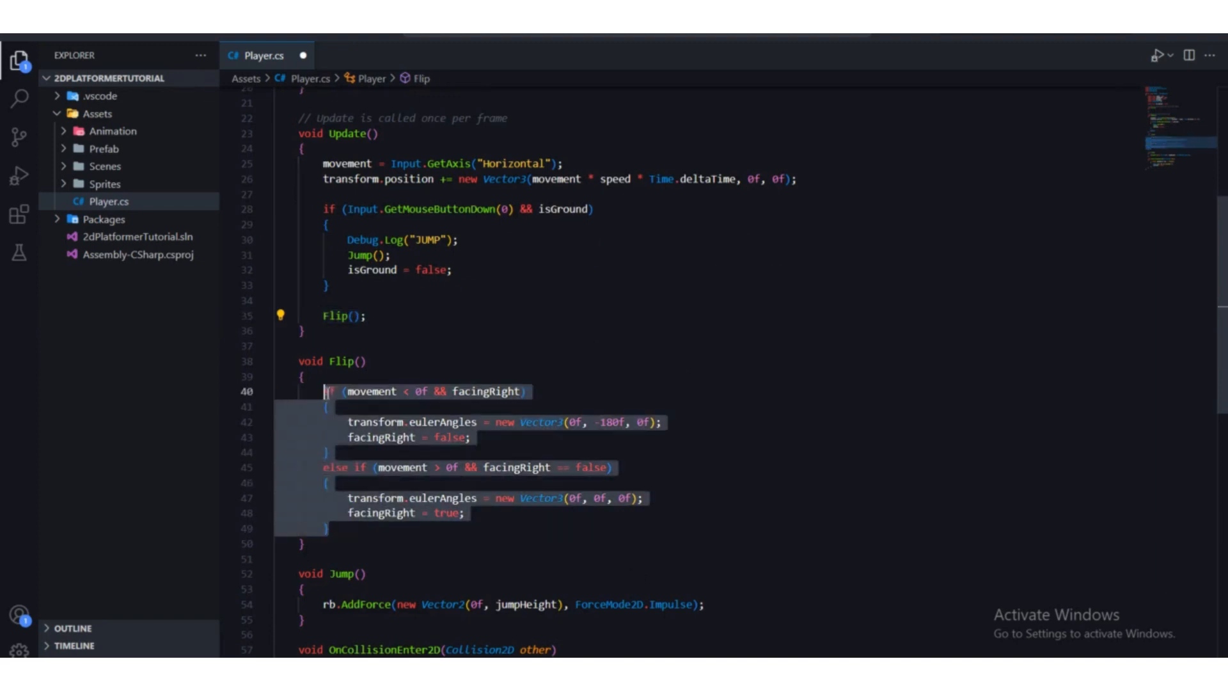
pyautogui.click(438, 360)
# Examine the Input.GetAxis("Horizontal") assignment in Update() and where the movement variable is used.
pyautogui.scroll(2, 437, 375)
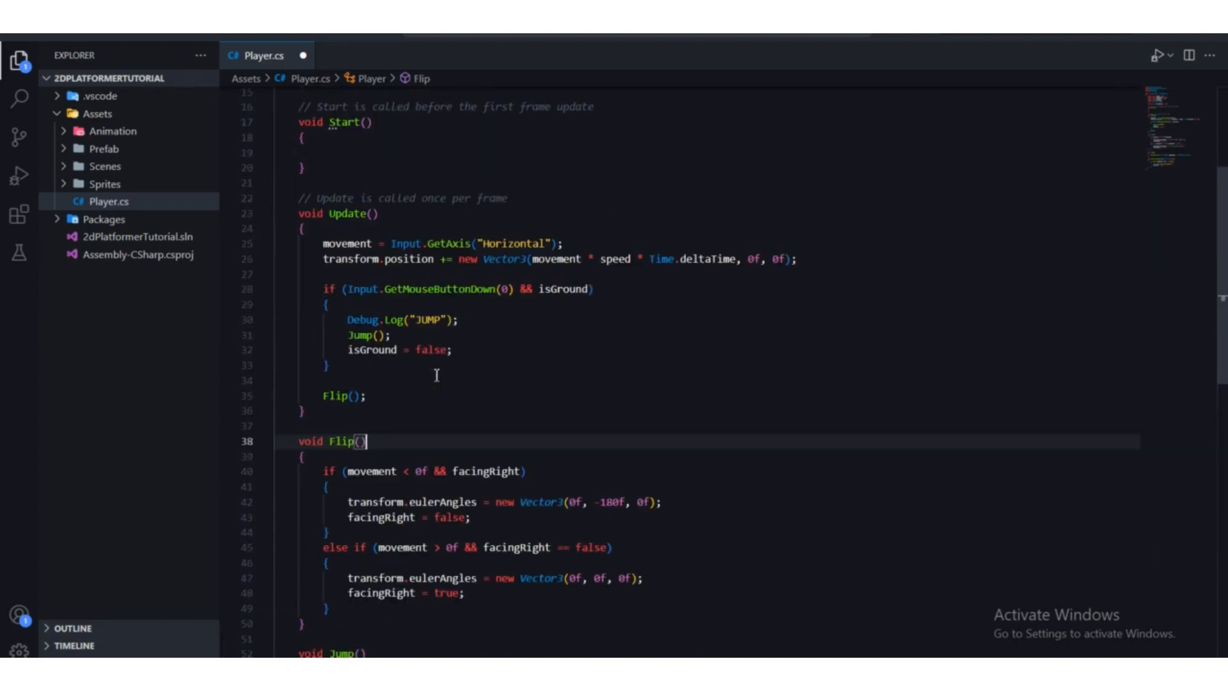
pyautogui.scroll(2, 437, 375)
pyautogui.moveTo(391, 323); pyautogui.dragTo(564, 323)
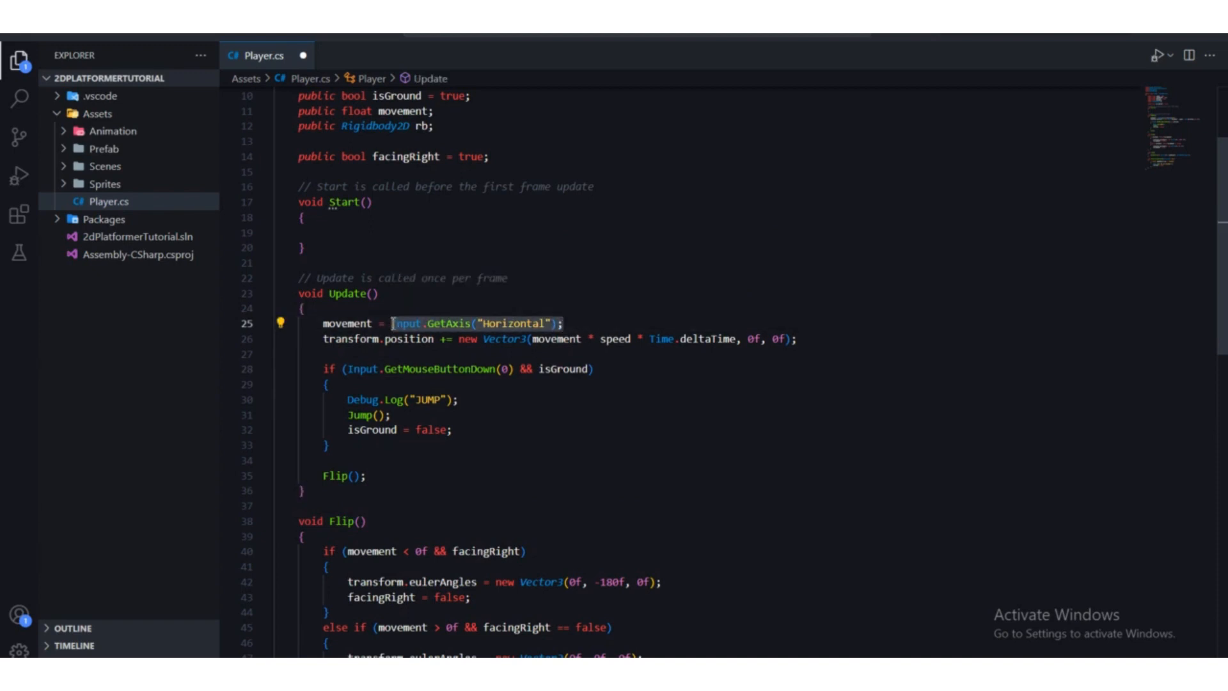
pyautogui.moveTo(376, 324); pyautogui.dragTo(324, 325)
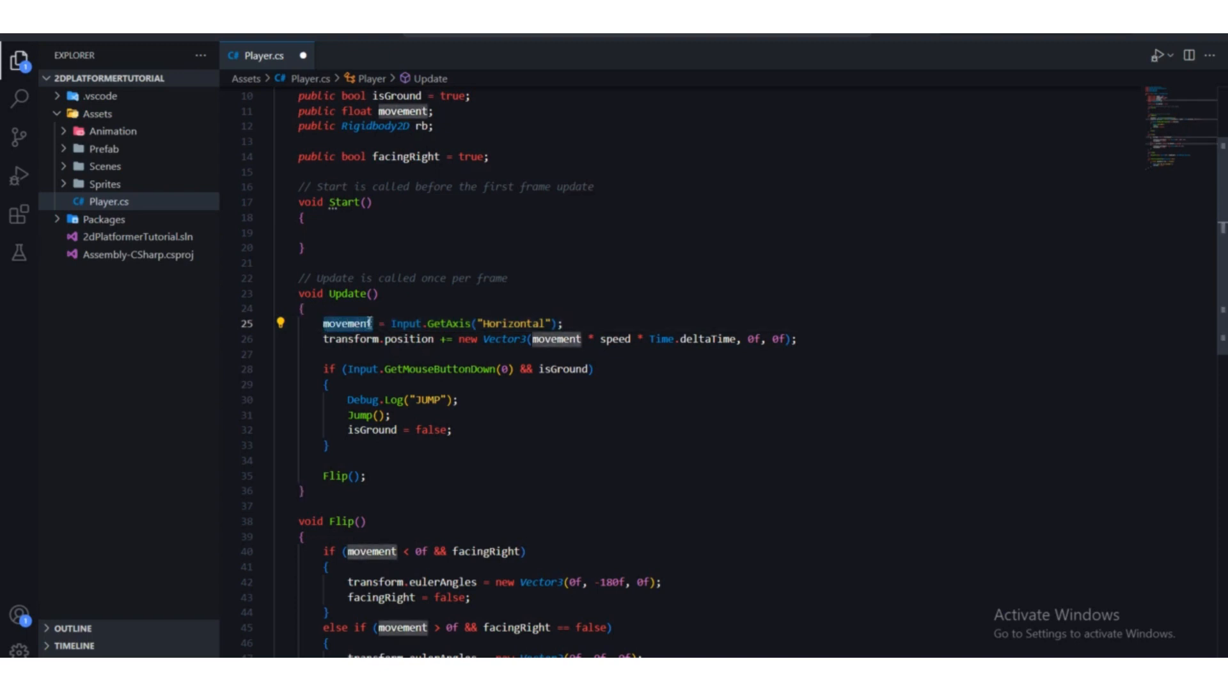
# Review how the horizontal axis input is stored in movement and how the Flip() conditions use that value to rotate the player.
pyautogui.click(556, 325)
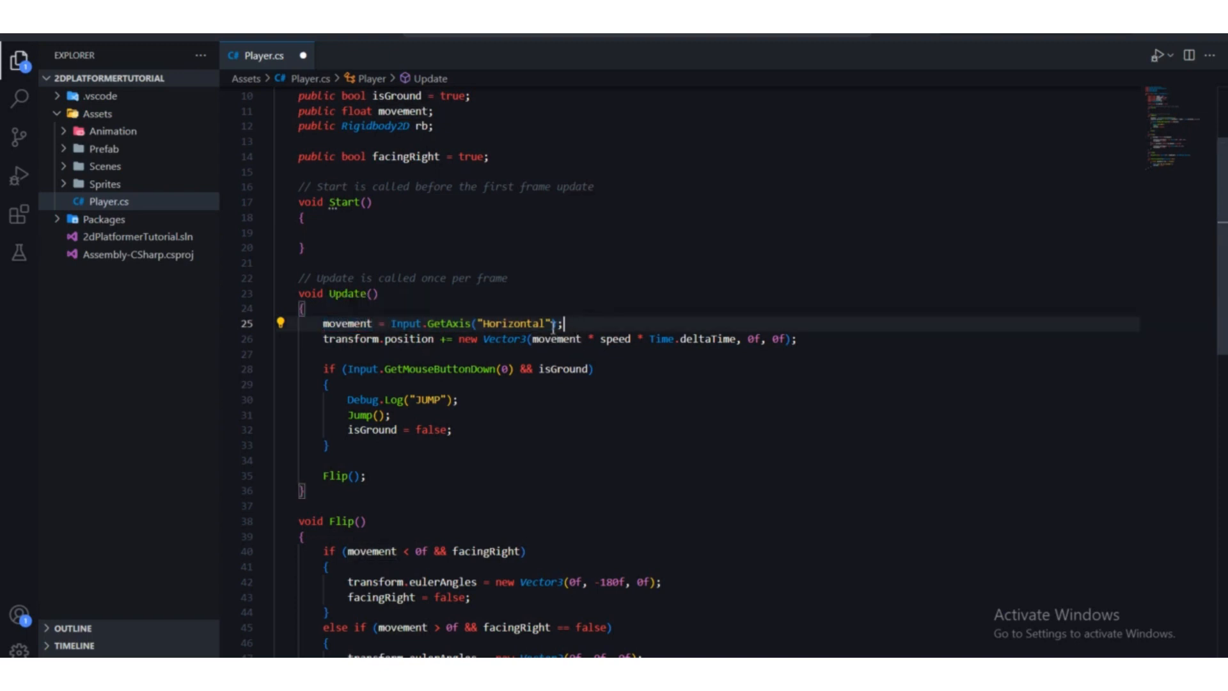
pyautogui.moveTo(554, 325); pyautogui.dragTo(376, 328)
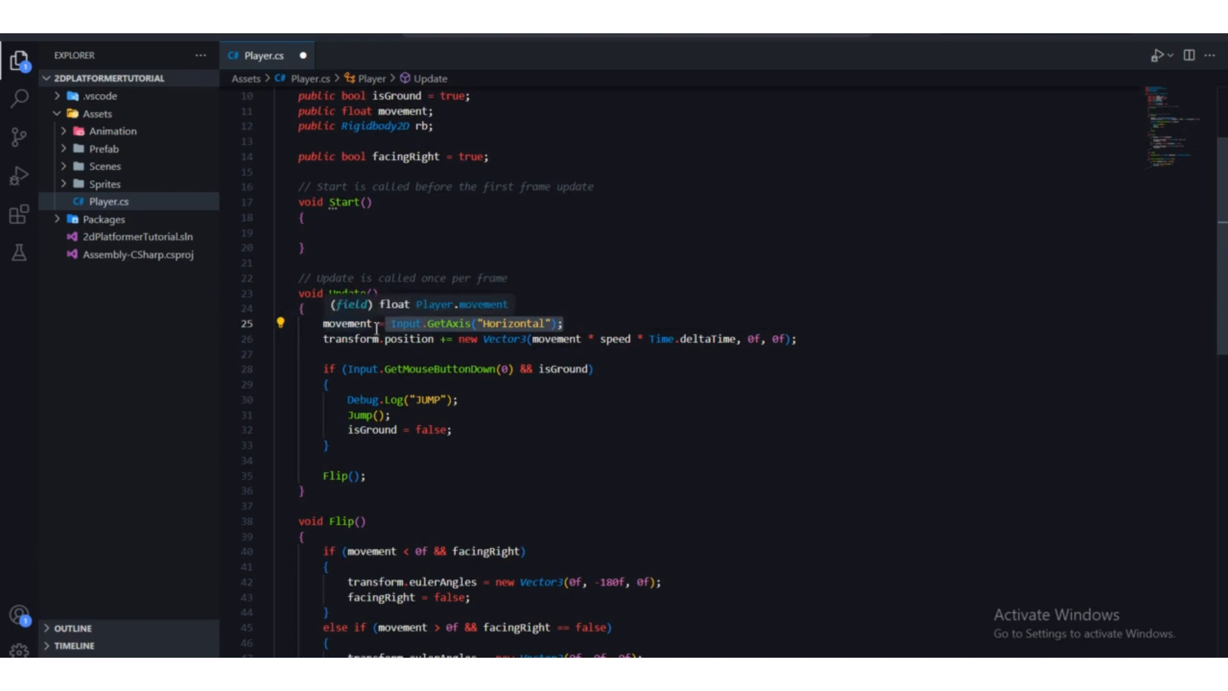
pyautogui.click(325, 324)
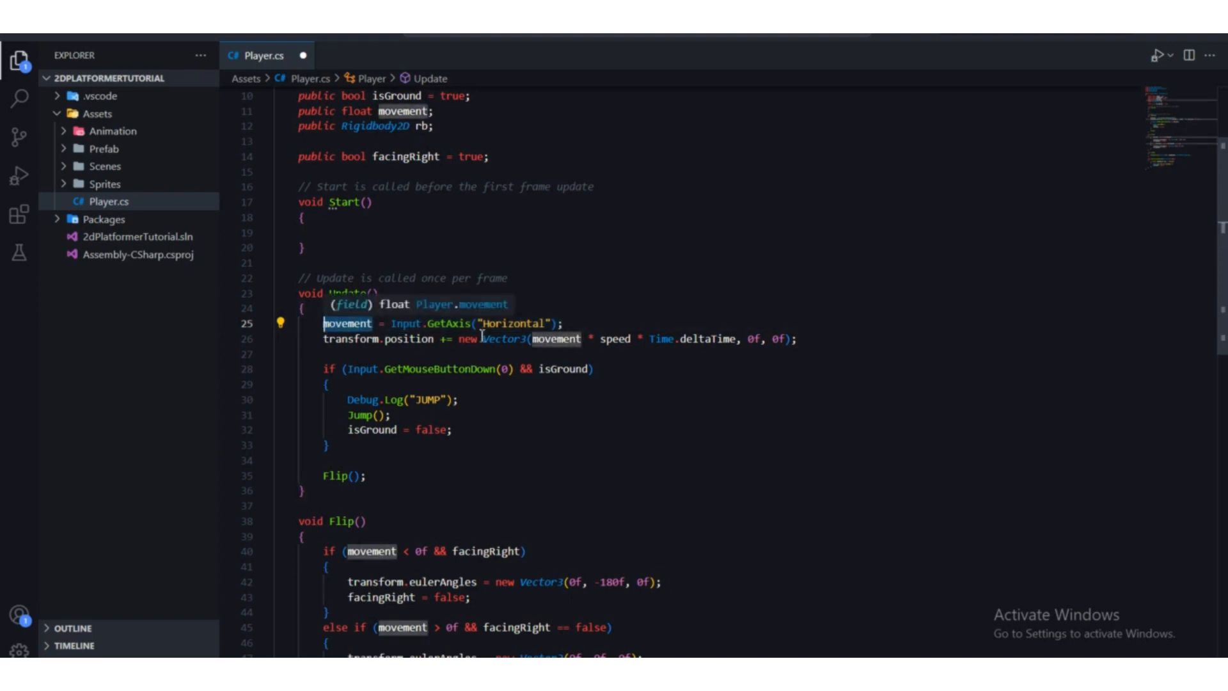
pyautogui.scroll(1, 518, 396)
pyautogui.scroll(-2, 522, 368)
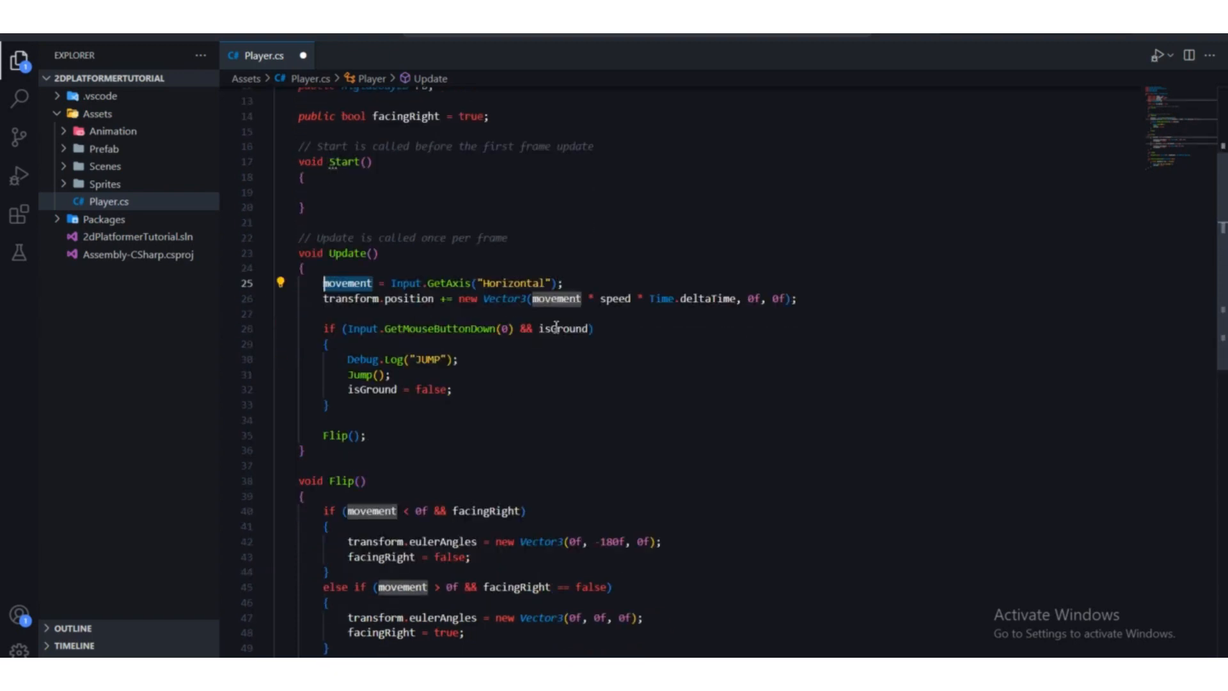
pyautogui.moveTo(568, 285); pyautogui.dragTo(385, 284)
pyautogui.scroll(-1, 512, 362)
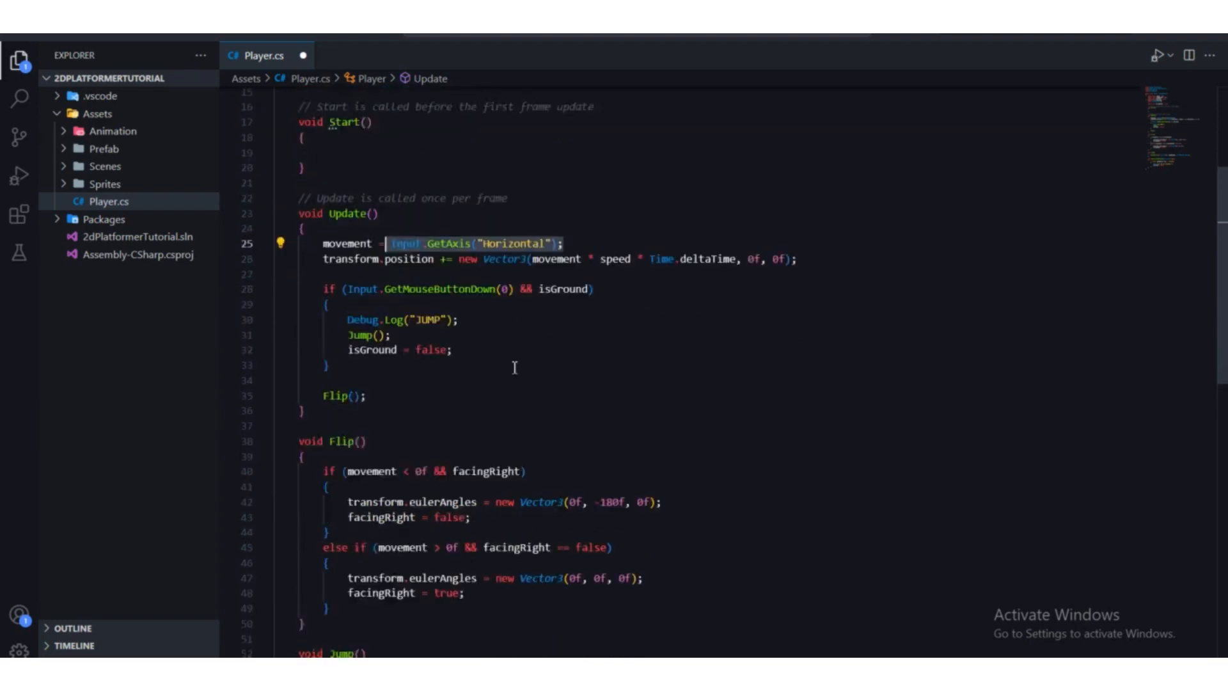
pyautogui.scroll(2, 468, 341)
pyautogui.click(584, 325)
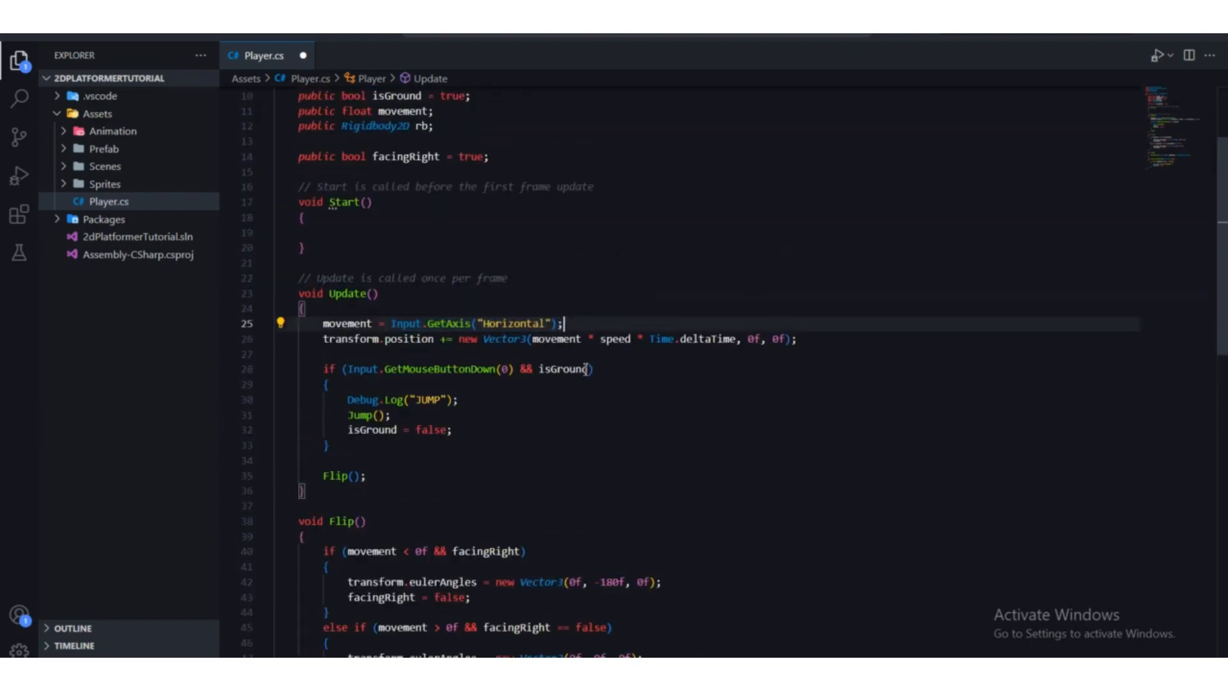
pyautogui.scroll(-1, 604, 377)
pyautogui.scroll(-3, 615, 390)
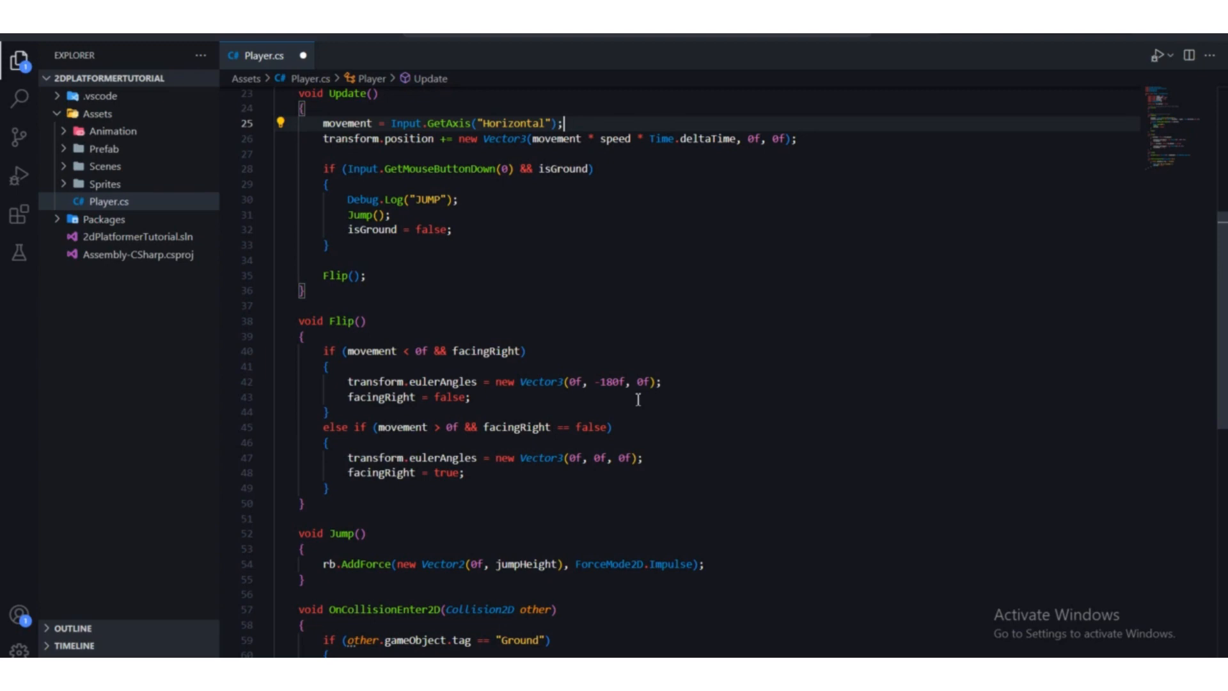
pyautogui.scroll(-1, 638, 413)
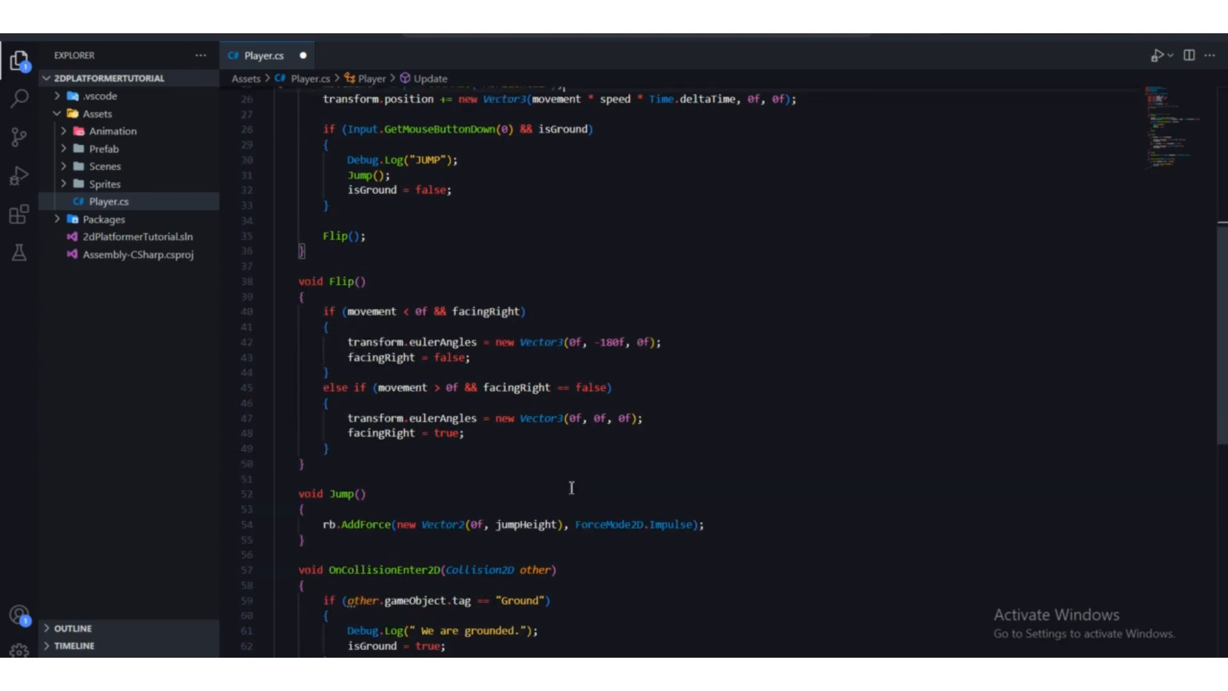
# Save Player.cs and switch to the Unity editor with the knight in the Scene view.
pyautogui.hotkey('ctrl', 's')
pyautogui.scroll(2, 625, 567)
pyautogui.scroll(-5, 639, 557)
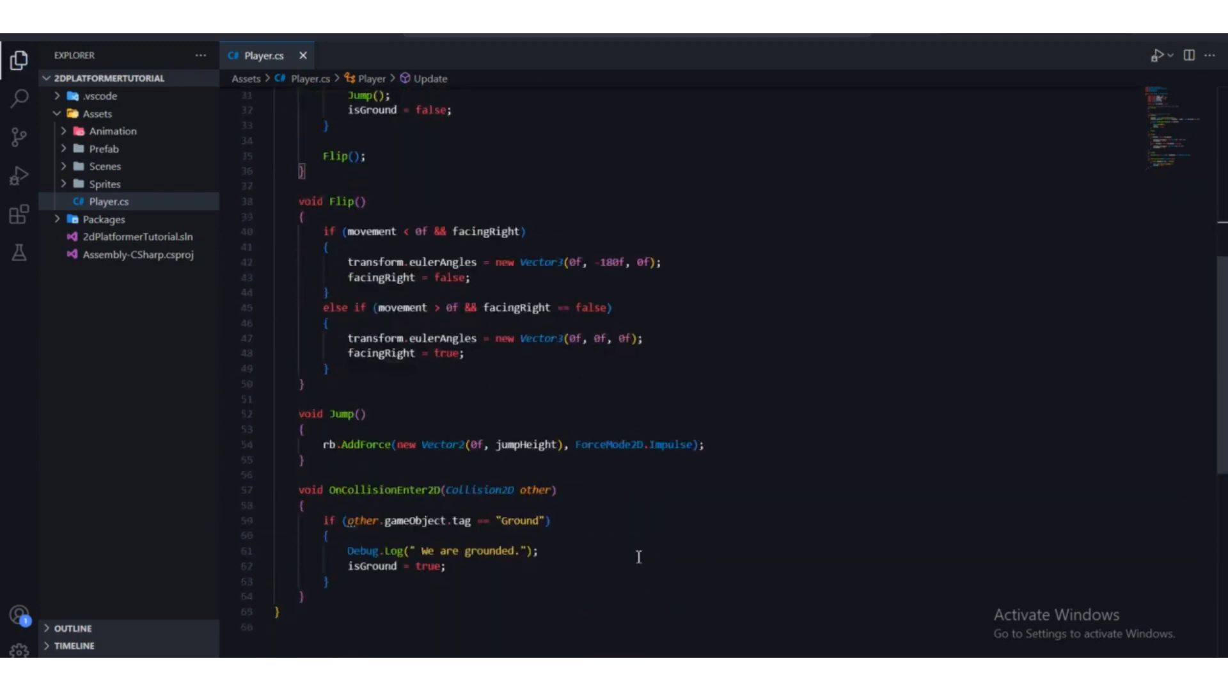
pyautogui.scroll(9, 641, 553)
pyautogui.scroll(3, 639, 547)
pyautogui.scroll(-4, 639, 547)
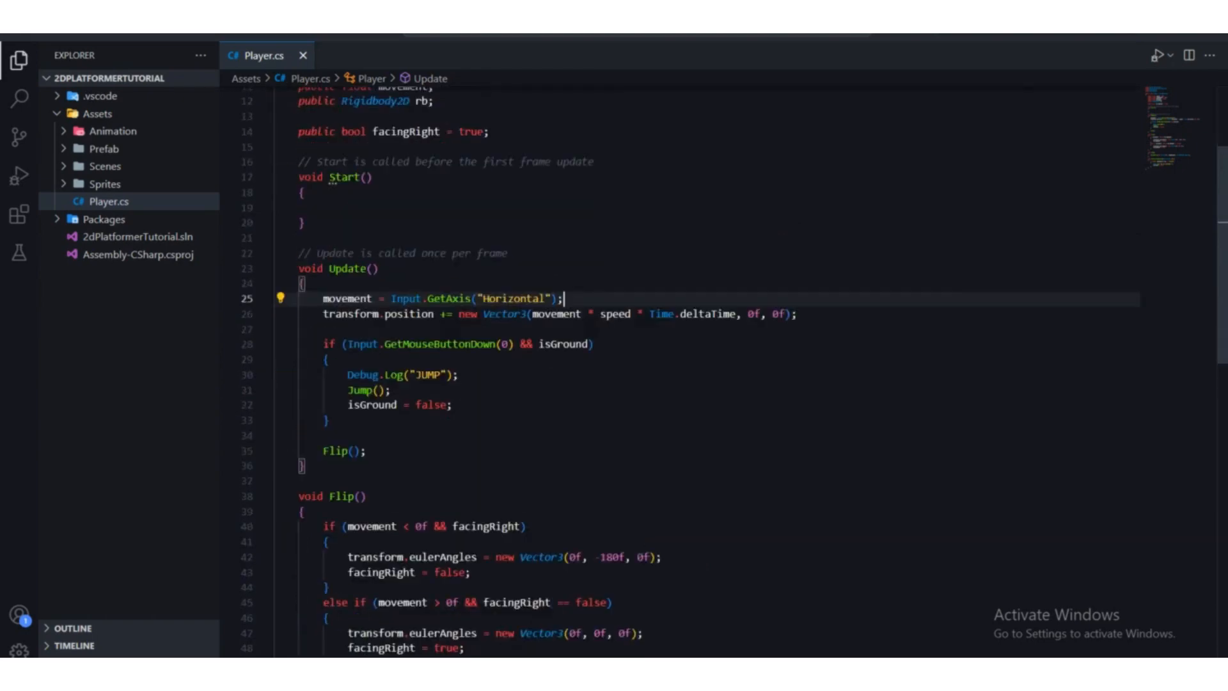
pyautogui.hotkey('alt', 'Tab')
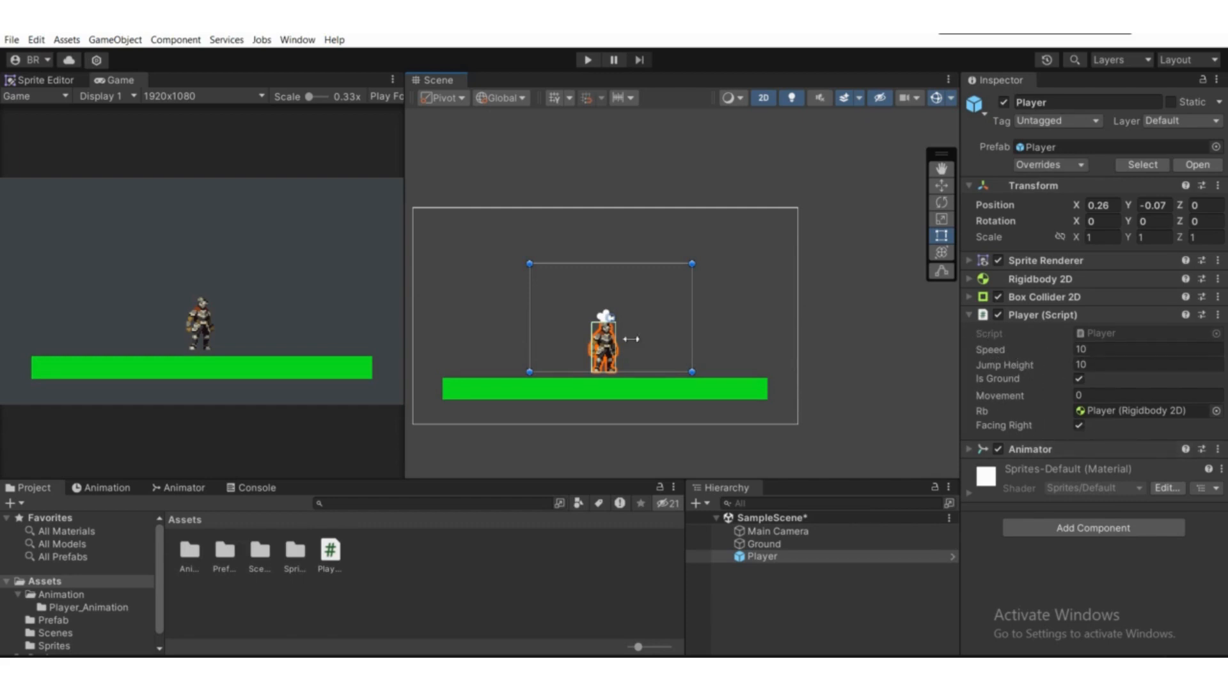
pyautogui.scroll(2, 556, 338)
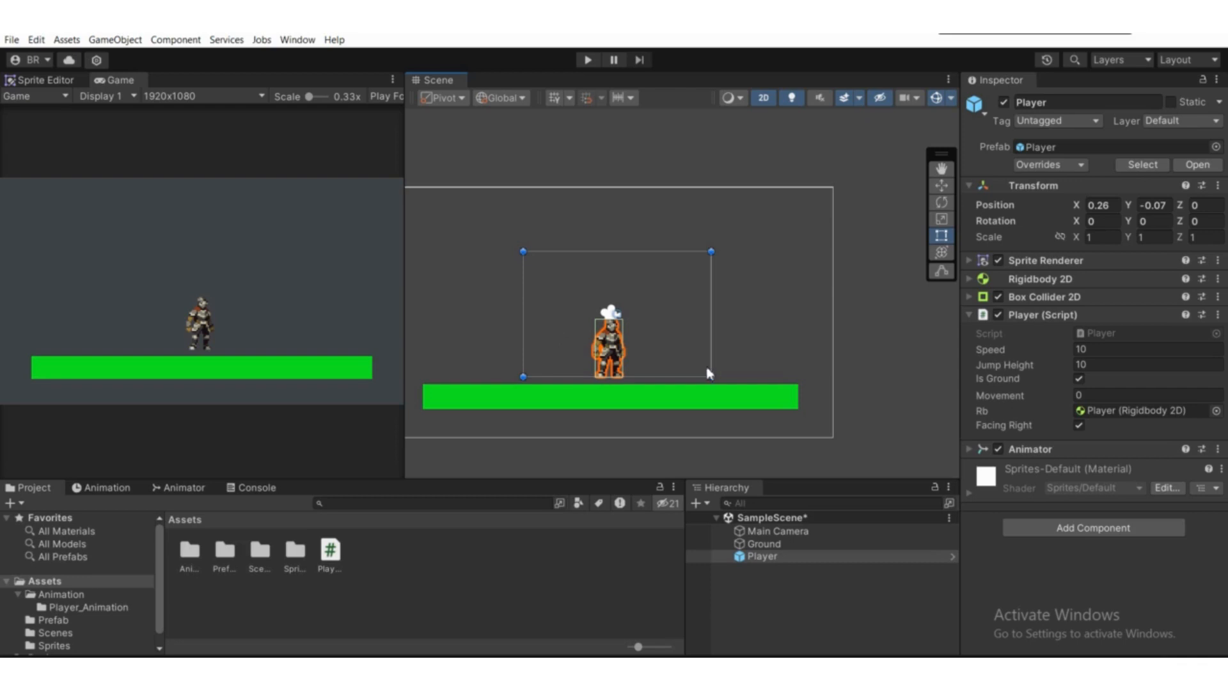
pyautogui.scroll(-1, 107, 603)
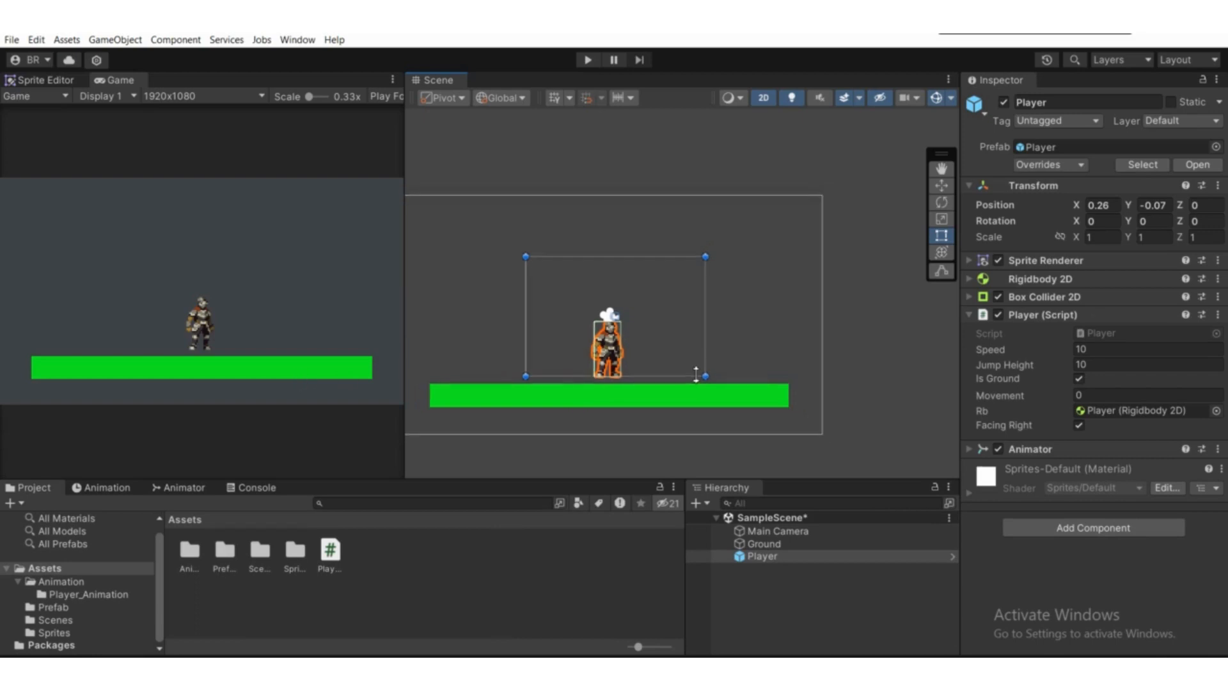
pyautogui.scroll(2, 703, 374)
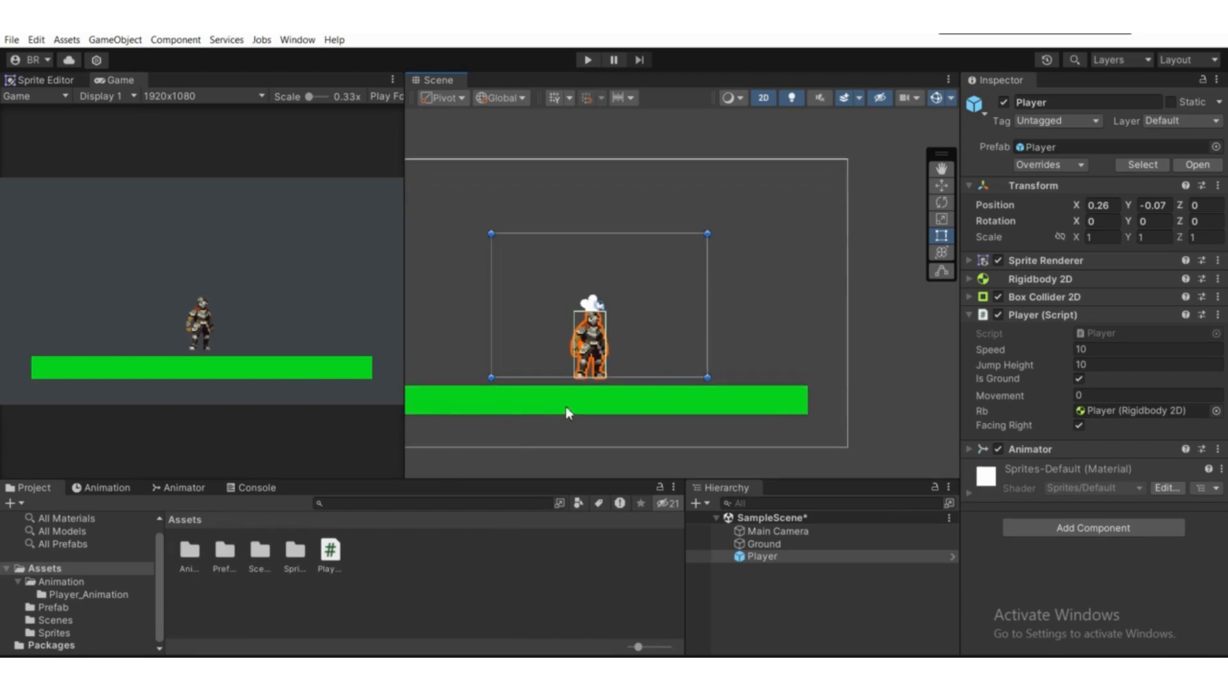
# Open the _Run sprite sheet from the Sprites folder in the Sprite Editor and inspect its frames.
pyautogui.click(52, 632)
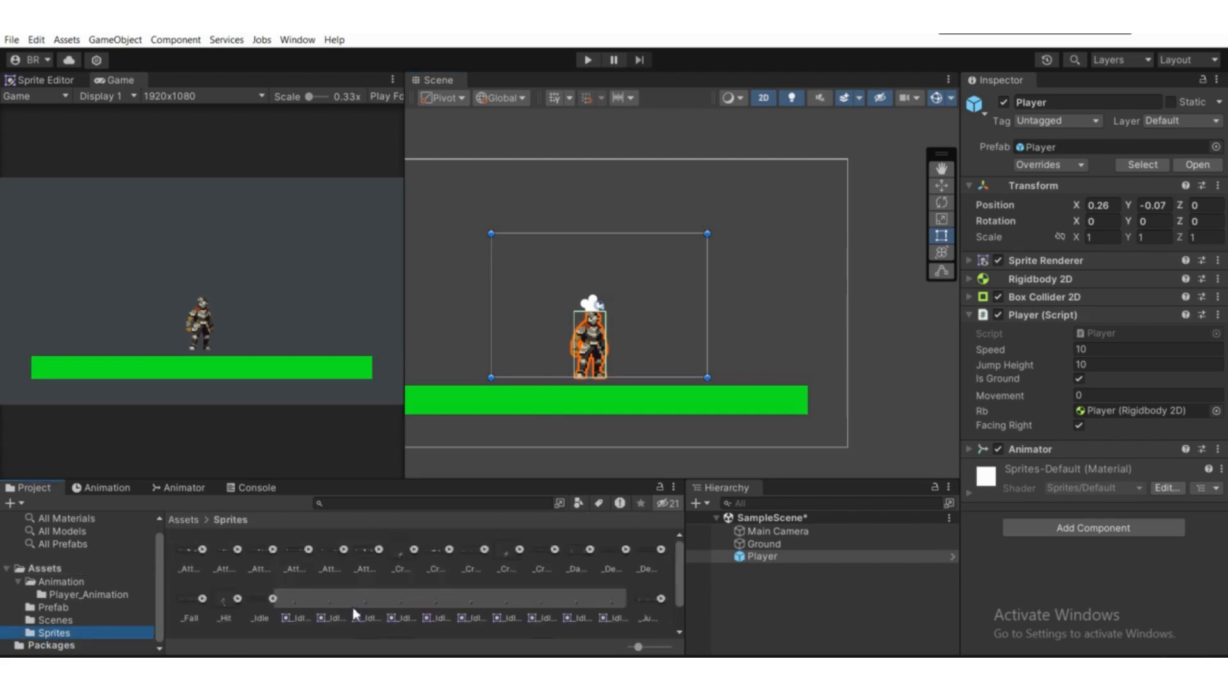
pyautogui.click(274, 598)
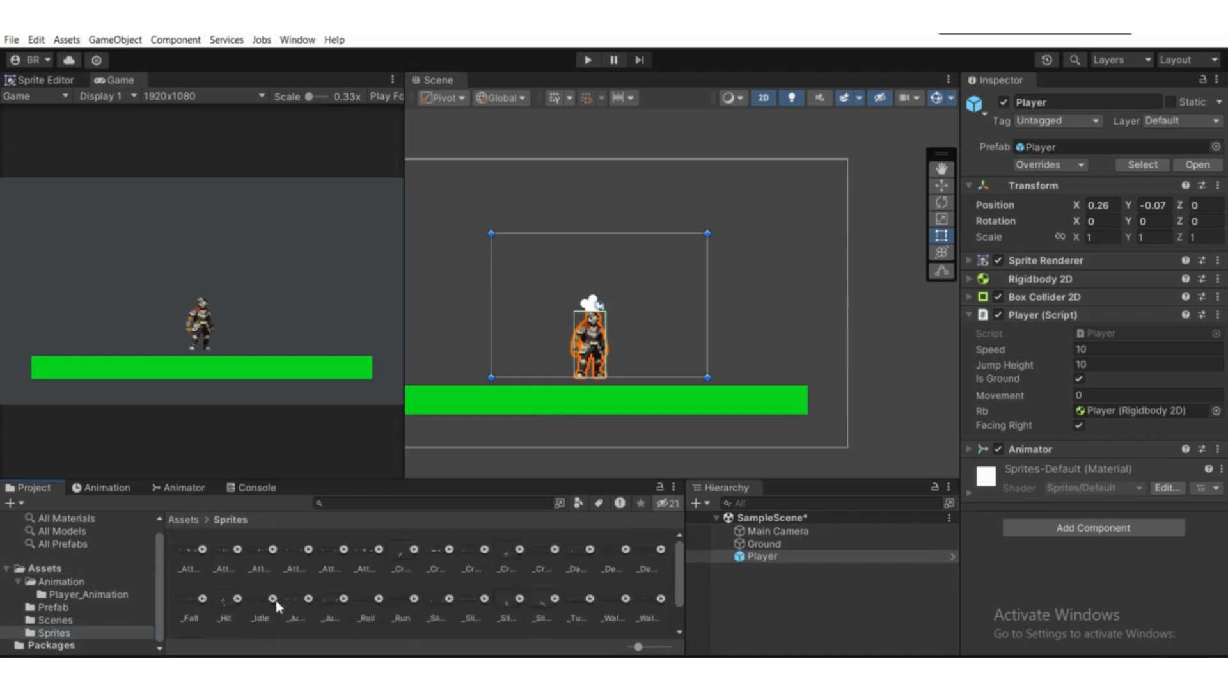
pyautogui.scroll(-1, 457, 606)
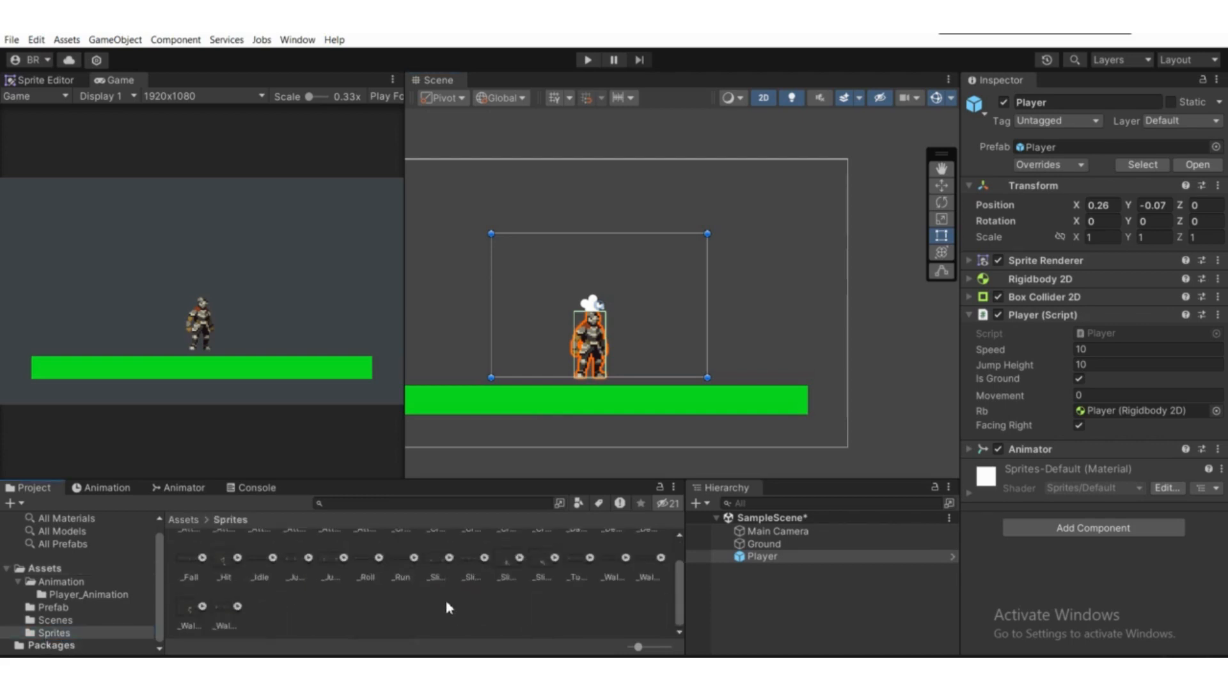
pyautogui.click(400, 577)
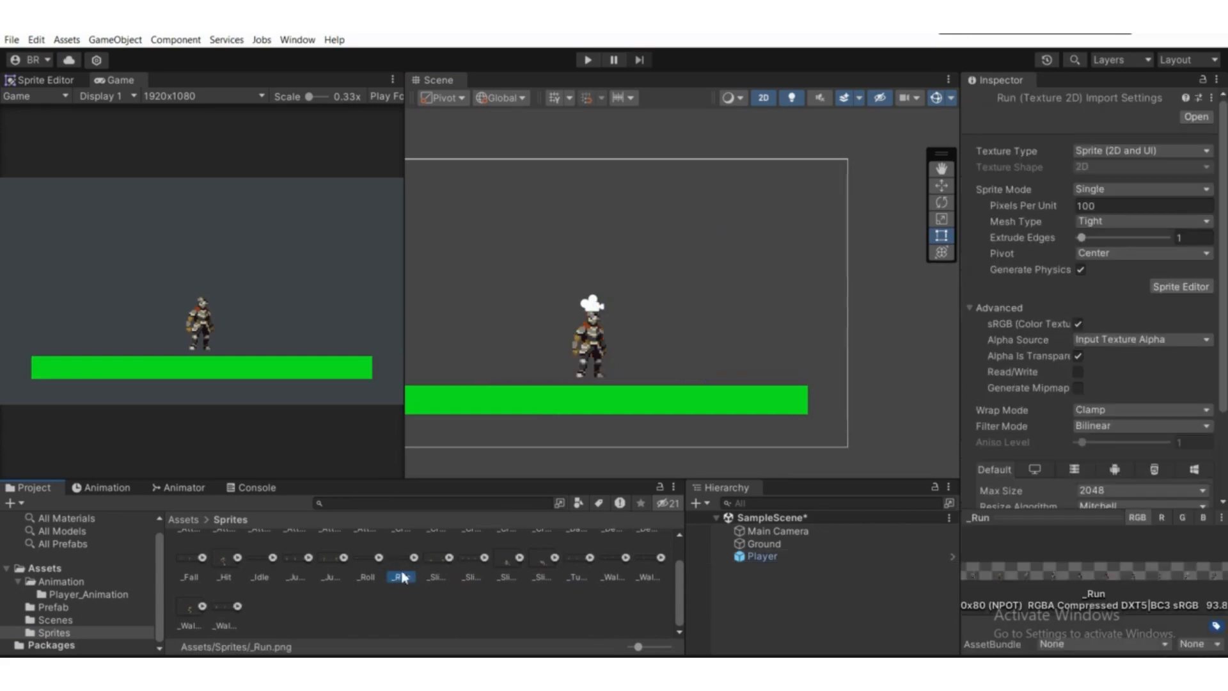
pyautogui.click(1183, 286)
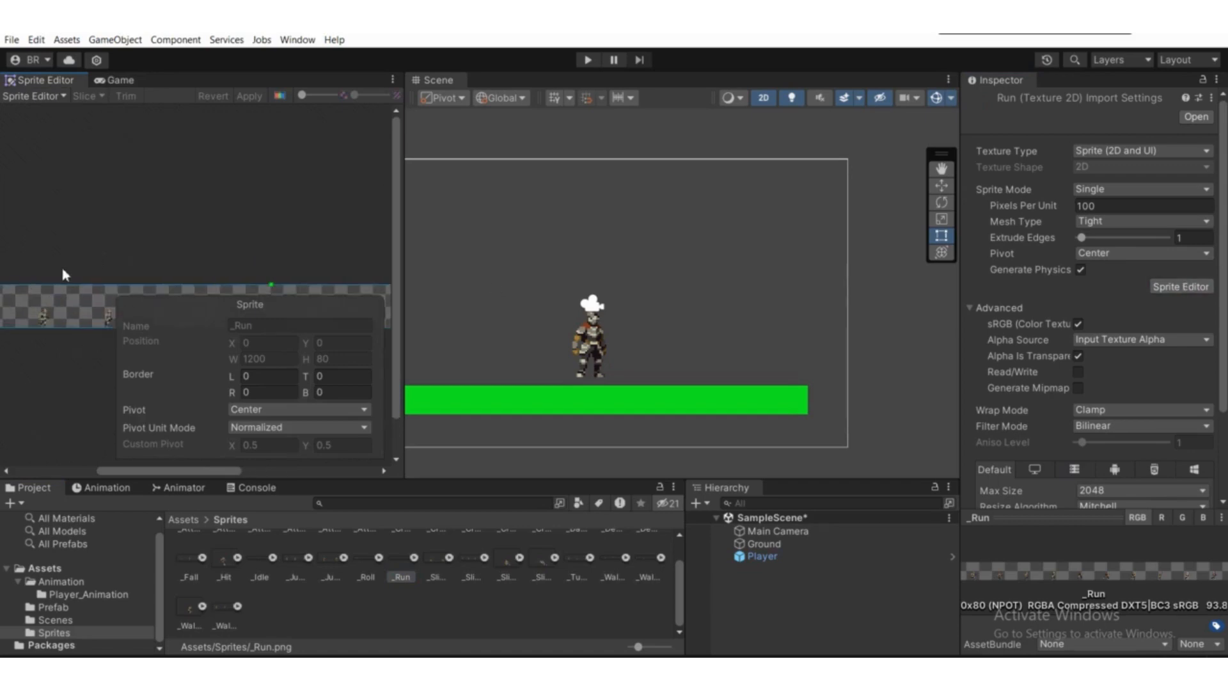
pyautogui.scroll(5, 248, 217)
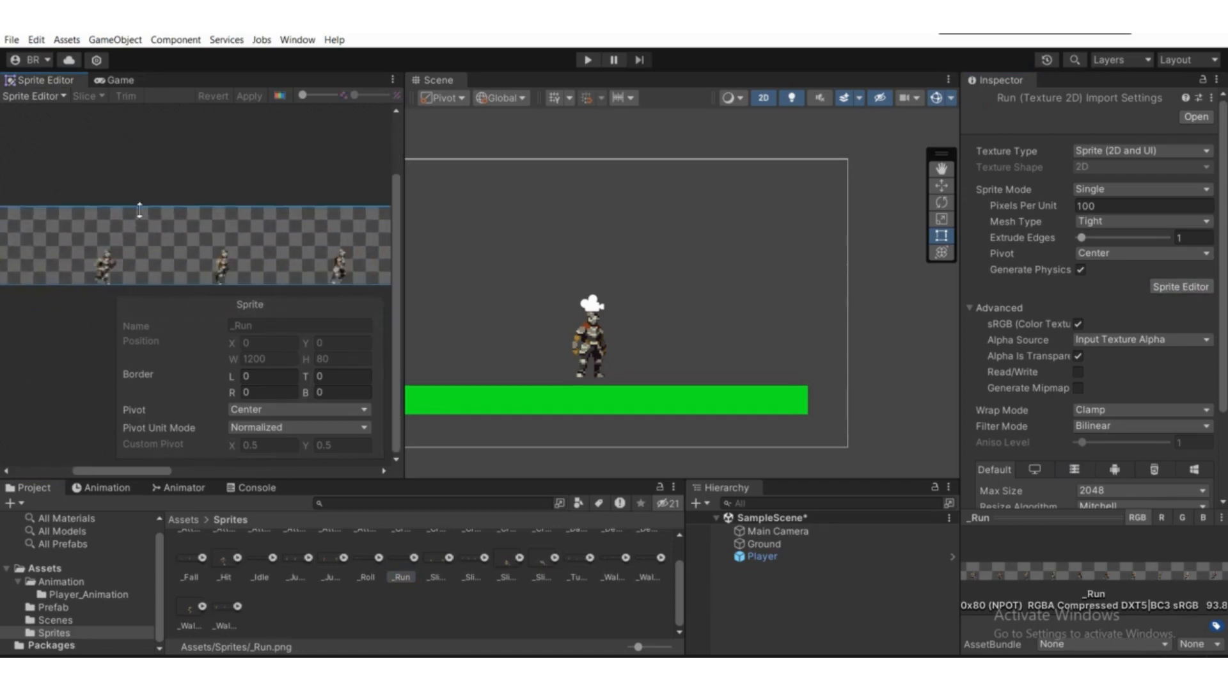
pyautogui.scroll(-5, 234, 246)
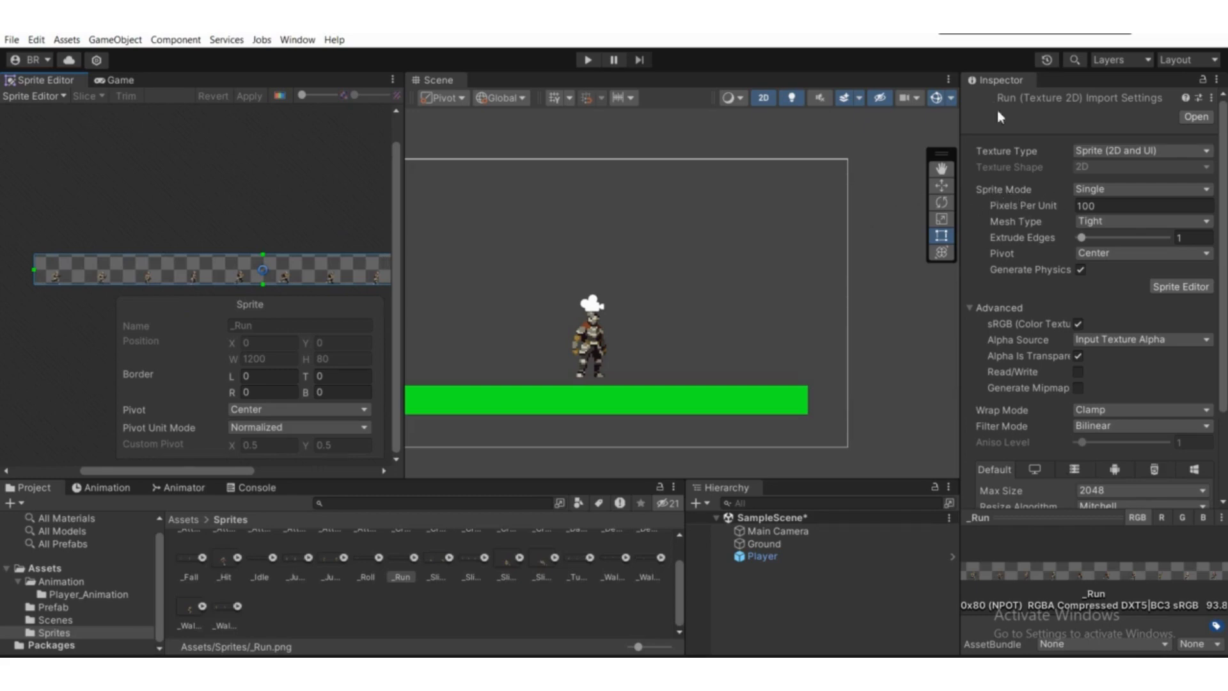
# Set the _Run texture's Sprite Mode to Multiple and its Pixels Per Unit to 16.
pyautogui.click(1079, 191)
pyautogui.click(1097, 220)
pyautogui.click(1113, 206)
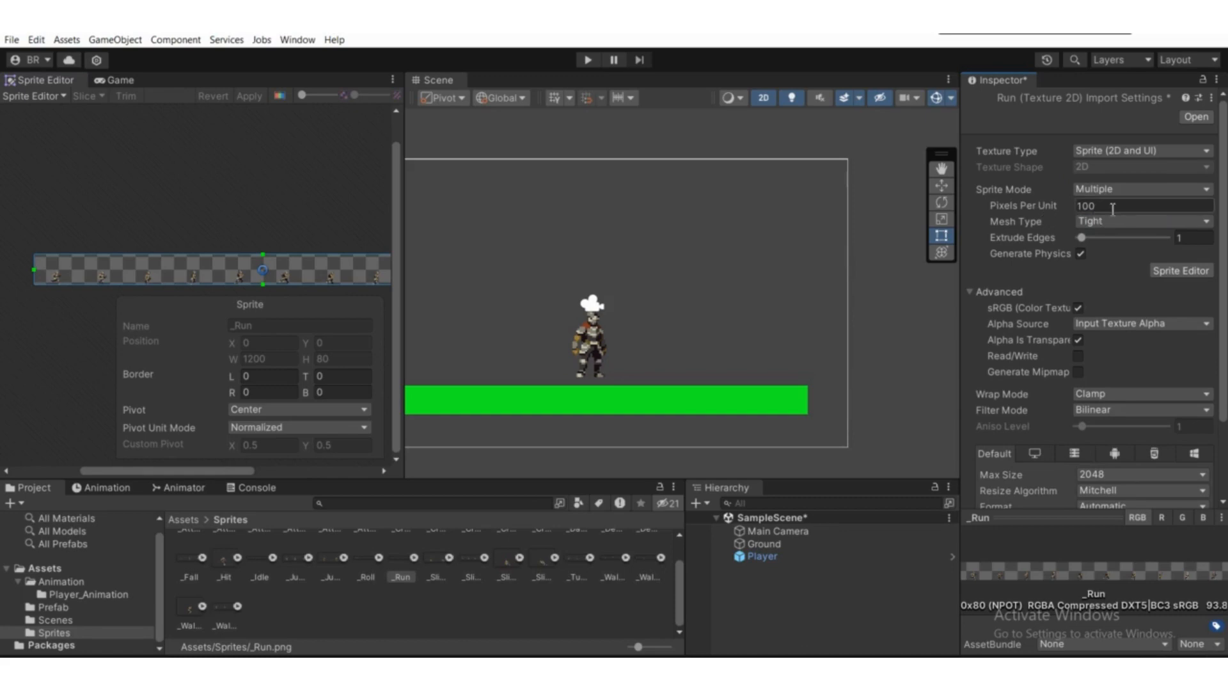
pyautogui.write('16')
# Set the _Run texture's Filter Mode to Point (no filter) and Compression to None, and apply the import settings.
pyautogui.scroll(-1, 1113, 372)
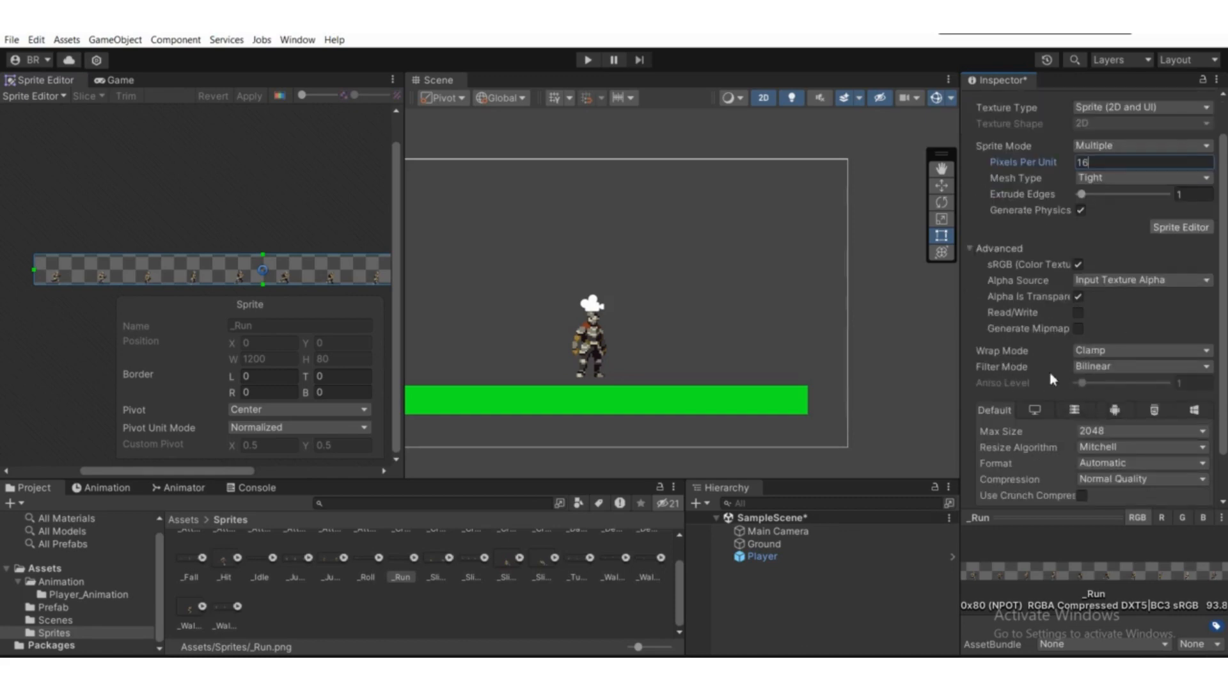
pyautogui.click(1107, 367)
pyautogui.click(1093, 381)
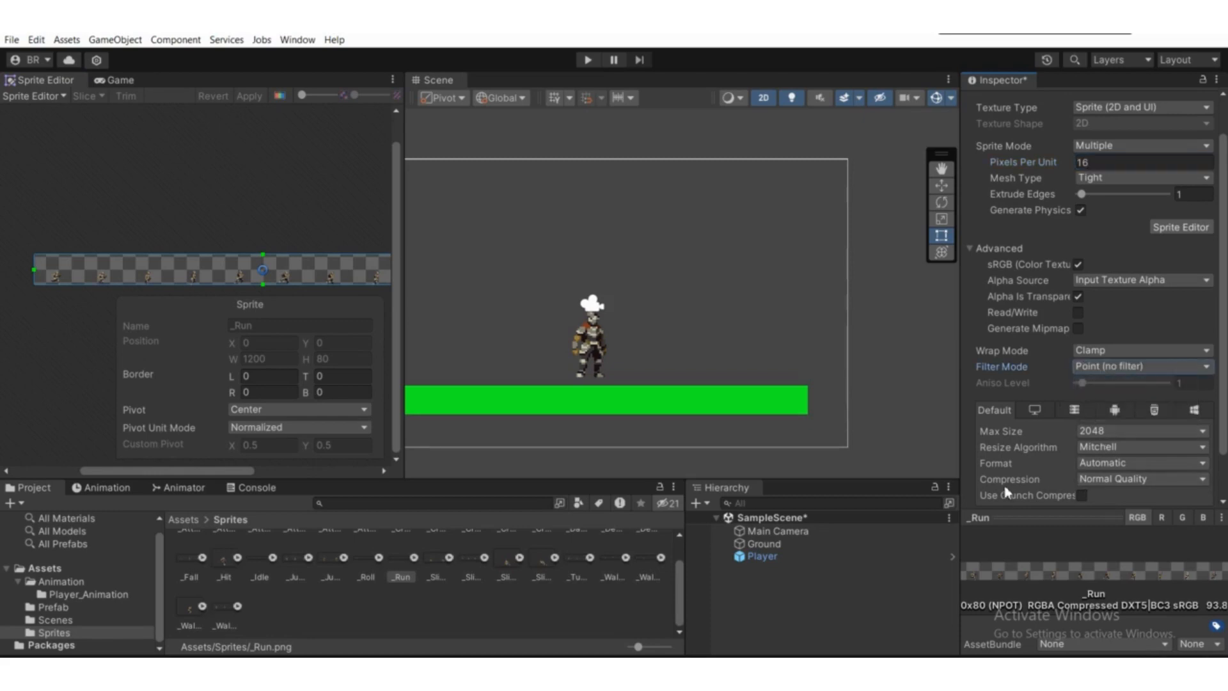
pyautogui.click(1100, 478)
pyautogui.click(1090, 499)
pyautogui.scroll(-1, 1145, 492)
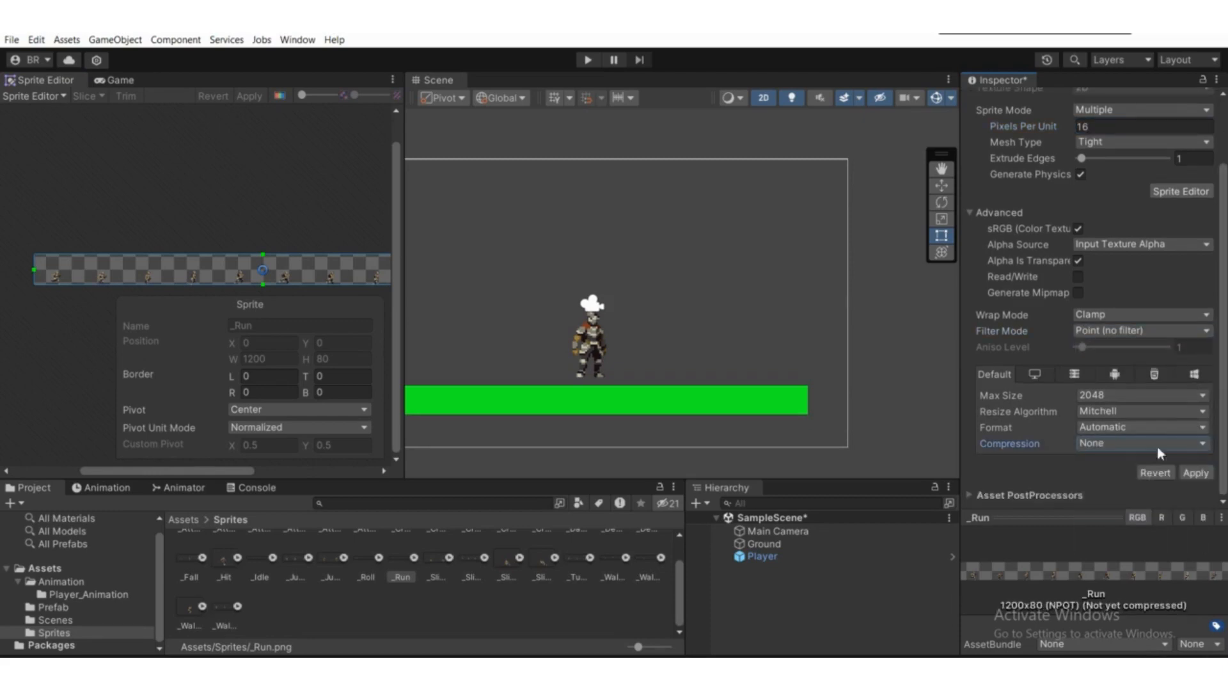
pyautogui.click(1194, 474)
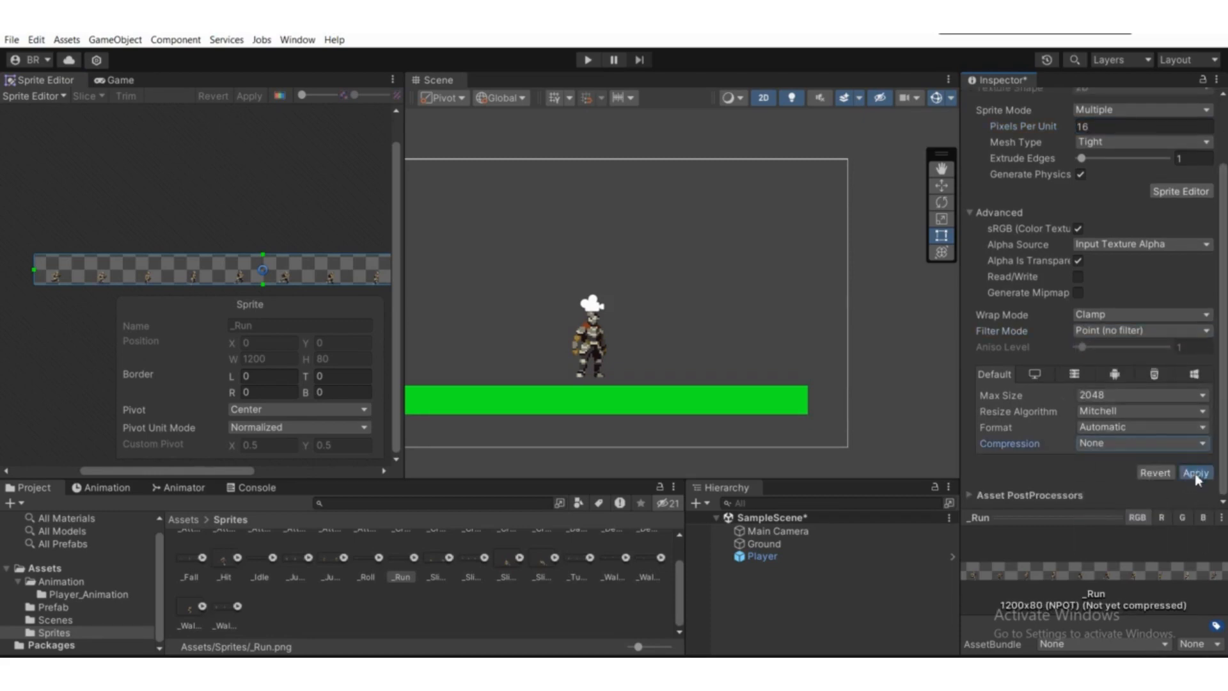
# Set the slicing type for the _Run sheet to Grid By Cell Count.
pyautogui.scroll(5, 137, 256)
pyautogui.scroll(-4, 172, 267)
pyautogui.moveTo(172, 268); pyautogui.dragTo(240, 238, button='middle')
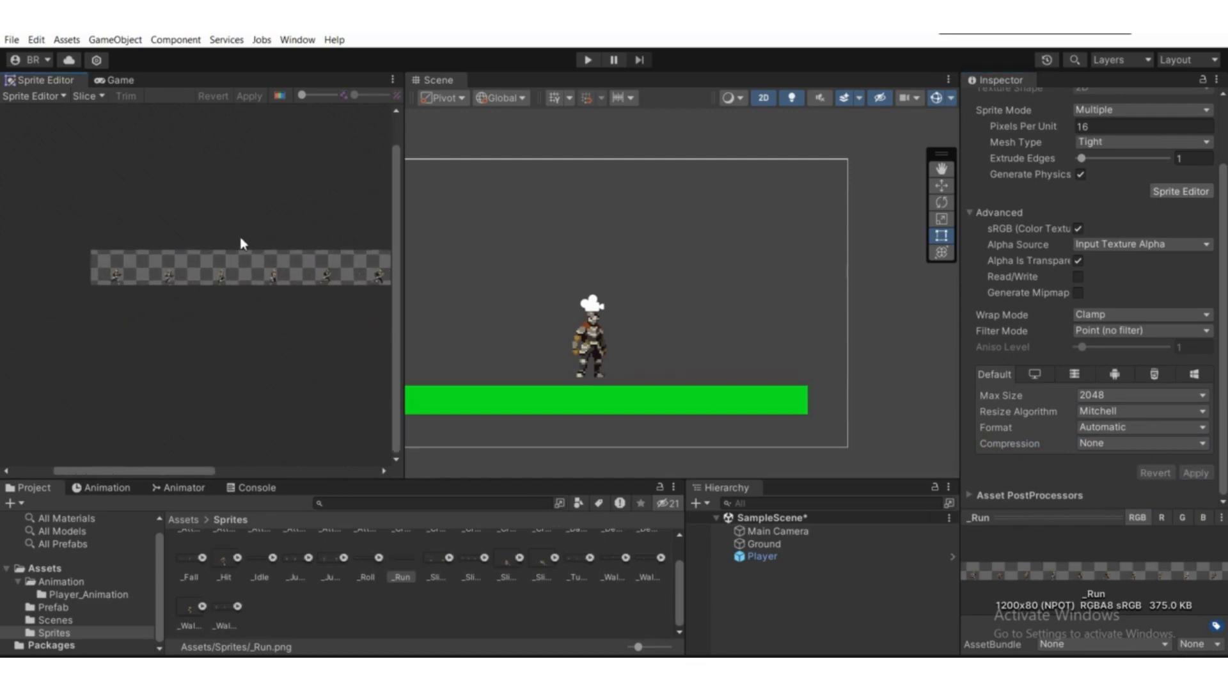
pyautogui.click(93, 99)
pyautogui.click(245, 97)
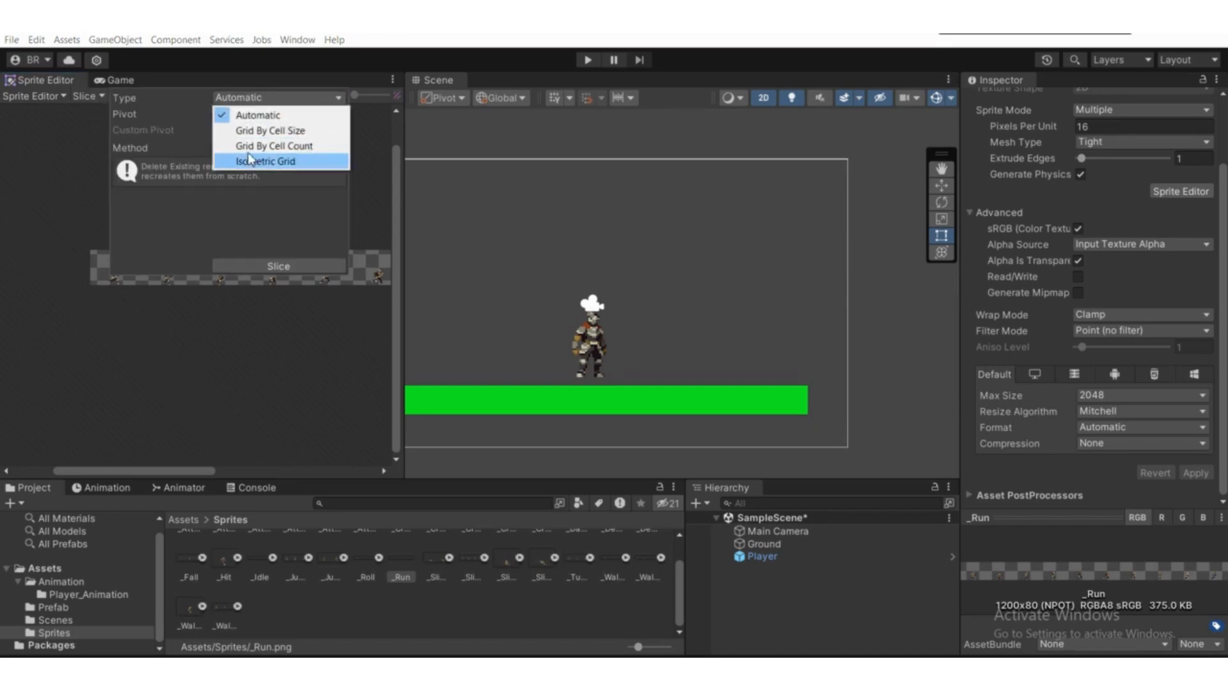
pyautogui.click(288, 146)
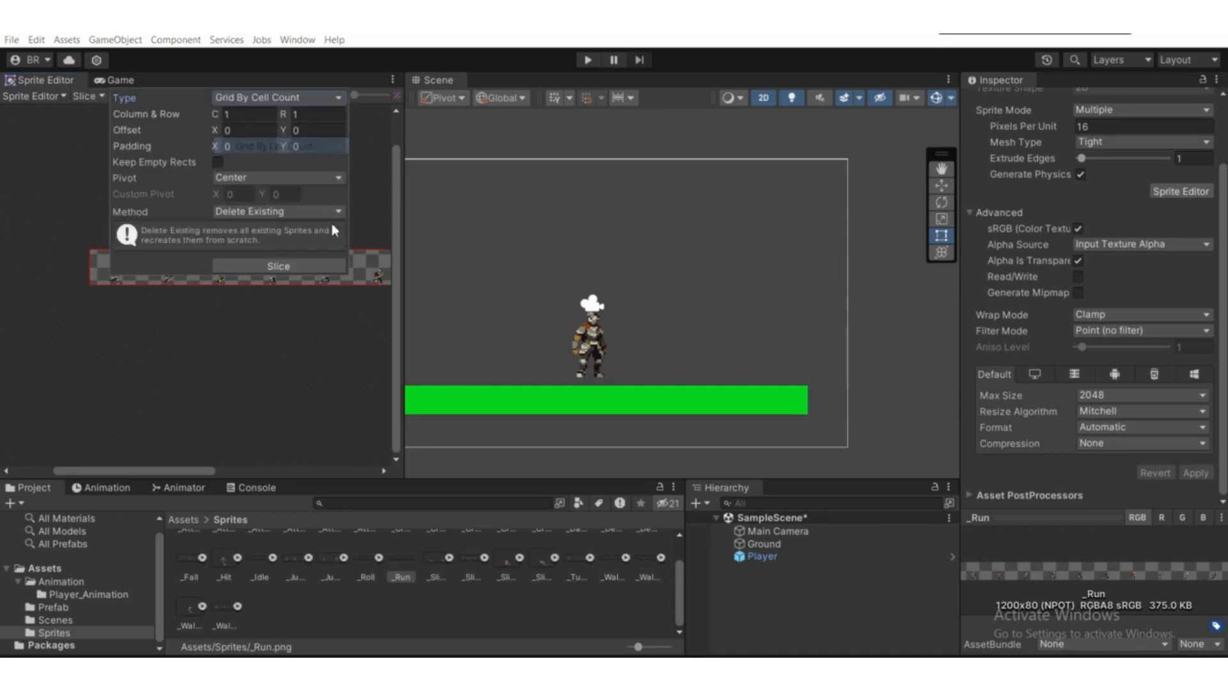
pyautogui.click(378, 220)
# Count the running frames along the _Run sheet and set the slice grid's column count to 10.
pyautogui.scroll(3, 294, 269)
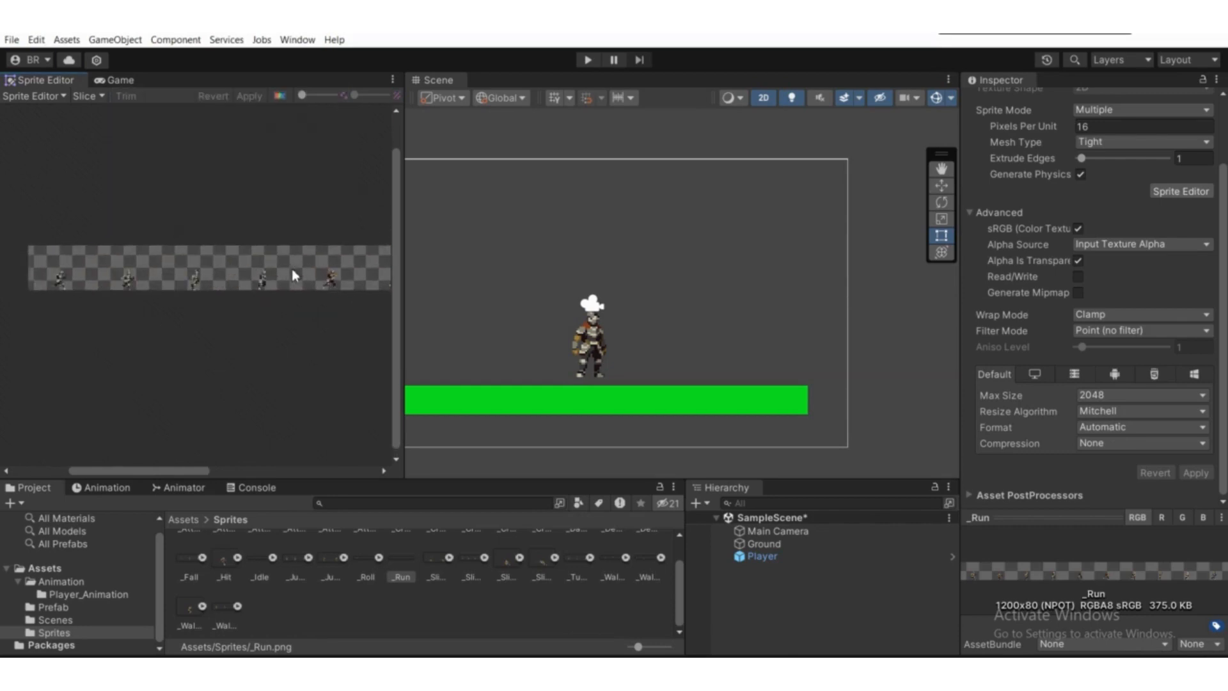
pyautogui.scroll(-2, 292, 269)
pyautogui.moveTo(138, 281)
pyautogui.mouseDown(button='middle')
pyautogui.moveTo(53, 272)
pyautogui.moveTo(141, 280)
pyautogui.moveTo(131, 276)
pyautogui.moveTo(148, 270)
pyautogui.mouseUp(button='middle')
pyautogui.scroll(1, 147, 270)
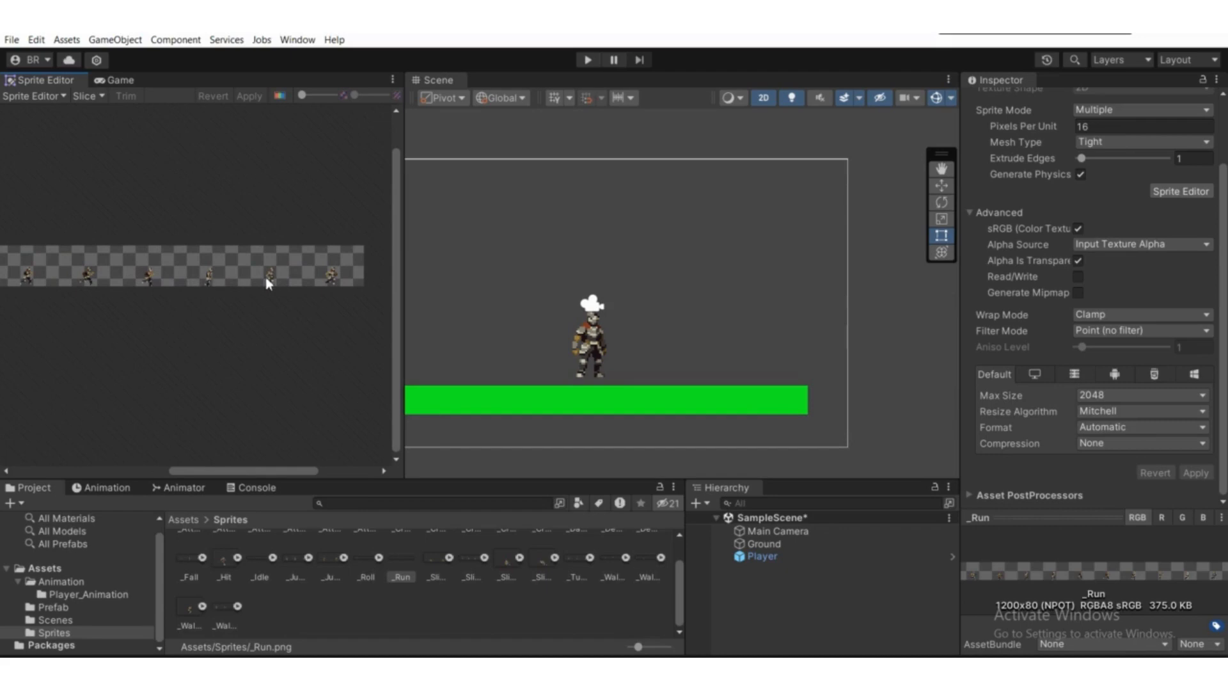
pyautogui.scroll(-3, 255, 241)
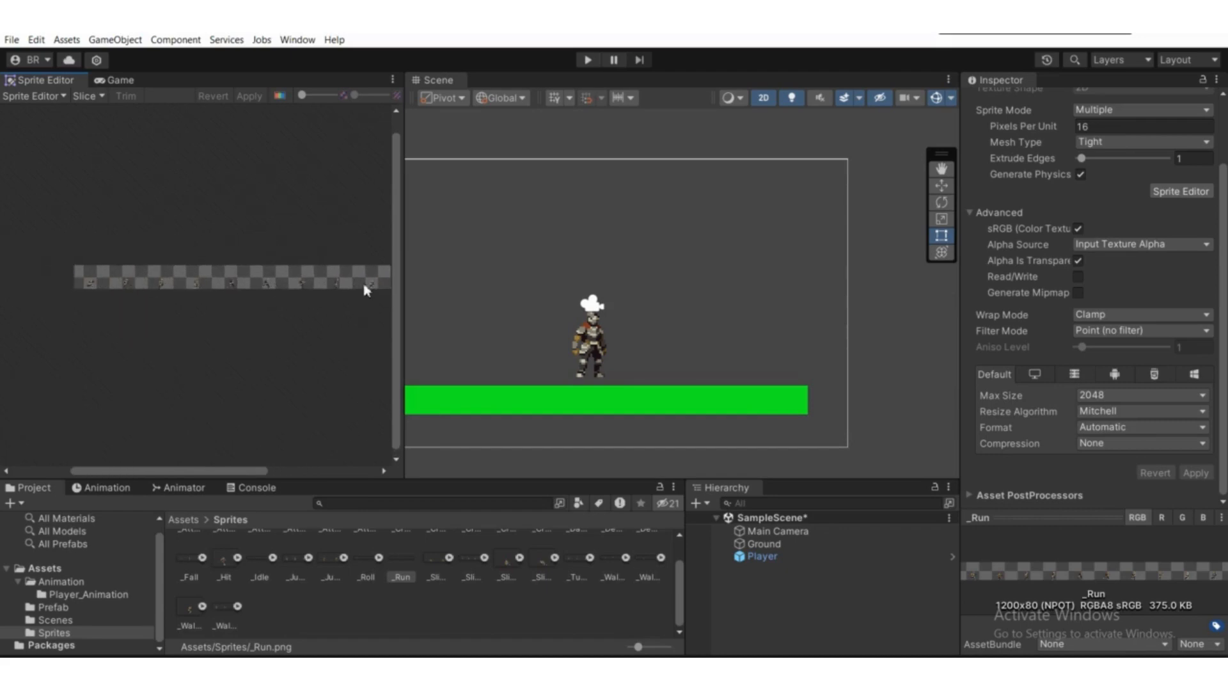
pyautogui.scroll(1, 110, 286)
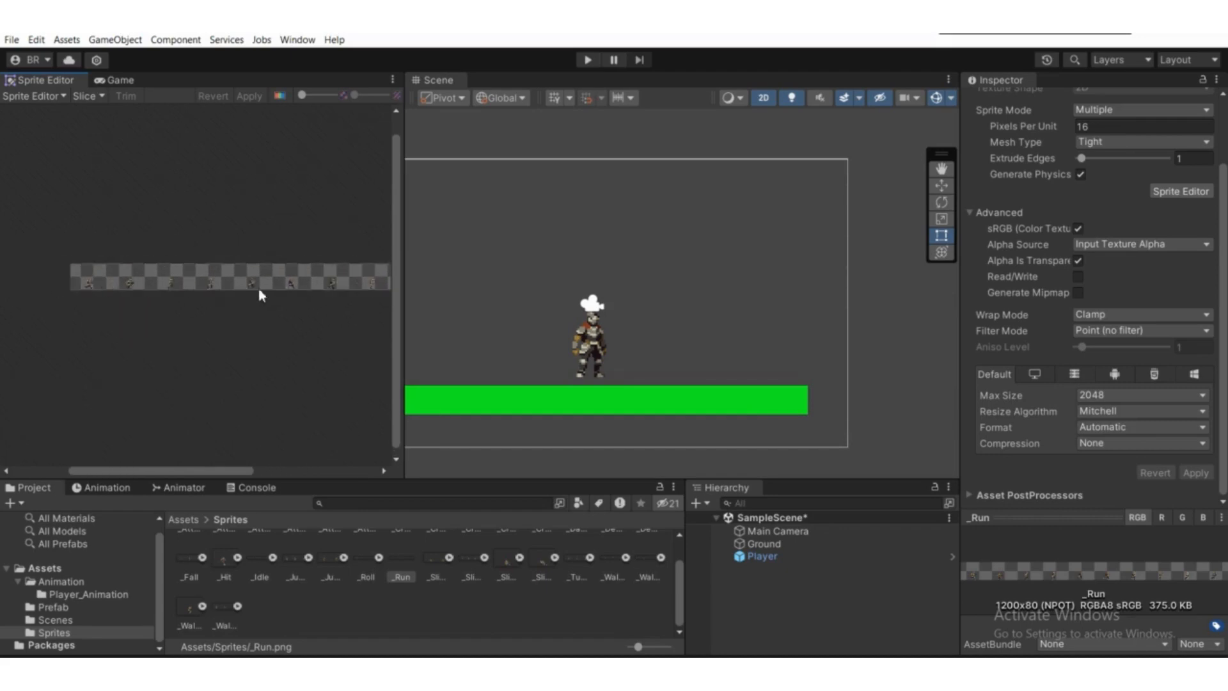
pyautogui.click(88, 96)
pyautogui.click(236, 114)
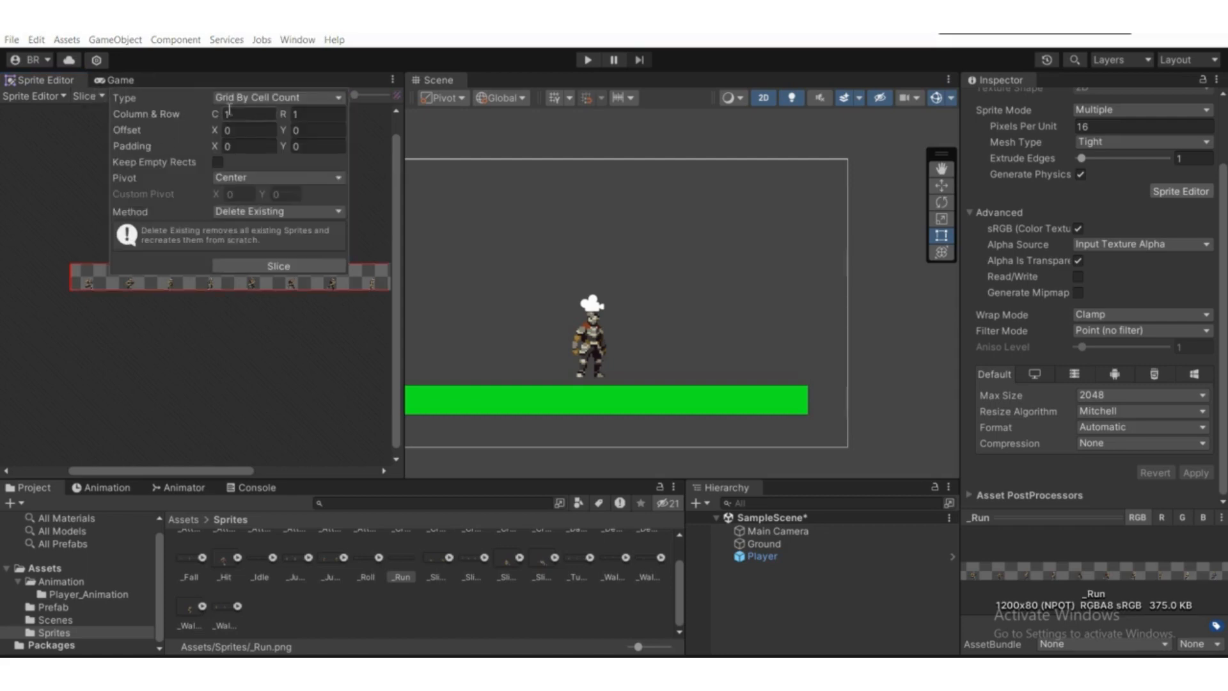
pyautogui.click(239, 116)
pyautogui.scroll(3, 223, 319)
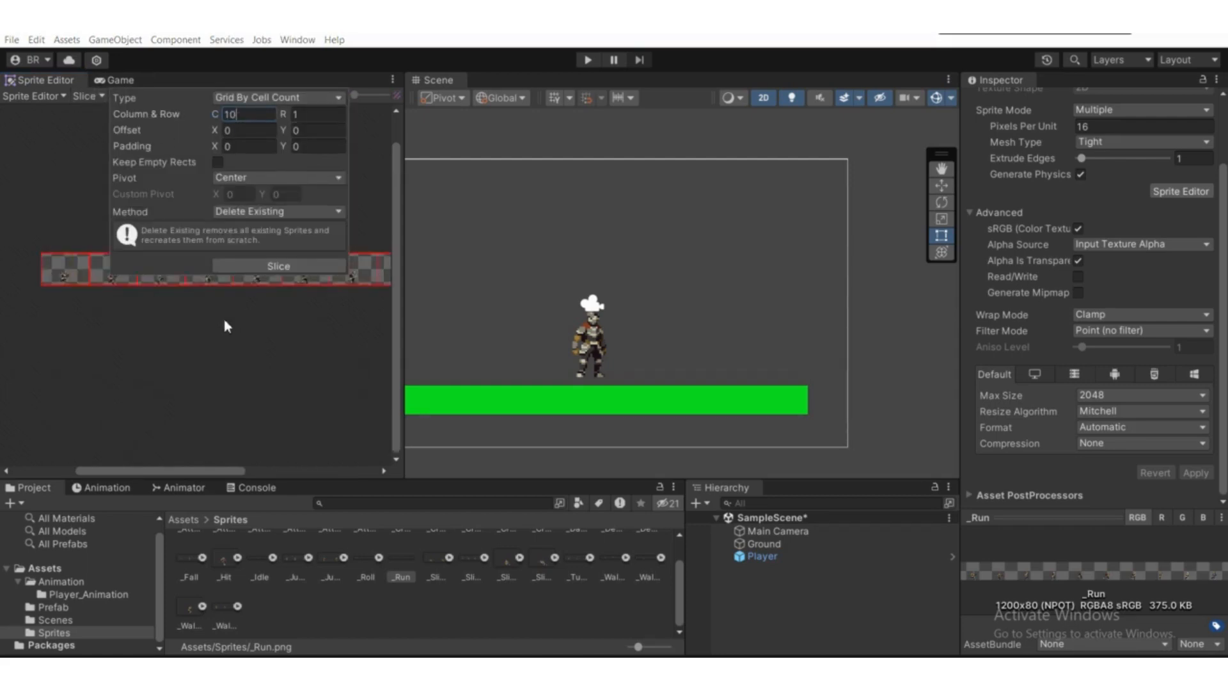
# Slice the _Run sheet with the 10 by 1 cell grid and apply the slicing.
pyautogui.scroll(1, 64, 279)
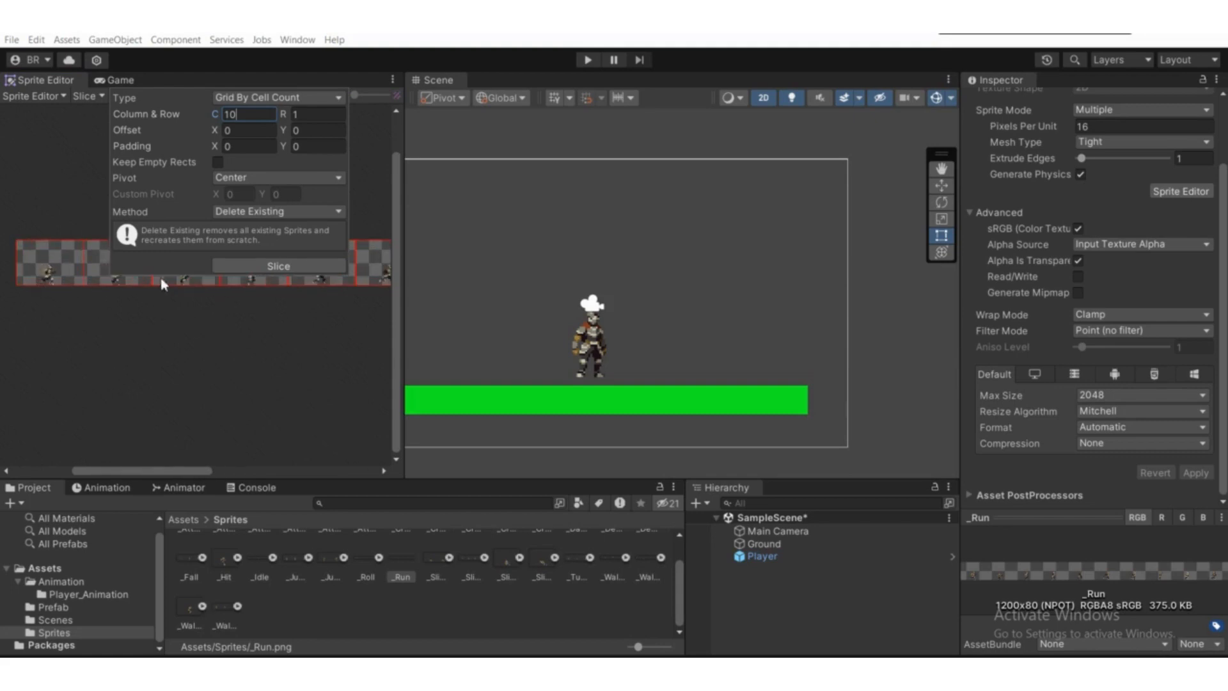
pyautogui.click(234, 266)
pyautogui.click(249, 98)
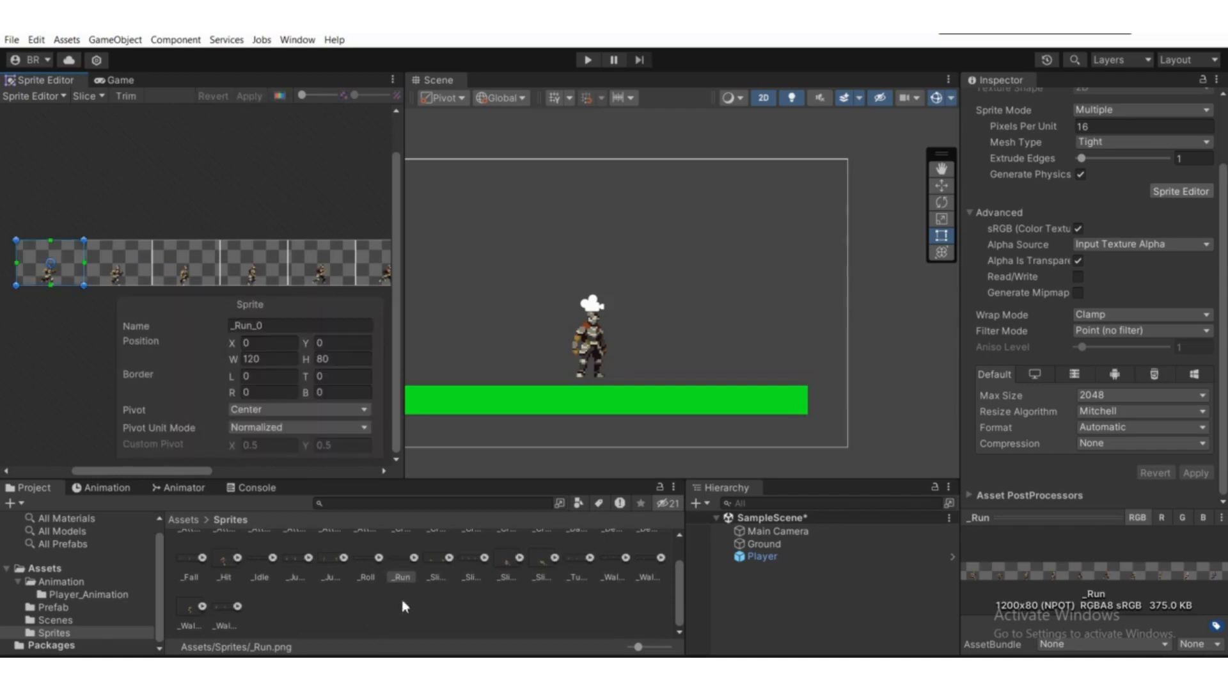
# Expand the _Run texture, select all ten sliced sprites and assign them to the Player object to create an animation.
pyautogui.click(415, 558)
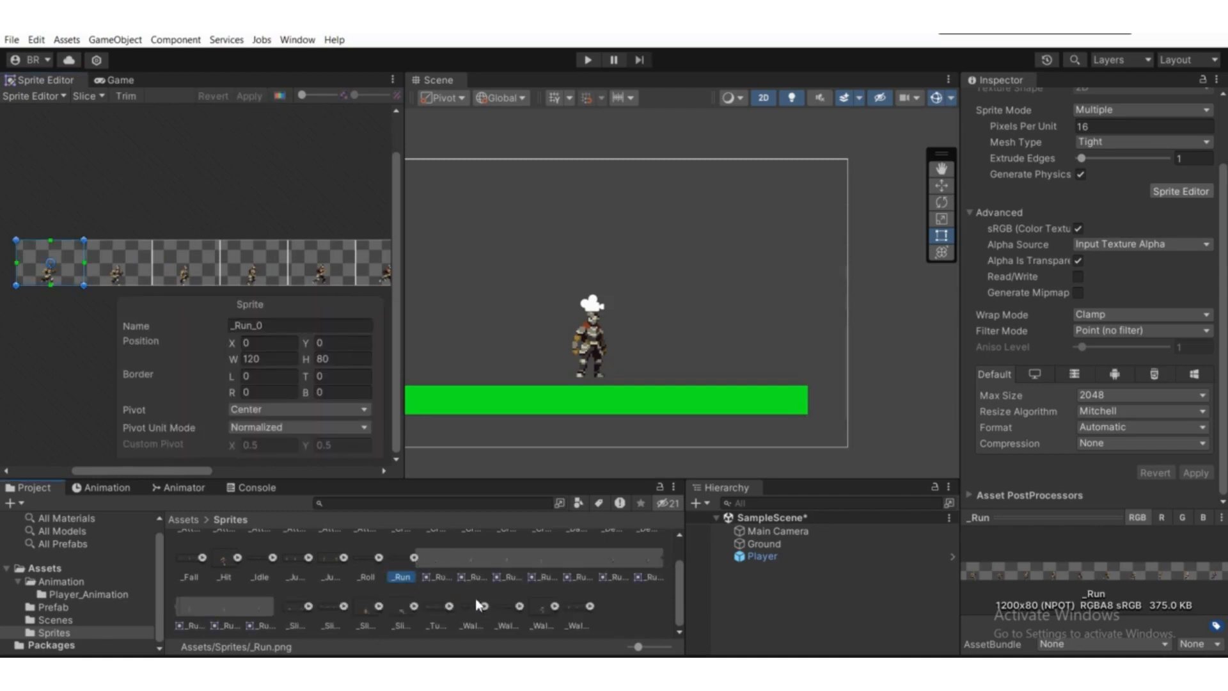
pyautogui.click(432, 563)
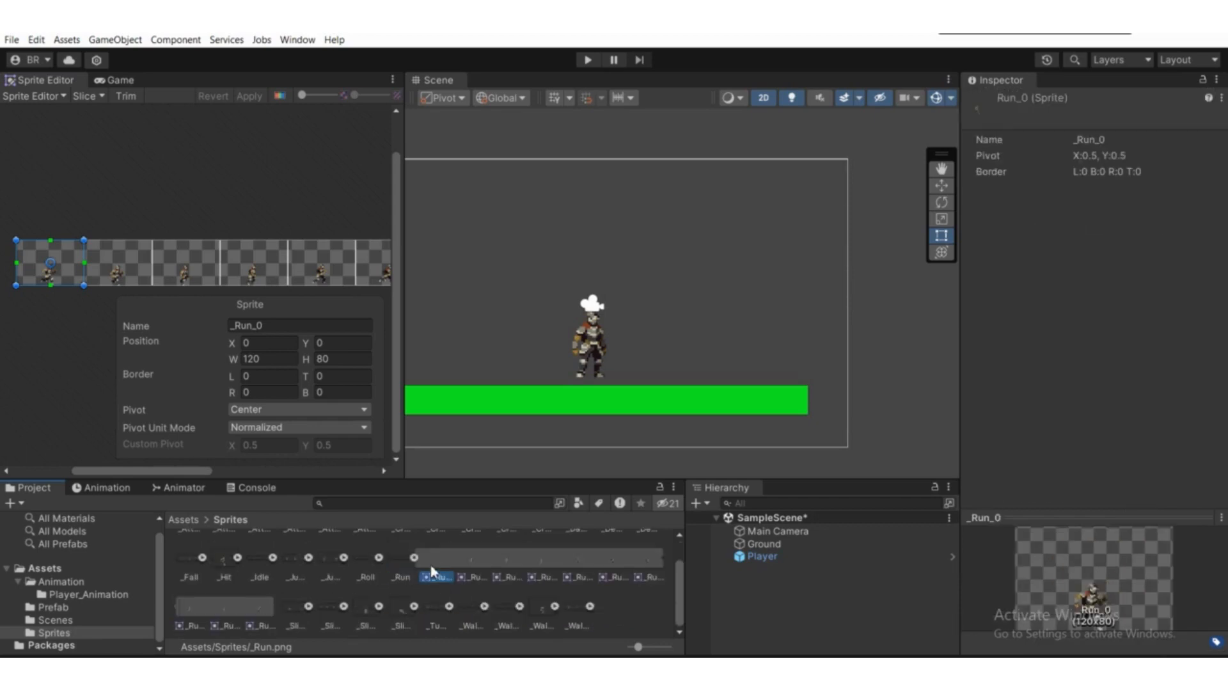
pyautogui.keyDown('shift'); pyautogui.click(258, 612); pyautogui.keyUp('shift')
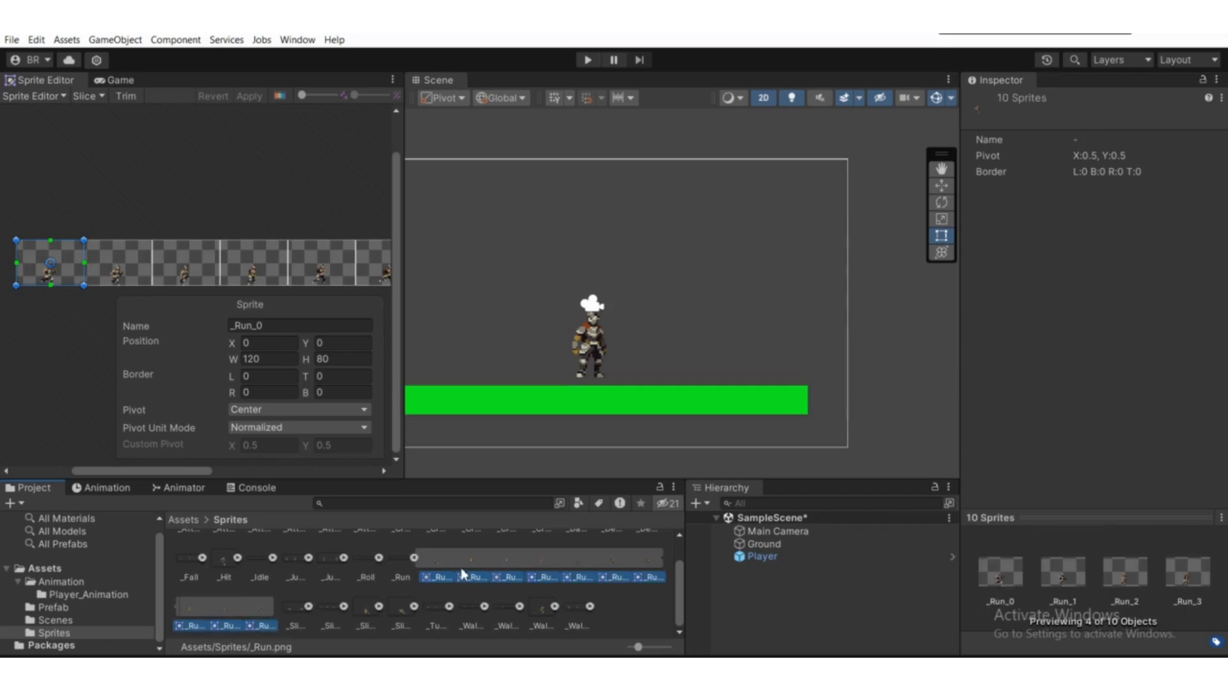
pyautogui.moveTo(630, 541); pyautogui.dragTo(765, 557)
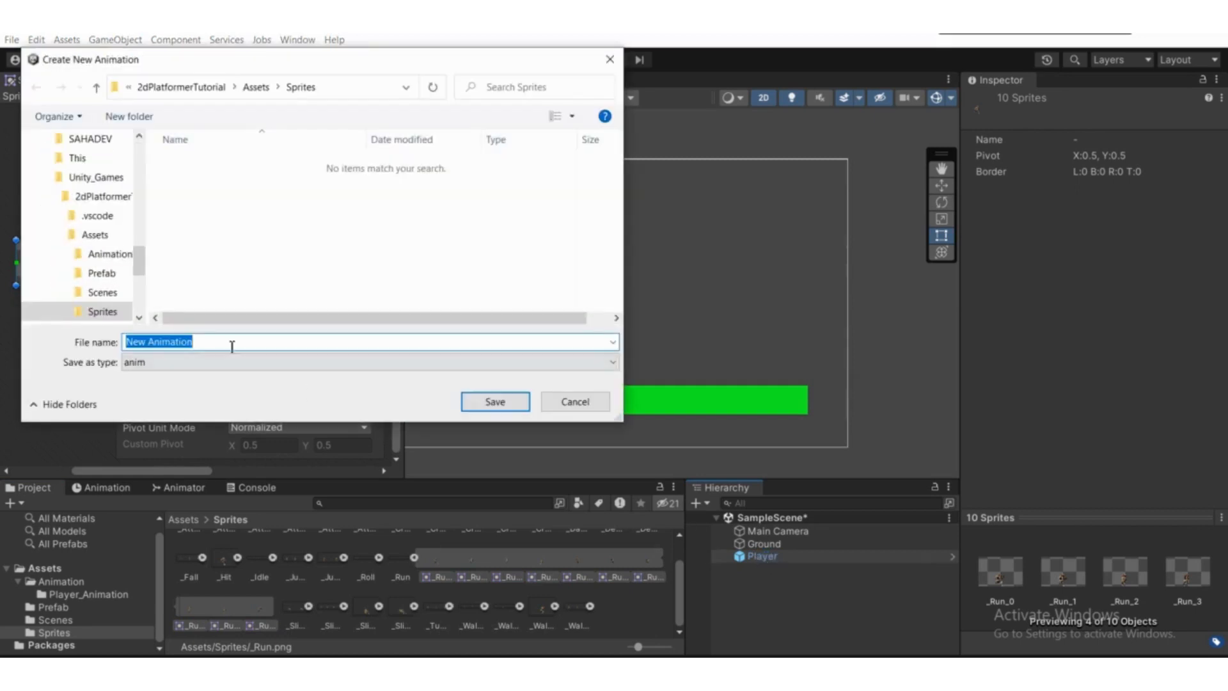
# Save the new animation as Player_Run in the Assets/Animation/Player_Animation folder.
pyautogui.click(254, 91)
pyautogui.click(204, 168)
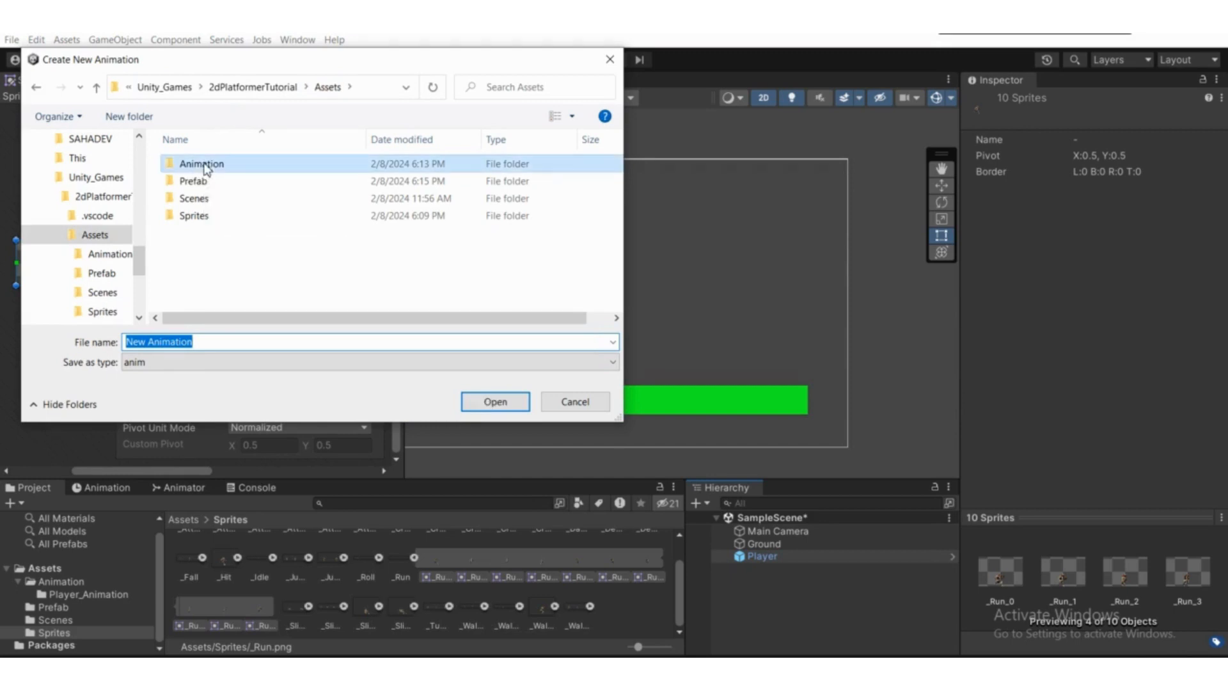
pyautogui.doubleClick(204, 167)
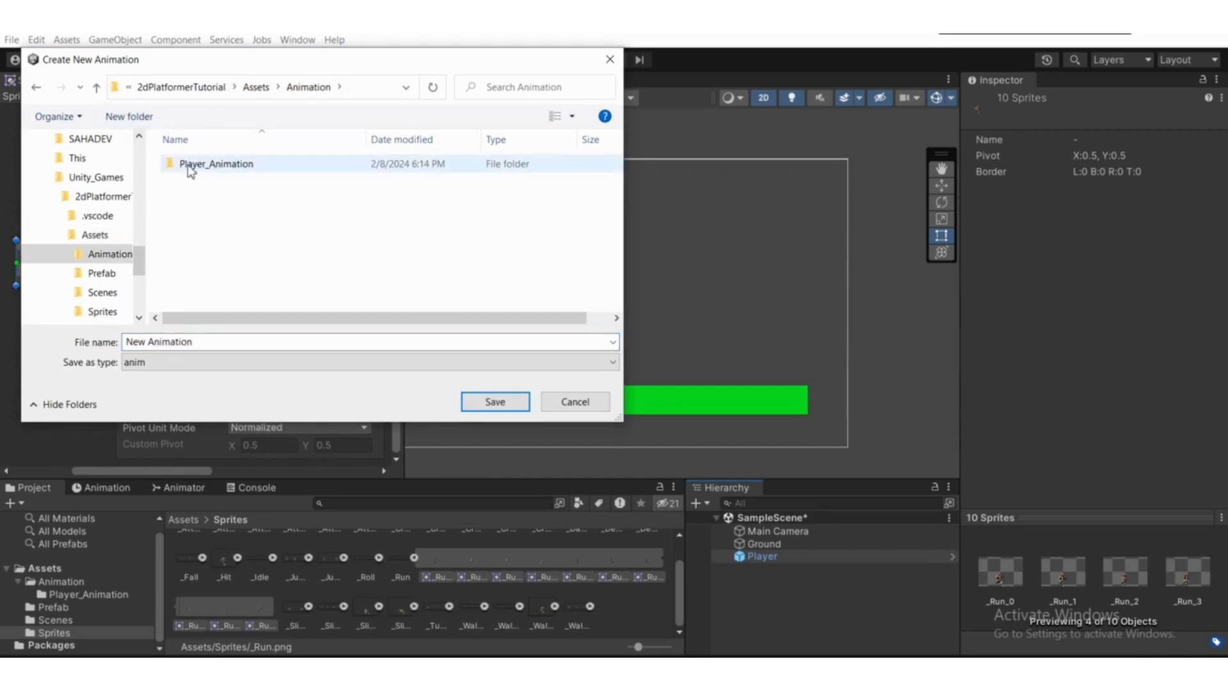
pyautogui.doubleClick(209, 164)
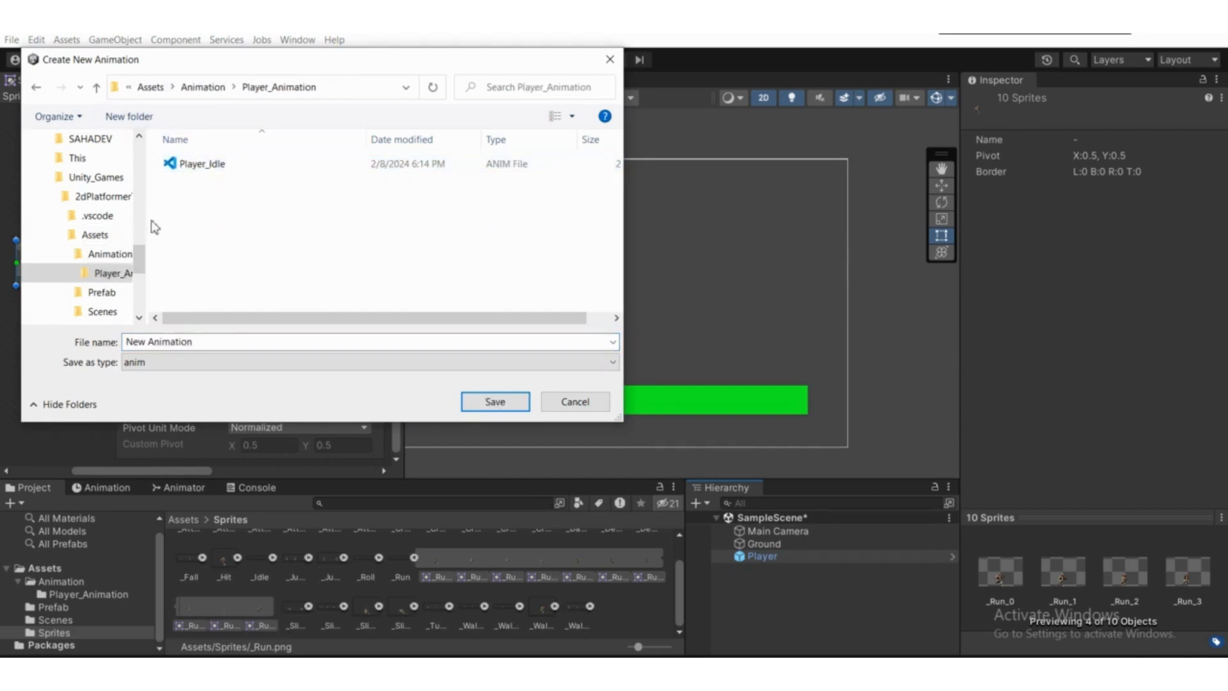
pyautogui.click(202, 164)
pyautogui.click(199, 345)
pyautogui.click(198, 345)
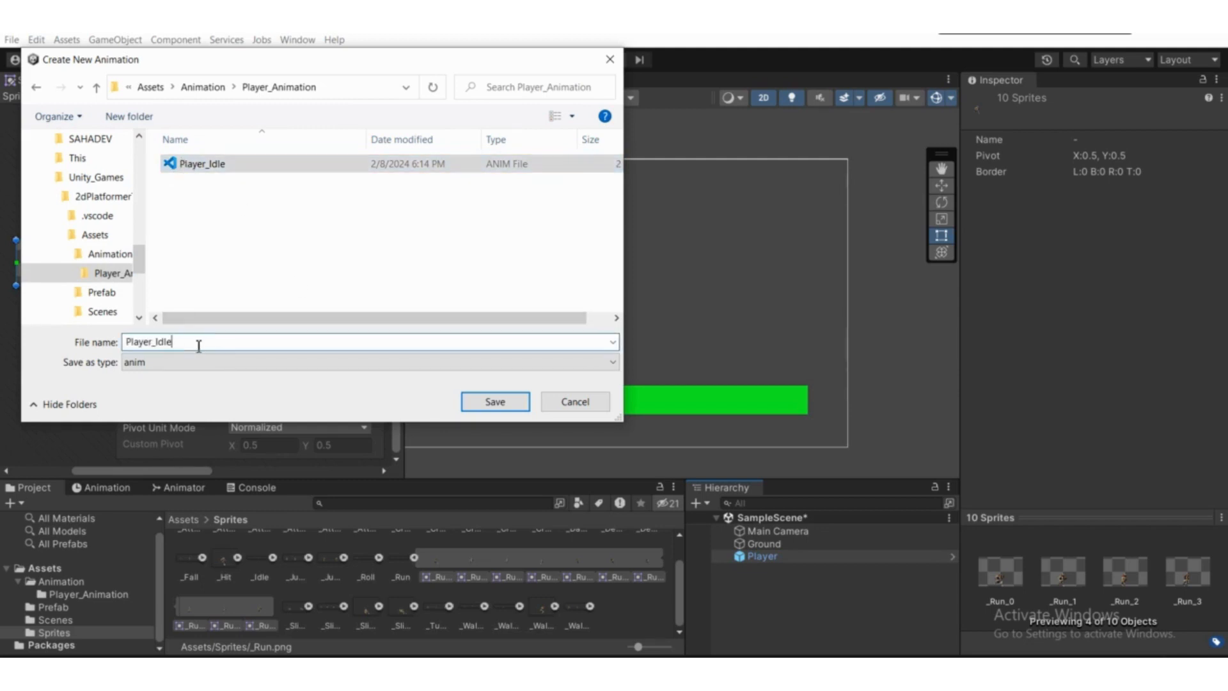
pyautogui.press('BackSpace')
pyautogui.press('BackSpace')
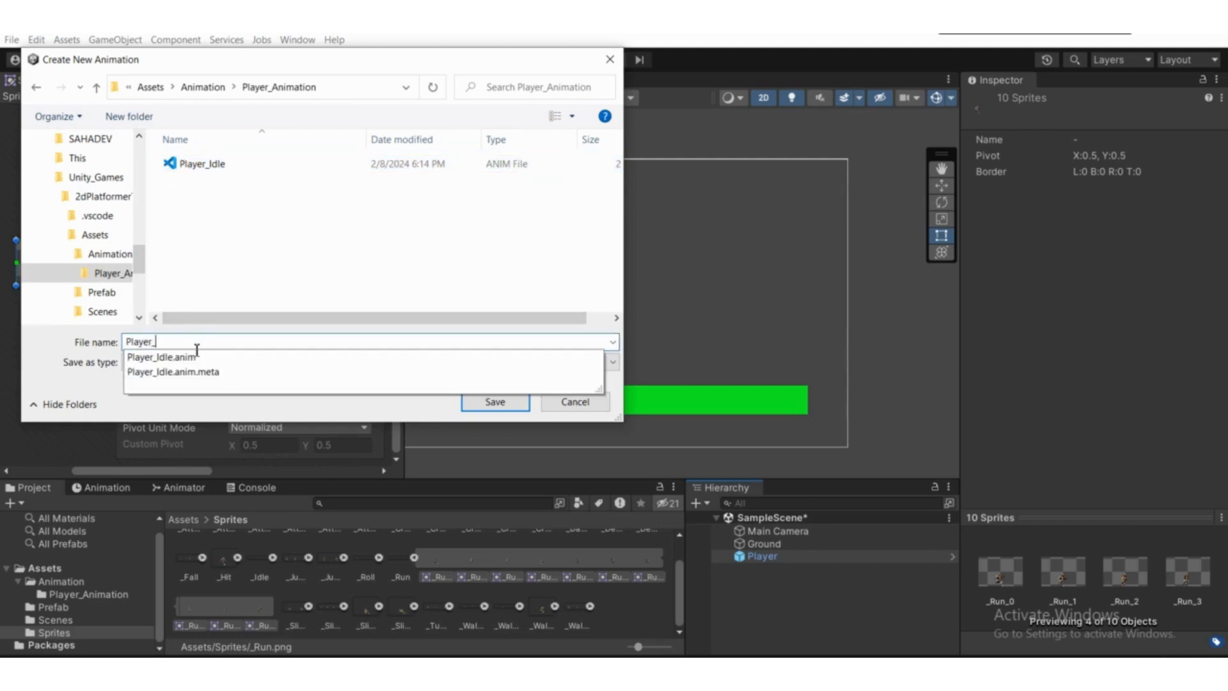
pyautogui.write('R')
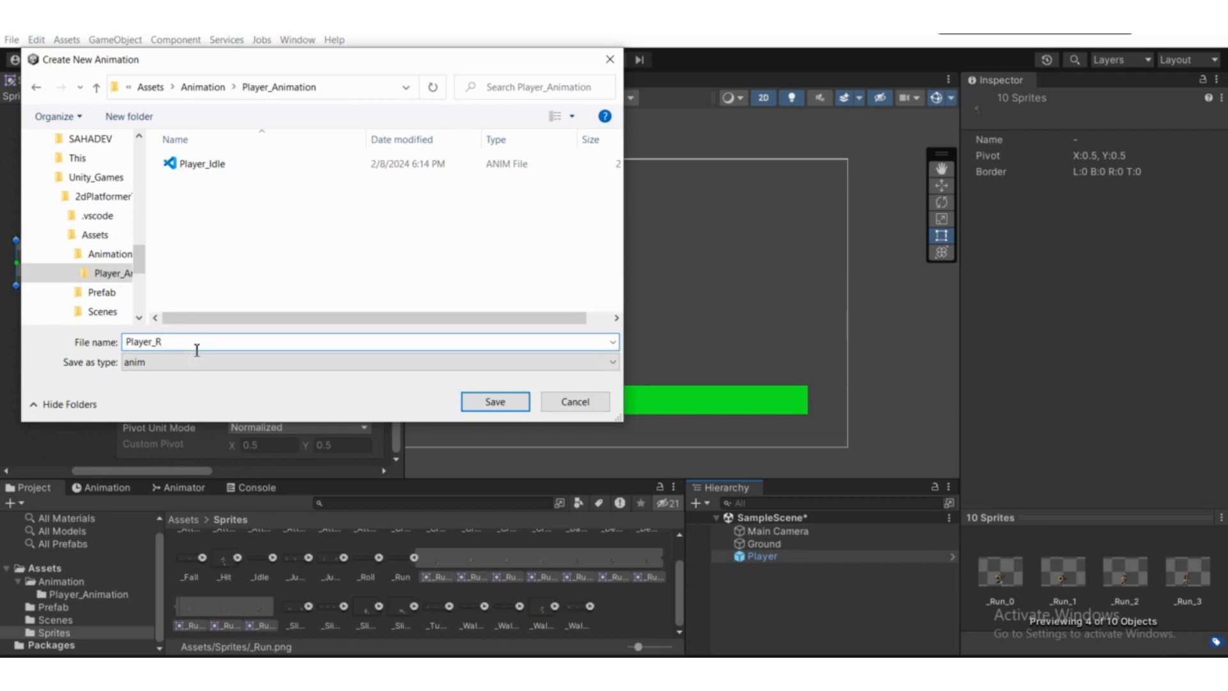
pyautogui.write('un')
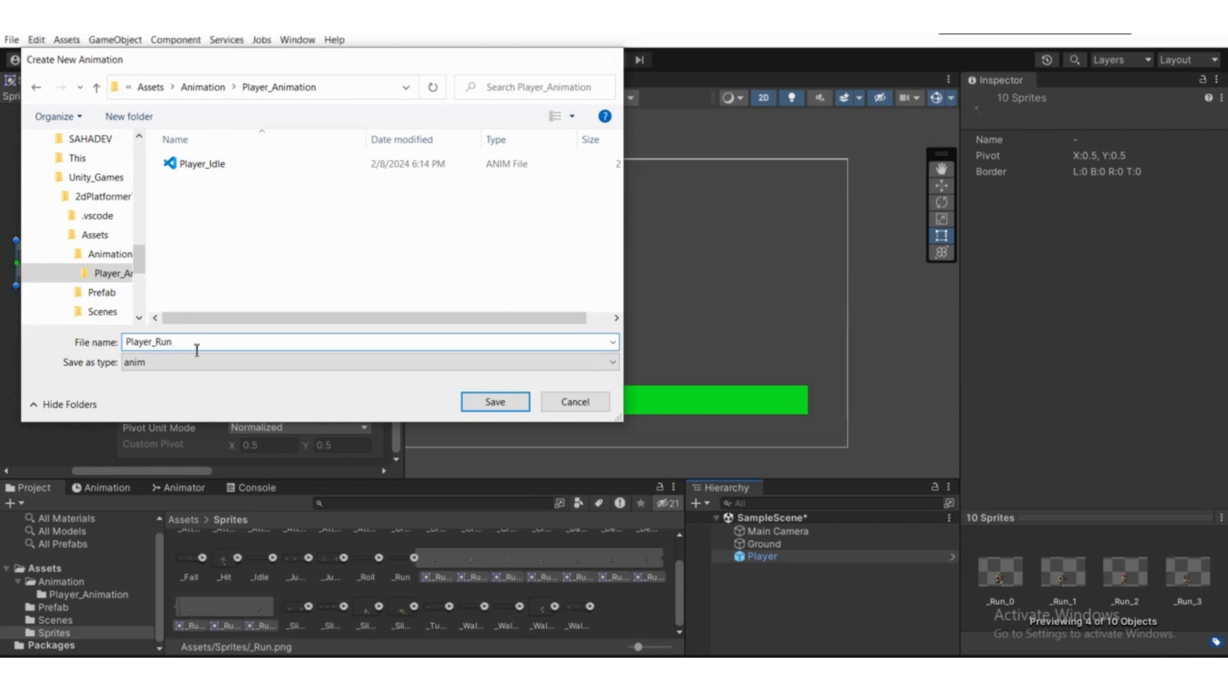
pyautogui.press('Return')
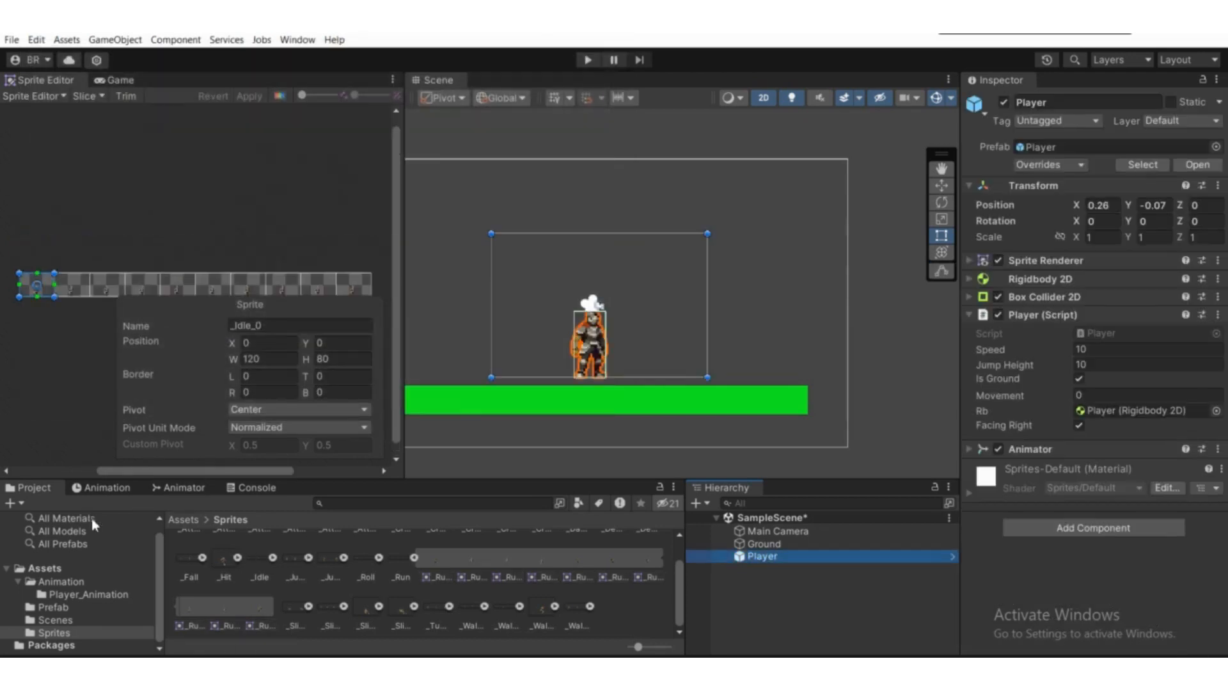
# Inspect the Player_Run clip in the Player_Animation folder and its keyframe timeline.
pyautogui.click(83, 594)
pyautogui.click(268, 558)
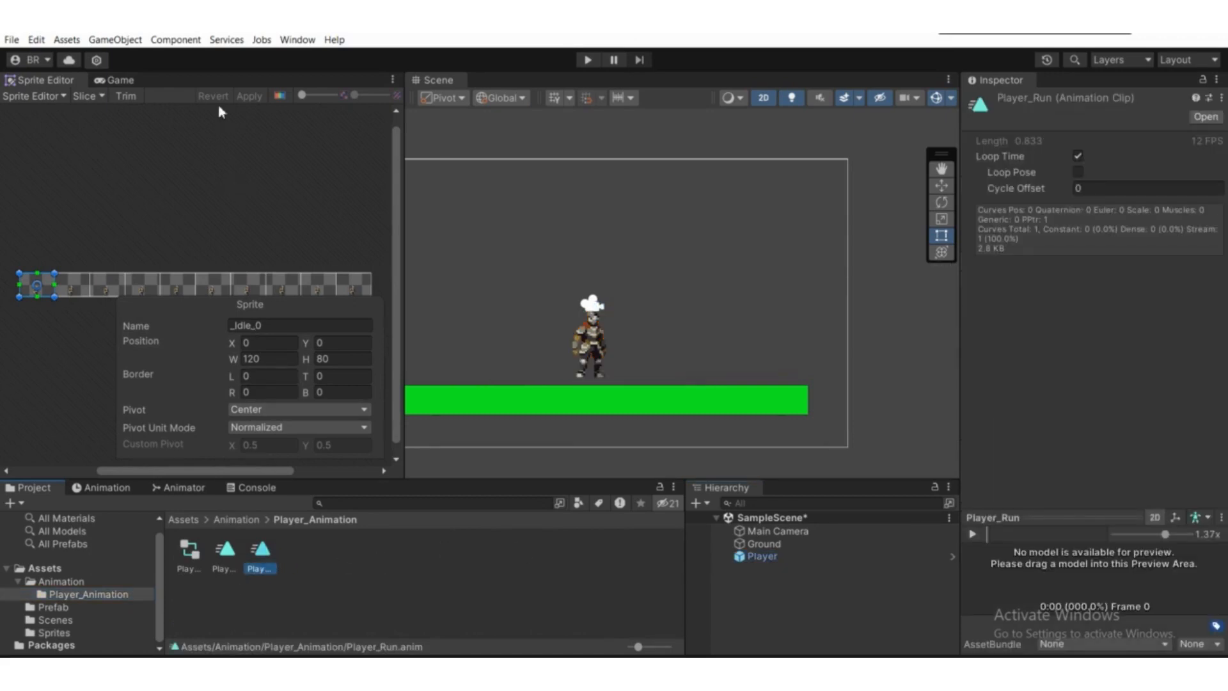
pyautogui.click(119, 80)
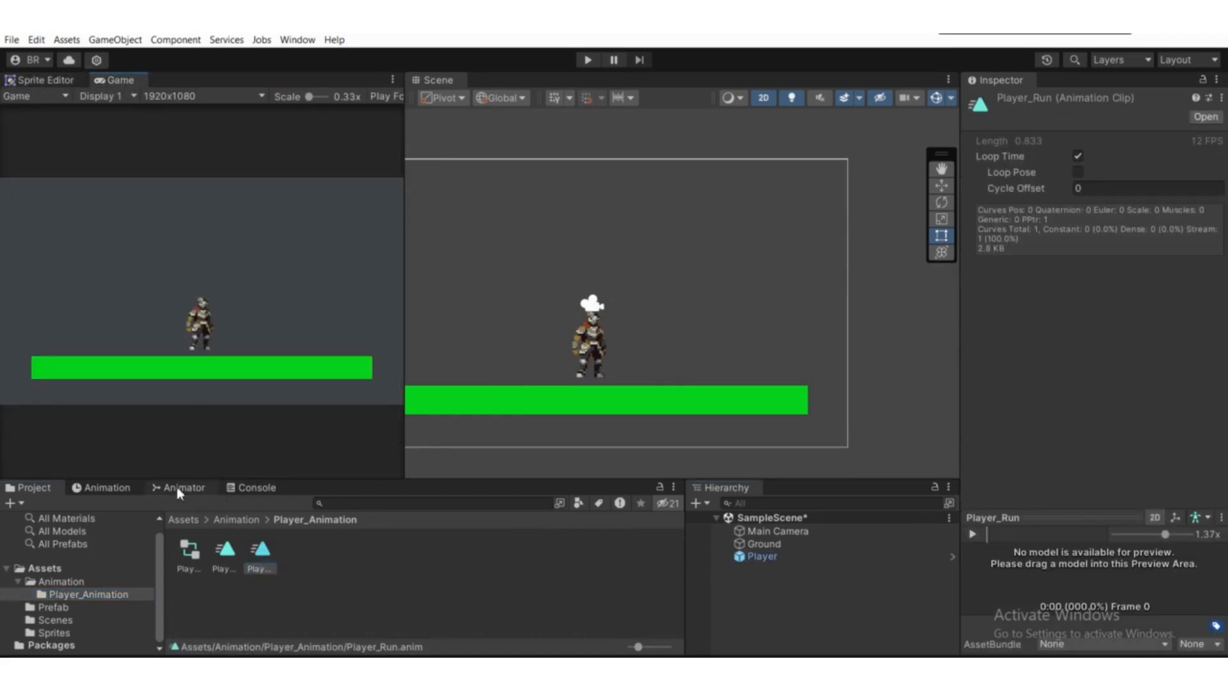
pyautogui.click(108, 489)
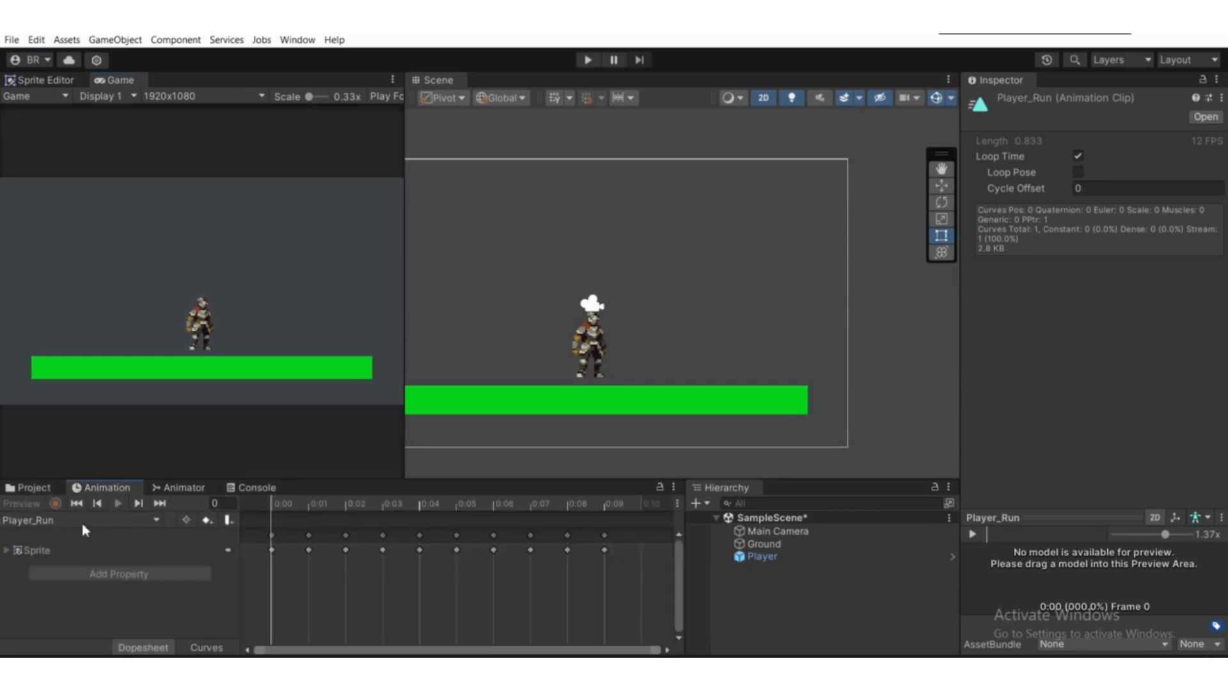
# Preview the Player object's Player_Idle animation and its Player_Run animation.
pyautogui.click(762, 556)
pyautogui.click(118, 504)
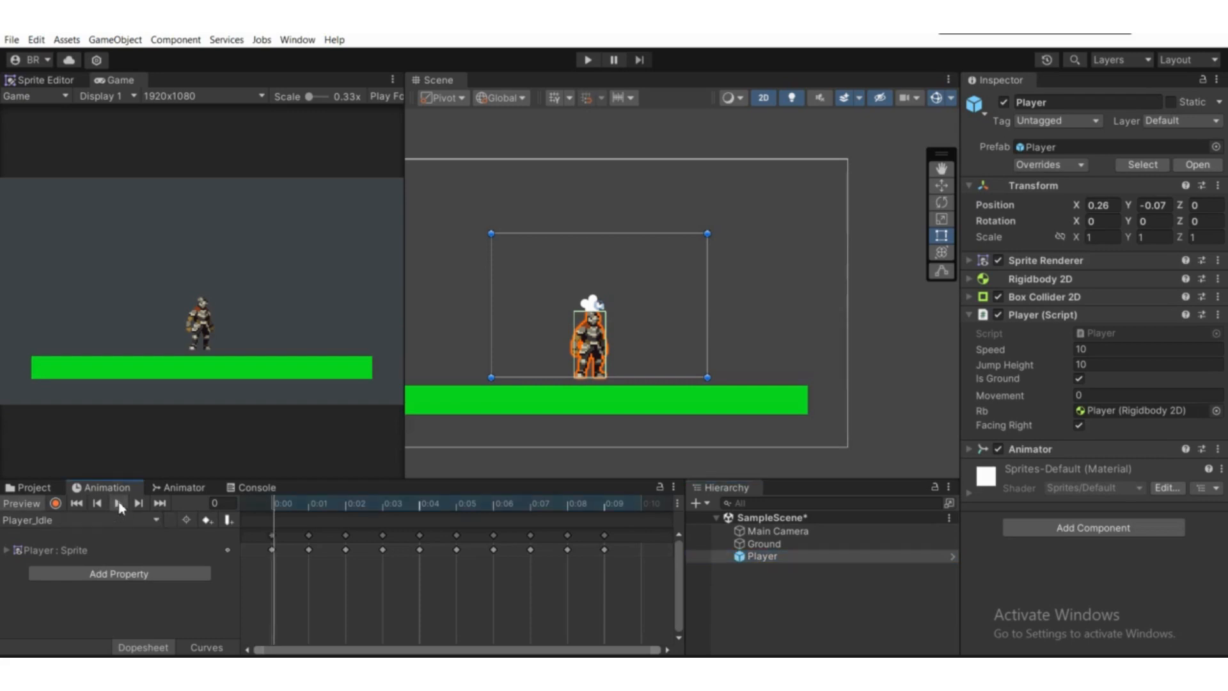
pyautogui.click(144, 521)
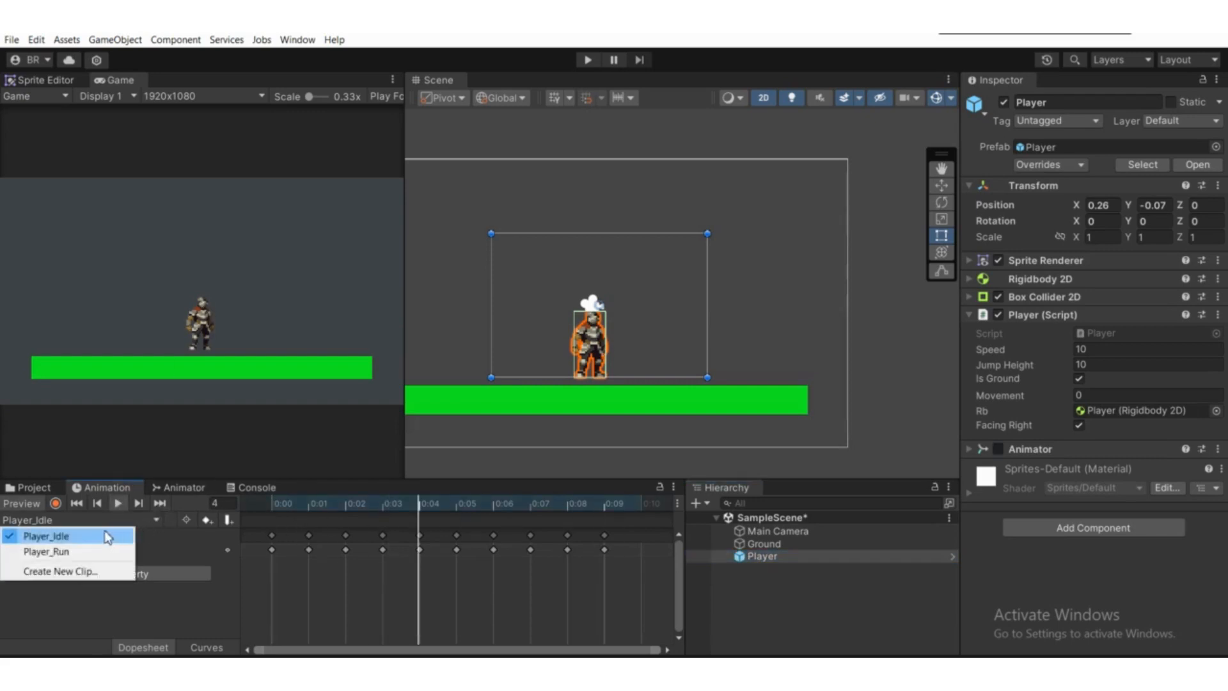
pyautogui.click(144, 521)
pyautogui.click(155, 518)
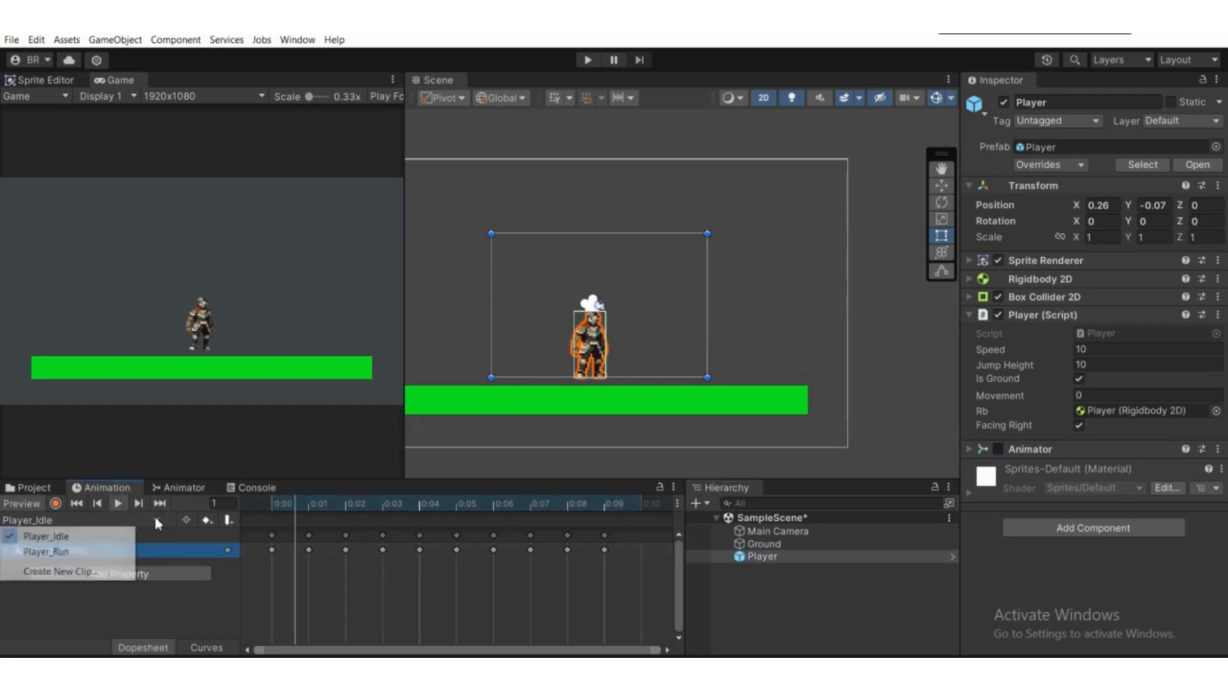
pyautogui.click(51, 551)
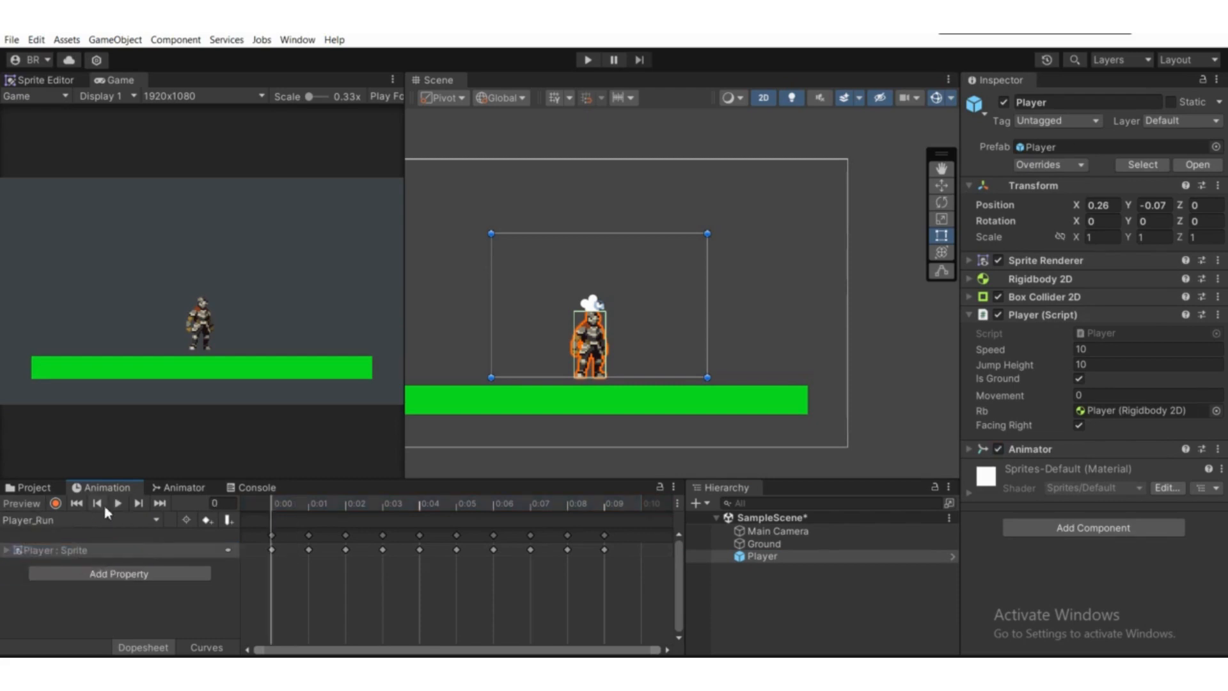
pyautogui.click(117, 505)
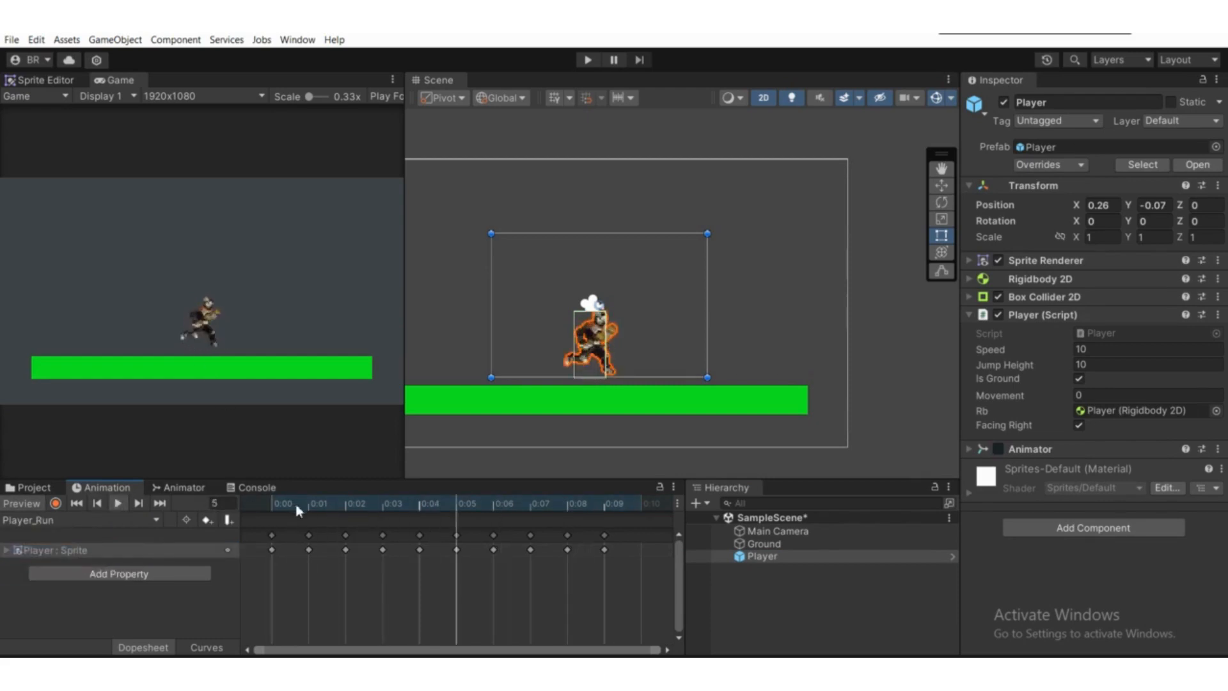
# Check the Player object for prefab overrides, then clear the selection.
pyautogui.click(35, 488)
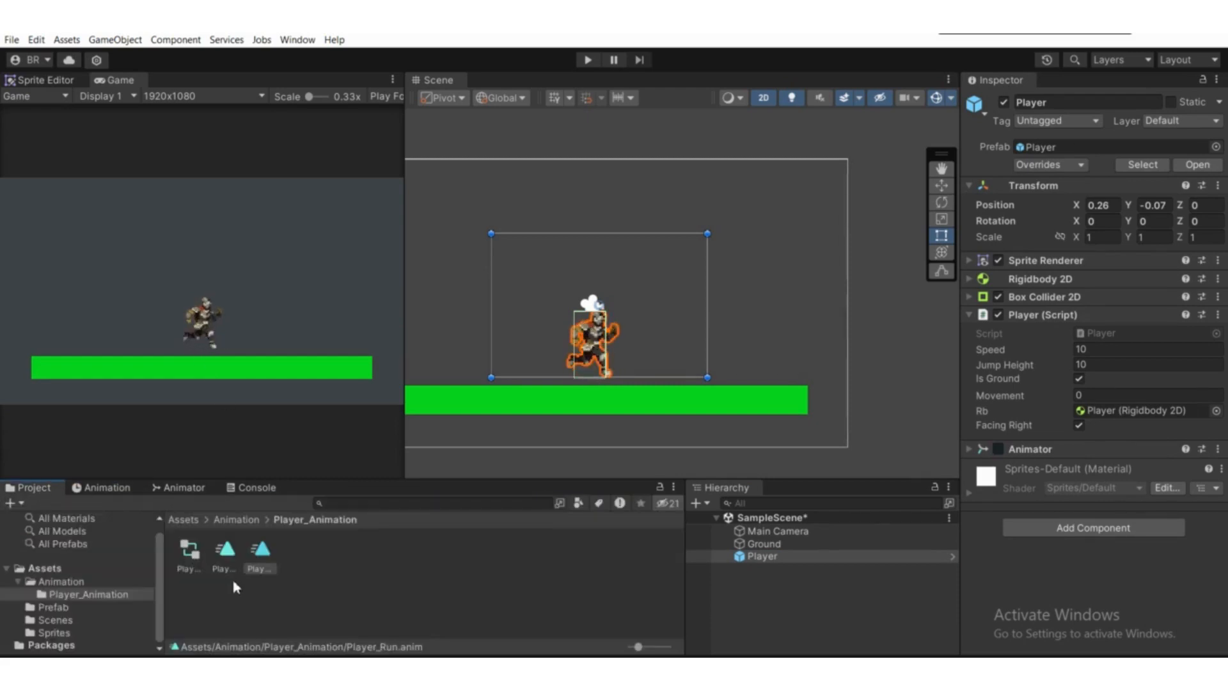
pyautogui.click(236, 589)
pyautogui.click(809, 556)
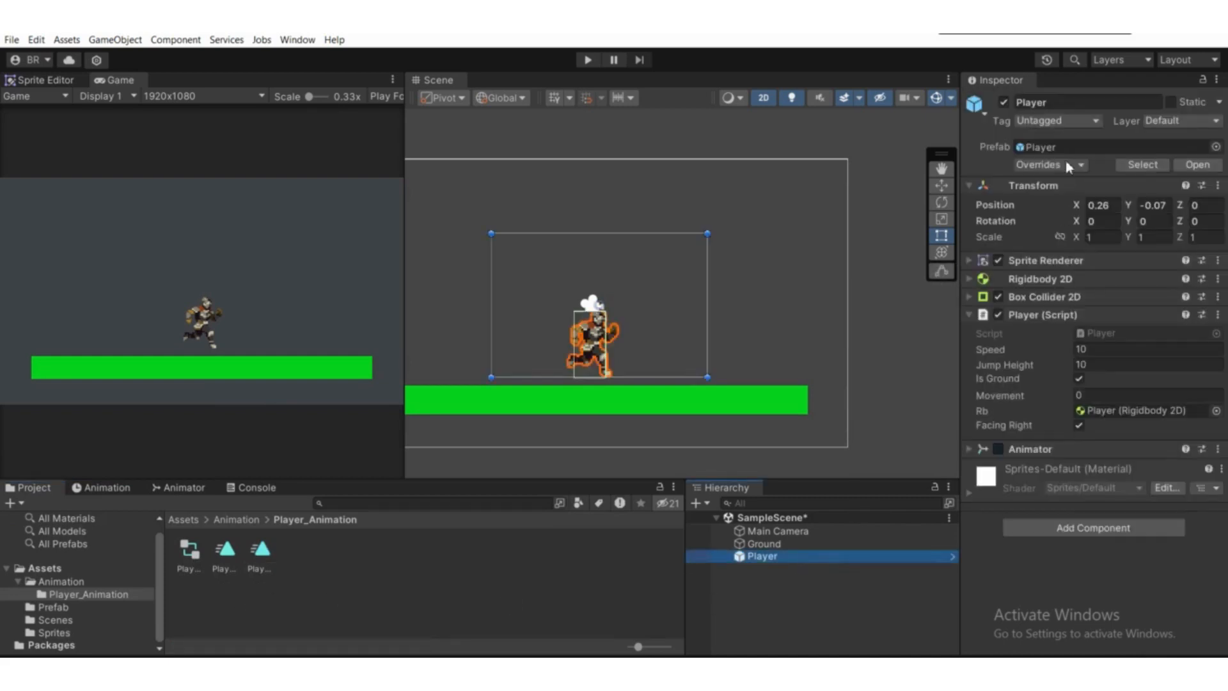
pyautogui.click(1070, 167)
pyautogui.scroll(-2, 579, 344)
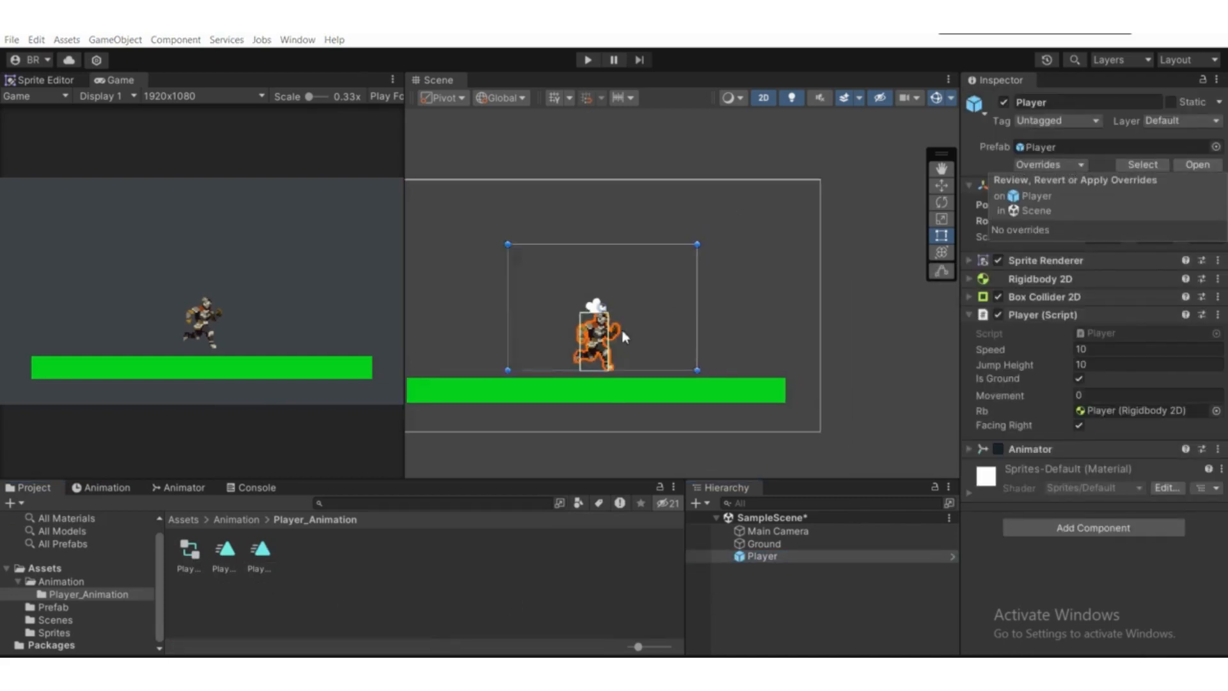
pyautogui.scroll(2, 579, 344)
pyautogui.click(601, 573)
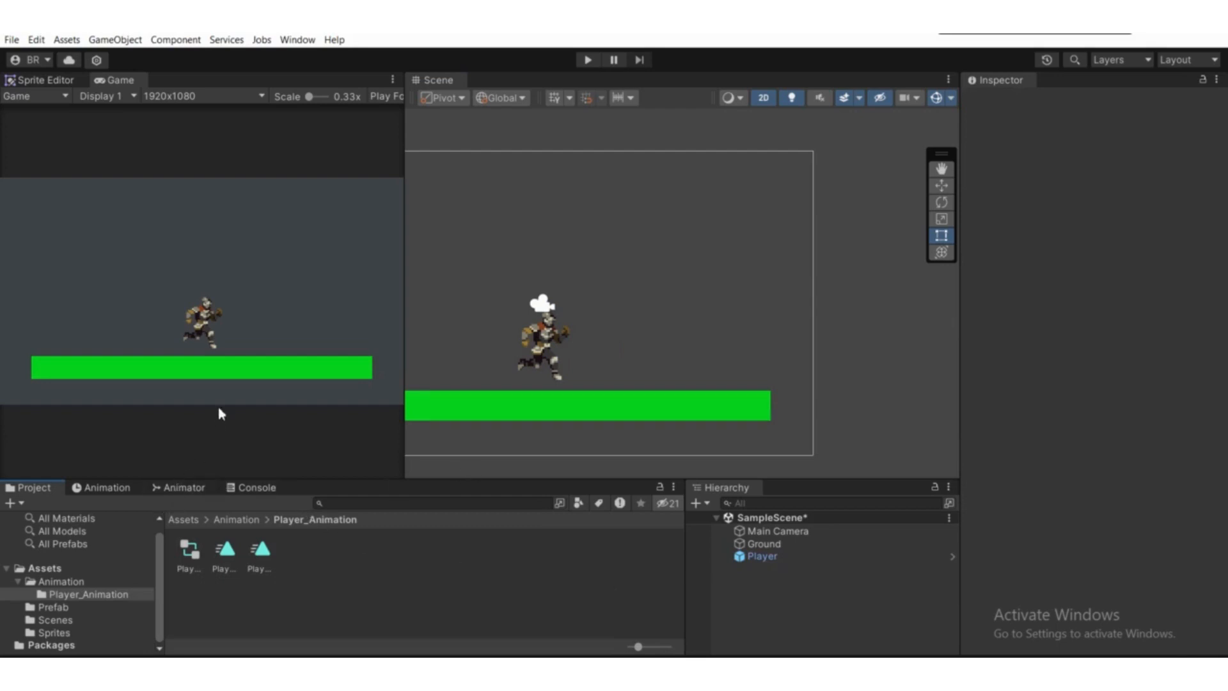
# Rearrange the Animator states so Player_Idle sits beside Entry and Player_Run sits directly above it.
pyautogui.click(182, 488)
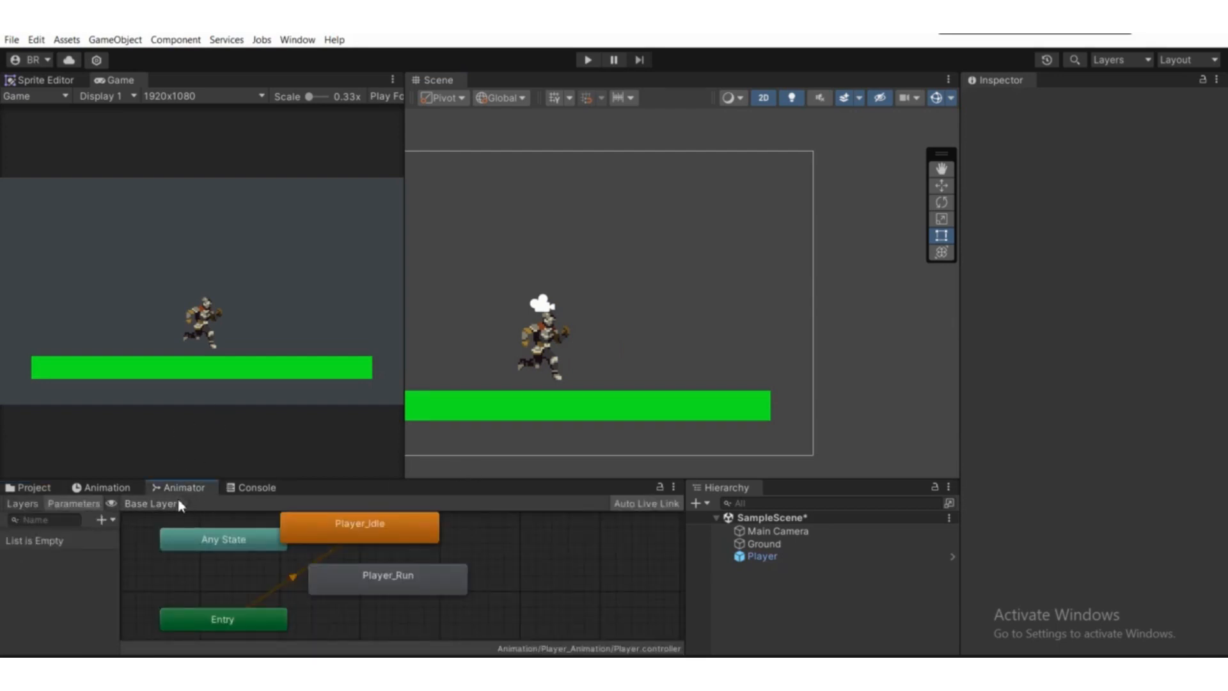
pyautogui.scroll(-3, 261, 561)
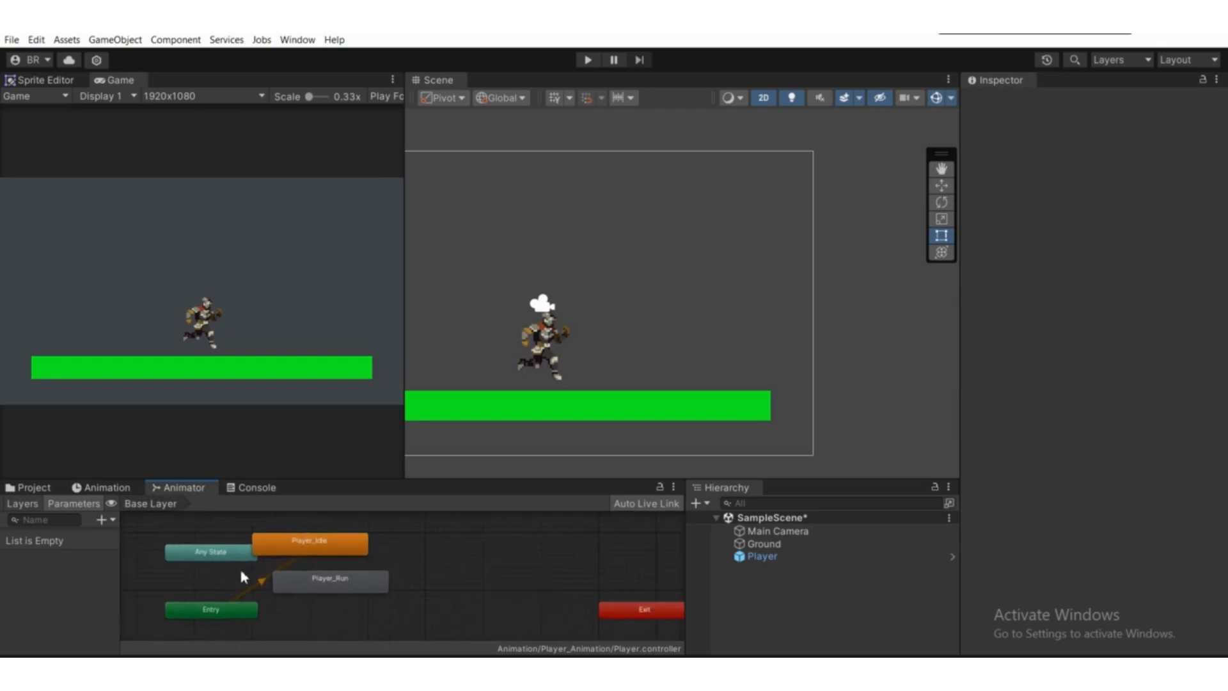
pyautogui.click(332, 552)
pyautogui.moveTo(354, 600); pyautogui.dragTo(368, 543)
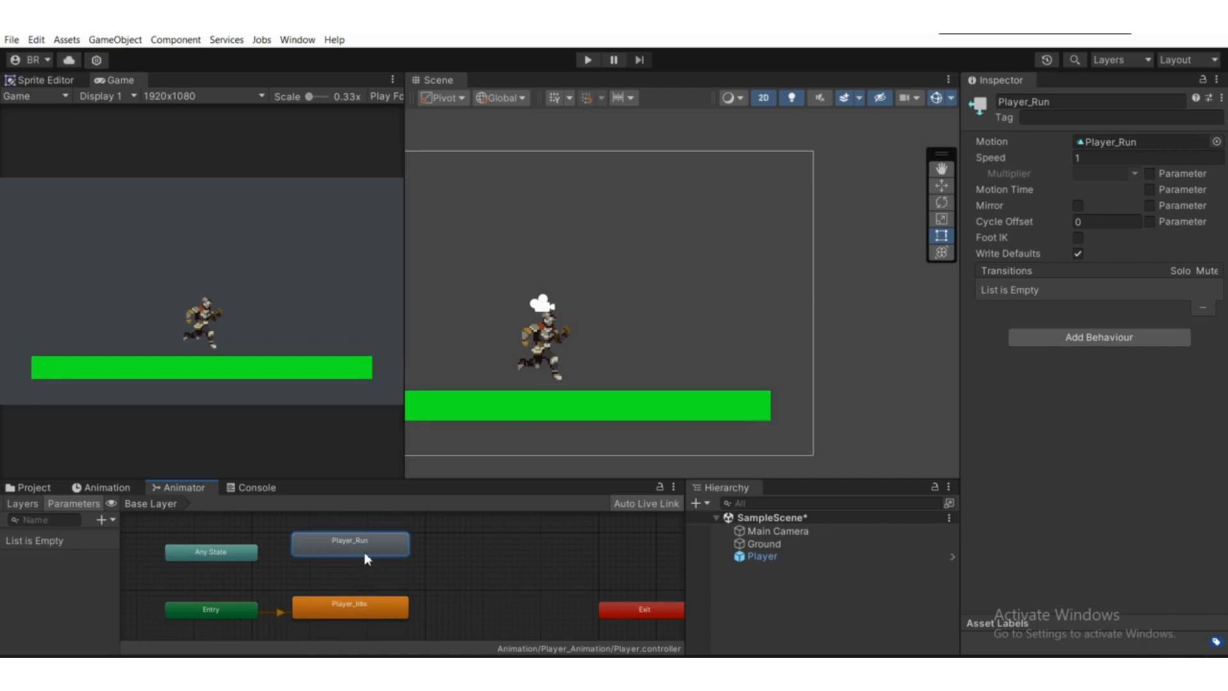
pyautogui.scroll(-2, 363, 552)
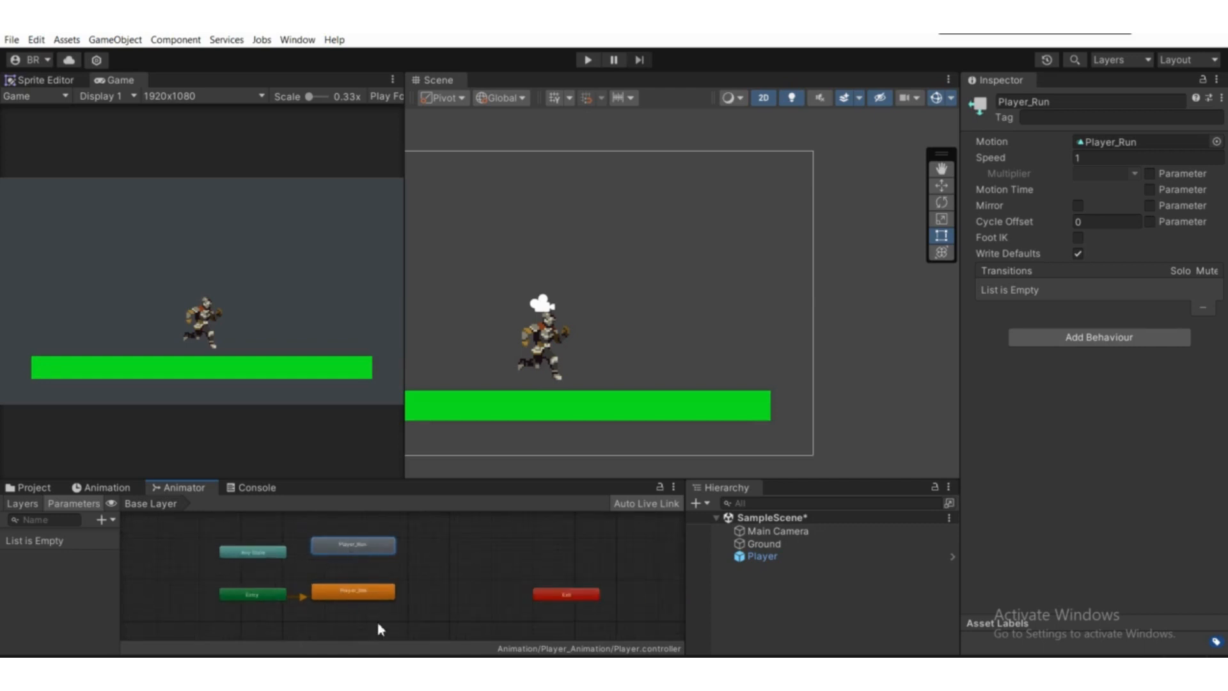
pyautogui.click(35, 488)
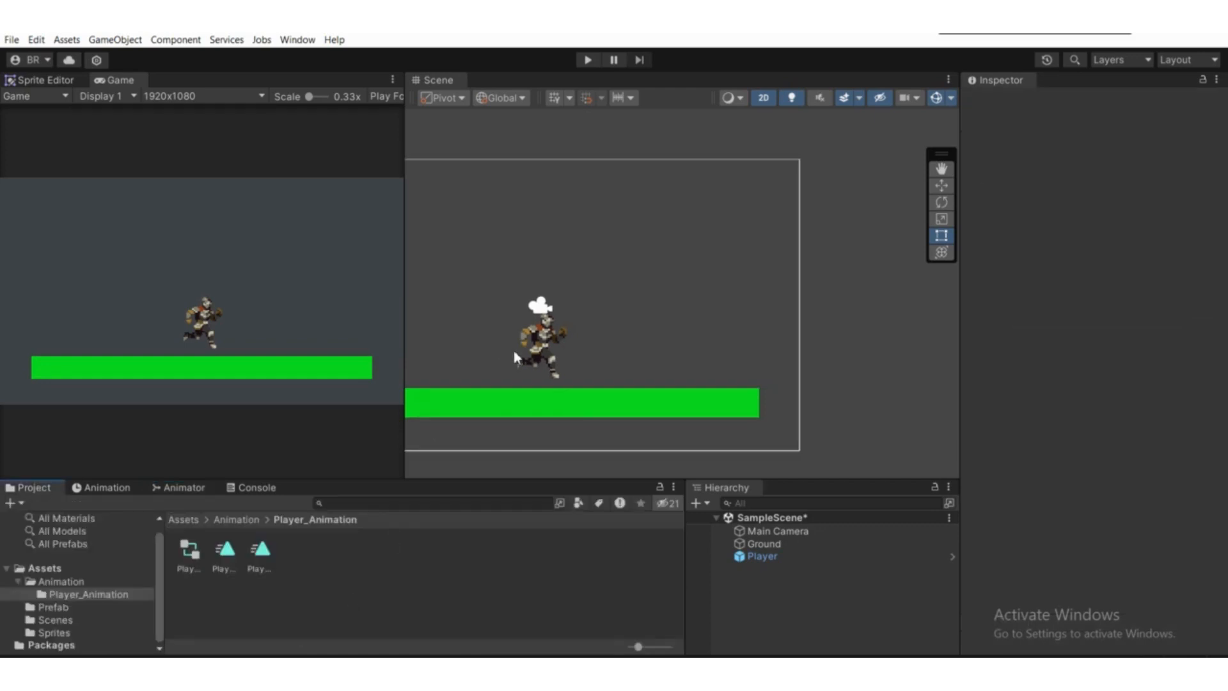
pyautogui.click(761, 556)
pyautogui.scroll(-1, 628, 347)
pyautogui.scroll(1, 627, 349)
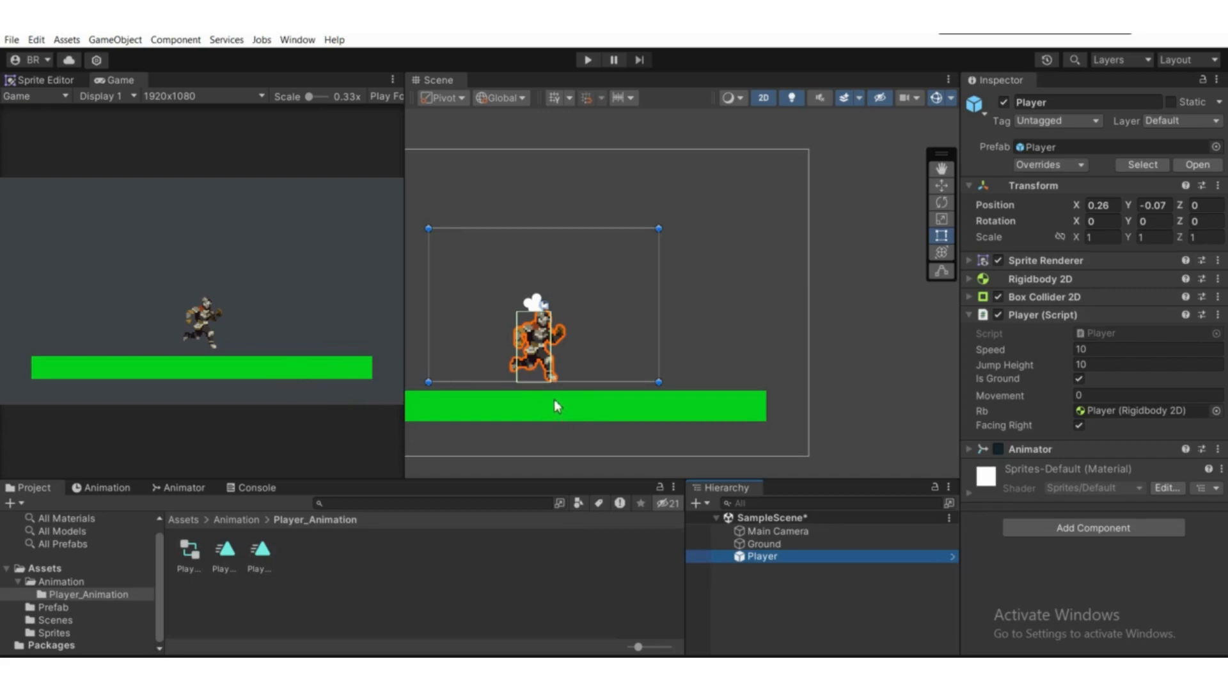
pyautogui.moveTo(542, 401); pyautogui.dragTo(623, 395, button='middle')
pyautogui.scroll(1, 581, 391)
pyautogui.scroll(-2, 578, 388)
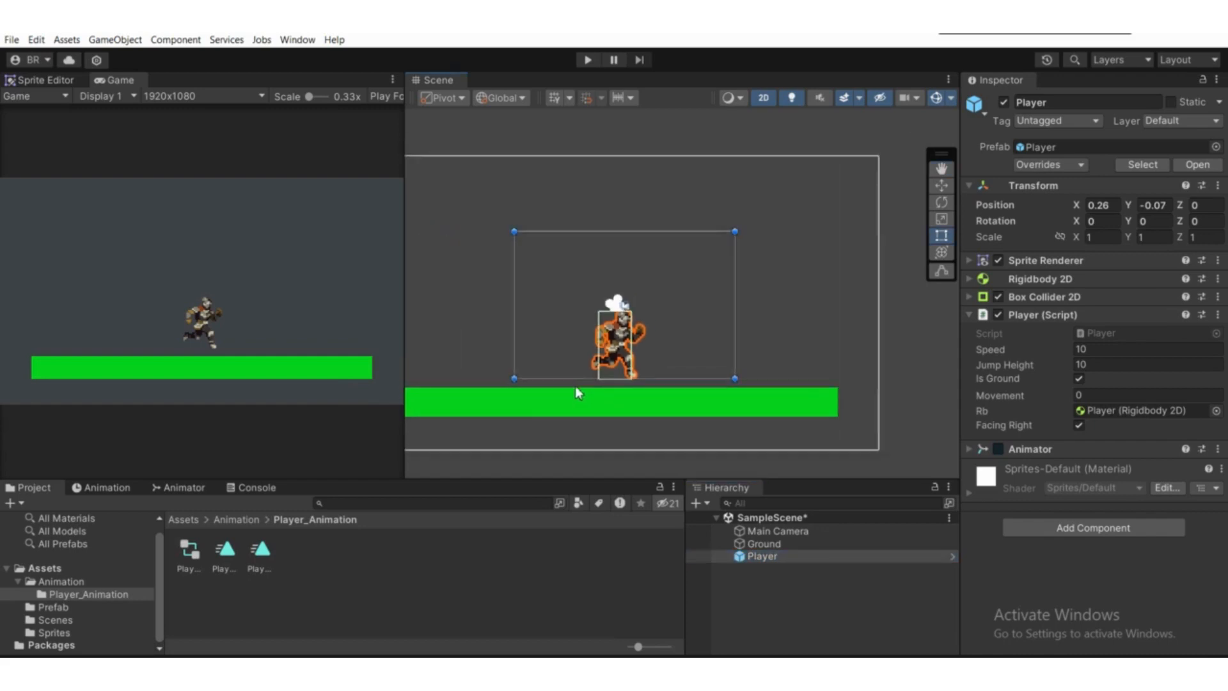
pyautogui.scroll(-1, 575, 386)
pyautogui.scroll(-1, 611, 387)
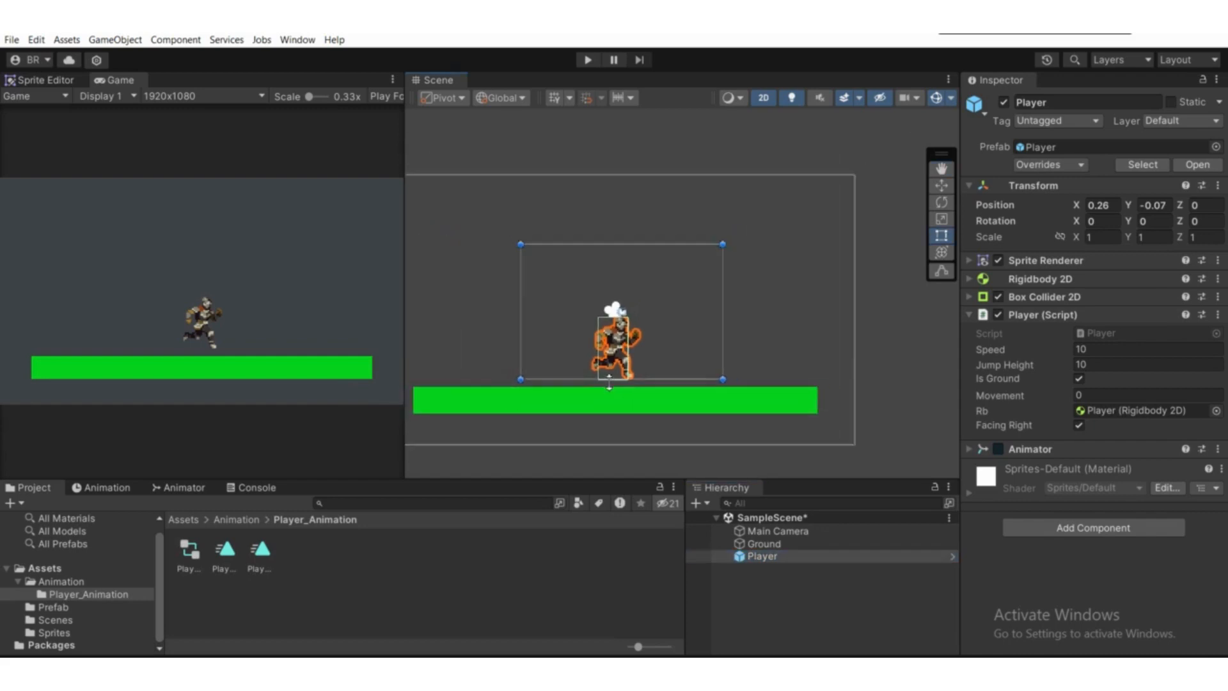
pyautogui.scroll(1, 609, 385)
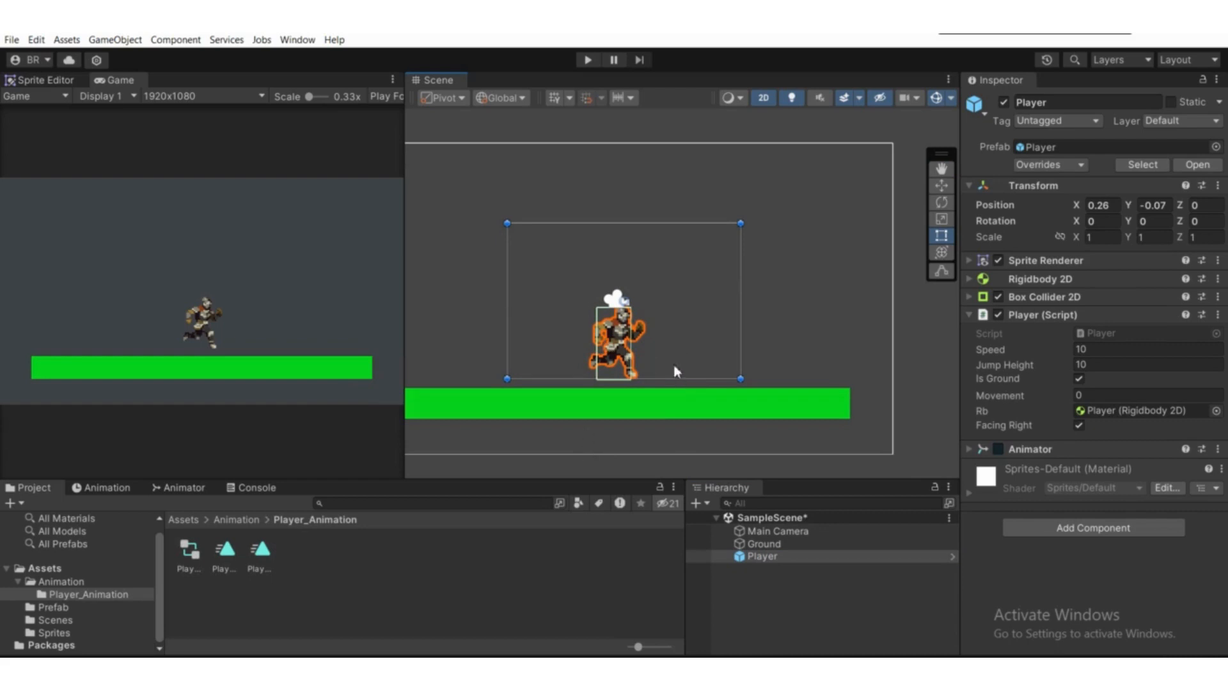
pyautogui.moveTo(684, 401)
pyautogui.mouseDown(button='middle')
pyautogui.moveTo(649, 399)
pyautogui.moveTo(673, 392)
pyautogui.mouseUp(button='middle')
pyautogui.scroll(3, 510, 373)
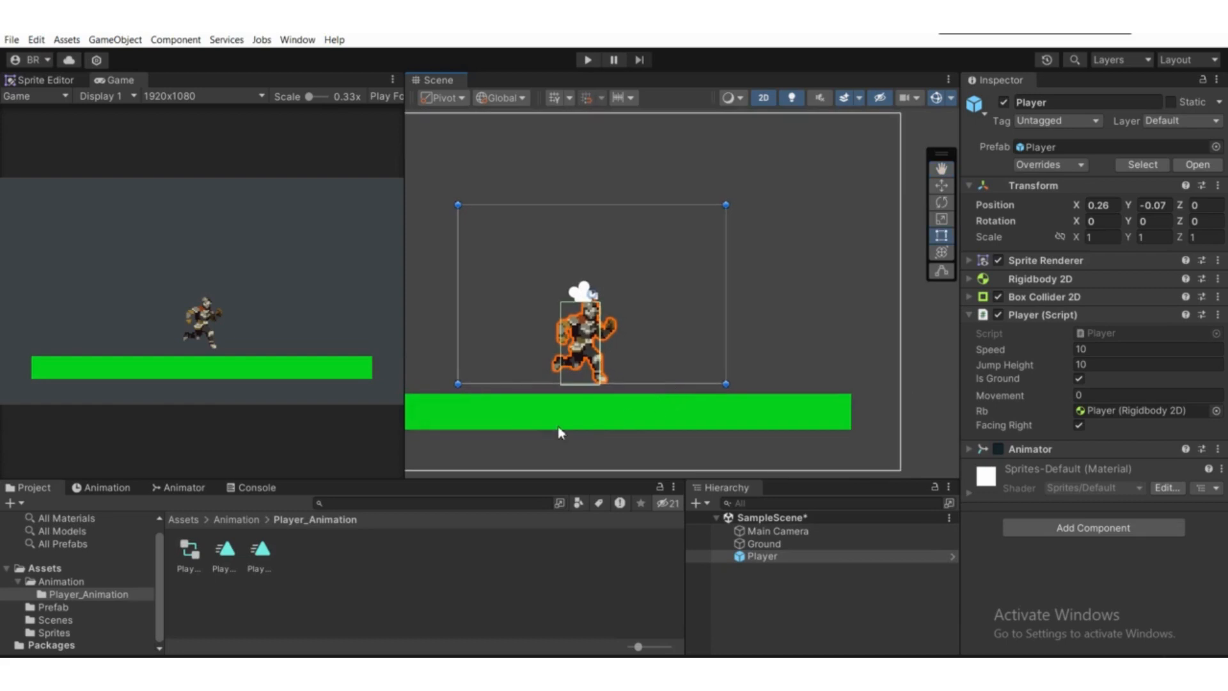